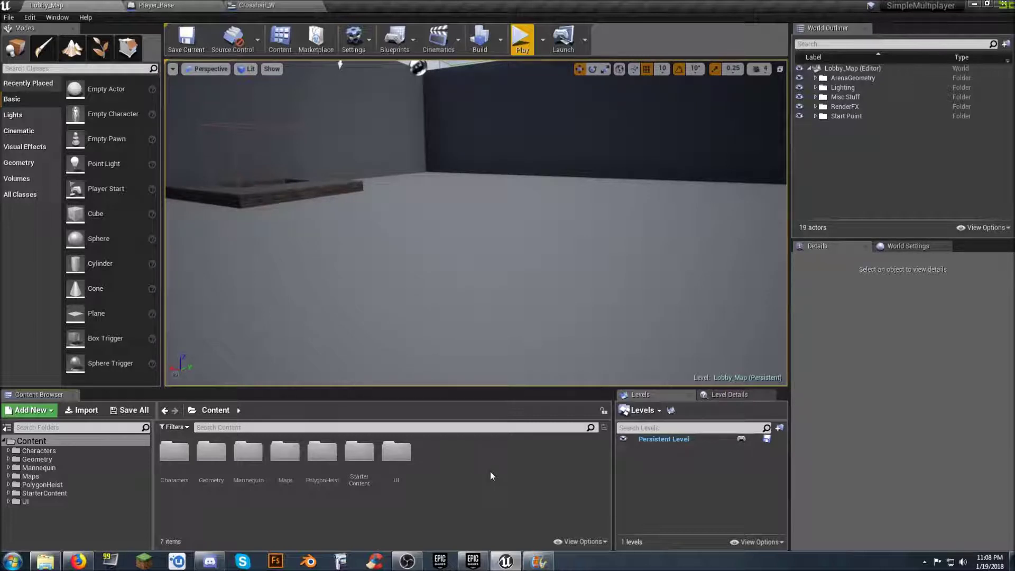
- Expand the PolygonHeist folder and its Meshes subfolder, and look through the character meshes in Characters
{"action": "left_click", "coordinate": [32, 485]}
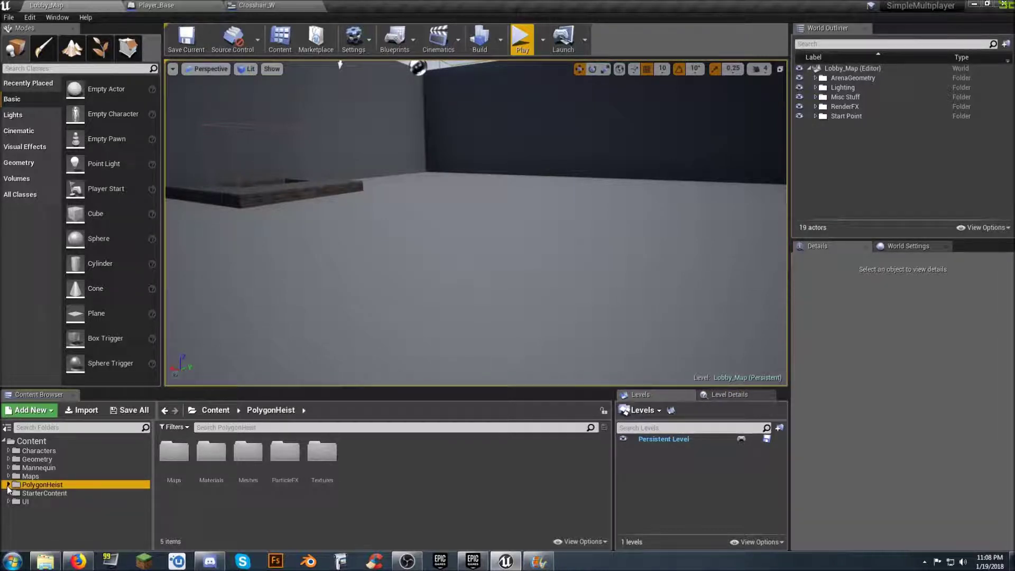
{"action": "left_click", "coordinate": [8, 485]}
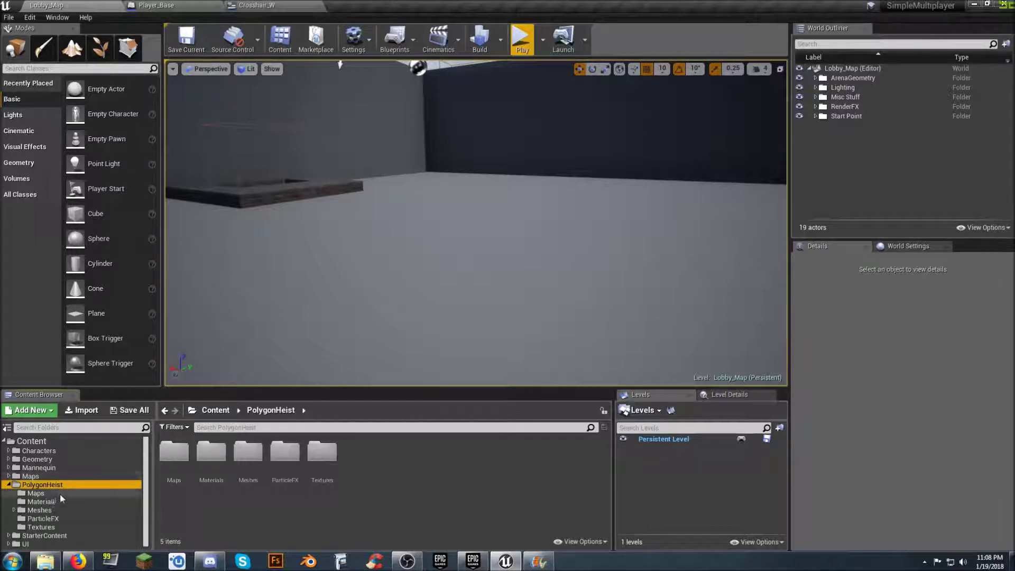
{"action": "left_click", "coordinate": [14, 510]}
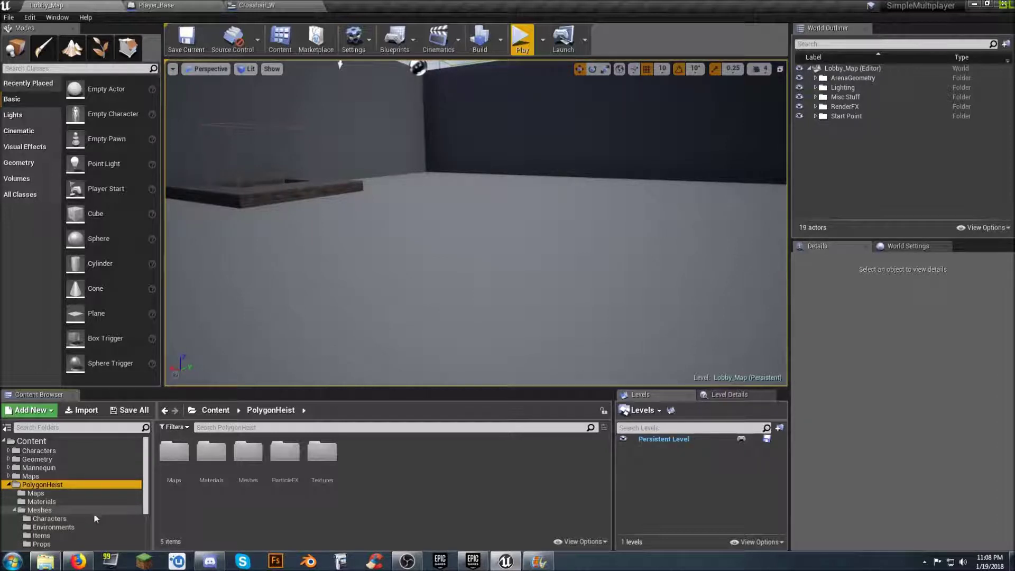
{"action": "left_click", "coordinate": [71, 519]}
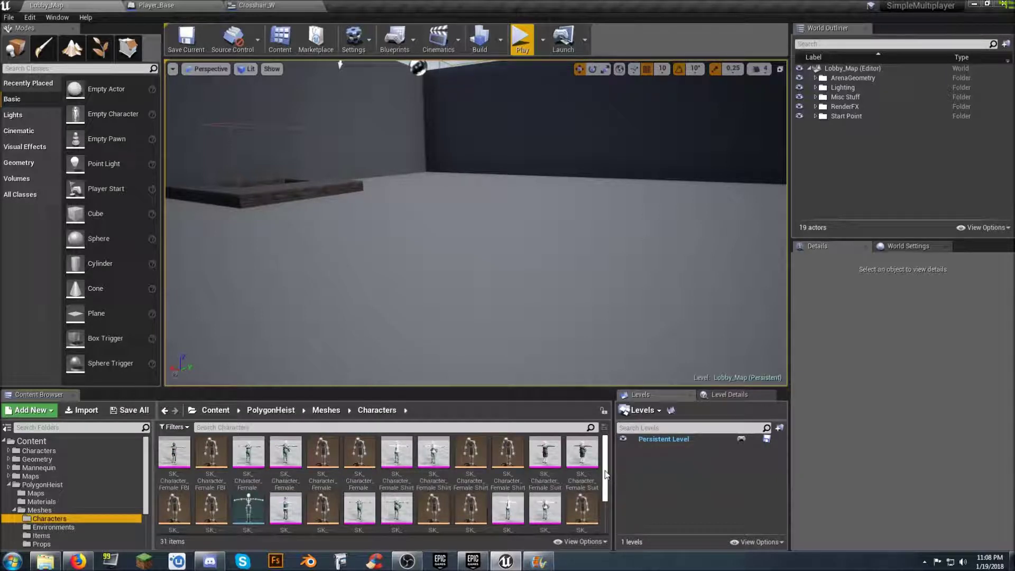
{"action": "scroll", "coordinate": [606, 474], "scroll_direction": "down", "scroll_amount": 2}
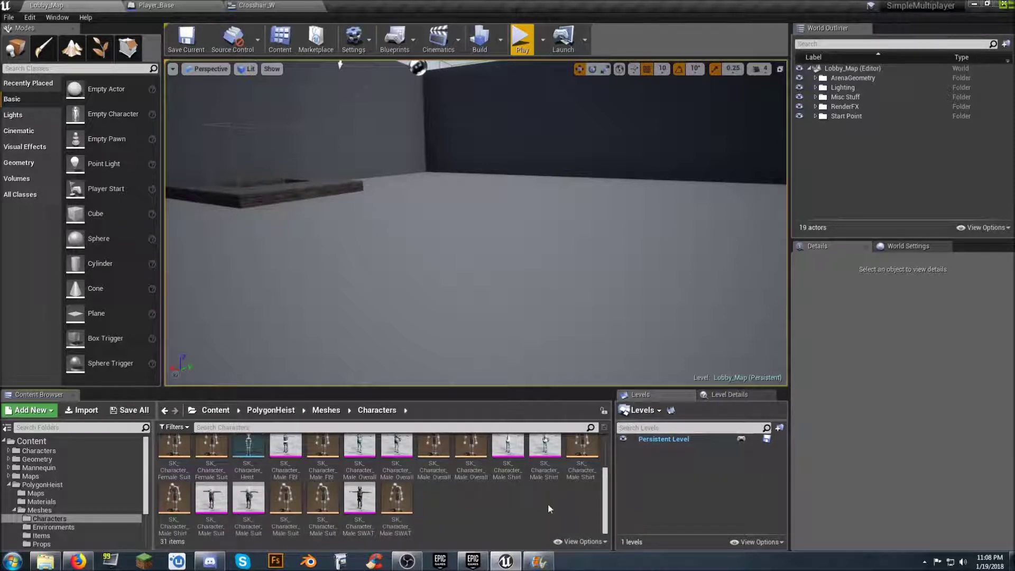
{"action": "left_click_drag", "start_coordinate": [603, 508], "coordinate": [606, 478]}
{"action": "scroll", "coordinate": [174, 507], "scroll_direction": "down", "scroll_amount": 2}
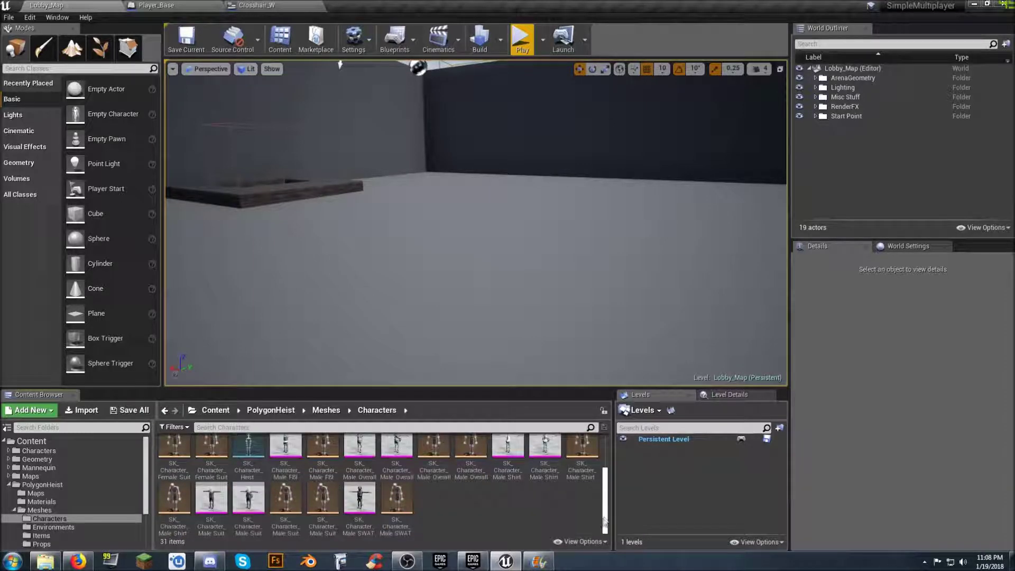
- Examine the weapon, attachment and crosshair static meshes in the PolygonHeist Weapons folder
{"action": "scroll", "coordinate": [58, 517], "scroll_direction": "down", "scroll_amount": 2}
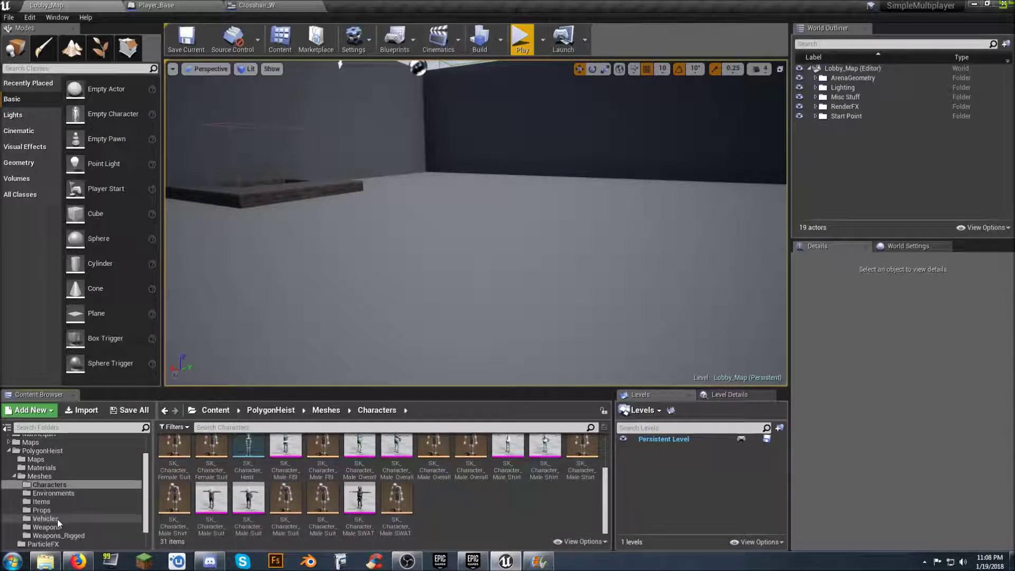
{"action": "left_click", "coordinate": [57, 527]}
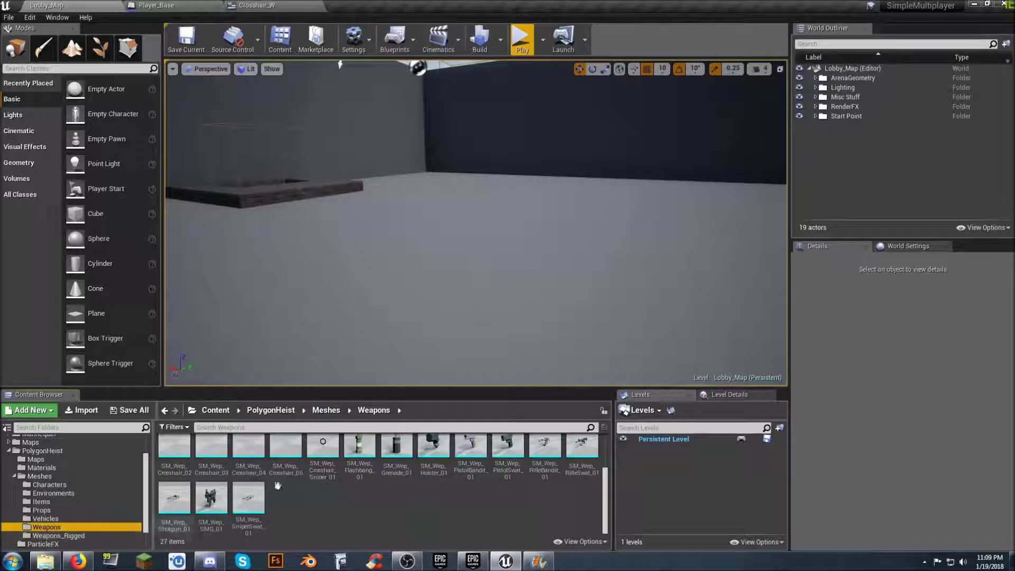
{"action": "scroll", "coordinate": [382, 522], "scroll_direction": "up", "scroll_amount": 2}
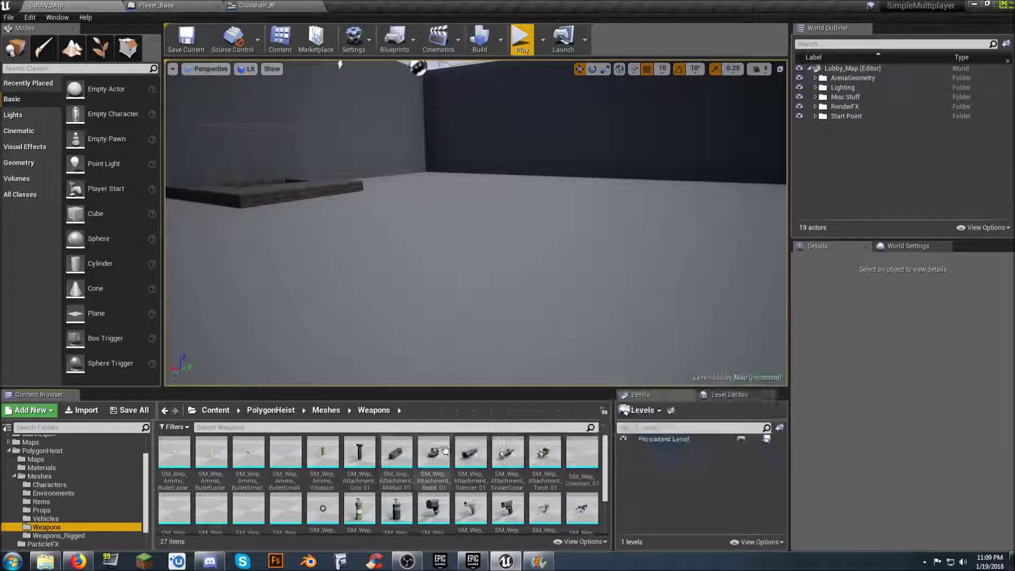
{"action": "mouse_move", "coordinate": [443, 455]}
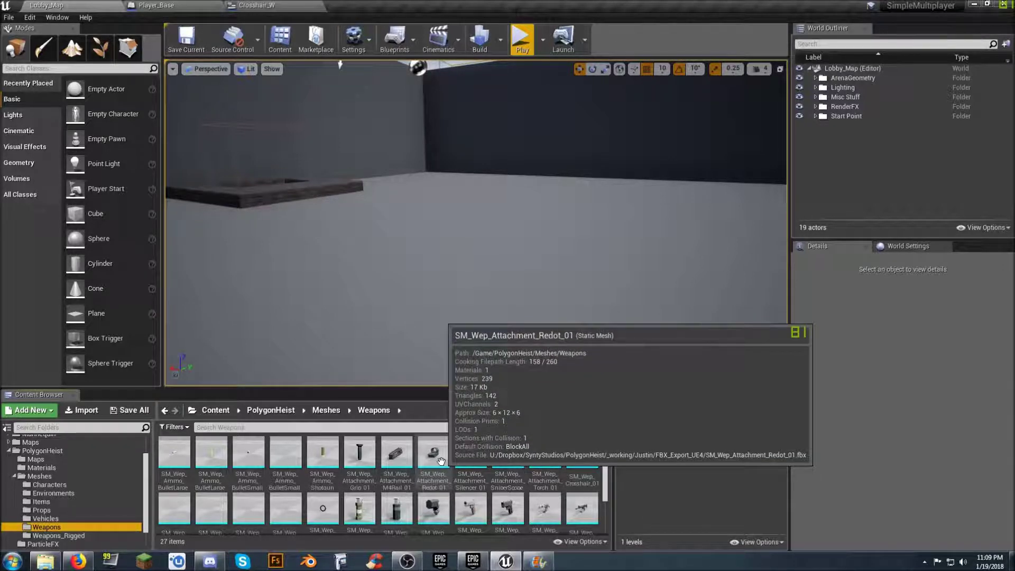
{"action": "mouse_move", "coordinate": [518, 459]}
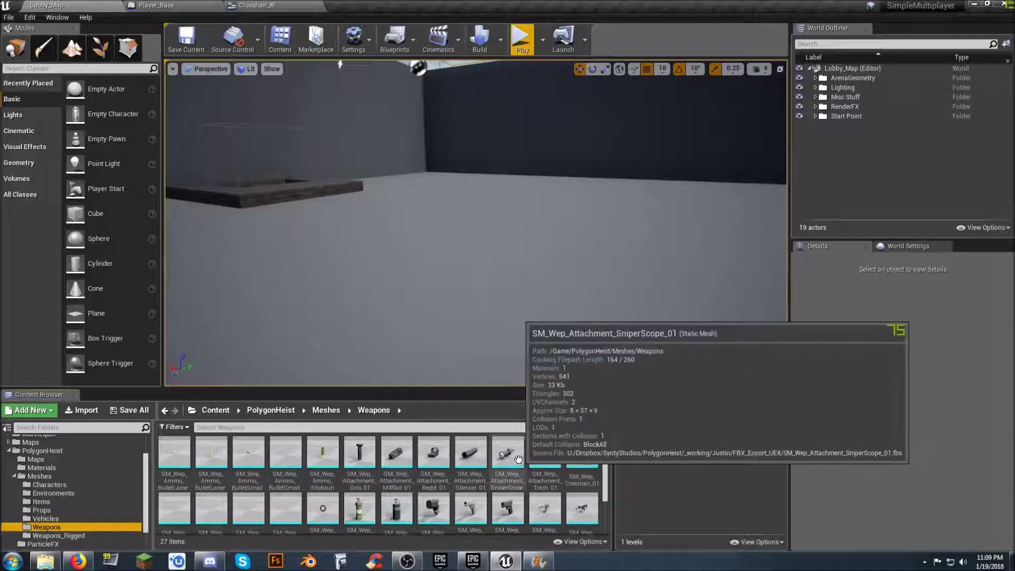
{"action": "mouse_move", "coordinate": [557, 455]}
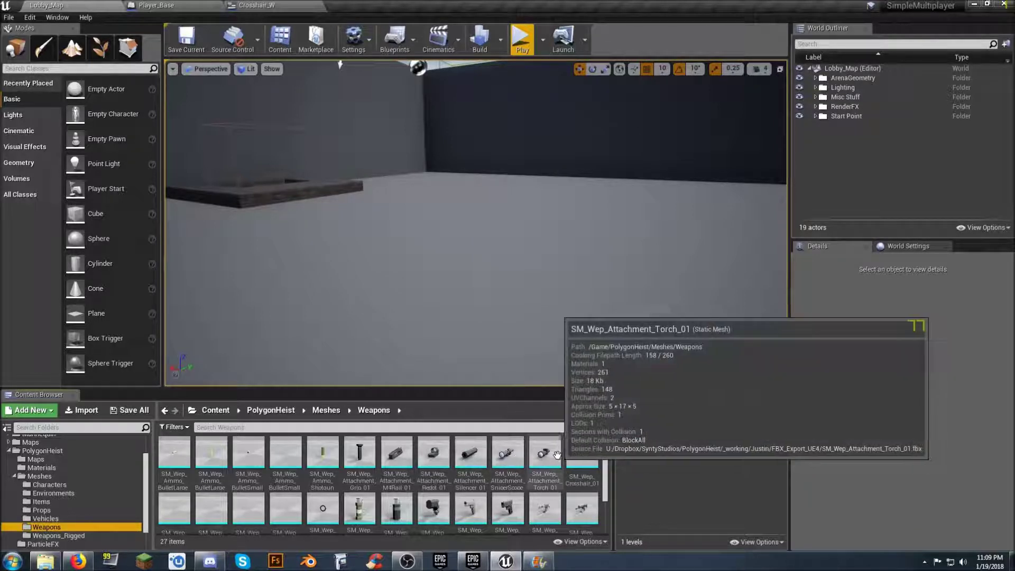
{"action": "mouse_move", "coordinate": [591, 454]}
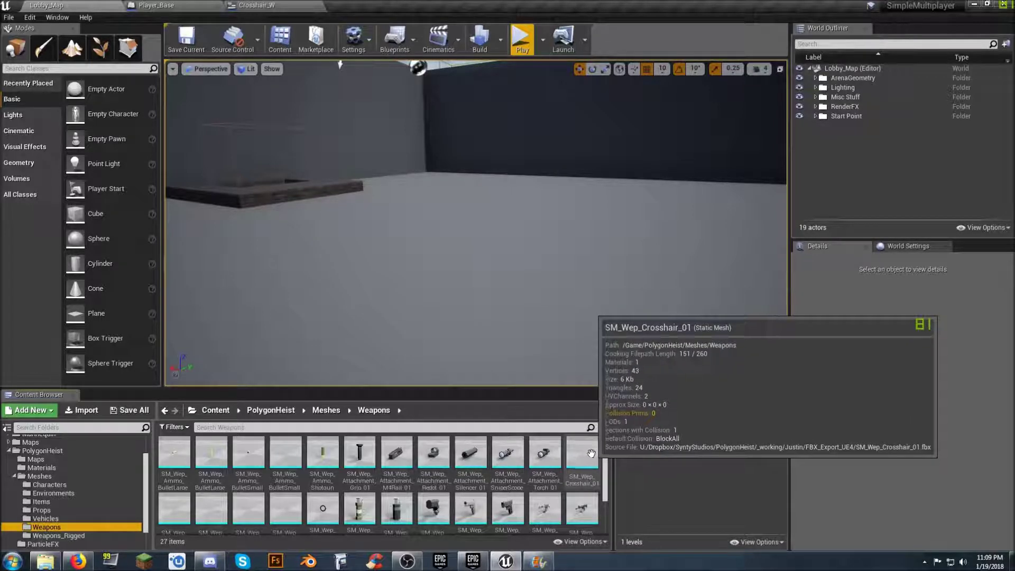
{"action": "scroll", "coordinate": [587, 465], "scroll_direction": "down", "scroll_amount": 1}
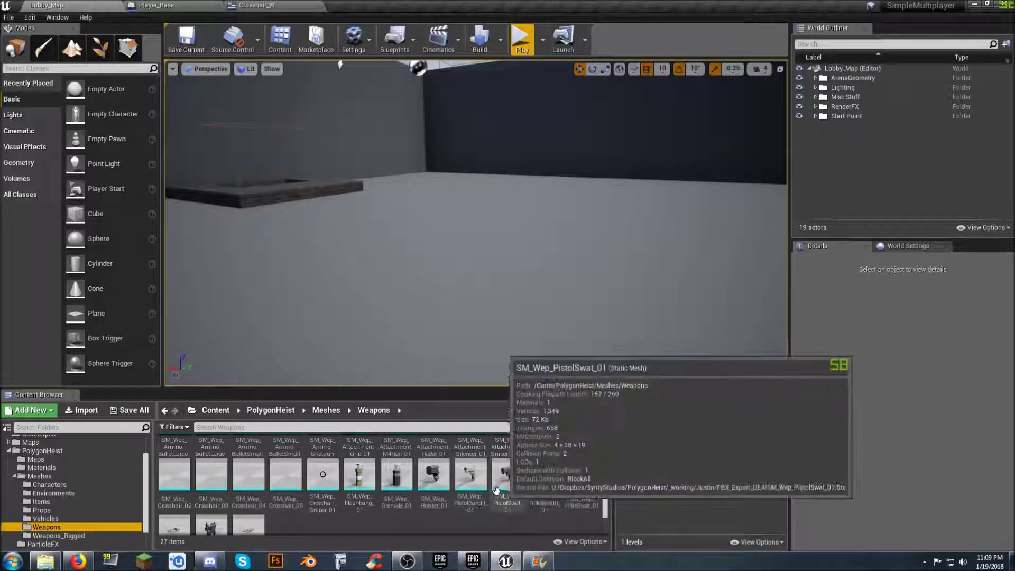
{"action": "mouse_move", "coordinate": [511, 479]}
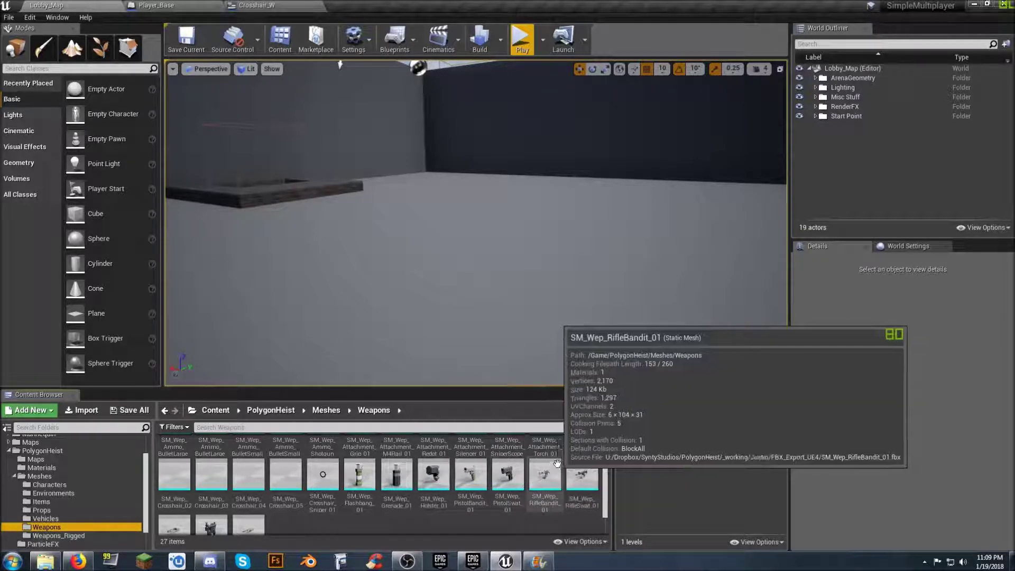
{"action": "scroll", "coordinate": [379, 502], "scroll_direction": "down", "scroll_amount": 2}
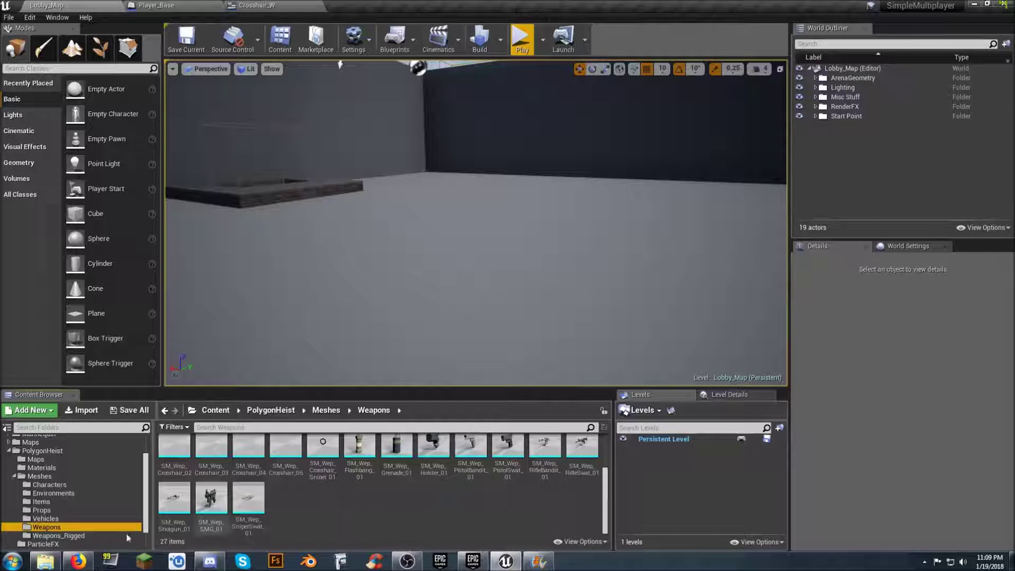
- Look through the skeletal weapon meshes and their physics assets and skeletons in the Weapons_Rigged folder
{"action": "left_click", "coordinate": [53, 535]}
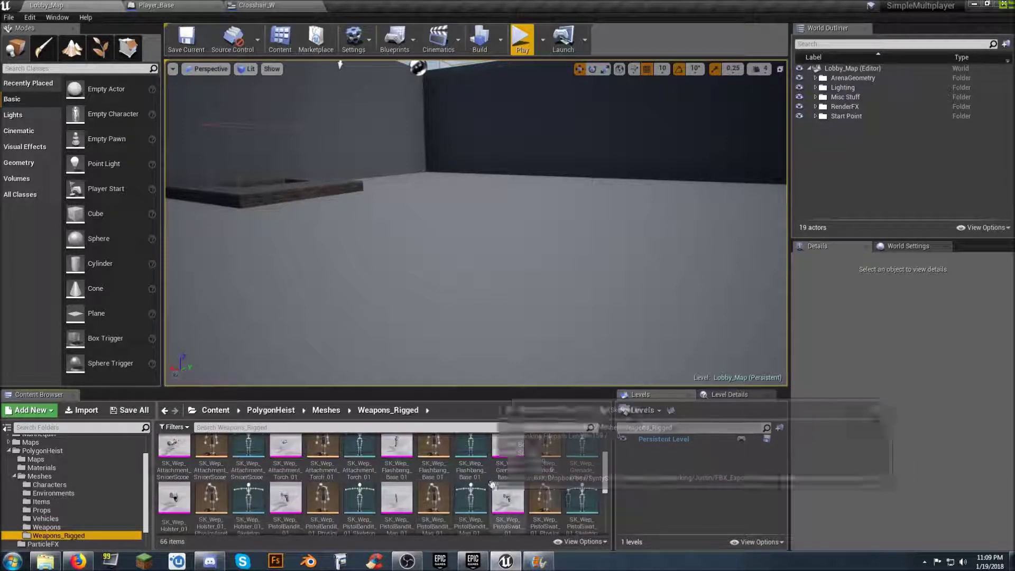
{"action": "scroll", "coordinate": [529, 476], "scroll_direction": "up", "scroll_amount": 2}
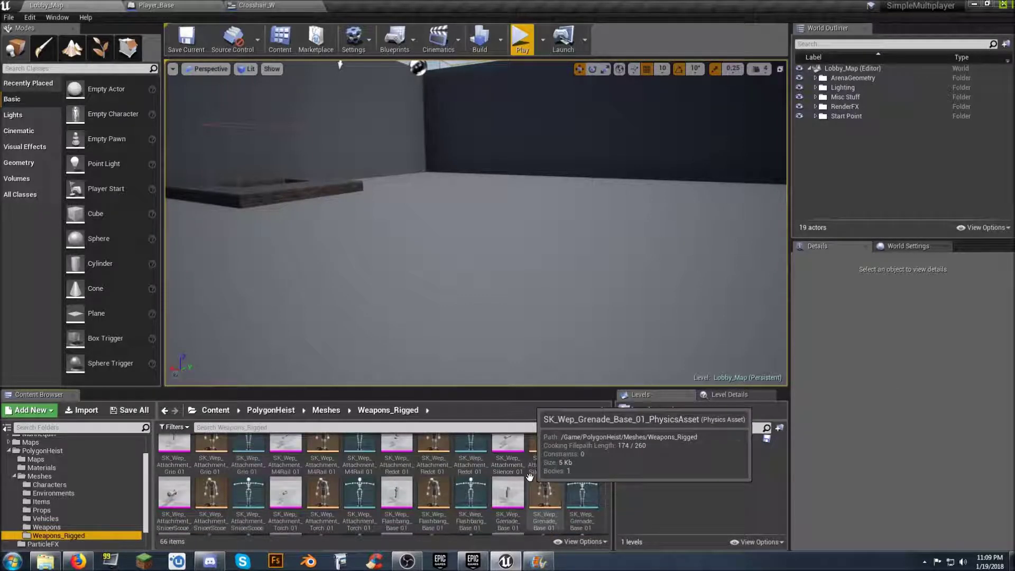
{"action": "scroll", "coordinate": [529, 477], "scroll_direction": "up", "scroll_amount": 1}
{"action": "scroll", "coordinate": [529, 477], "scroll_direction": "down", "scroll_amount": 5}
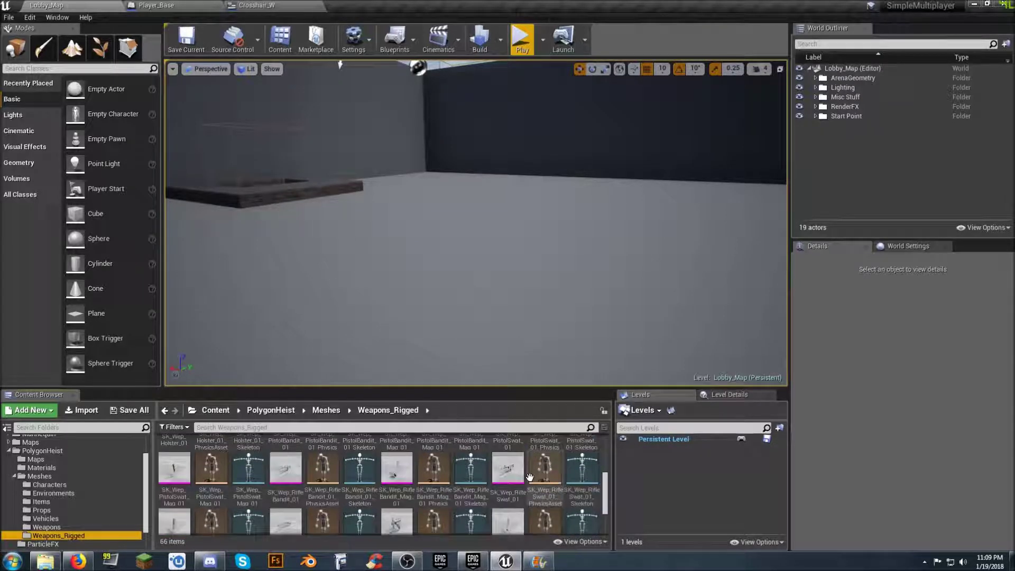
{"action": "scroll", "coordinate": [529, 477], "scroll_direction": "down", "scroll_amount": 4}
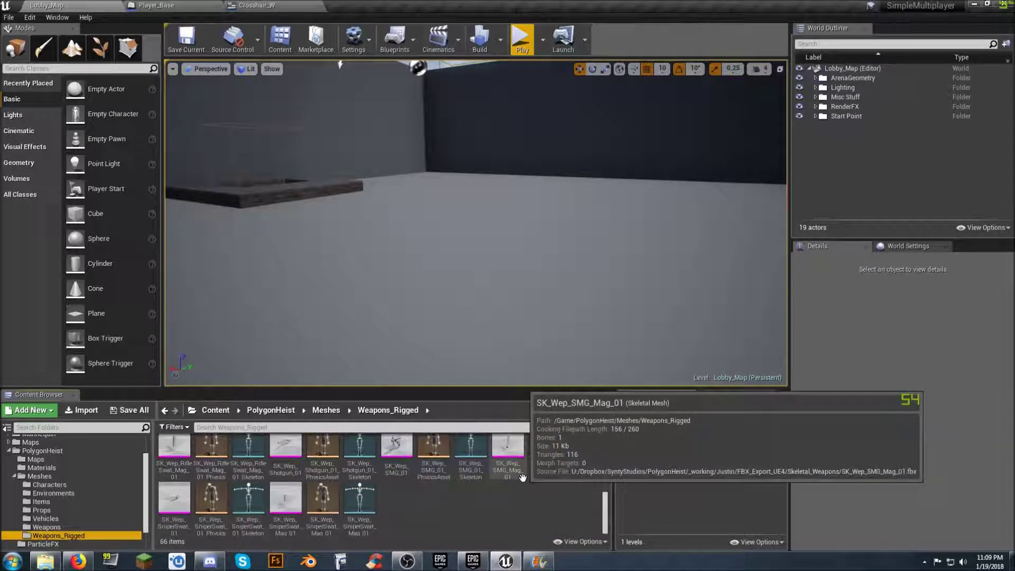
- Place SM_Wep_RifleSwat_01 from the Weapons folder above the level floor to inspect it up close, and delete it
{"action": "left_click", "coordinate": [73, 527]}
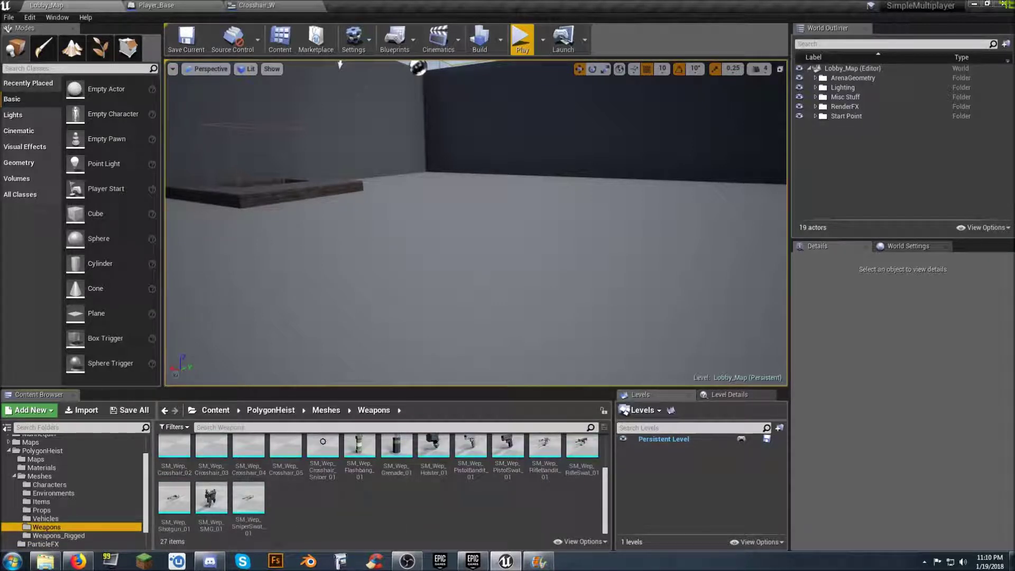
{"action": "right_click_drag", "start_coordinate": [476, 222], "coordinate": [526, 225]}
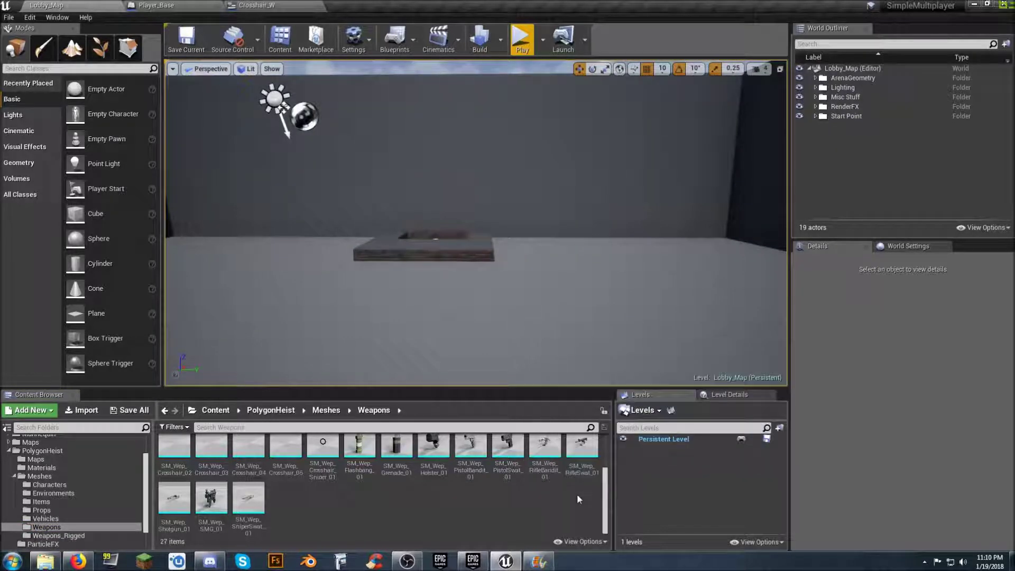
{"action": "scroll", "coordinate": [576, 493], "scroll_direction": "up", "scroll_amount": 1}
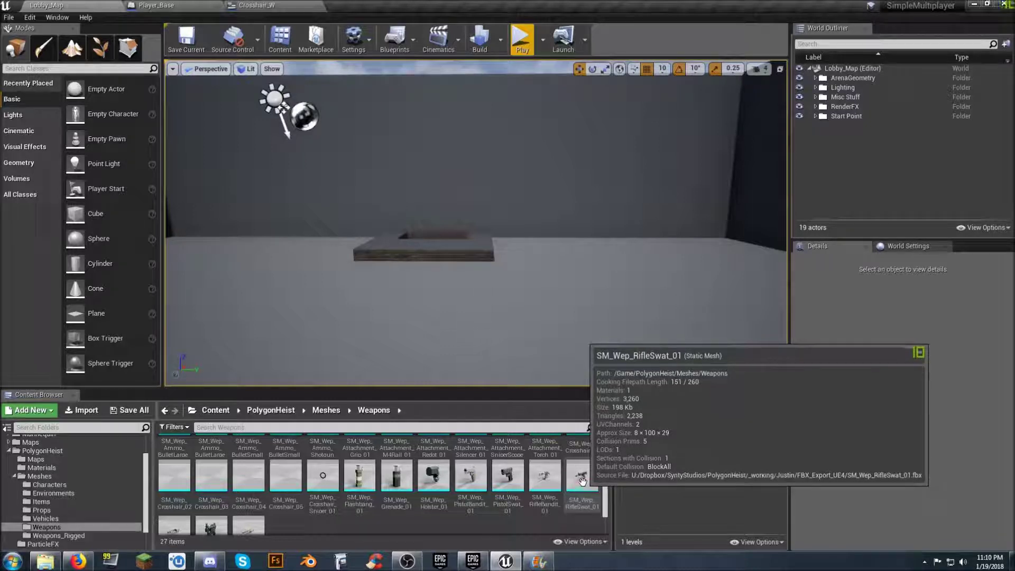
{"action": "left_click_drag", "start_coordinate": [582, 477], "coordinate": [527, 323]}
{"action": "left_click_drag", "start_coordinate": [529, 284], "coordinate": [528, 224]}
{"action": "key", "text": "f"}
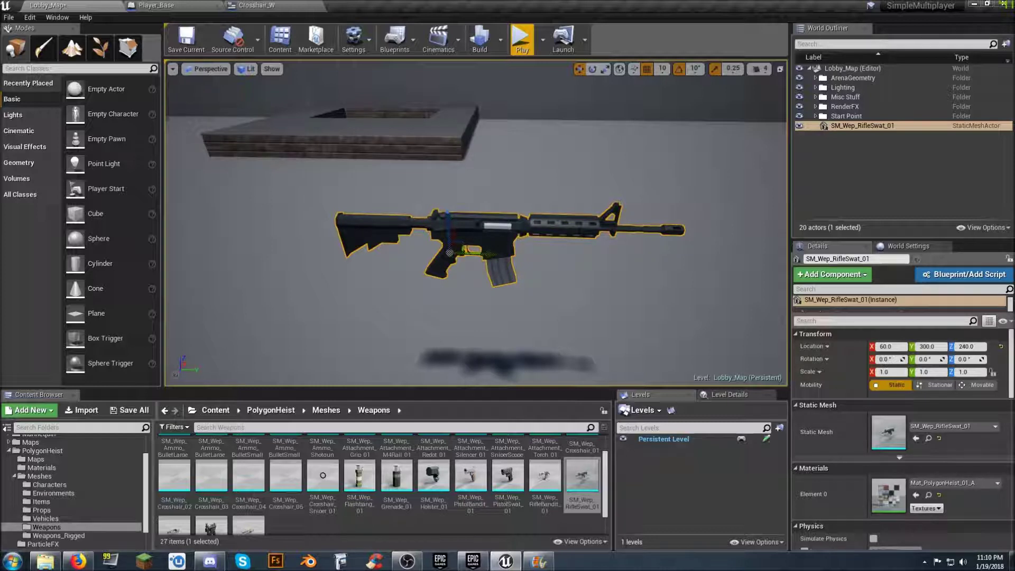
{"action": "scroll", "coordinate": [476, 238], "scroll_direction": "down", "scroll_amount": 5}
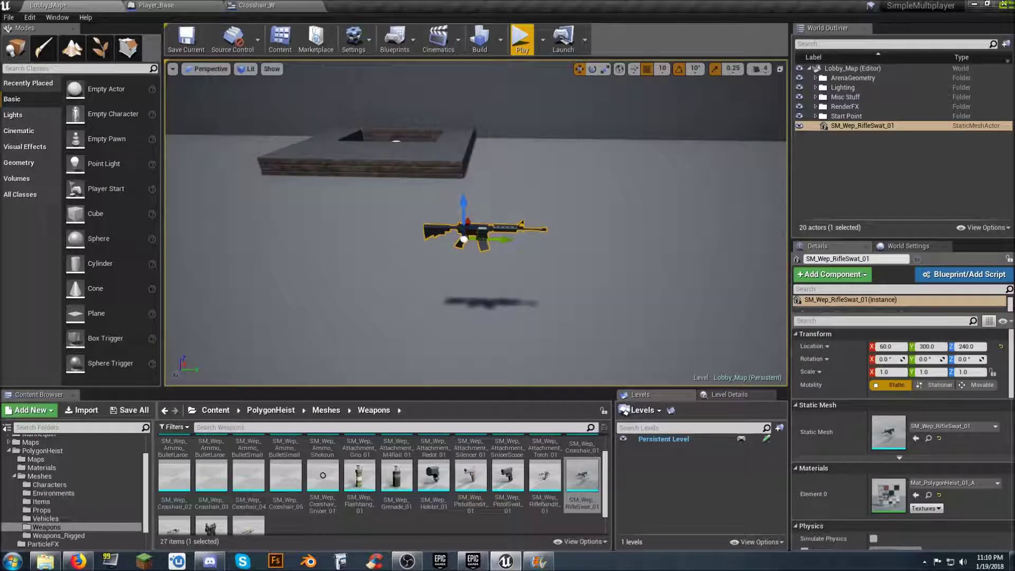
{"action": "key", "text": "Delete"}
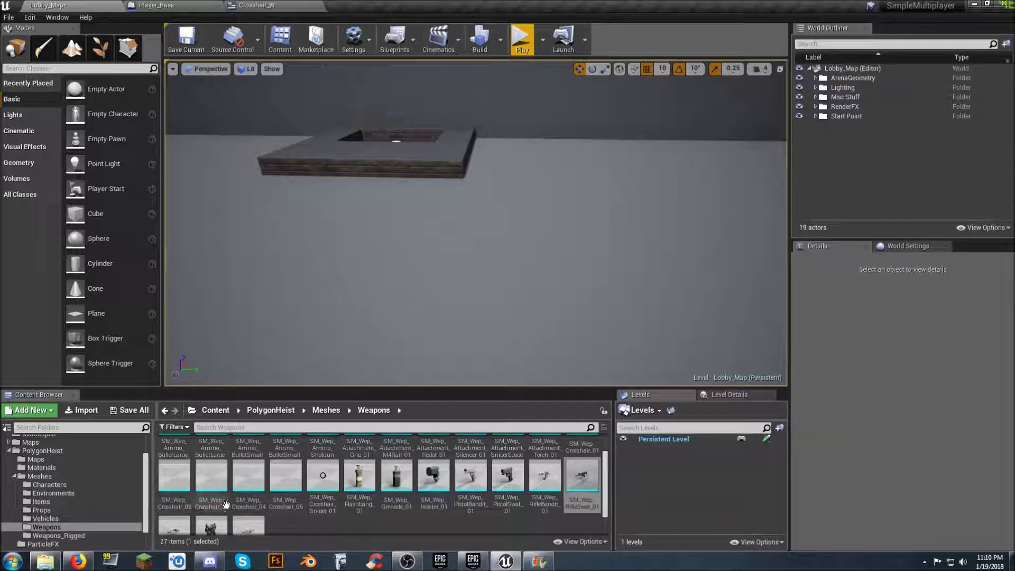
{"action": "mouse_move", "coordinate": [438, 473]}
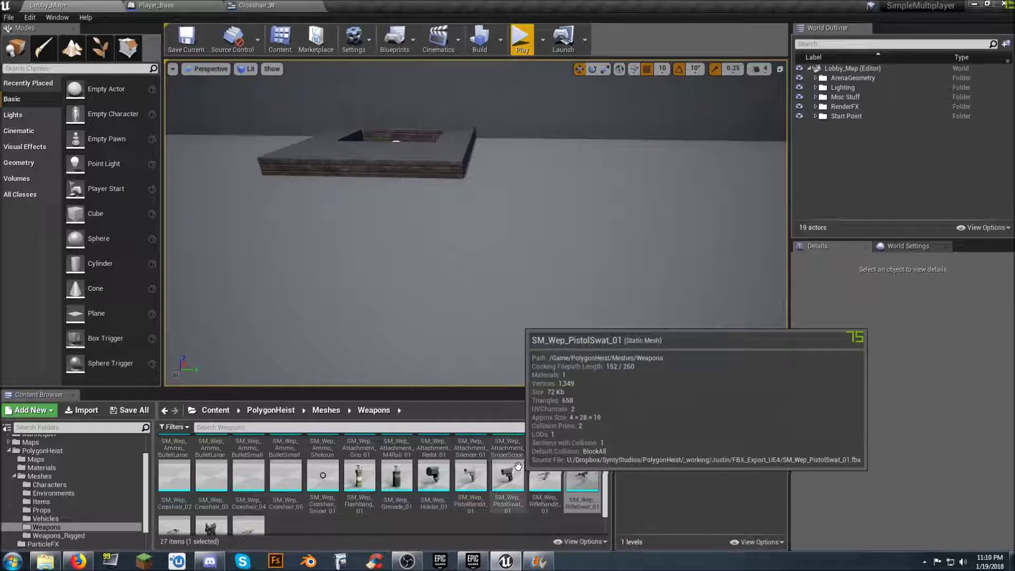
{"action": "scroll", "coordinate": [454, 481], "scroll_direction": "down", "scroll_amount": 1}
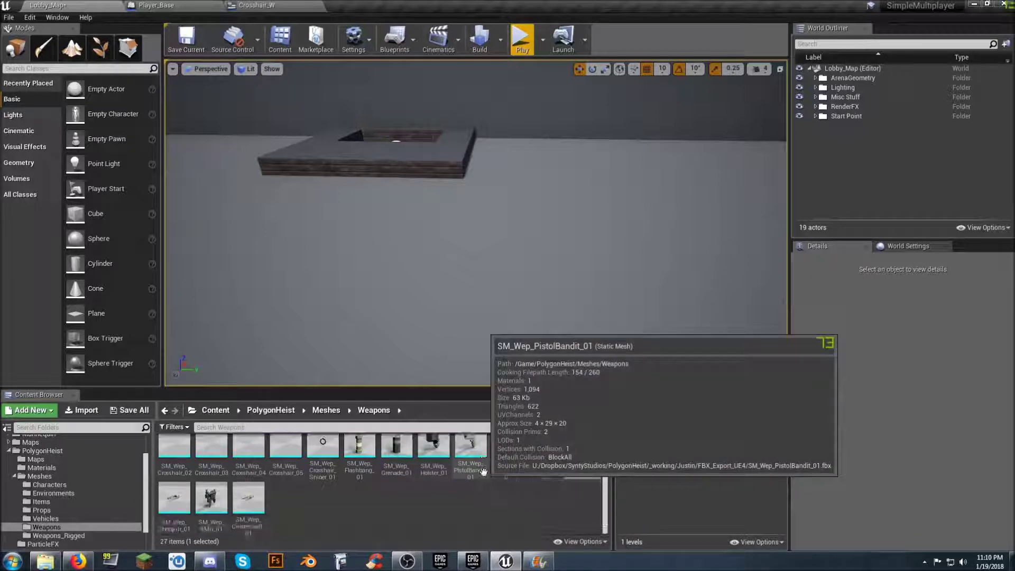
- Place SK_Veh_Helicopter_01 from the Vehicles folder in the level to view it whole, and delete it
{"action": "left_click", "coordinate": [87, 519]}
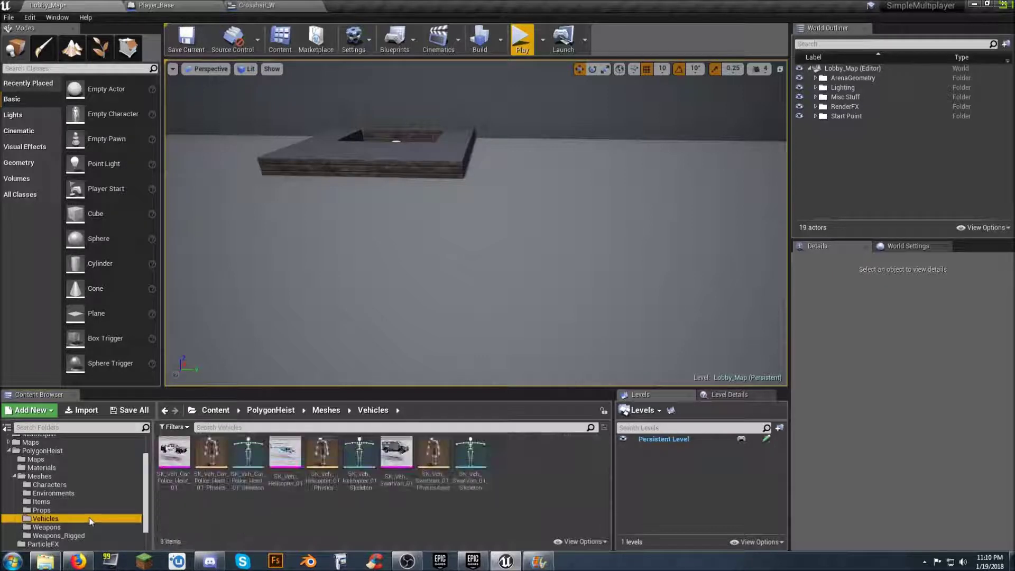
{"action": "left_click_drag", "start_coordinate": [285, 472], "coordinate": [608, 247]}
{"action": "scroll", "coordinate": [608, 247], "scroll_direction": "down", "scroll_amount": 5}
{"action": "scroll", "coordinate": [451, 201], "scroll_direction": "down", "scroll_amount": 1}
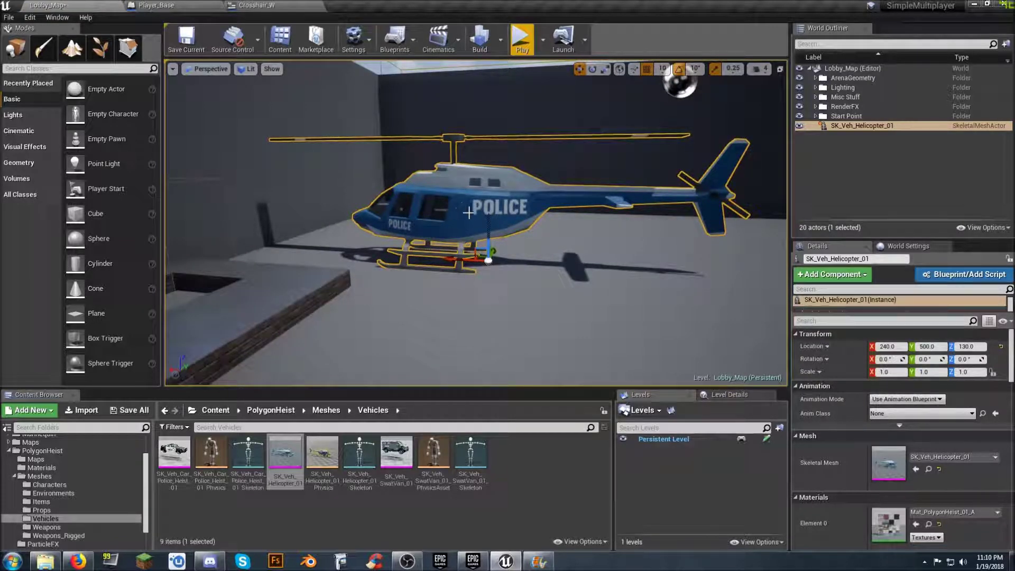
{"action": "key", "text": "Delete"}
- Preview SK_Veh_Car_Police_Heist_01 and SK_Veh_SwatVan_01 one after the other in the level, deleting each after viewing
{"action": "left_click_drag", "start_coordinate": [174, 454], "coordinate": [534, 263]}
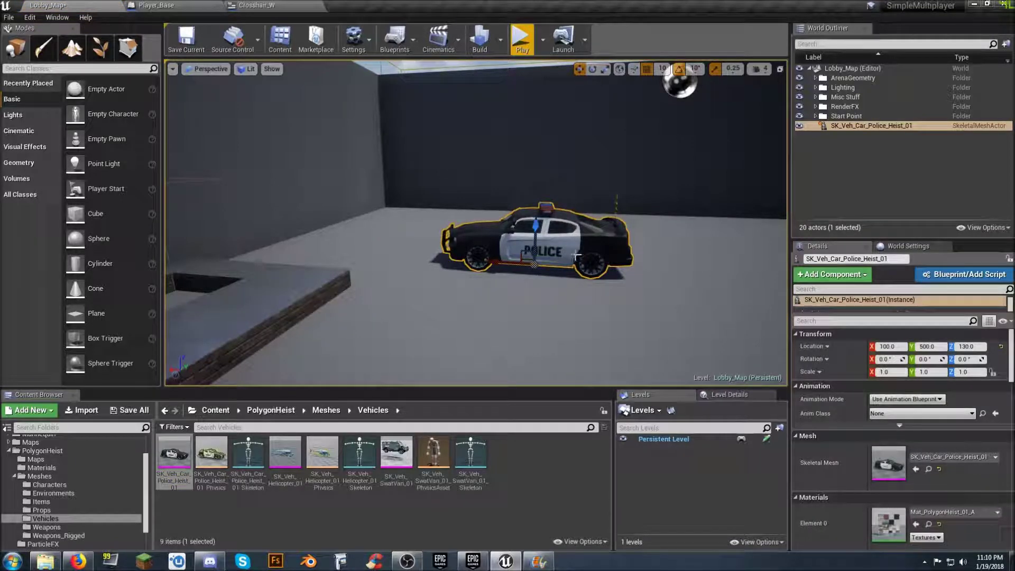
{"action": "key", "text": "Delete"}
{"action": "left_click_drag", "start_coordinate": [396, 453], "coordinate": [473, 275]}
{"action": "key", "text": "Delete"}
- Collapse the Meshes and PolygonHeist folders in the project's folder tree
{"action": "right_click_drag", "start_coordinate": [521, 265], "coordinate": [359, 264]}
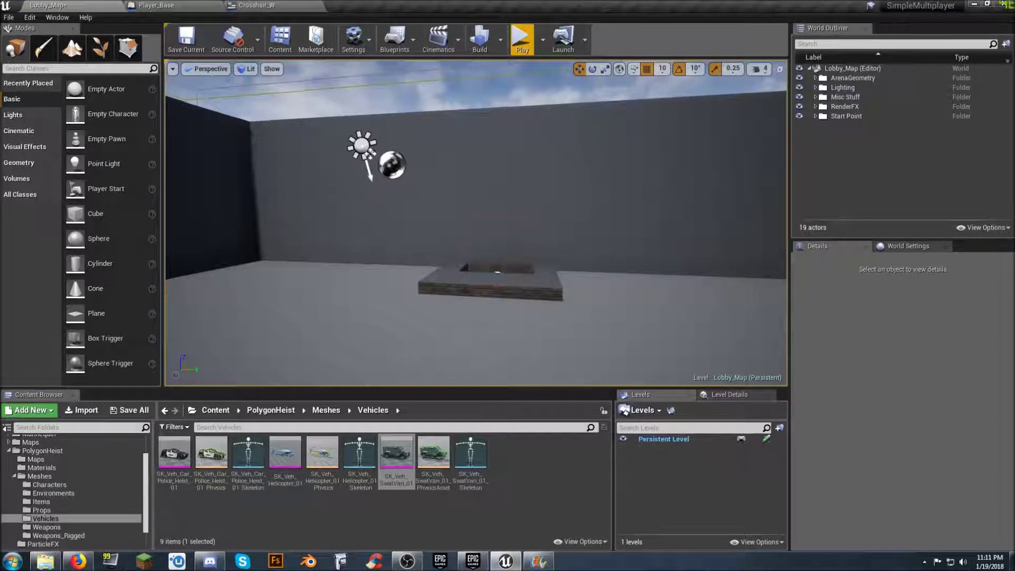
{"action": "right_click_drag", "start_coordinate": [520, 265], "coordinate": [613, 265]}
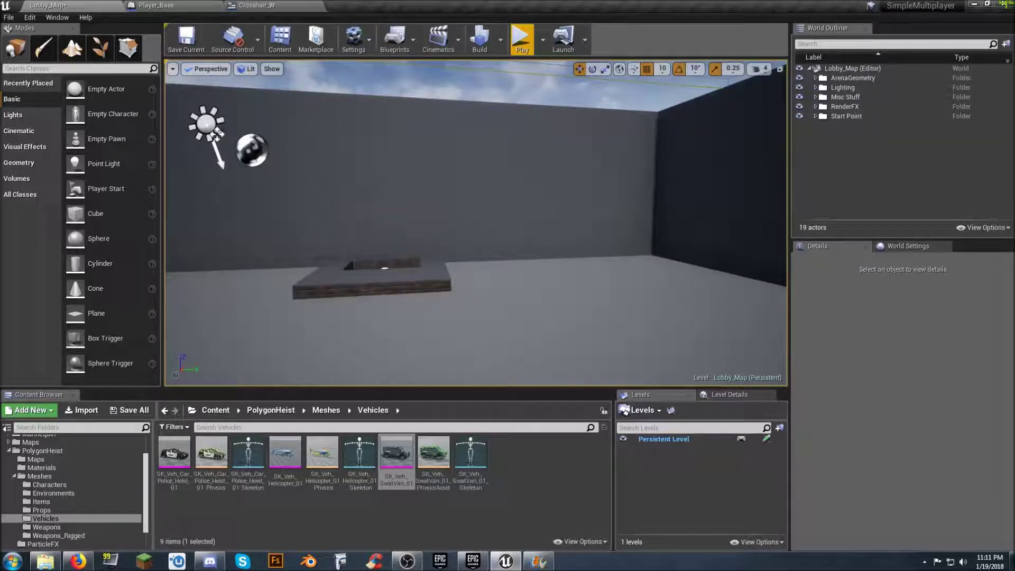
{"action": "right_click_drag", "start_coordinate": [521, 265], "coordinate": [608, 266]}
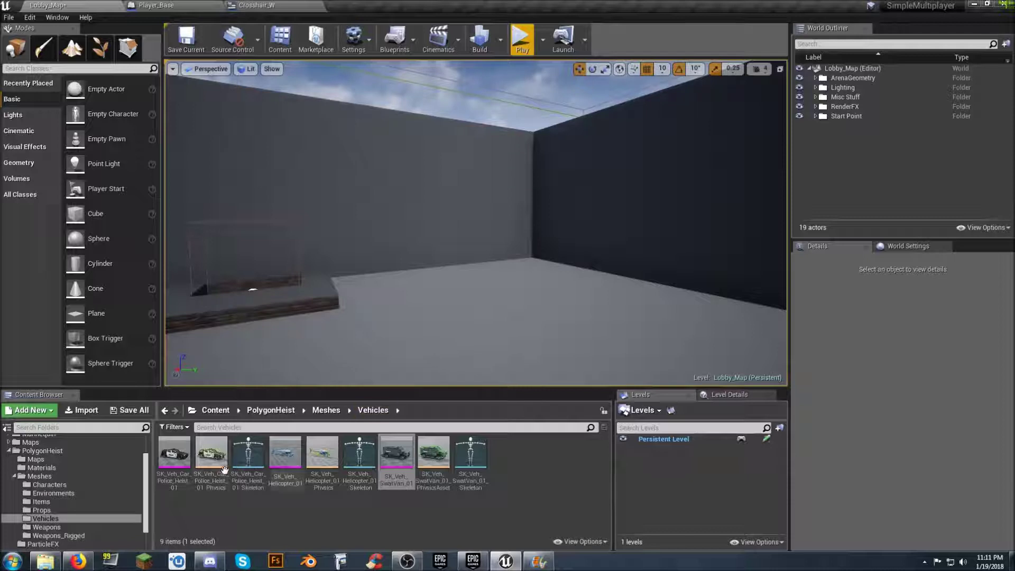
{"action": "left_click", "coordinate": [13, 477]}
{"action": "left_click", "coordinate": [9, 484]}
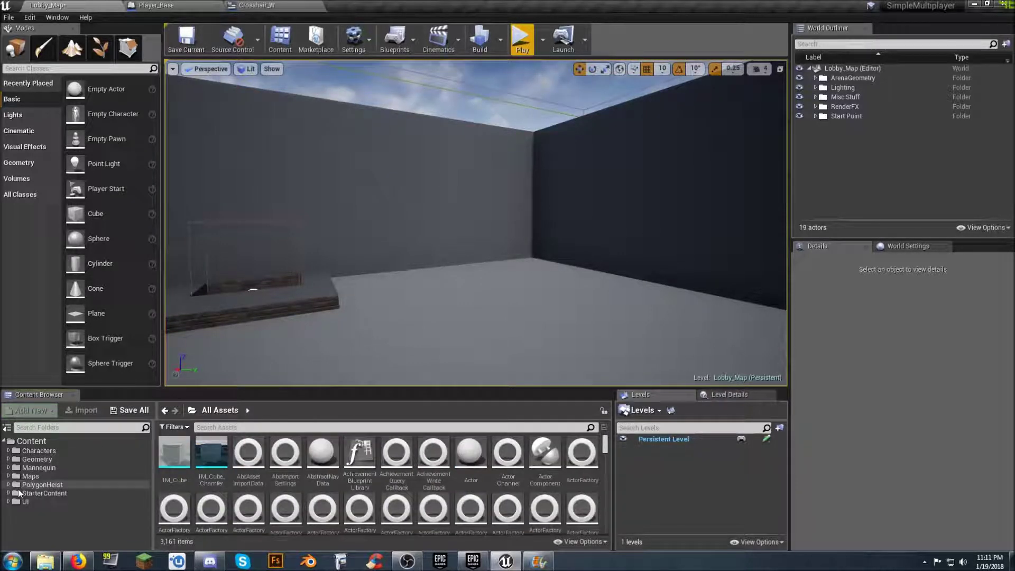
- Open UE4_Mannequin_Skeleton from the Mannequin/Character/Mesh folder and show its skeleton tree
{"action": "left_click", "coordinate": [37, 468]}
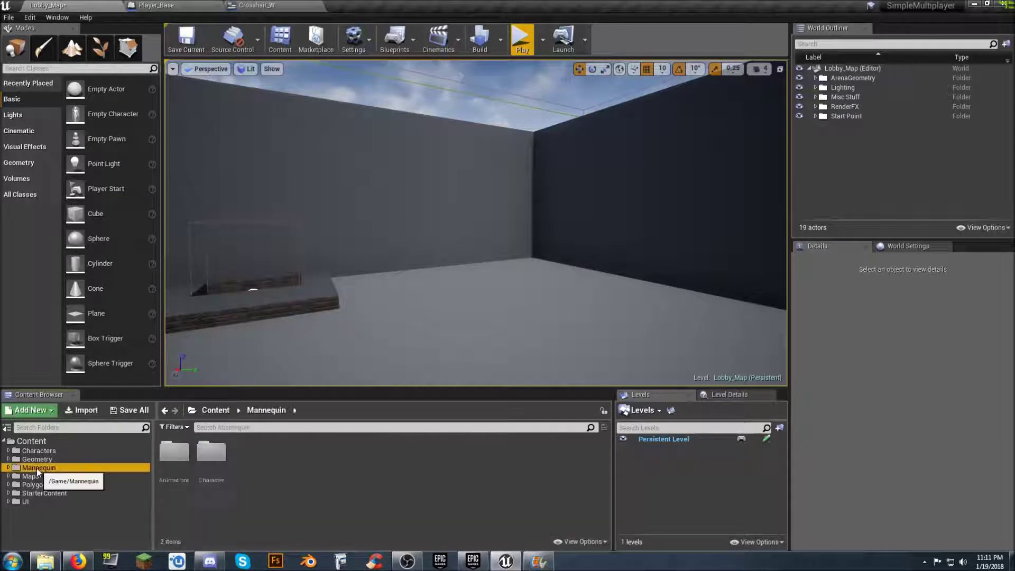
{"action": "left_click", "coordinate": [9, 468]}
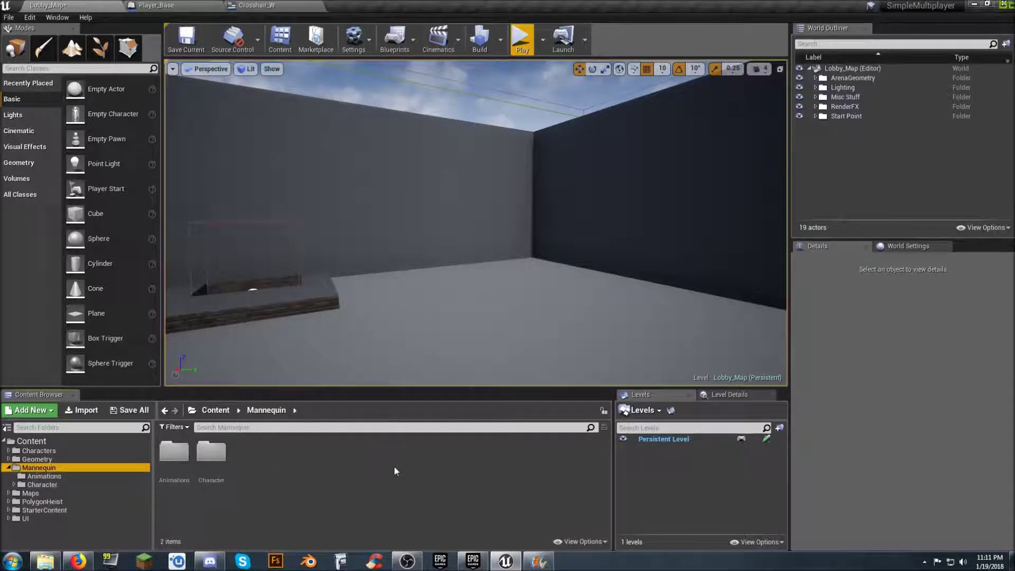
{"action": "left_click", "coordinate": [43, 483]}
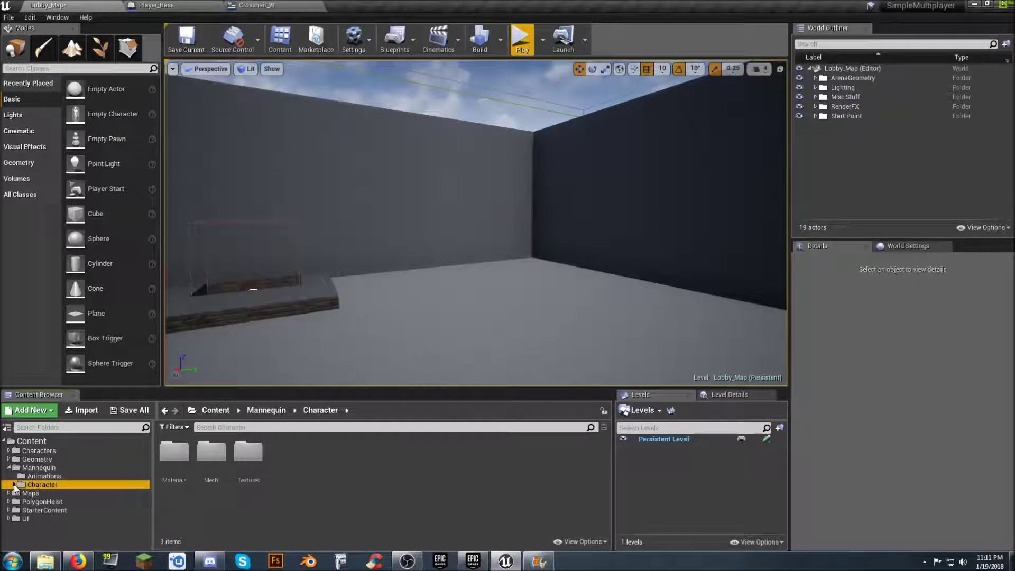
{"action": "left_click", "coordinate": [14, 484]}
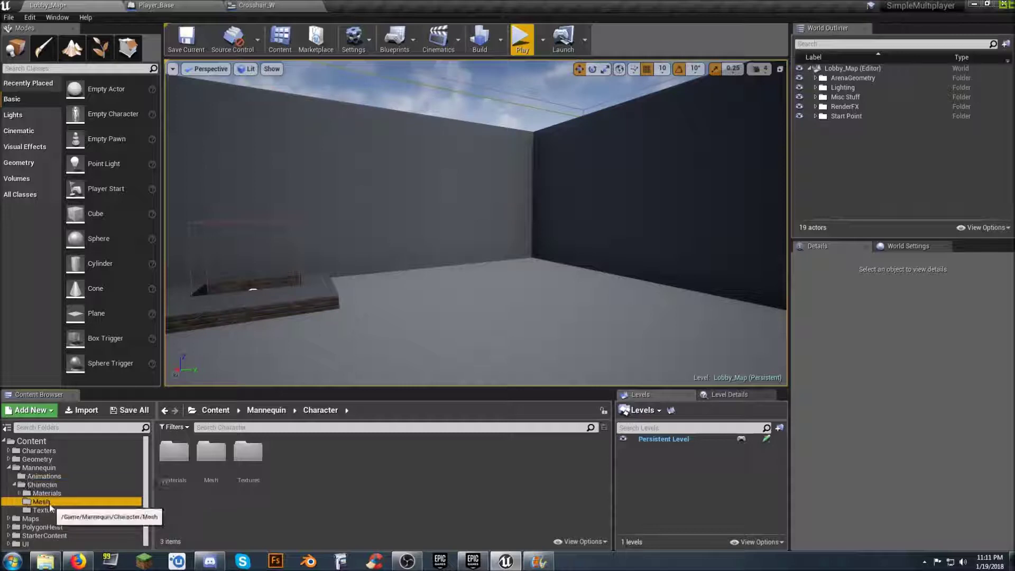
{"action": "left_click", "coordinate": [47, 502]}
{"action": "left_click", "coordinate": [255, 453]}
{"action": "double_click", "coordinate": [254, 453]}
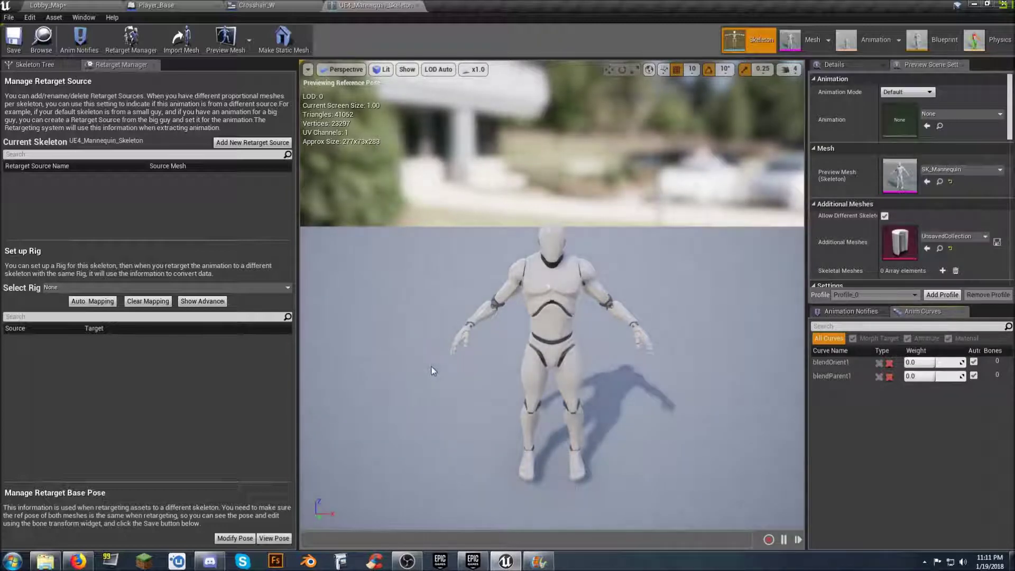
{"action": "left_click", "coordinate": [32, 65]}
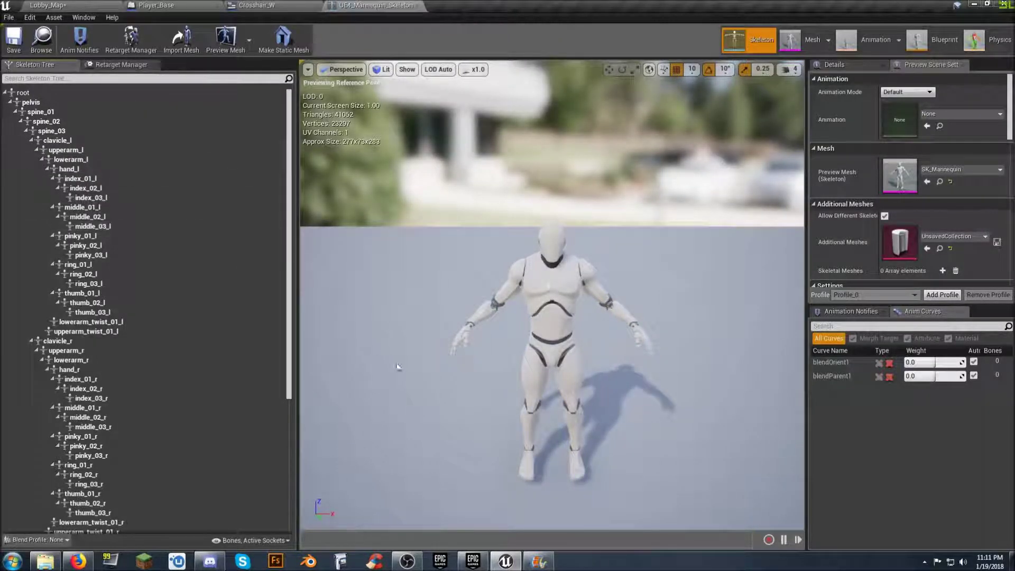
- Inspect the mannequin from several angles and select its right thigh bone, thigh_r
{"action": "mouse_move", "coordinate": [481, 412]}
{"action": "left_mouse_down"}
{"action": "mouse_move", "coordinate": [315, 353]}
{"action": "mouse_move", "coordinate": [320, 370]}
{"action": "mouse_move", "coordinate": [480, 414]}
{"action": "left_mouse_up"}
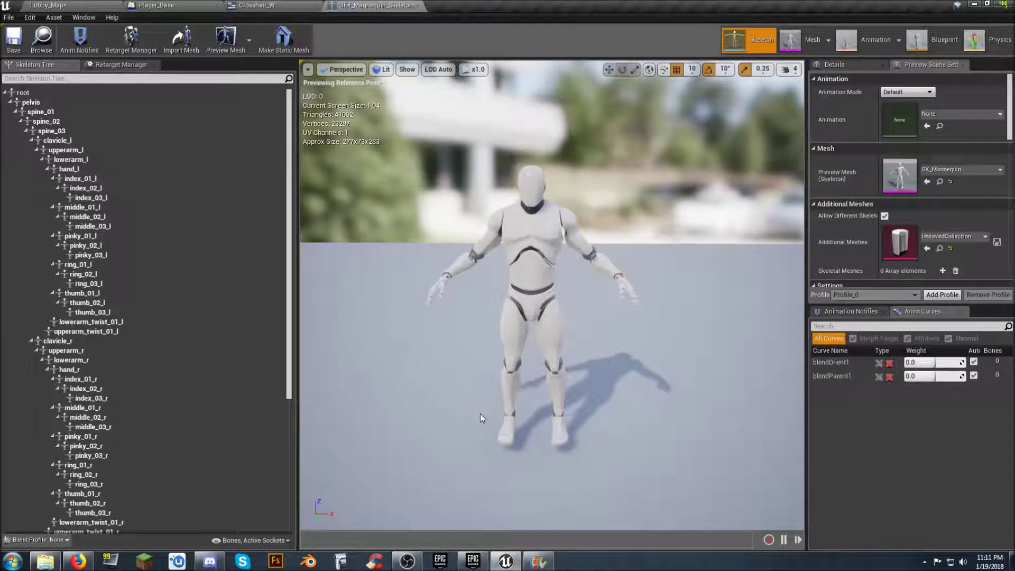
{"action": "left_click_drag", "start_coordinate": [486, 396], "coordinate": [463, 395]}
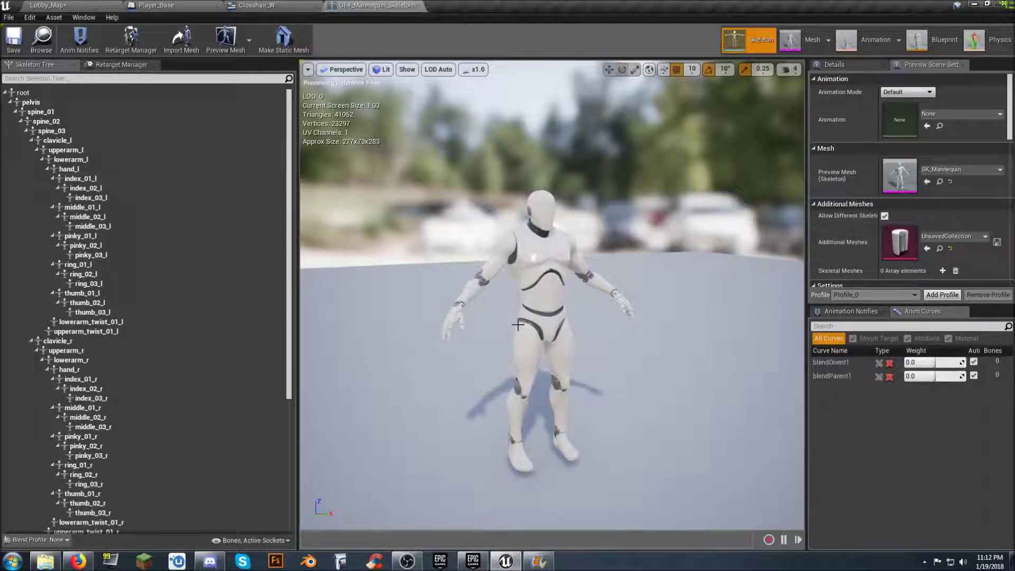
{"action": "left_click_drag", "start_coordinate": [520, 318], "coordinate": [801, 296]}
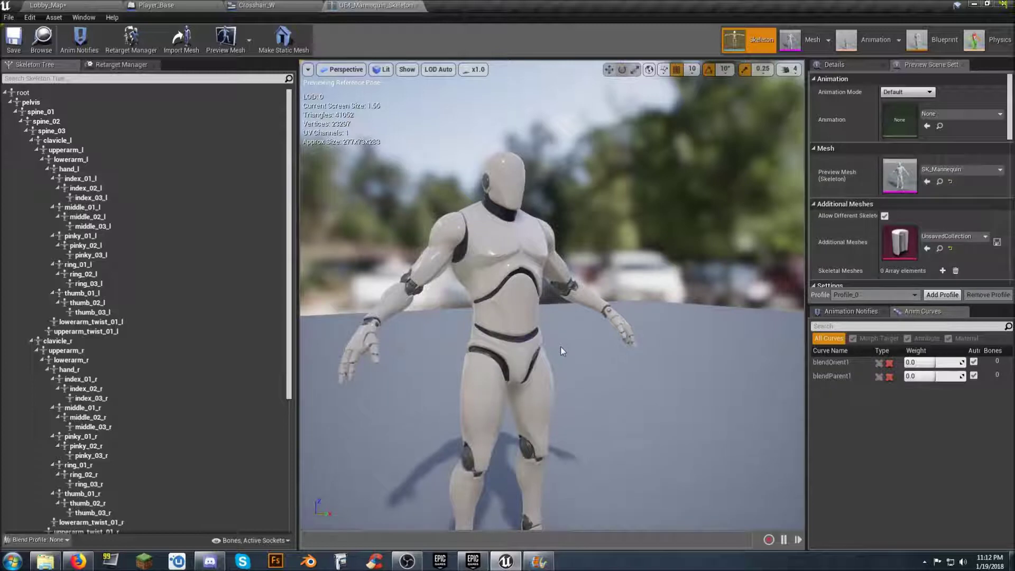
{"action": "mouse_move", "coordinate": [563, 346]}
{"action": "left_mouse_down"}
{"action": "mouse_move", "coordinate": [560, 375]}
{"action": "mouse_move", "coordinate": [564, 346]}
{"action": "left_mouse_up"}
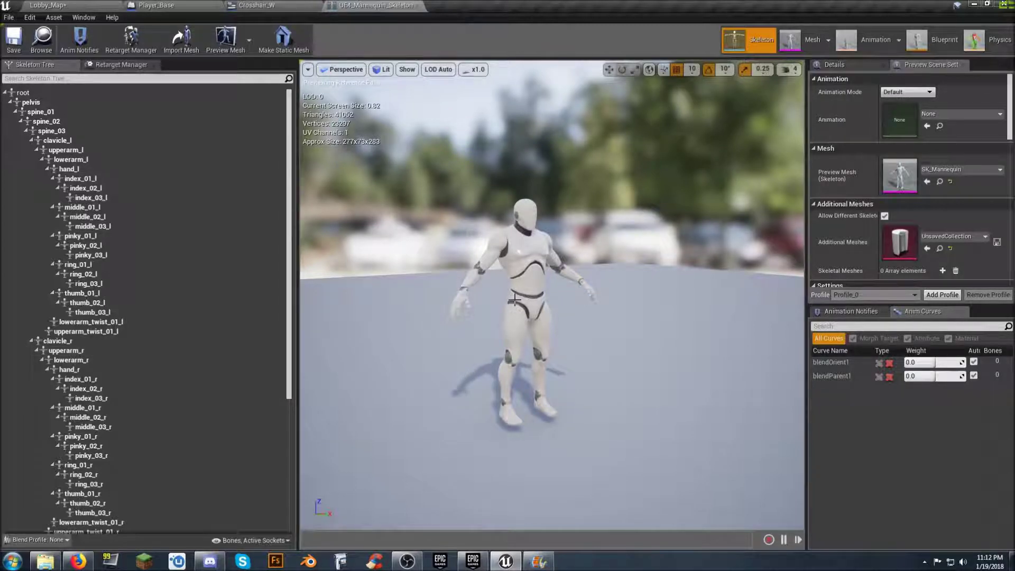
{"action": "scroll", "coordinate": [514, 300], "scroll_direction": "up", "scroll_amount": 6}
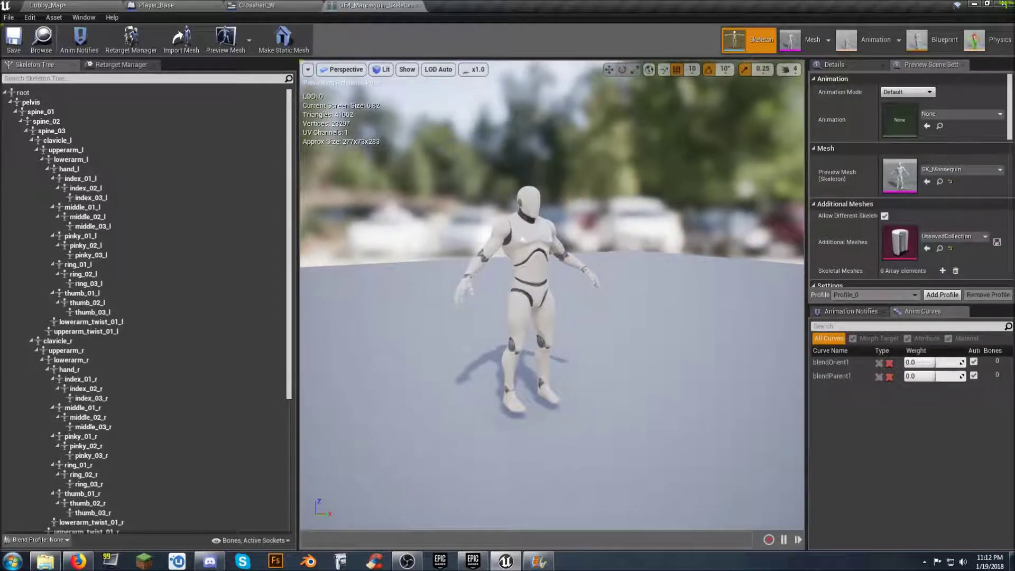
{"action": "mouse_move", "coordinate": [518, 305]}
{"action": "left_mouse_down"}
{"action": "mouse_move", "coordinate": [518, 294]}
{"action": "mouse_move", "coordinate": [517, 305]}
{"action": "left_mouse_up"}
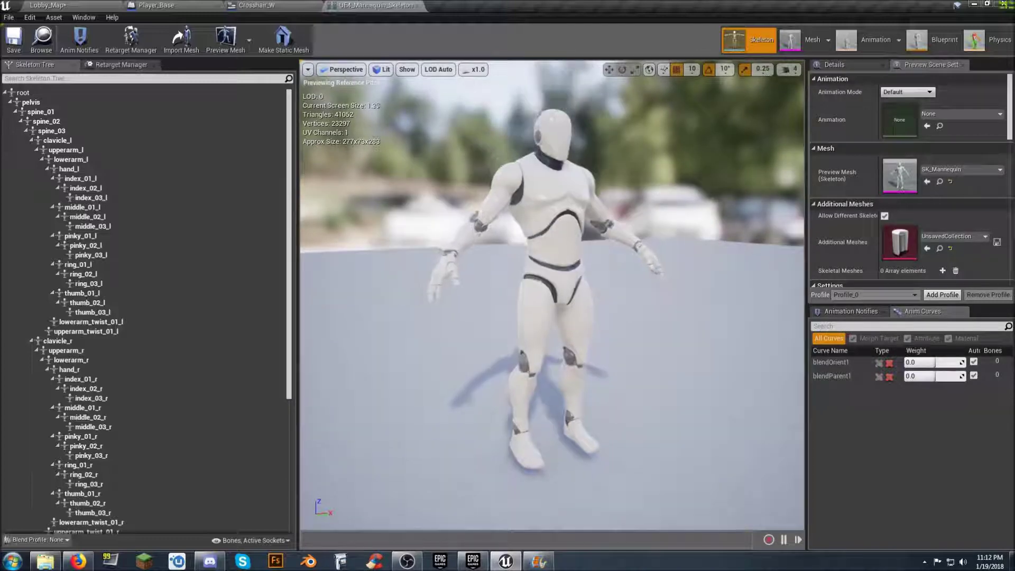
{"action": "left_click", "coordinate": [528, 278]}
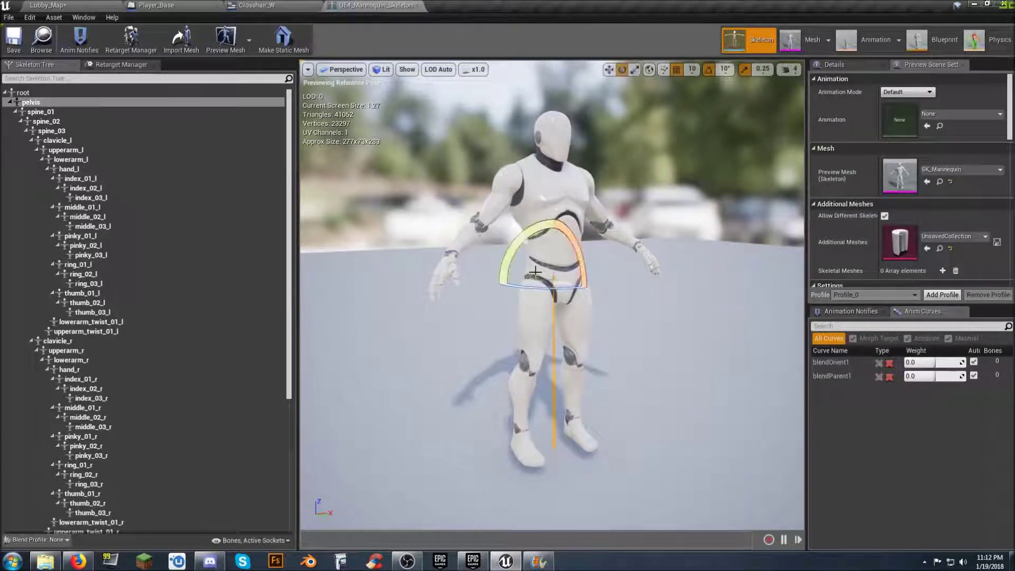
{"action": "left_click", "coordinate": [530, 300]}
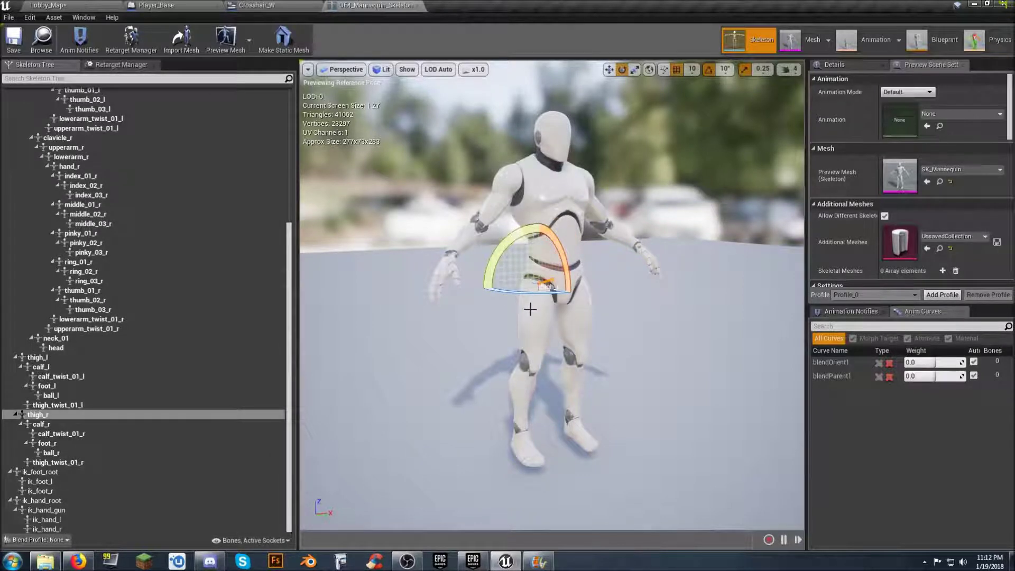
{"action": "right_click_drag", "start_coordinate": [530, 310], "coordinate": [713, 312]}
{"action": "right_click_drag", "start_coordinate": [503, 369], "coordinate": [503, 369]}
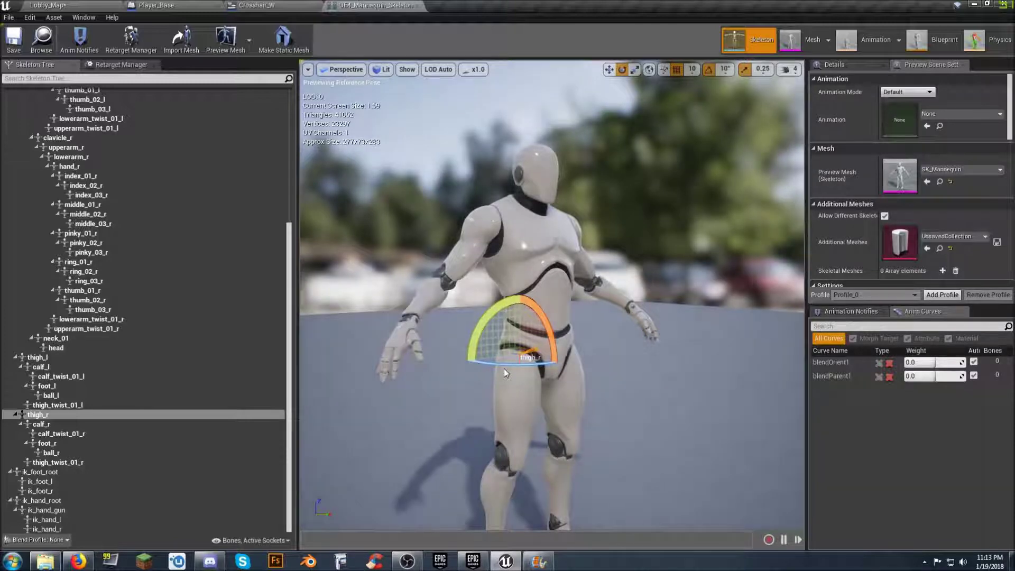
{"action": "right_click_drag", "start_coordinate": [707, 313], "coordinate": [707, 327]}
{"action": "right_click_drag", "start_coordinate": [665, 284], "coordinate": [665, 284]}
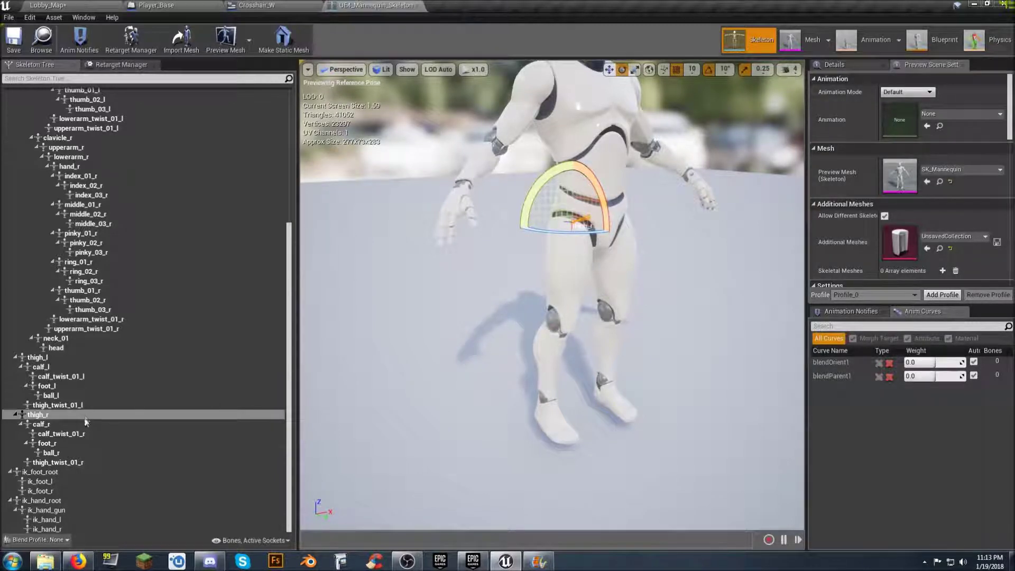
- Add a socket named Holster to the thigh_r bone
{"action": "right_click", "coordinate": [59, 417]}
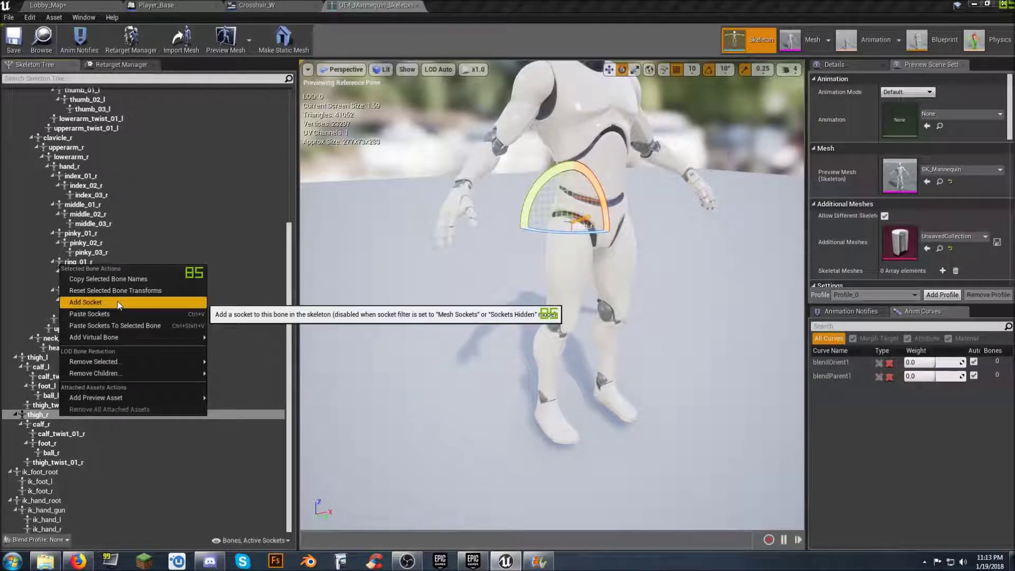
{"action": "left_click", "coordinate": [118, 303]}
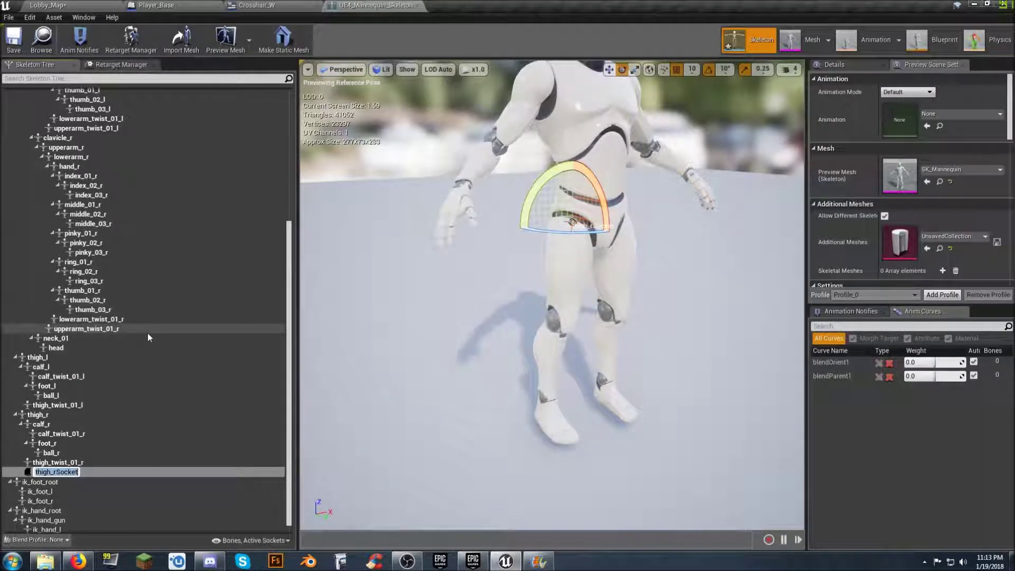
{"action": "type", "text": "Holster"}
{"action": "key", "text": "Return"}
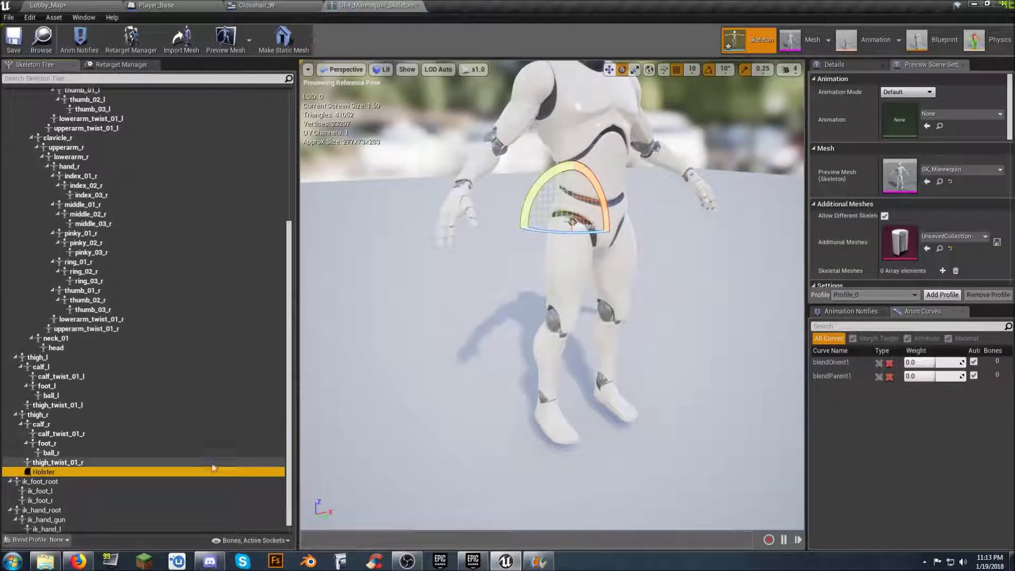
- Attach the static mesh SM_Wep_Holster_01 to the Holster socket as a preview asset
{"action": "right_click", "coordinate": [79, 473]}
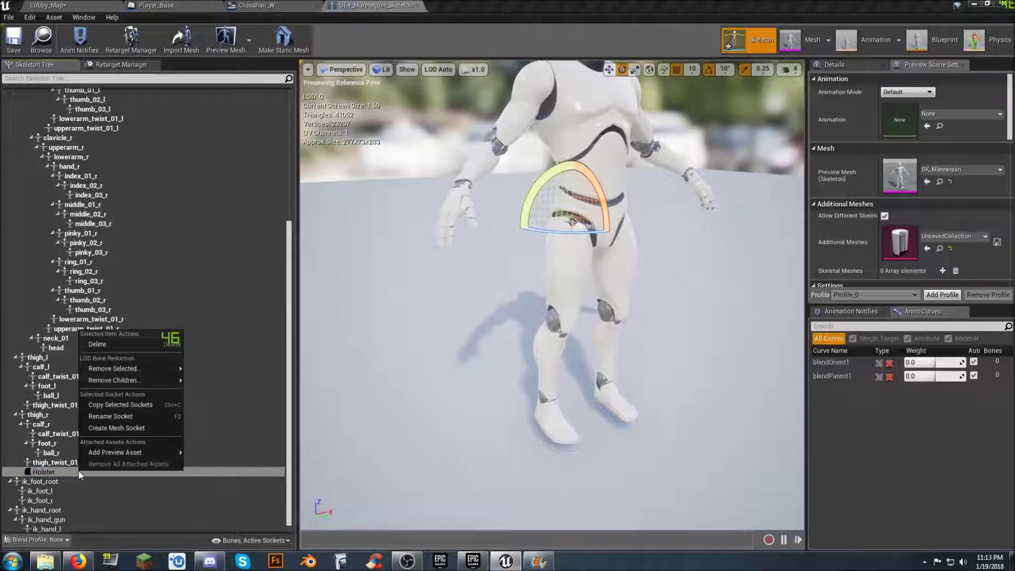
{"action": "mouse_move", "coordinate": [145, 452]}
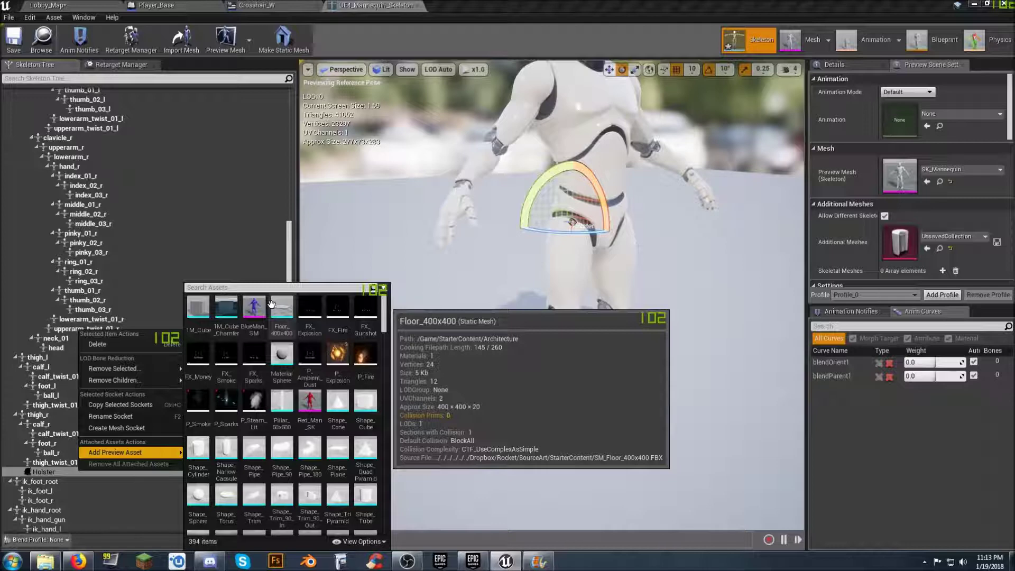
{"action": "type", "text": "hol"}
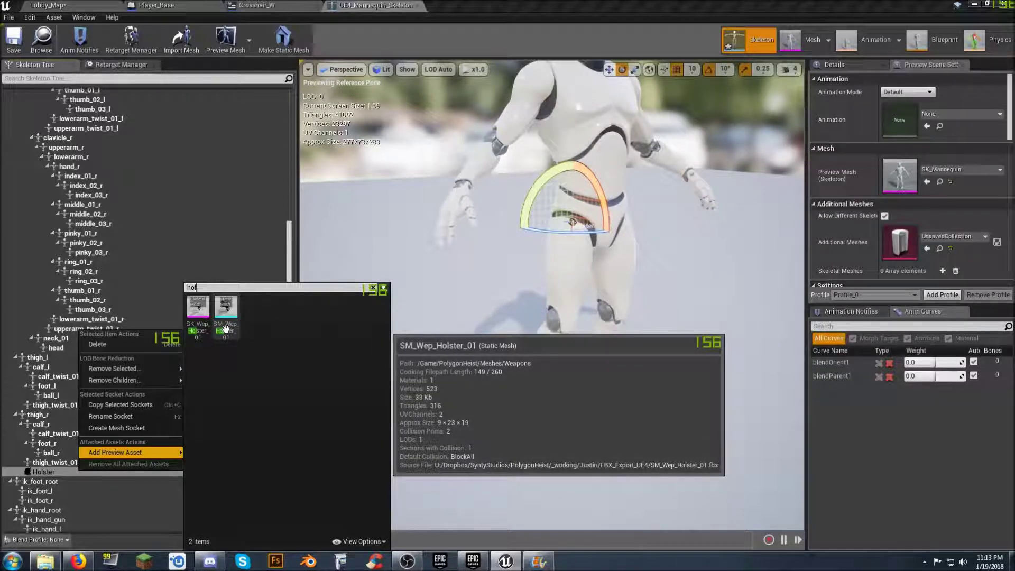
{"action": "left_click", "coordinate": [227, 329]}
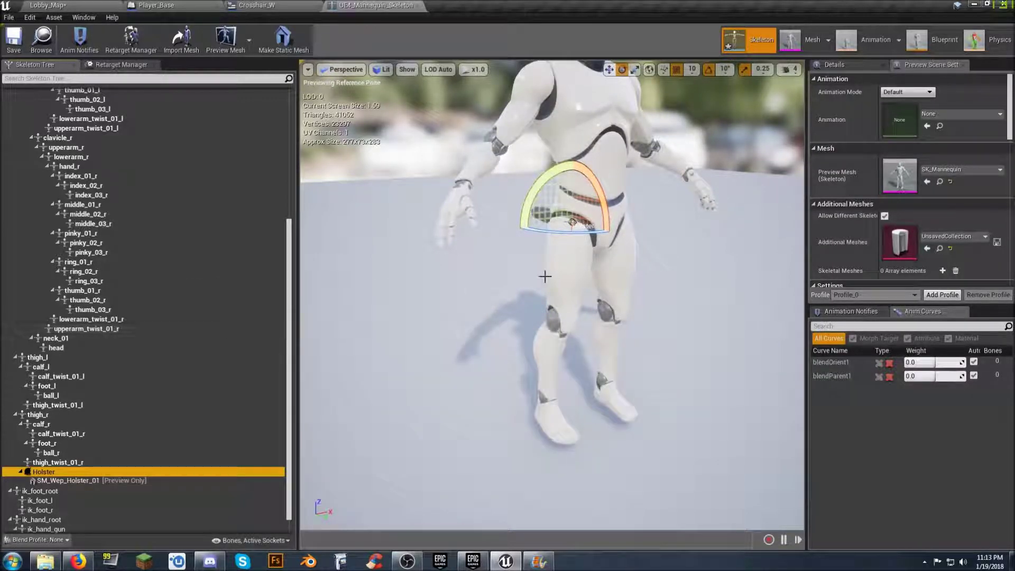
- Move the Holster socket outward to the outer side of the mannequin's right hip
{"action": "key", "text": "f"}
{"action": "right_click_drag", "start_coordinate": [552, 296], "coordinate": [428, 298]}
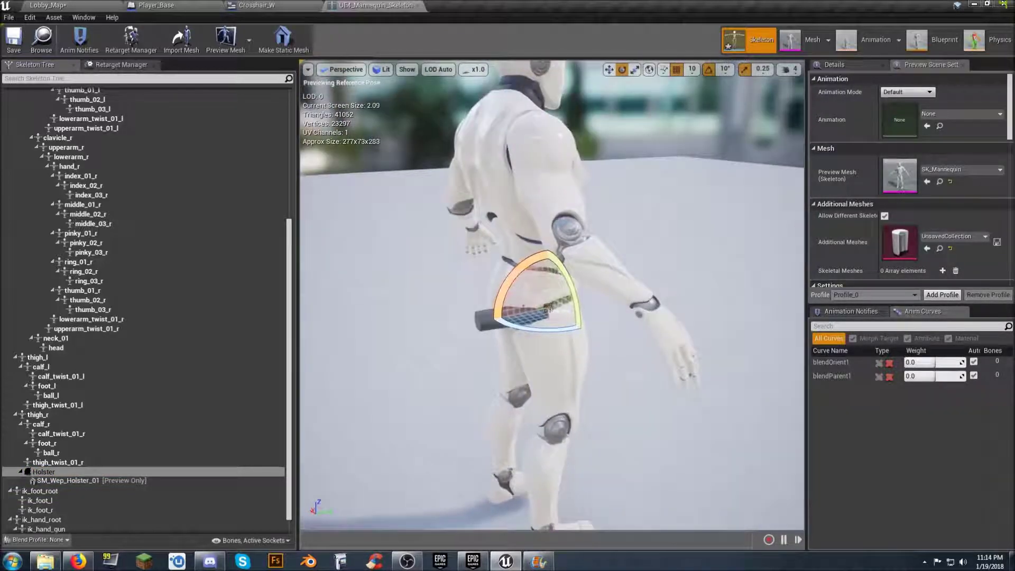
{"action": "left_click", "coordinate": [609, 69]}
{"action": "right_click_drag", "start_coordinate": [597, 149], "coordinate": [516, 156]}
{"action": "left_click_drag", "start_coordinate": [441, 347], "coordinate": [473, 356]}
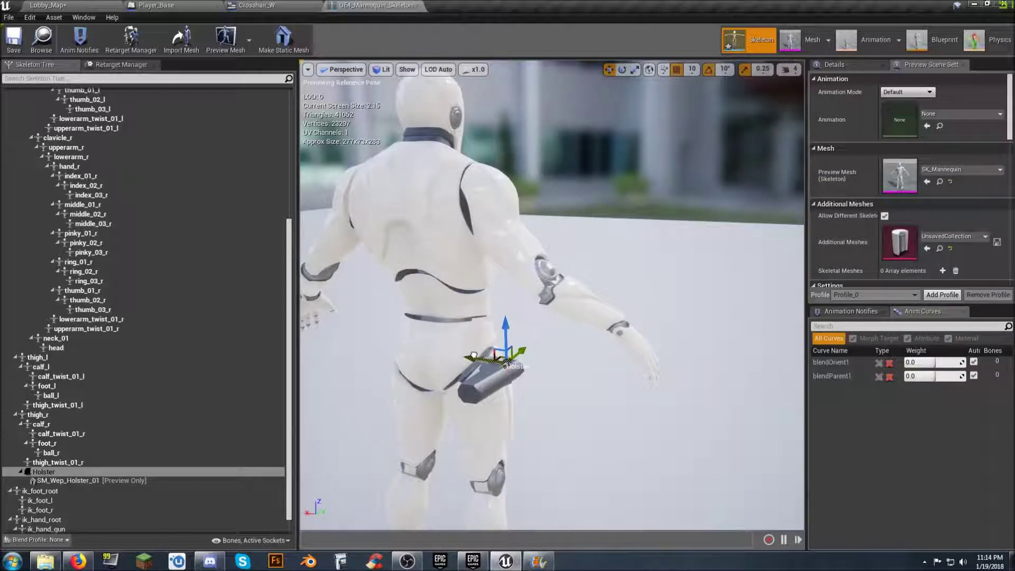
- Rotate the Holster socket about two axes, the second by -90°, so the holster hangs upright along the right thigh
{"action": "mouse_move", "coordinate": [548, 395]}
{"action": "right_mouse_down"}
{"action": "mouse_move", "coordinate": [521, 391]}
{"action": "mouse_move", "coordinate": [554, 385]}
{"action": "right_mouse_up"}
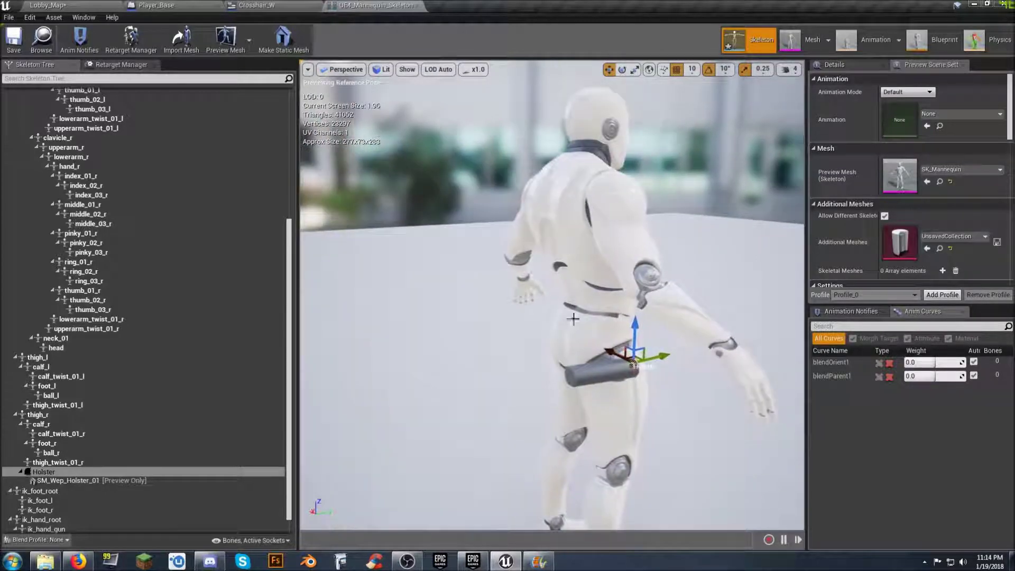
{"action": "left_click", "coordinate": [622, 70]}
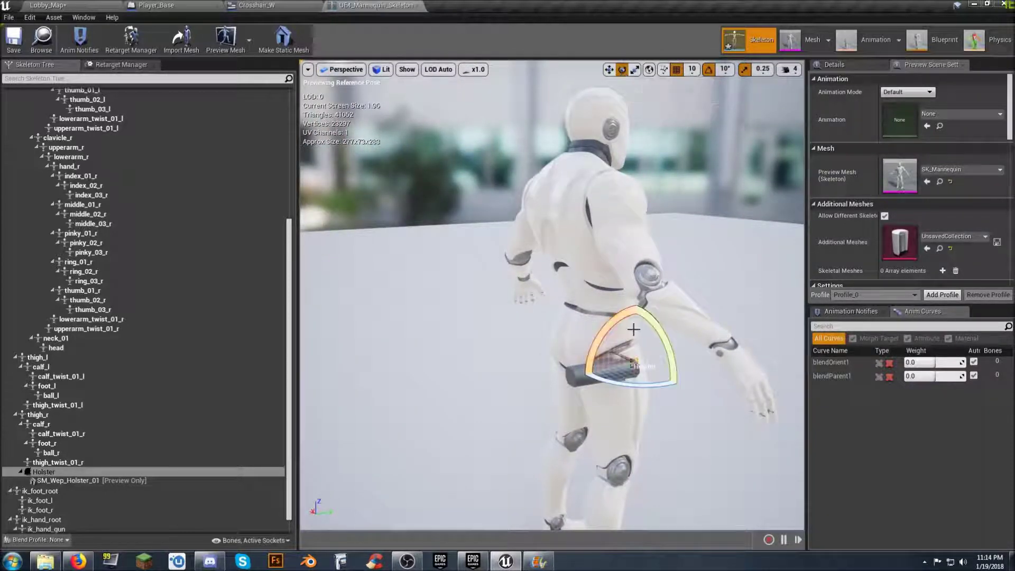
{"action": "left_click_drag", "start_coordinate": [658, 326], "coordinate": [596, 342]}
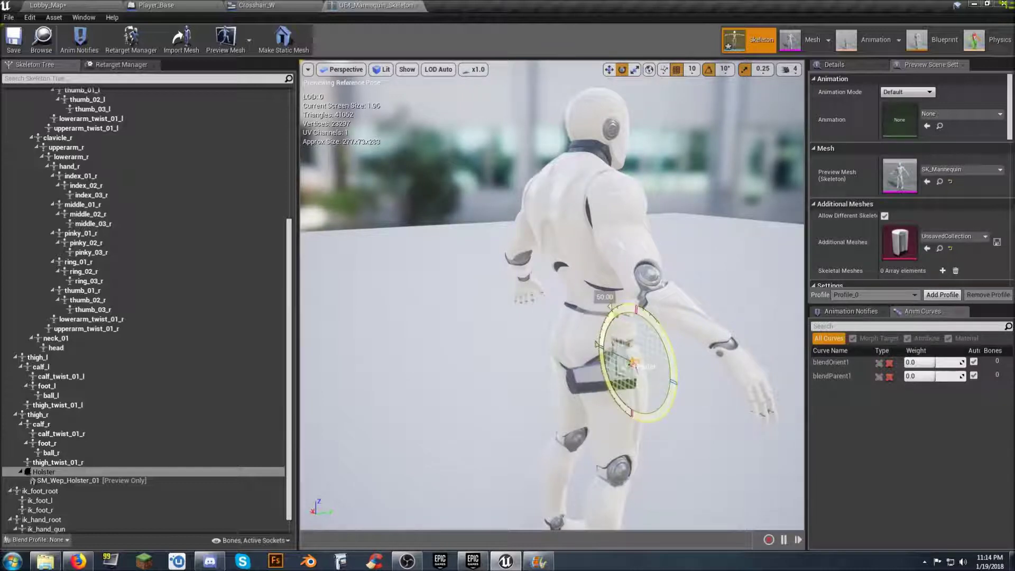
{"action": "mouse_move", "coordinate": [629, 300]}
{"action": "left_mouse_down"}
{"action": "mouse_move", "coordinate": [585, 353]}
{"action": "mouse_move", "coordinate": [583, 373]}
{"action": "left_mouse_up"}
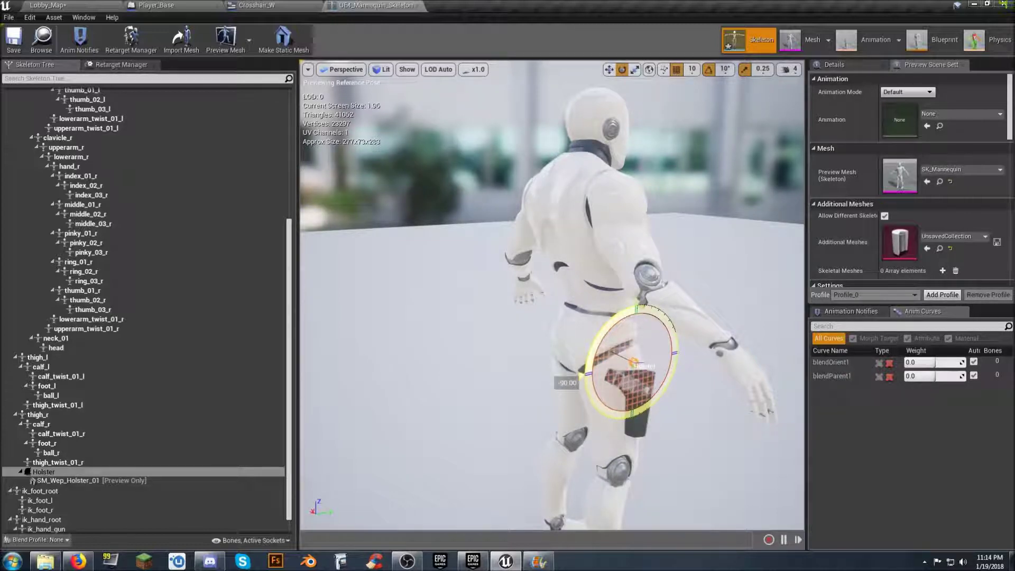
- Lower the Holster socket slightly along the outside of the right thigh
{"action": "key", "text": "d"}
{"action": "right_click_drag", "start_coordinate": [727, 287], "coordinate": [576, 282]}
{"action": "key", "text": "w"}
{"action": "left_click_drag", "start_coordinate": [581, 317], "coordinate": [528, 317]}
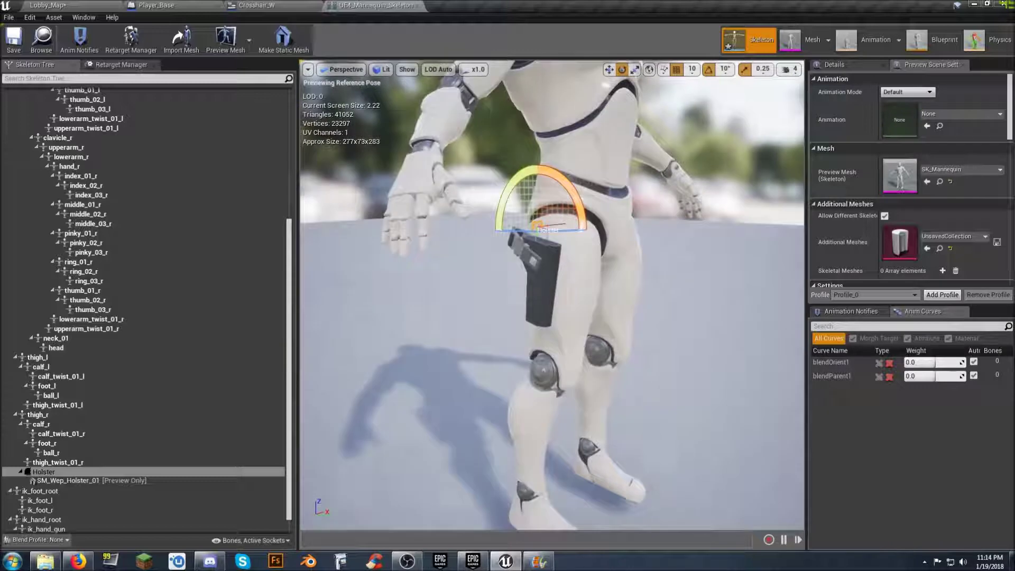
{"action": "left_click", "coordinate": [609, 70]}
{"action": "left_click_drag", "start_coordinate": [536, 184], "coordinate": [538, 193]}
- Set the preview animation to ThirdPersonIdle and view the whole mannequin with the holster attached
{"action": "left_click_drag", "start_coordinate": [575, 255], "coordinate": [508, 255], "text": "alt"}
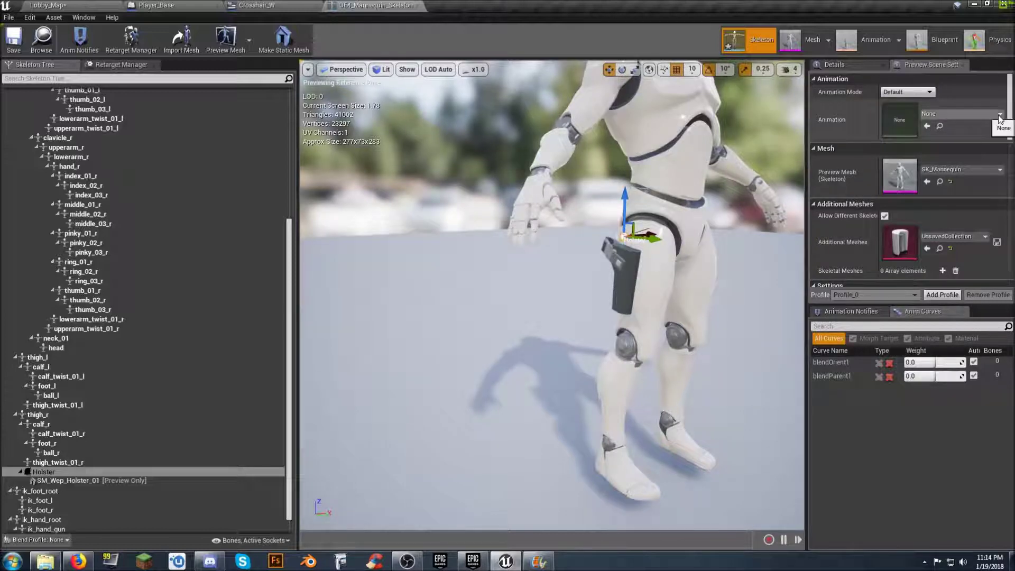
{"action": "left_click", "coordinate": [959, 114]}
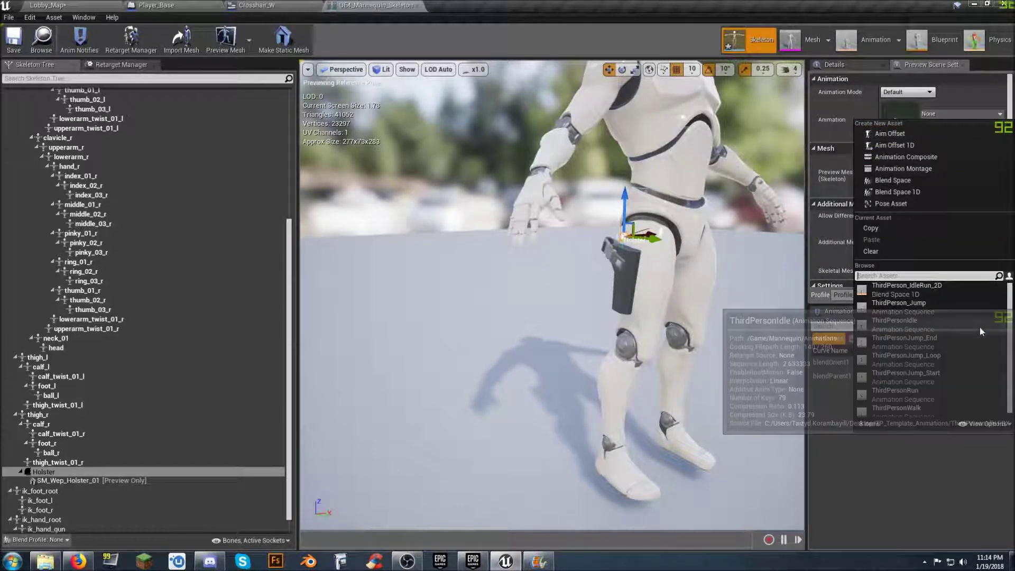
{"action": "left_click", "coordinate": [933, 325]}
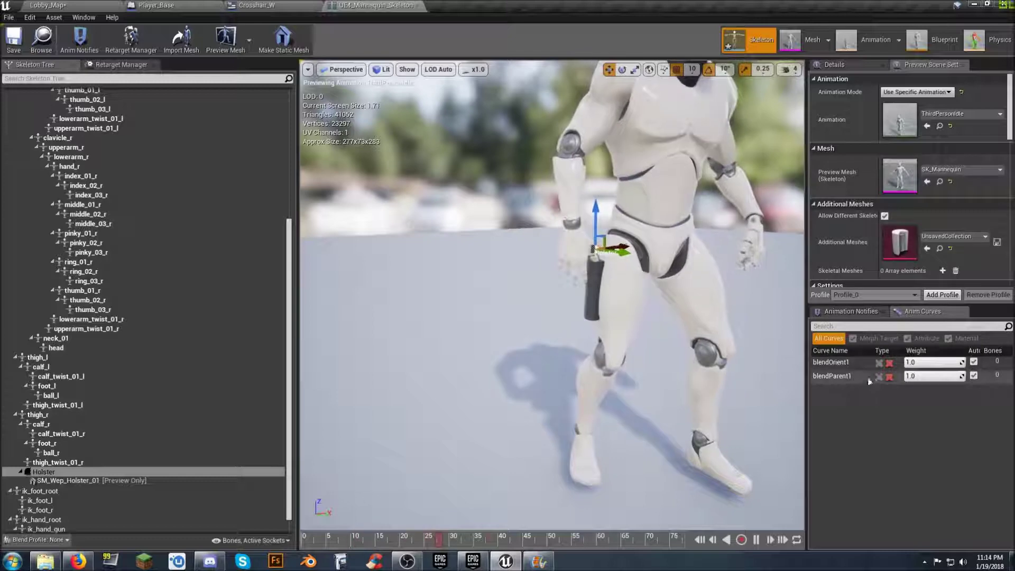
{"action": "left_click_drag", "start_coordinate": [686, 358], "coordinate": [365, 381]}
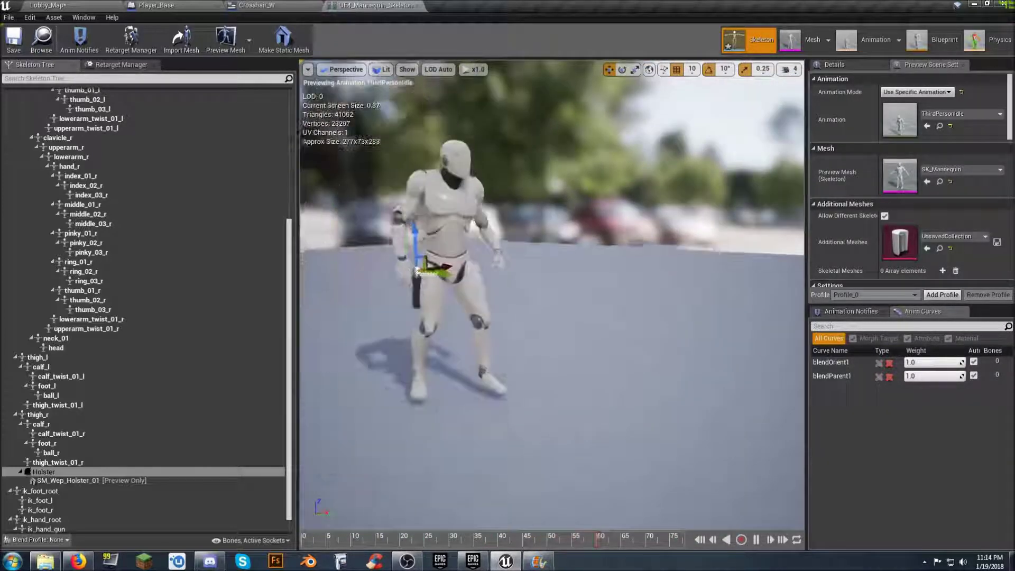
- Set the preview animation to ThirdPersonRun and inspect the holster on the running mannequin from the side and front
{"action": "left_click", "coordinate": [965, 115]}
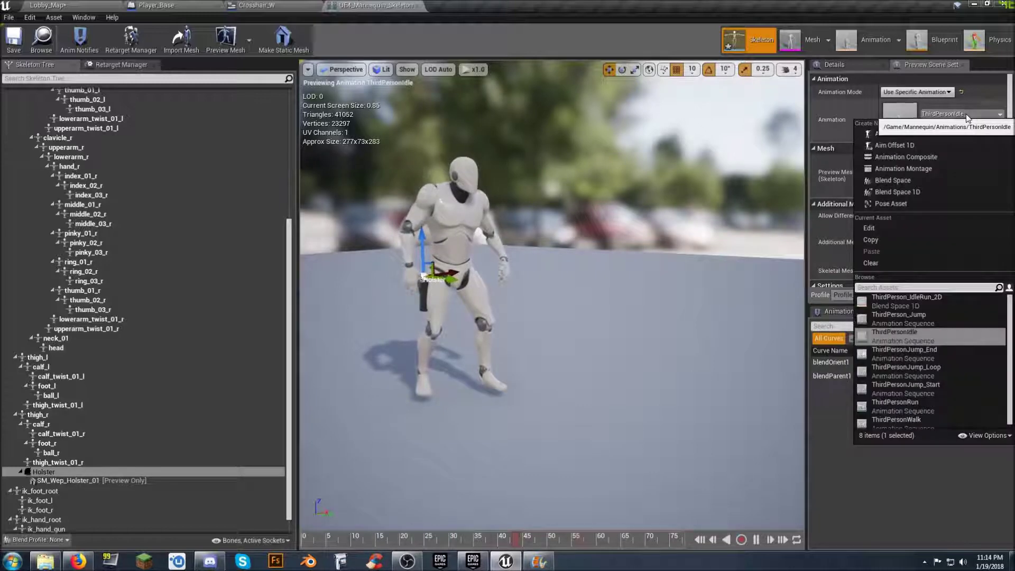
{"action": "left_click", "coordinate": [947, 408]}
{"action": "left_click_drag", "start_coordinate": [675, 373], "coordinate": [652, 365]}
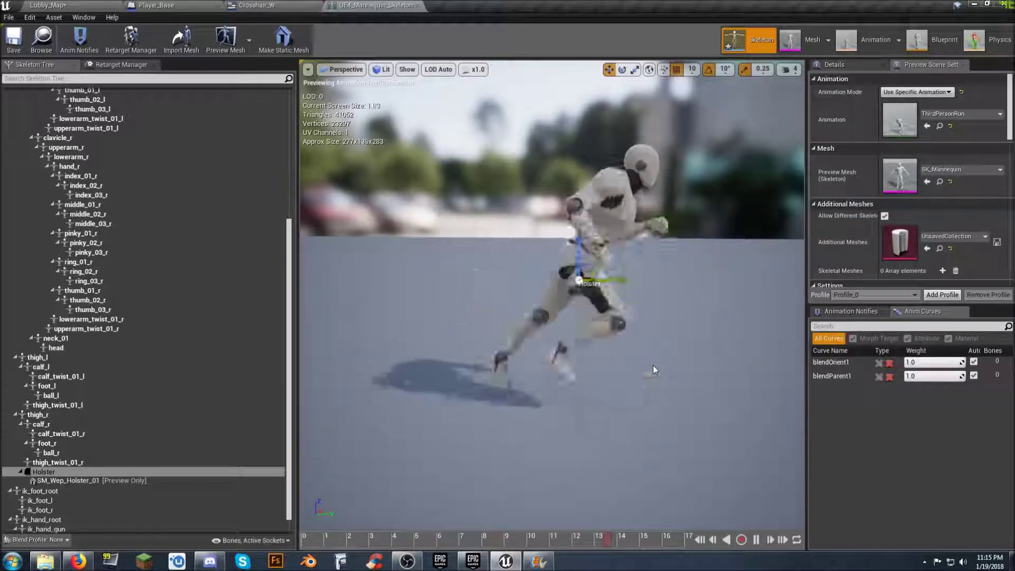
{"action": "left_click_drag", "start_coordinate": [666, 353], "coordinate": [680, 335]}
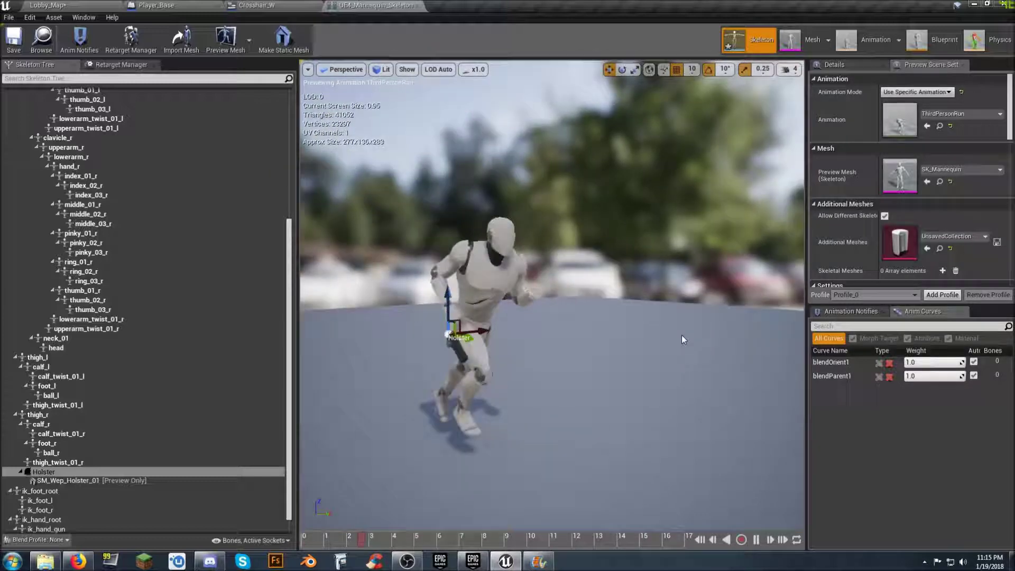
- Clear the preview animation to return the mannequin to its reference pose
{"action": "left_click", "coordinate": [971, 113]}
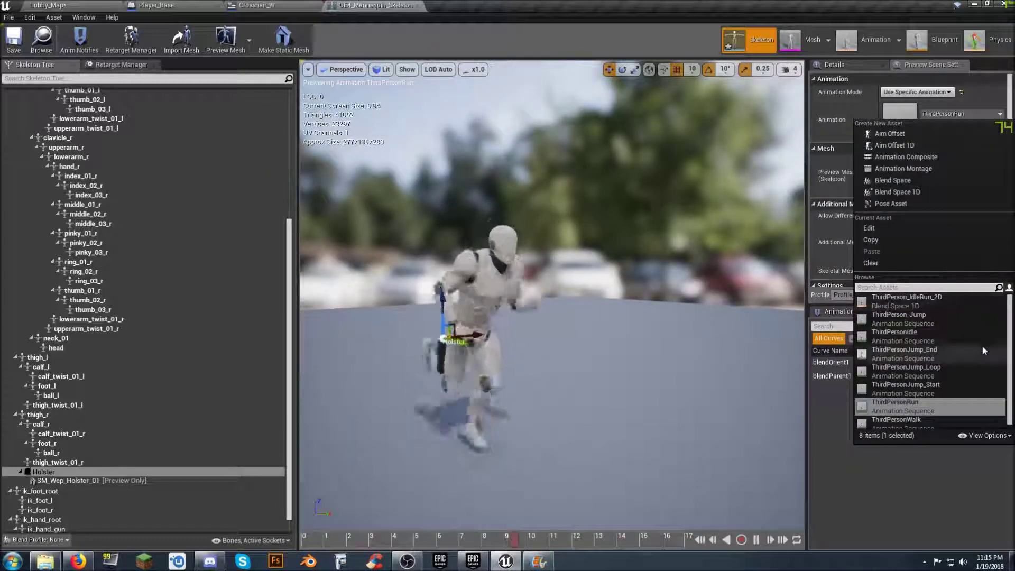
{"action": "left_click", "coordinate": [905, 262]}
{"action": "mouse_move", "coordinate": [645, 349]}
{"action": "left_mouse_down"}
{"action": "mouse_move", "coordinate": [560, 351]}
{"action": "mouse_move", "coordinate": [544, 378]}
{"action": "mouse_move", "coordinate": [558, 397]}
{"action": "mouse_move", "coordinate": [561, 365]}
{"action": "mouse_move", "coordinate": [640, 351]}
{"action": "left_mouse_up"}
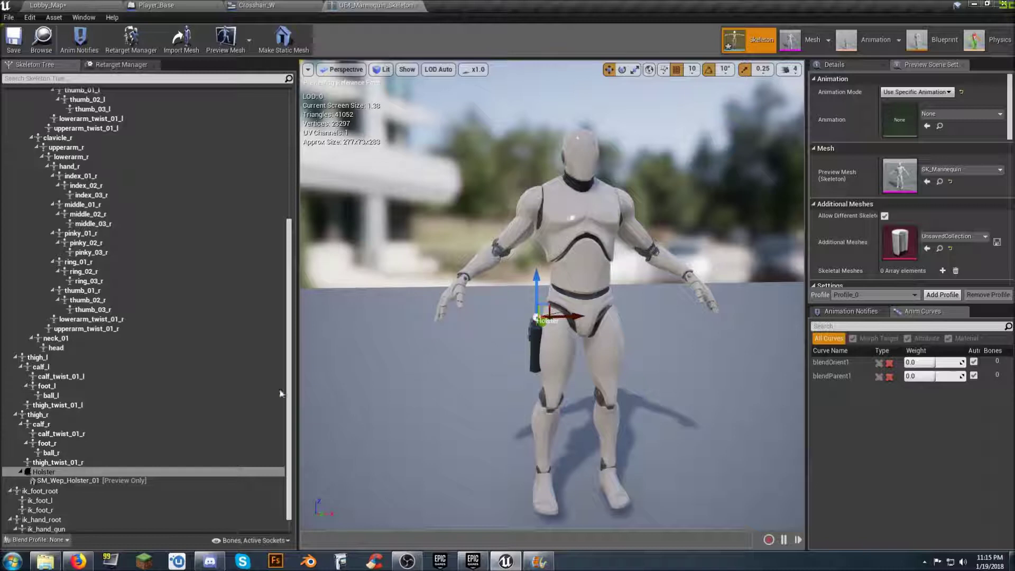
- Add a socket named MainHand to the hand_r bone
{"action": "left_click", "coordinate": [451, 289]}
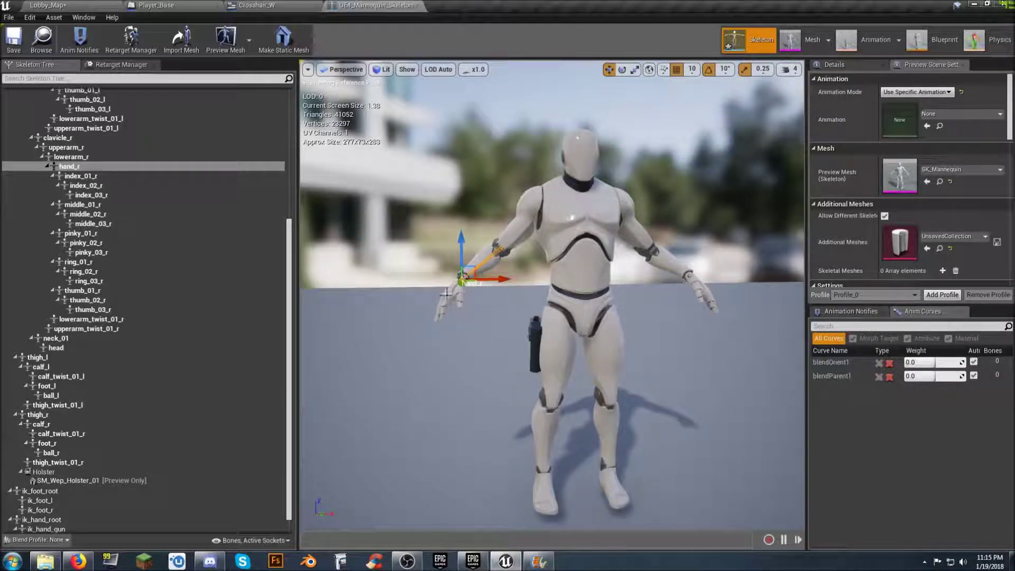
{"action": "right_click", "coordinate": [73, 169]}
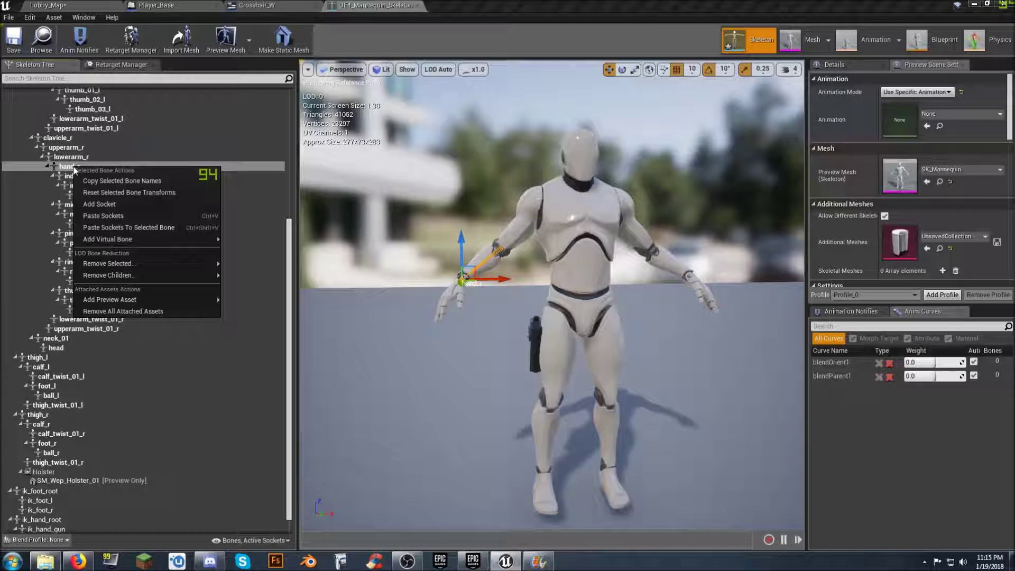
{"action": "left_click", "coordinate": [100, 204]}
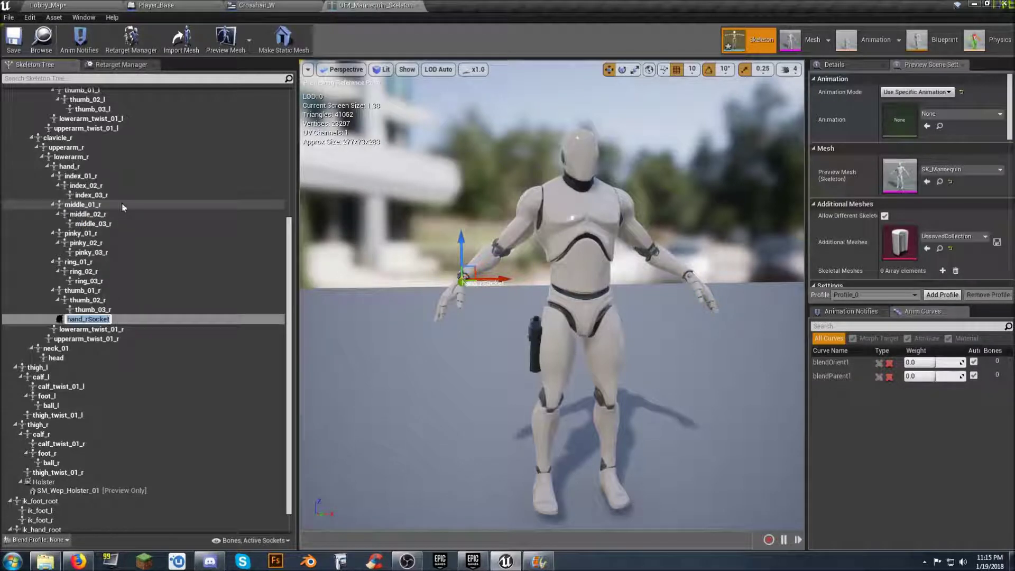
{"action": "type", "text": "Ma"}
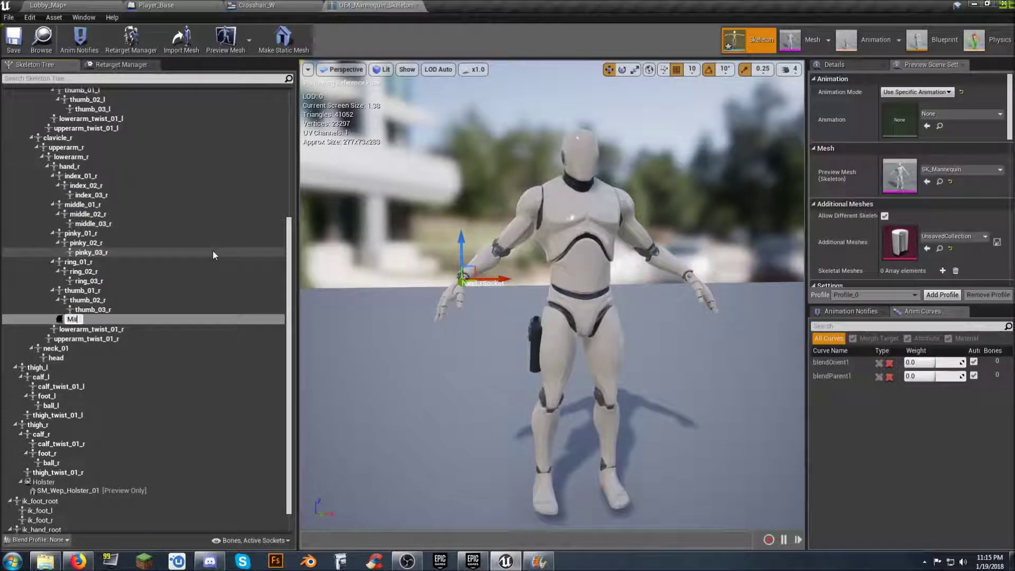
{"action": "type", "text": "inHand"}
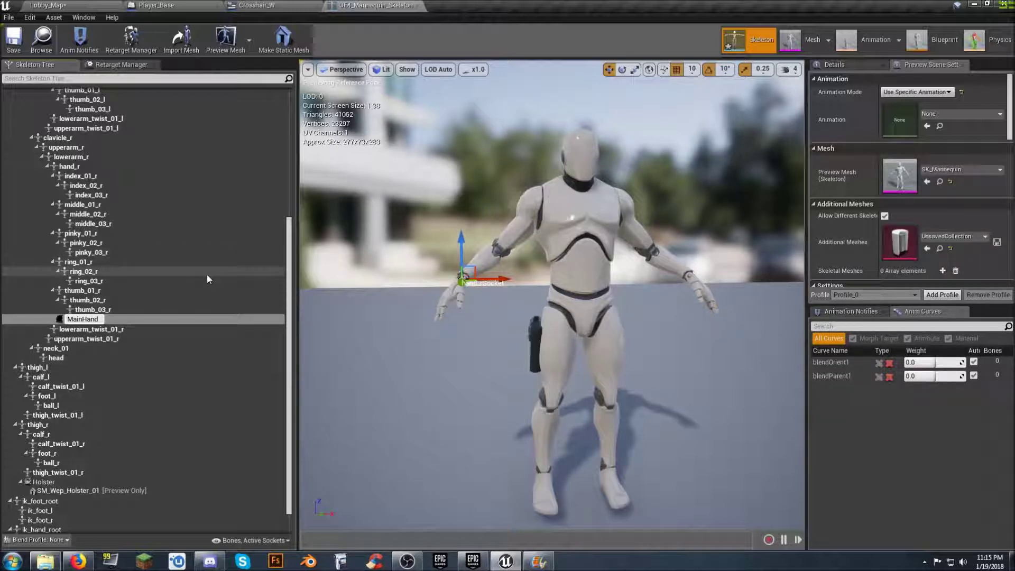
{"action": "key", "text": "Return"}
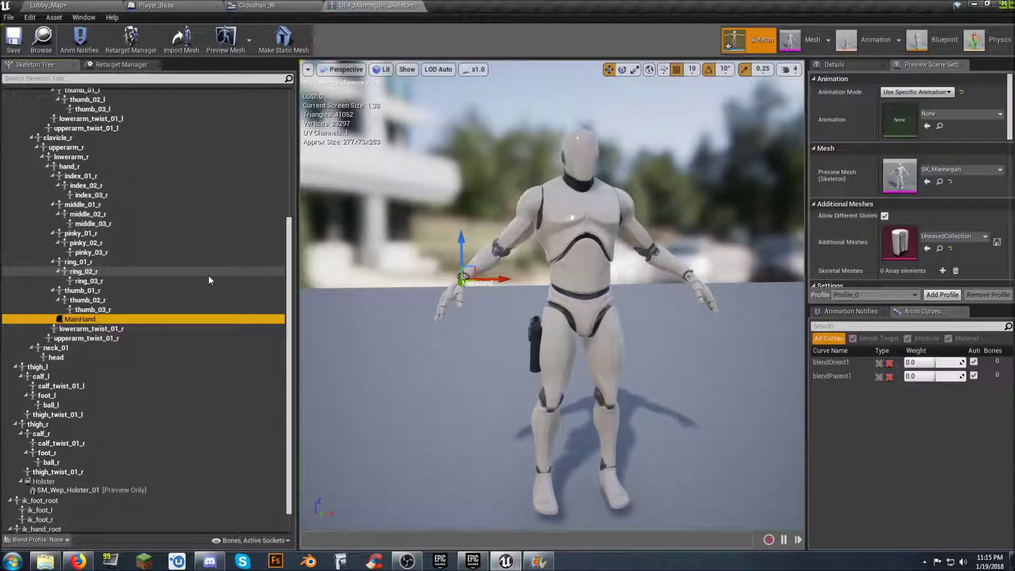
- Move the MainHand socket from the wrist into the palm of the mannequin's right hand
{"action": "left_click_drag", "start_coordinate": [446, 289], "coordinate": [484, 274]}
{"action": "scroll", "coordinate": [457, 278], "scroll_direction": "up", "scroll_amount": 5}
{"action": "left_click_drag", "start_coordinate": [415, 222], "coordinate": [426, 242]}
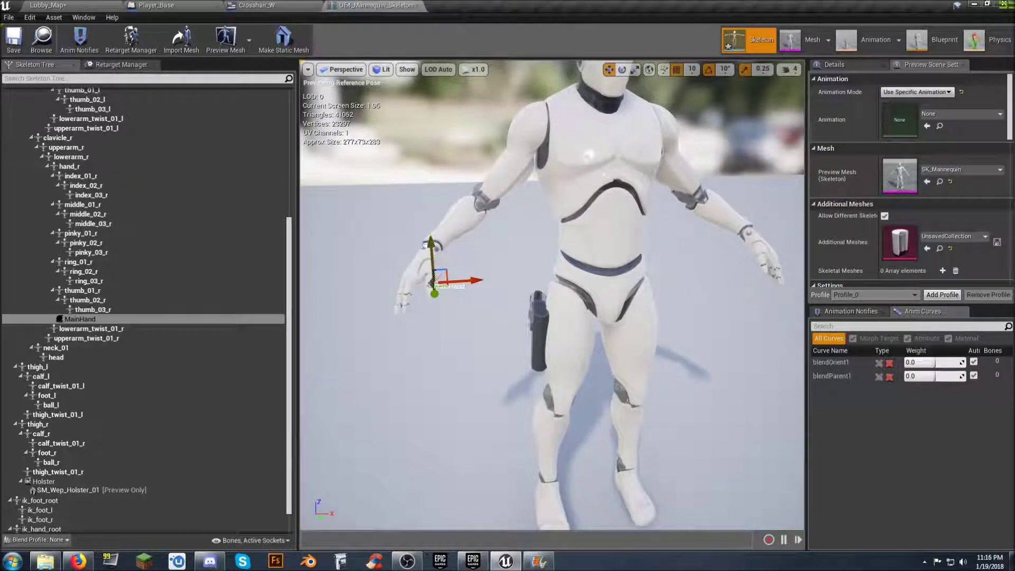
{"action": "left_click_drag", "start_coordinate": [483, 278], "coordinate": [412, 315]}
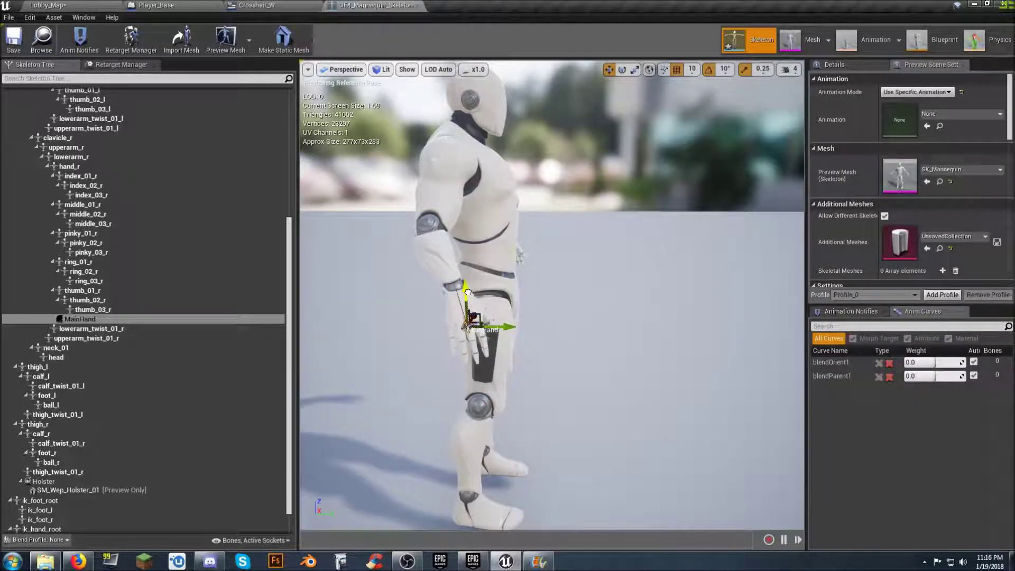
- Search the preview assets for "swat" and attach SM_Wep_PistolSwat_01 to the MainHand socket
{"action": "right_click", "coordinate": [84, 319]}
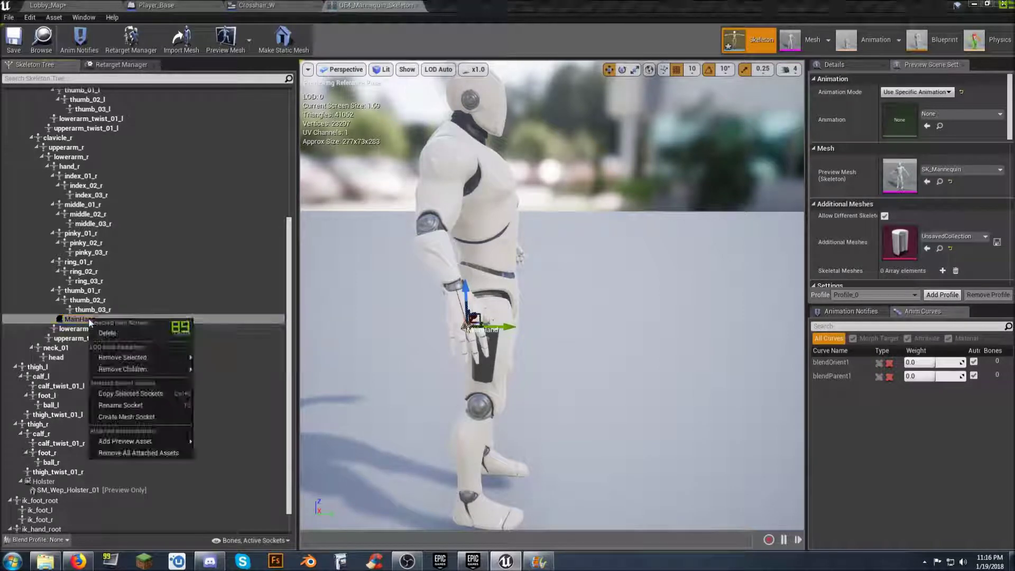
{"action": "mouse_move", "coordinate": [150, 445]}
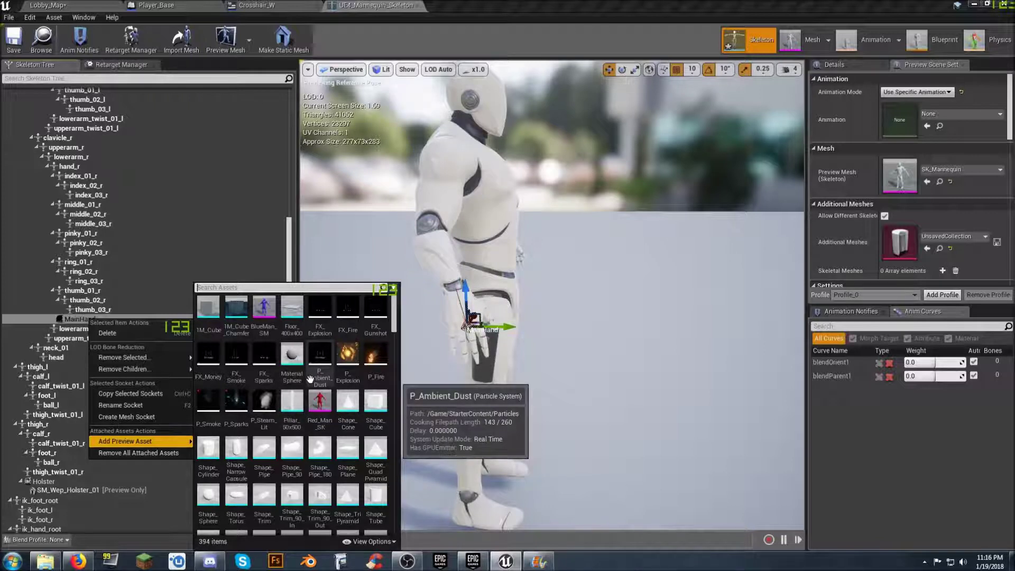
{"action": "type", "text": "swat"}
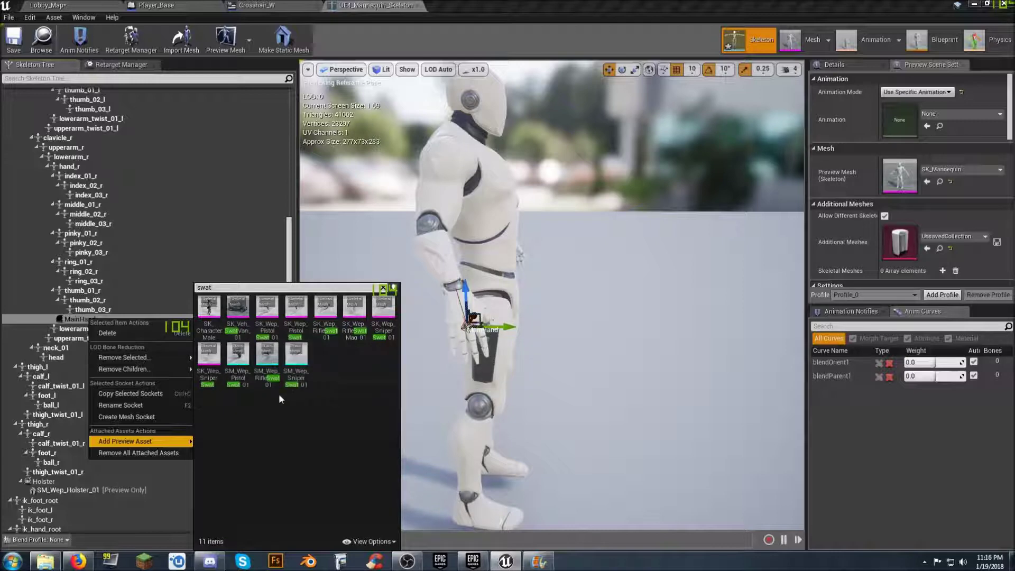
{"action": "left_click", "coordinate": [234, 359]}
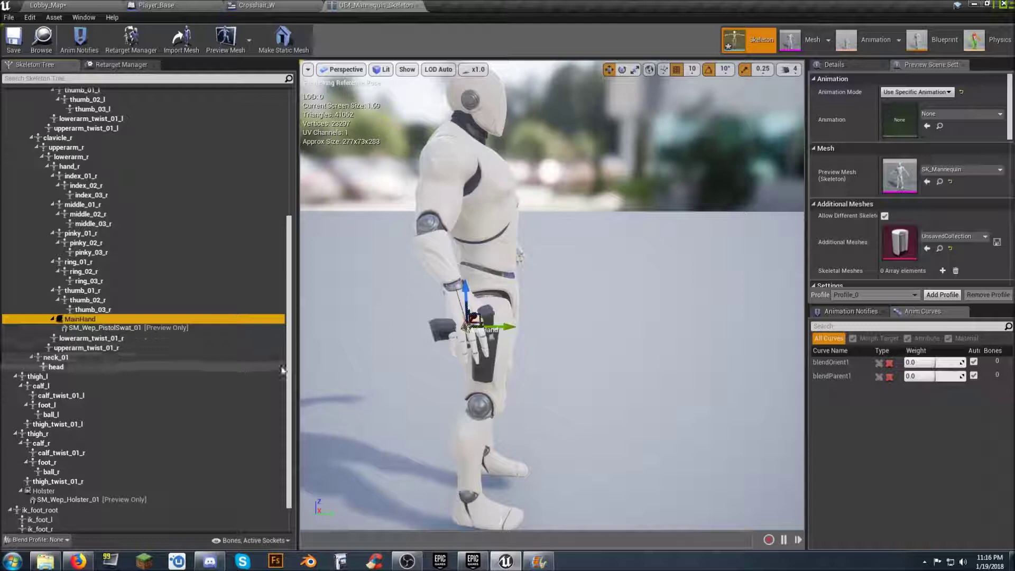
- Rotate the MainHand socket so the pistol's barrel points downward beside the right hand
{"action": "left_click_drag", "start_coordinate": [476, 222], "coordinate": [577, 221]}
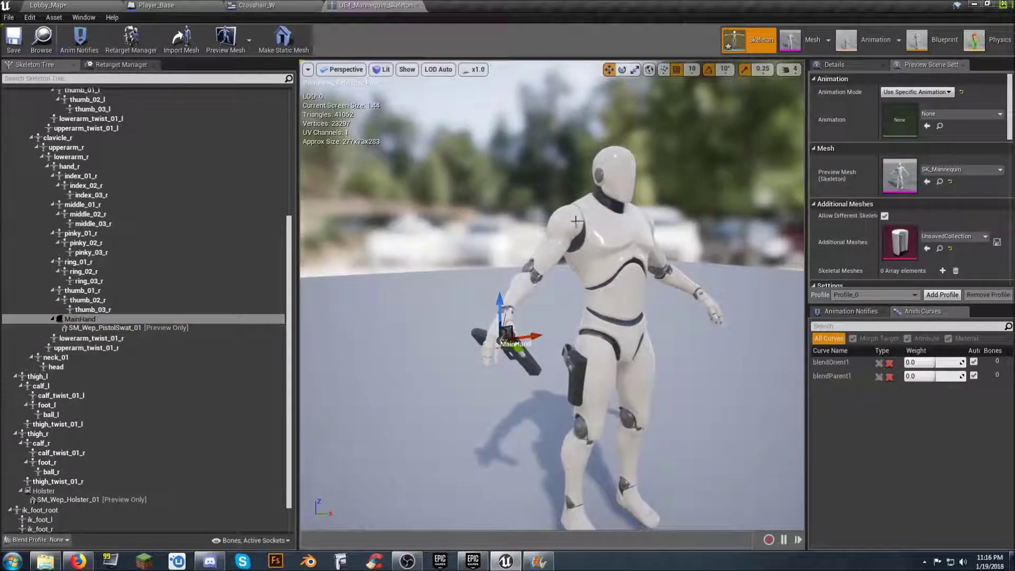
{"action": "left_click", "coordinate": [622, 69]}
{"action": "left_click_drag", "start_coordinate": [502, 293], "coordinate": [527, 389]}
{"action": "right_click_drag", "start_coordinate": [413, 320], "coordinate": [439, 317]}
{"action": "key", "text": "w"}
{"action": "right_click_drag", "start_coordinate": [593, 144], "coordinate": [594, 144]}
{"action": "key", "text": "s"}
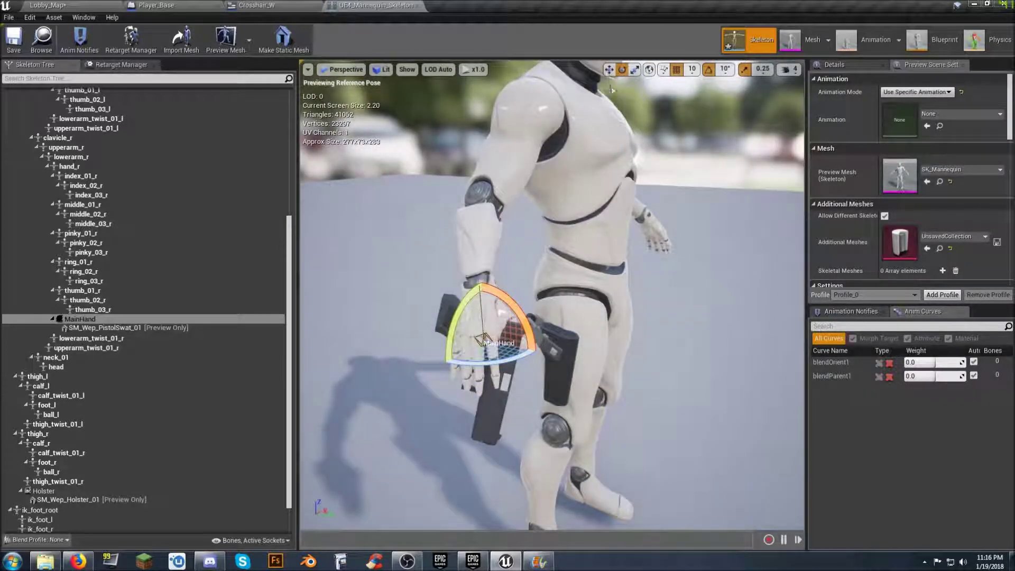
- Shift the MainHand socket slightly forward in the right hand and rotate it by -20° to align the pistol with the grip
{"action": "left_click", "coordinate": [609, 69]}
{"action": "left_click_drag", "start_coordinate": [518, 348], "coordinate": [530, 350]}
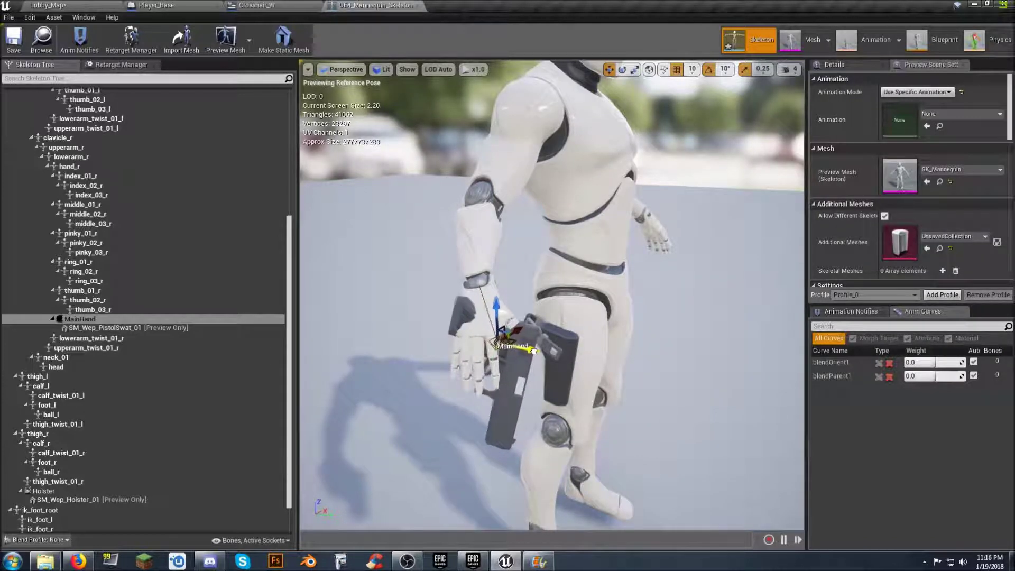
{"action": "left_click", "coordinate": [622, 69]}
{"action": "left_click_drag", "start_coordinate": [526, 361], "coordinate": [521, 333]}
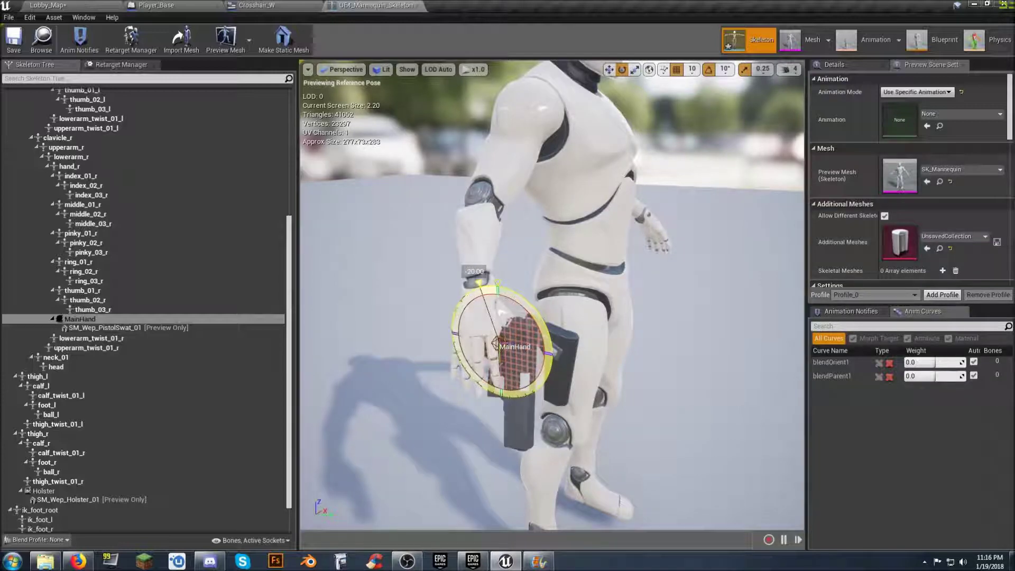
{"action": "right_click_drag", "start_coordinate": [529, 317], "coordinate": [463, 358]}
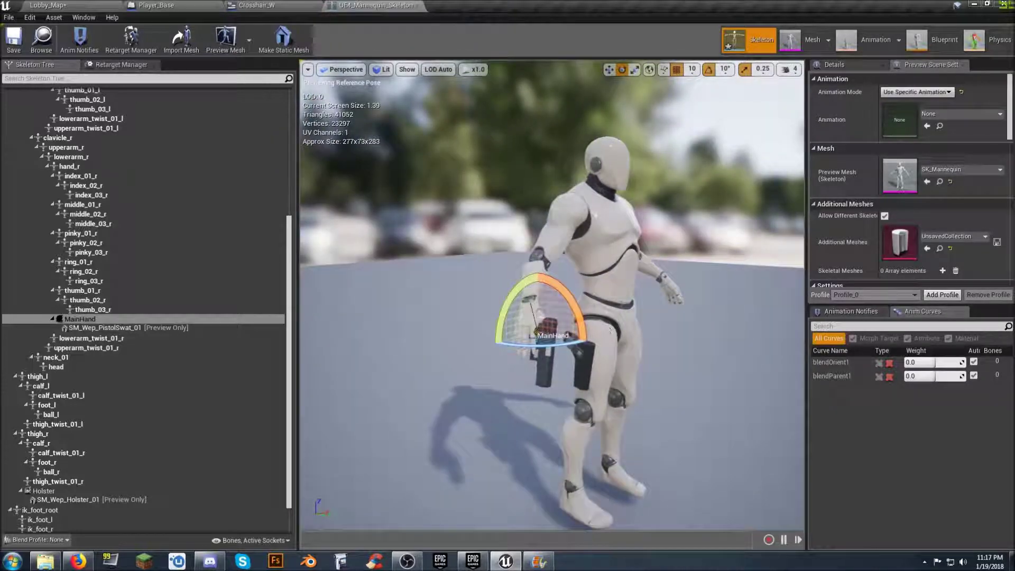
{"action": "left_click", "coordinate": [458, 393]}
{"action": "mouse_move", "coordinate": [663, 369]}
{"action": "right_mouse_down"}
{"action": "mouse_move", "coordinate": [648, 370]}
{"action": "mouse_move", "coordinate": [664, 367]}
{"action": "right_mouse_up"}
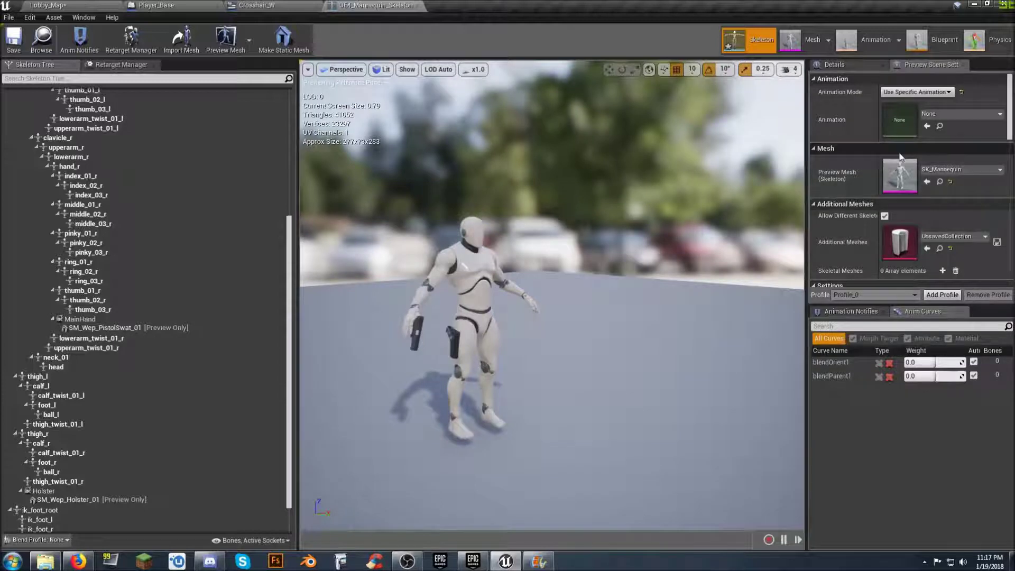
- Set the preview animation to ThirdPersonIdle and inspect the pistol in the right hand up close and from a distance
{"action": "left_click", "coordinate": [996, 114]}
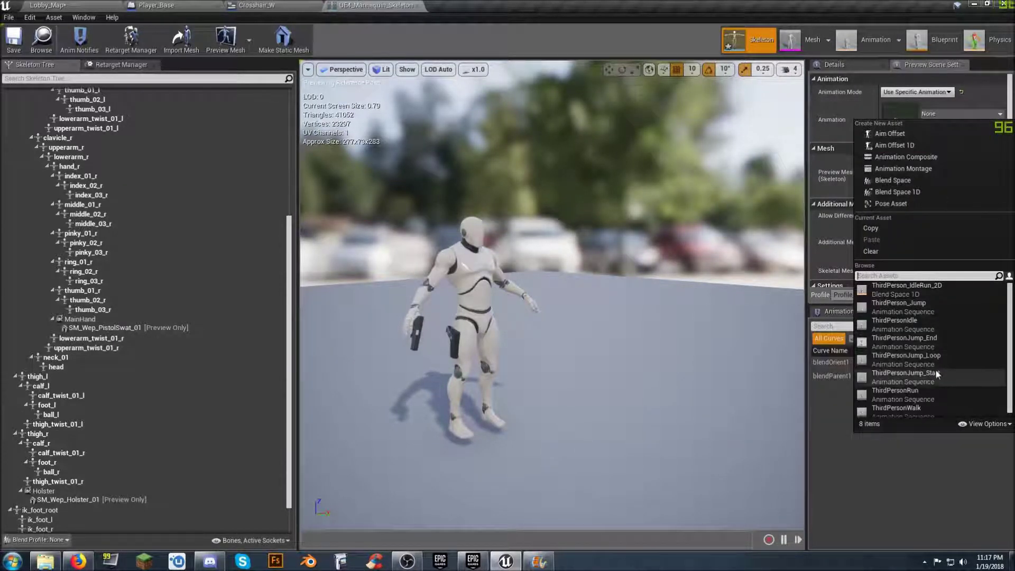
{"action": "left_click", "coordinate": [932, 340]}
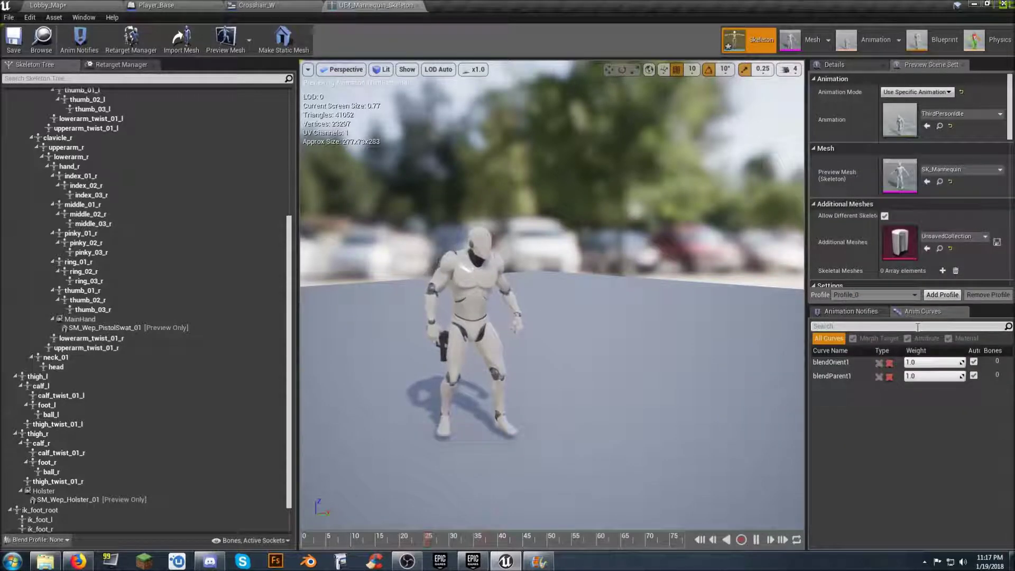
{"action": "right_click_drag", "start_coordinate": [607, 275], "coordinate": [640, 291]}
{"action": "scroll", "coordinate": [643, 317], "scroll_direction": "up", "scroll_amount": 3}
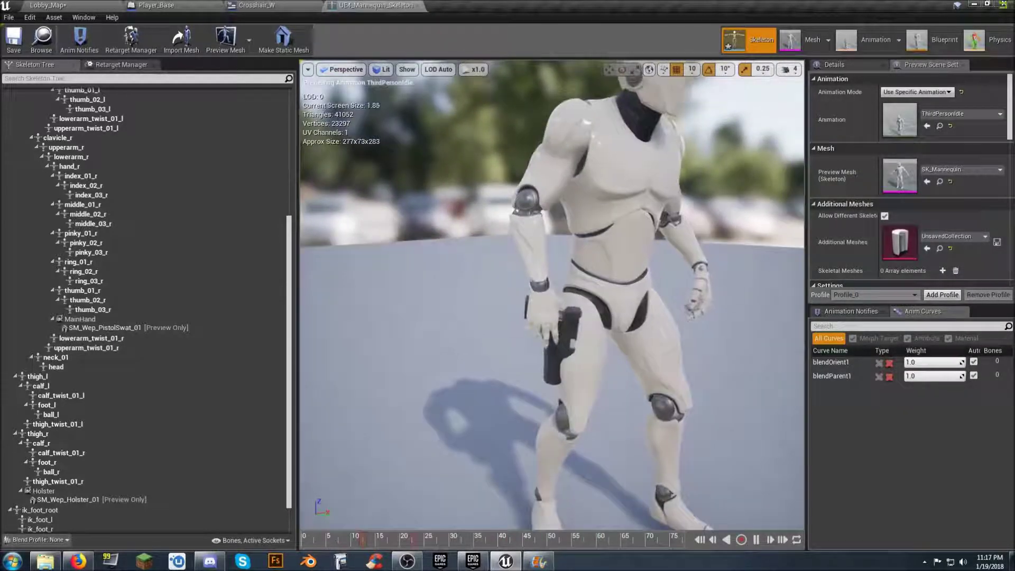
{"action": "scroll", "coordinate": [667, 423], "scroll_direction": "down", "scroll_amount": 2}
{"action": "scroll", "coordinate": [683, 349], "scroll_direction": "down", "scroll_amount": 2}
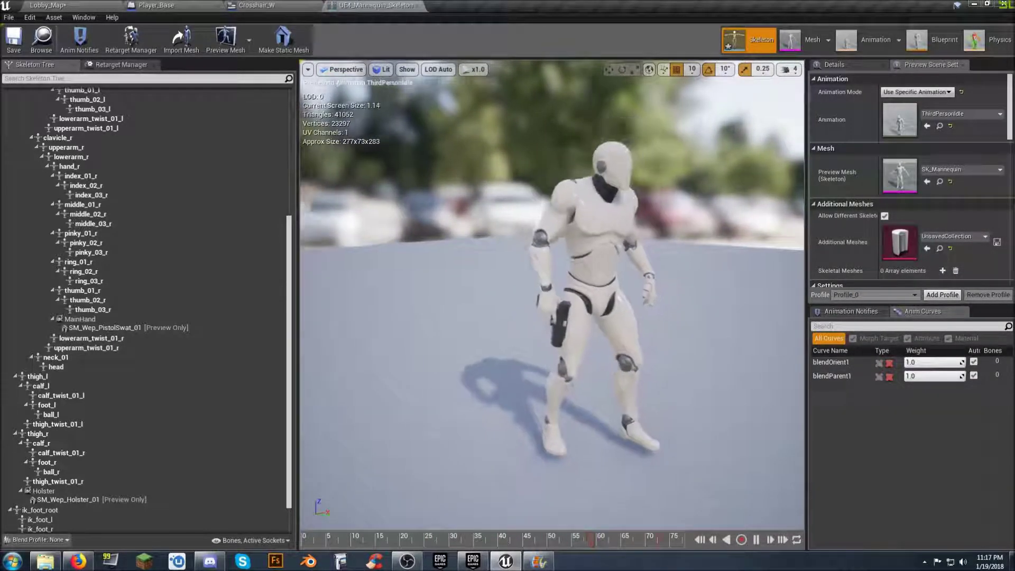
{"action": "right_click_drag", "start_coordinate": [683, 350], "coordinate": [648, 351]}
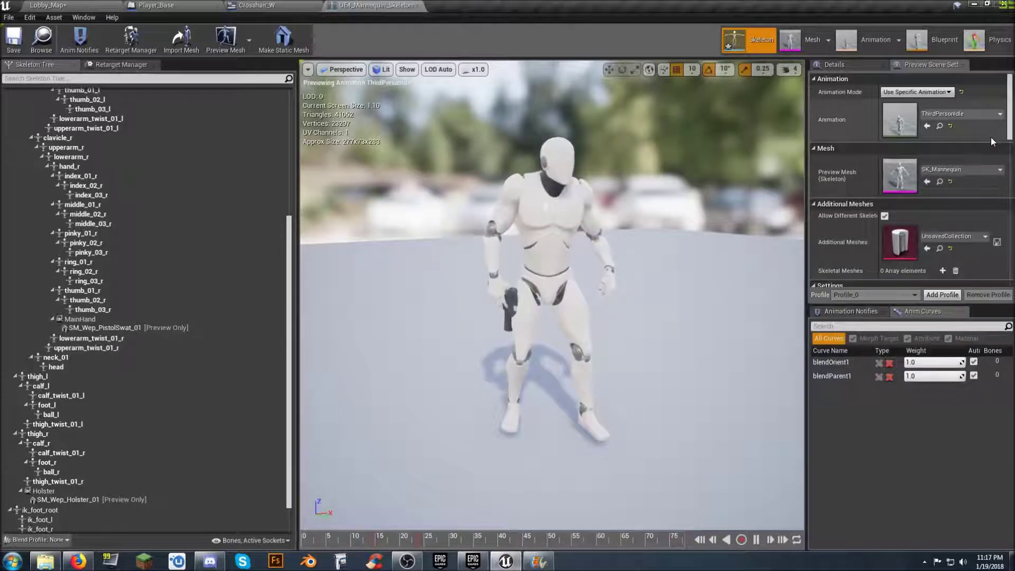
- Set the preview animation to ThirdPersonRun and pause it at about frame 13, with the pistol hand in close view
{"action": "left_click", "coordinate": [946, 114]}
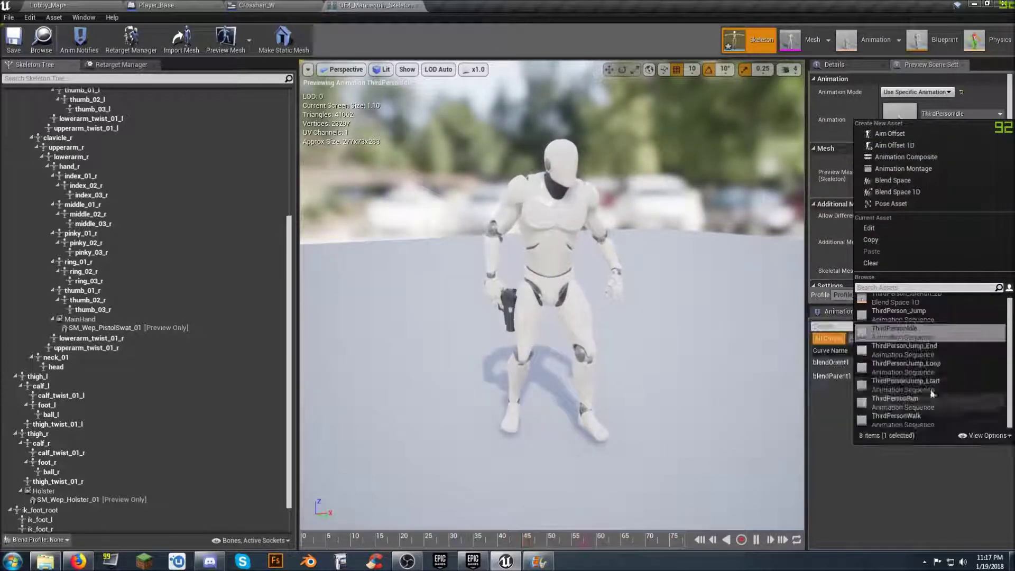
{"action": "left_click", "coordinate": [912, 392]}
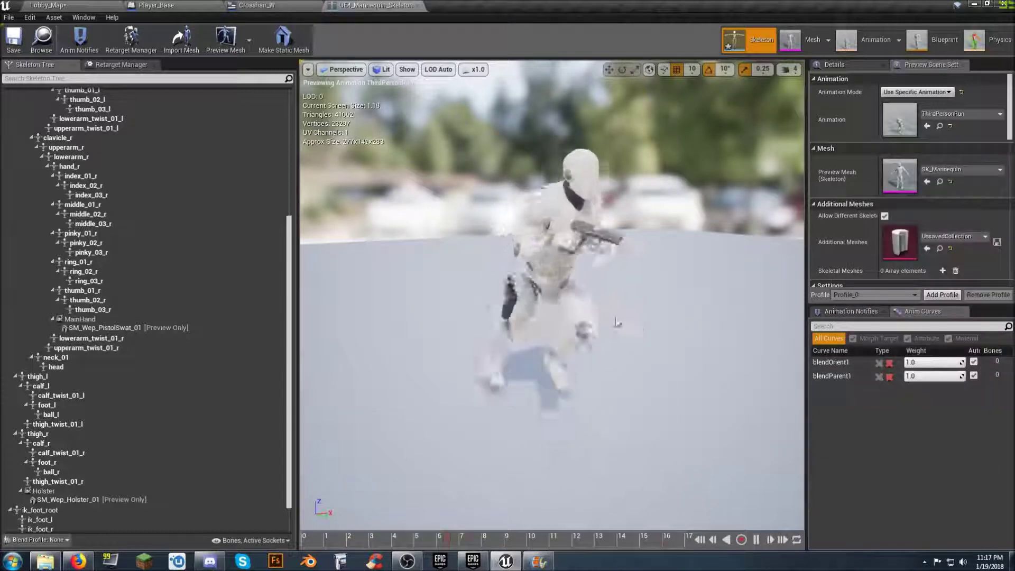
{"action": "left_click_drag", "start_coordinate": [603, 318], "coordinate": [724, 321], "text": "alt"}
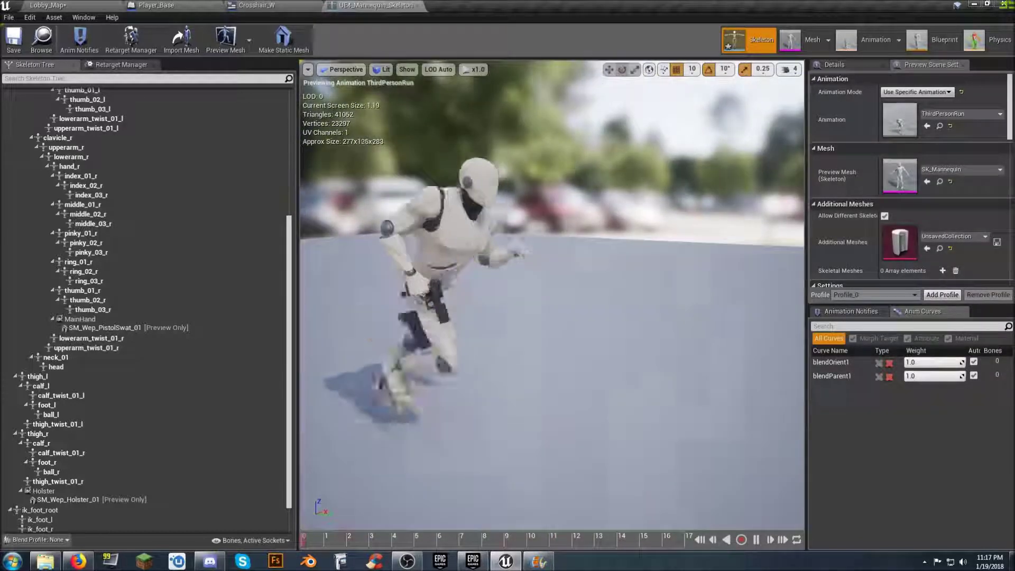
{"action": "left_click", "coordinate": [756, 539]}
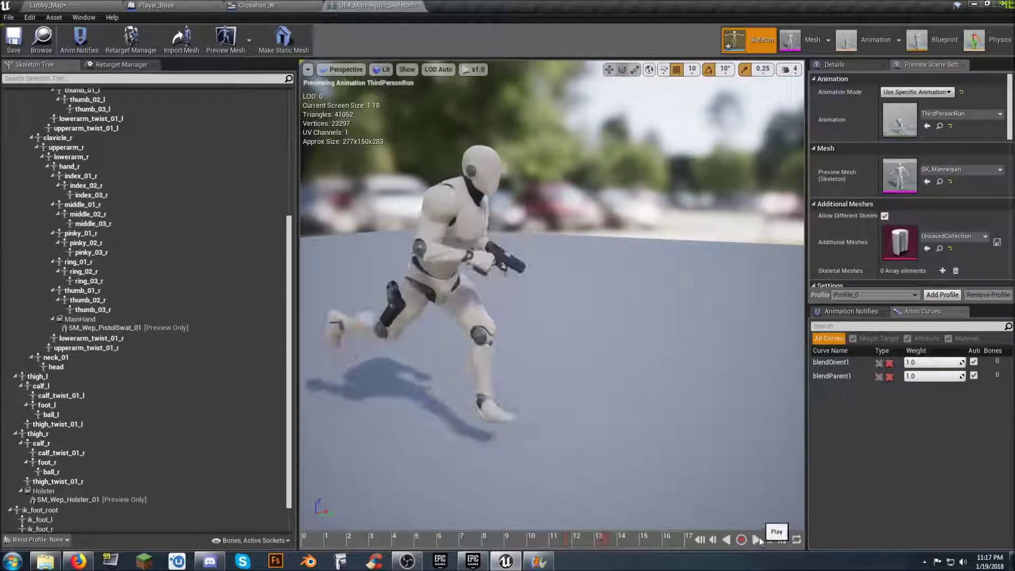
{"action": "right_click_drag", "start_coordinate": [633, 401], "coordinate": [515, 394]}
{"action": "key", "text": "w"}
{"action": "key", "text": "d"}
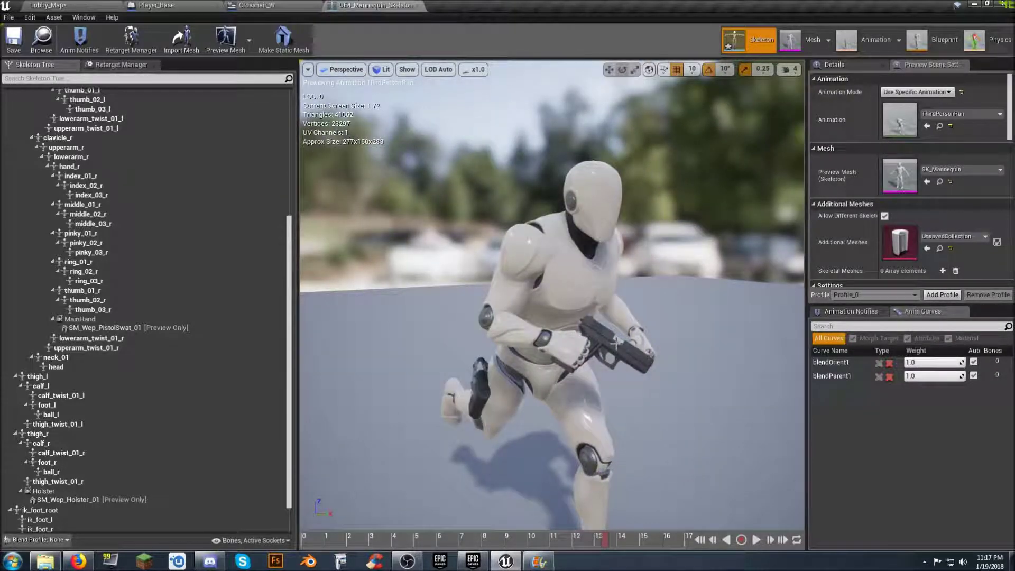
- Select the MainHand socket and adjust its scale slightly to resize the pistol in the paused run pose
{"action": "left_click", "coordinate": [102, 323]}
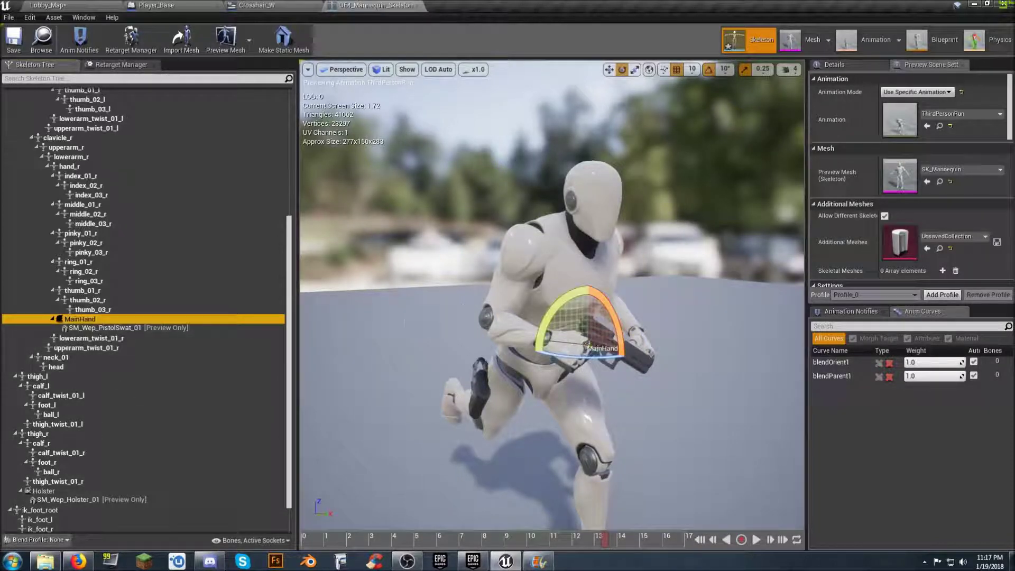
{"action": "left_click_drag", "start_coordinate": [594, 359], "coordinate": [597, 359]}
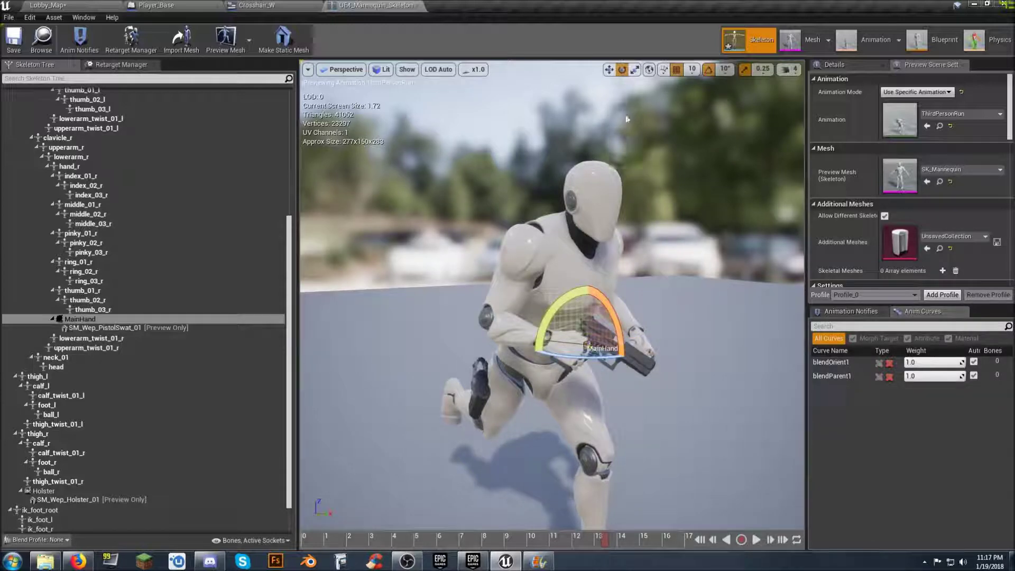
{"action": "left_click", "coordinate": [634, 69]}
{"action": "scroll", "coordinate": [724, 116], "scroll_direction": "up", "scroll_amount": 5}
{"action": "right_click_drag", "start_coordinate": [724, 117], "coordinate": [613, 272]}
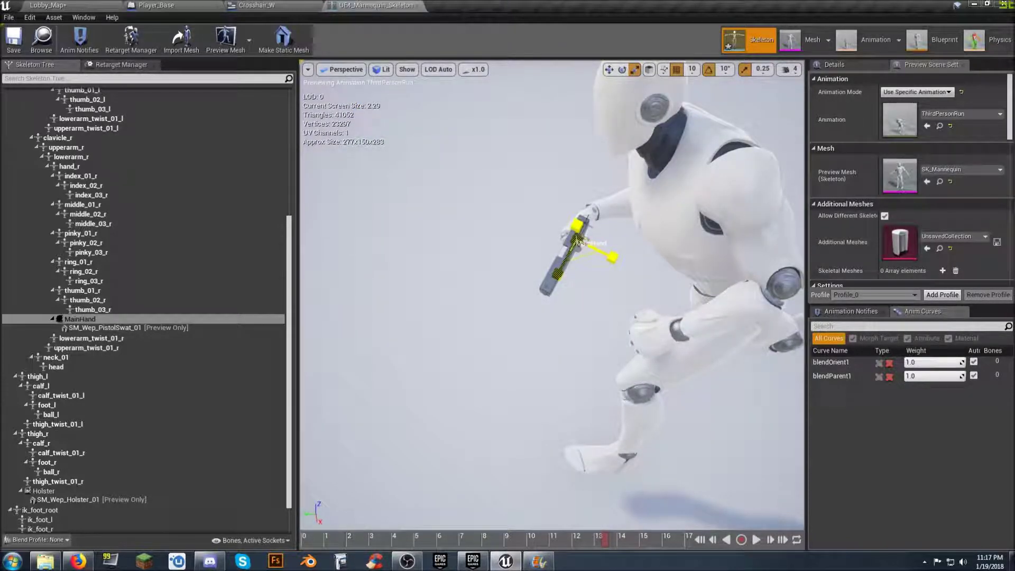
{"action": "left_click_drag", "start_coordinate": [577, 226], "coordinate": [568, 235]}
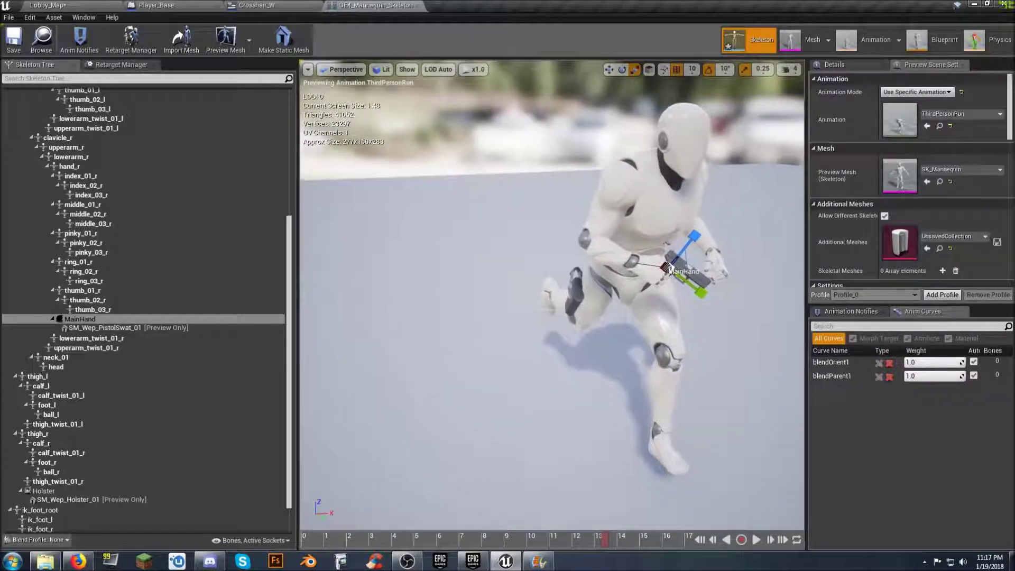
- Move the MainHand socket slightly to seat the pistol in the right hand's grip
{"action": "left_click", "coordinate": [609, 69]}
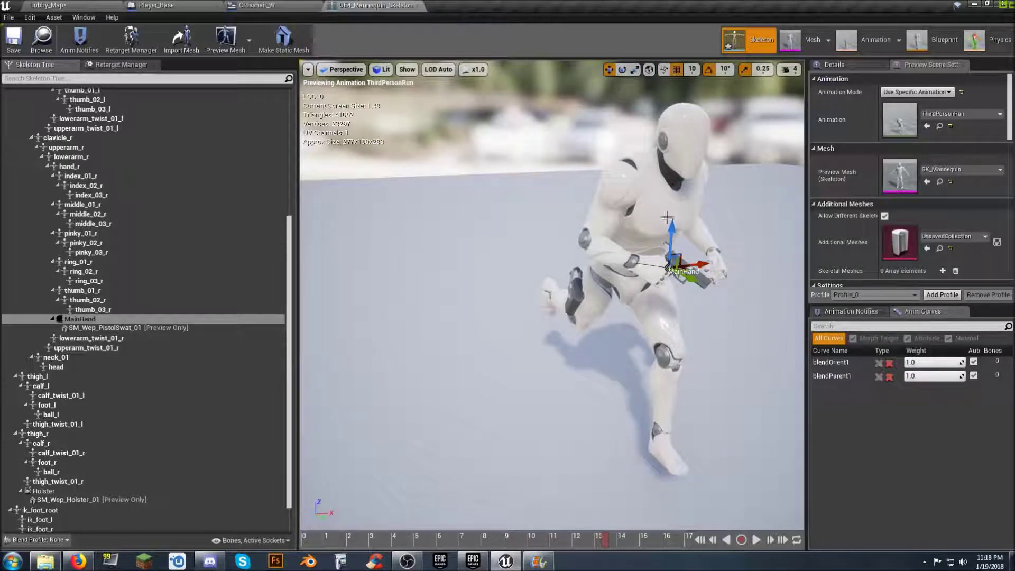
{"action": "left_click_drag", "start_coordinate": [689, 256], "coordinate": [689, 216]}
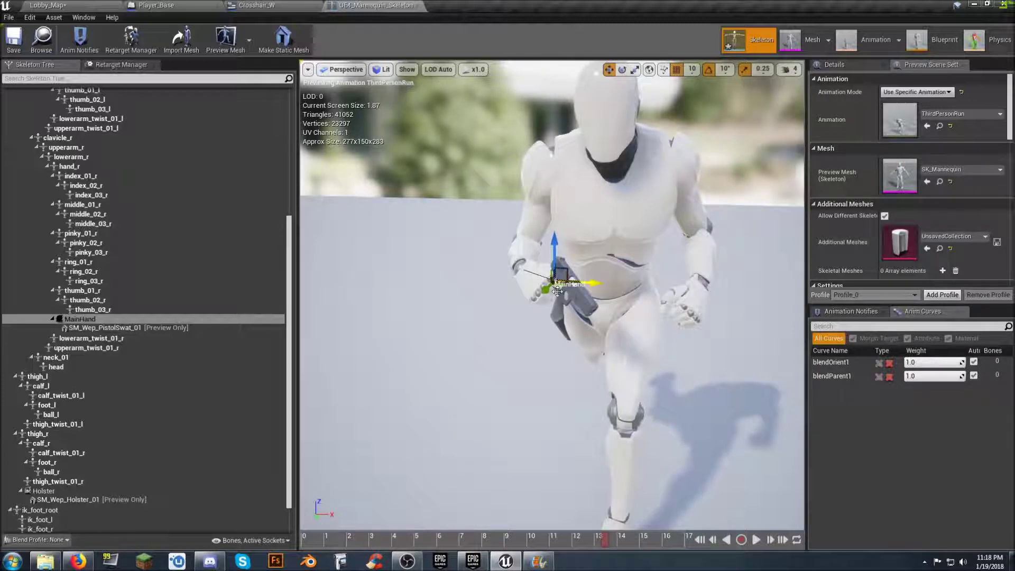
{"action": "left_click_drag", "start_coordinate": [546, 293], "coordinate": [546, 289]}
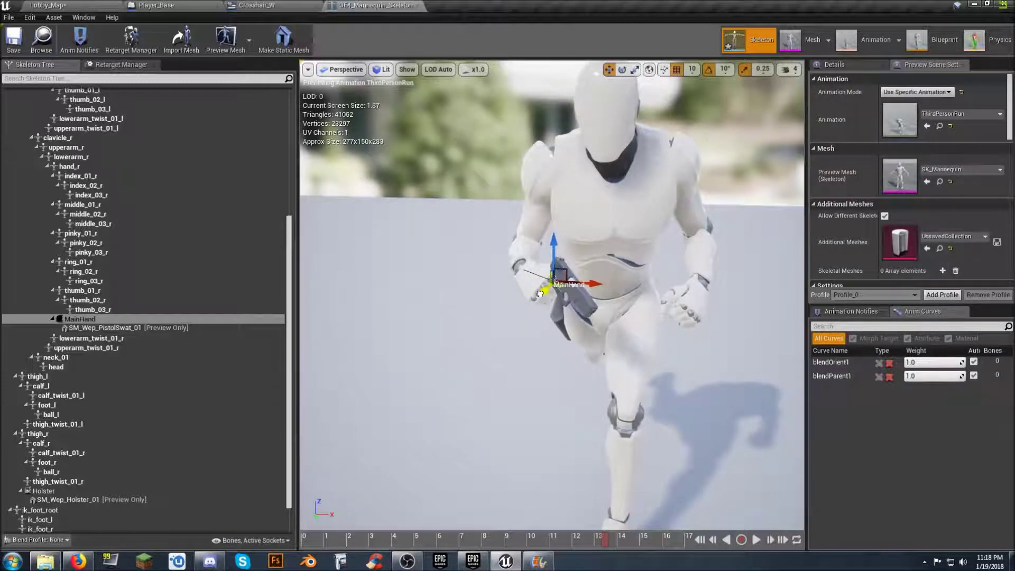
- Play the ThirdPersonRun preview to check the pistol from a distance, pause it, and save the skeleton
{"action": "left_click", "coordinate": [756, 539]}
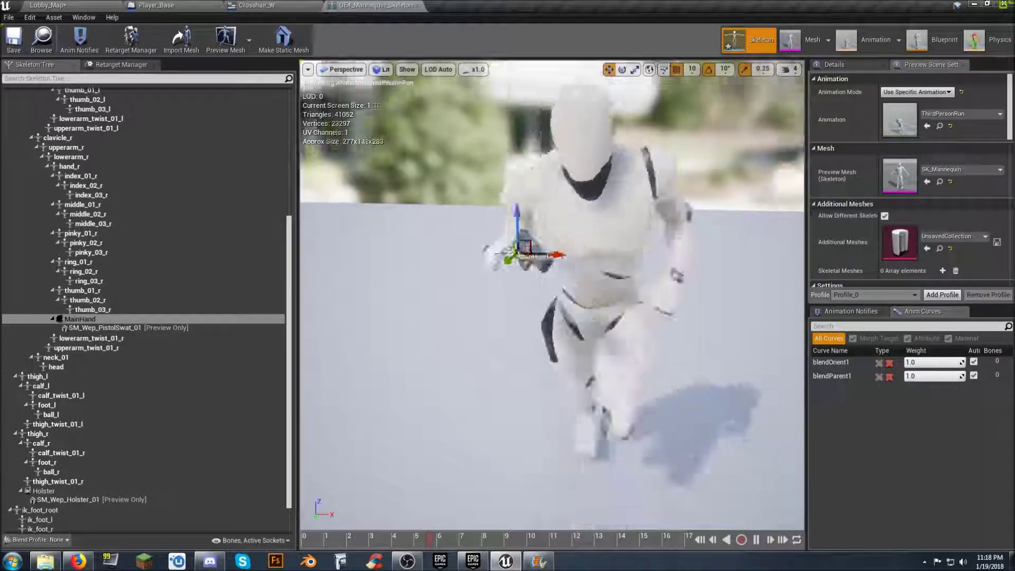
{"action": "mouse_move", "coordinate": [656, 421]}
{"action": "left_mouse_down"}
{"action": "mouse_move", "coordinate": [655, 394]}
{"action": "mouse_move", "coordinate": [655, 420]}
{"action": "left_mouse_up"}
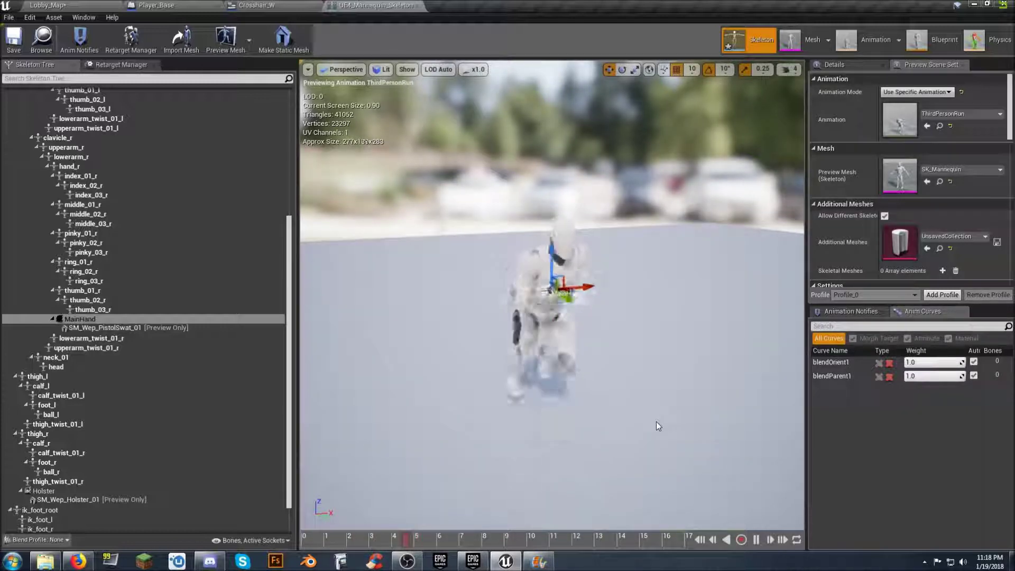
{"action": "left_click", "coordinate": [756, 539]}
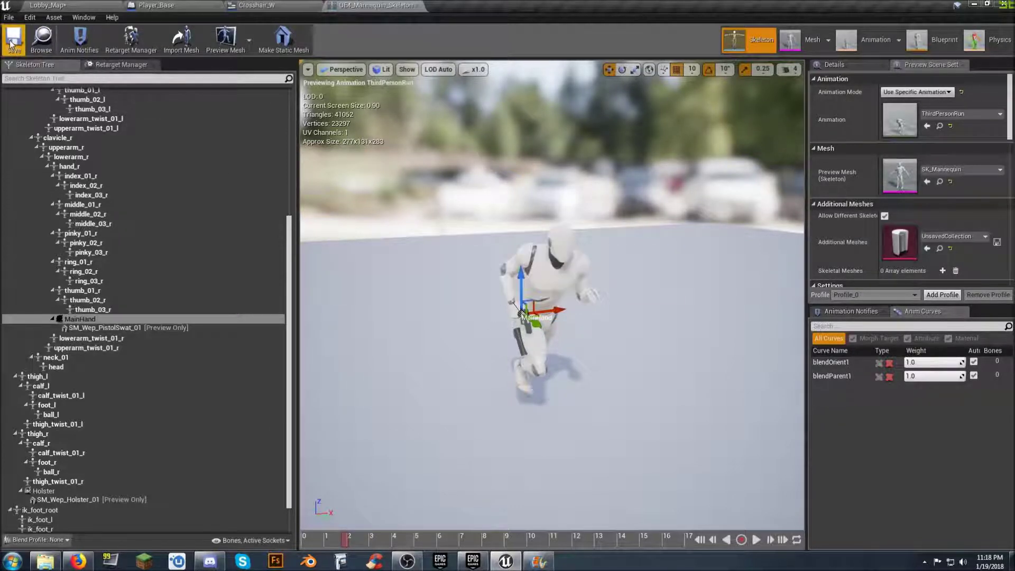
- Close the Crosshair_W, Player_Base and UE4_Mannequin_Skeleton editors and return to Lobby_Map
{"action": "left_click", "coordinate": [198, 7]}
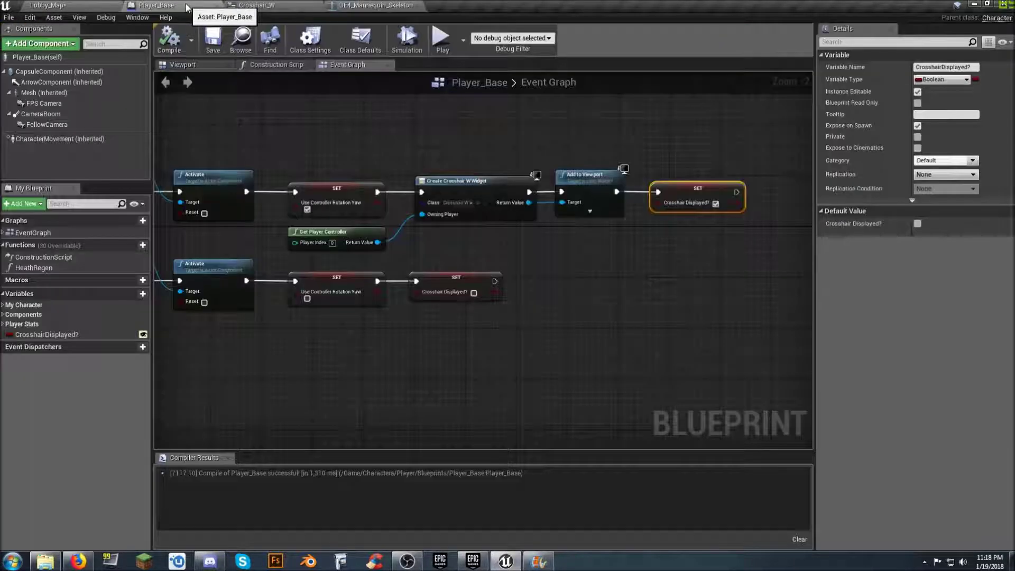
{"action": "left_click", "coordinate": [315, 5]}
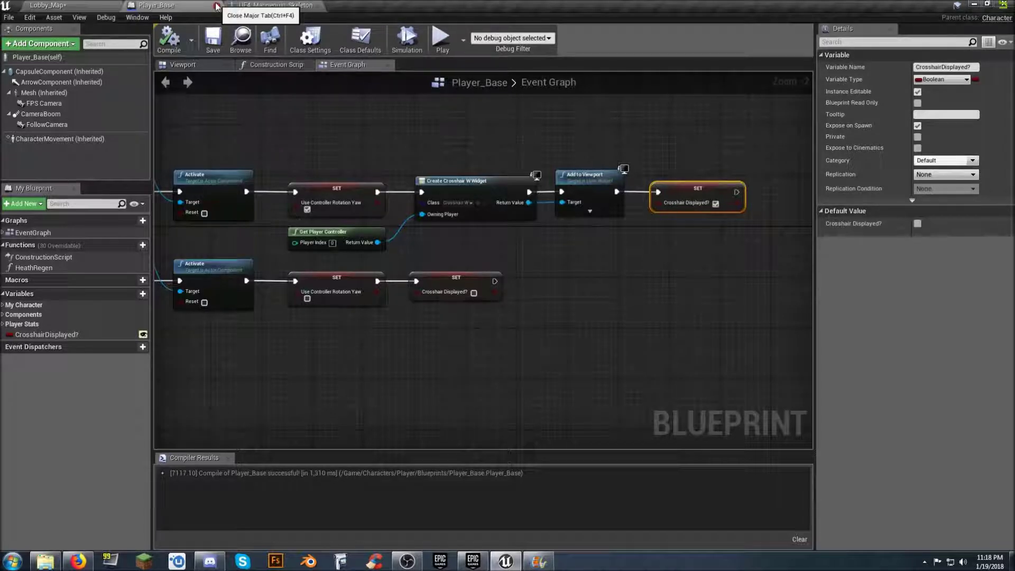
{"action": "left_click", "coordinate": [219, 6]}
{"action": "left_click", "coordinate": [219, 5]}
{"action": "left_click", "coordinate": [392, 469]}
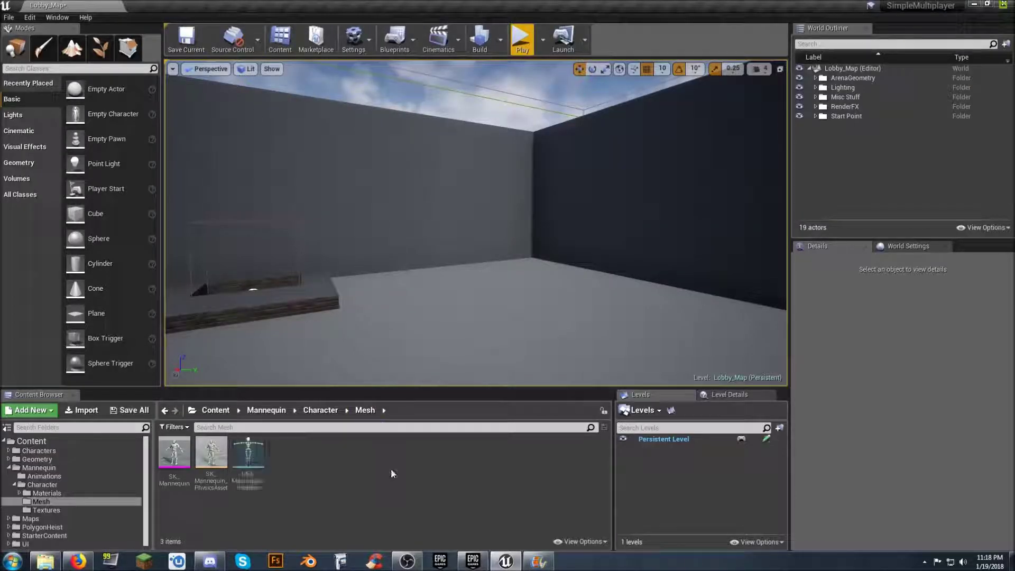
{"action": "key", "text": "s"}
{"action": "right_click_drag", "start_coordinate": [476, 222], "coordinate": [457, 229]}
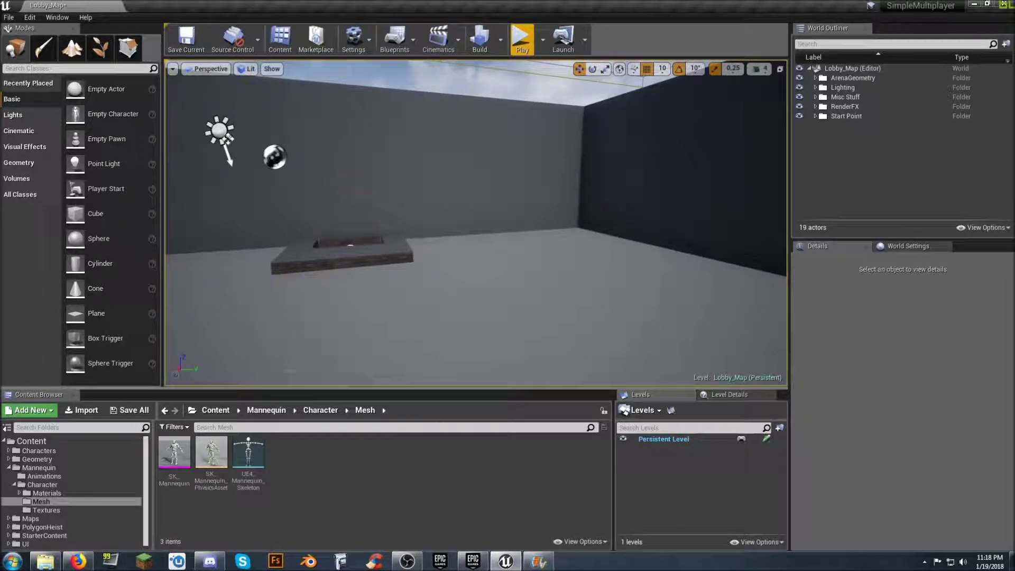
- Create a folder named Pickups in the root Content folder and open it
{"action": "left_click", "coordinate": [14, 484]}
{"action": "left_click", "coordinate": [9, 467]}
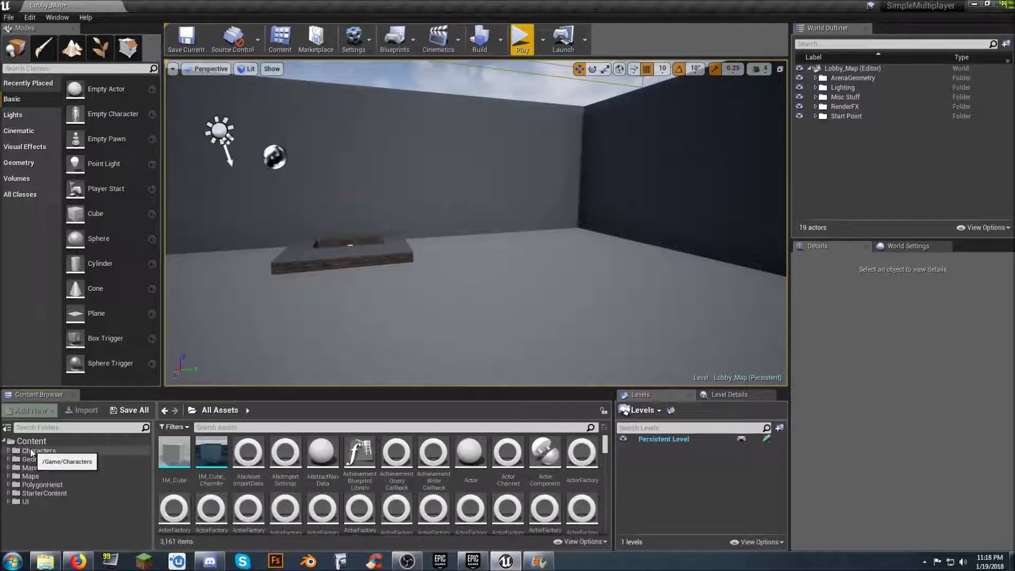
{"action": "left_click", "coordinate": [36, 443]}
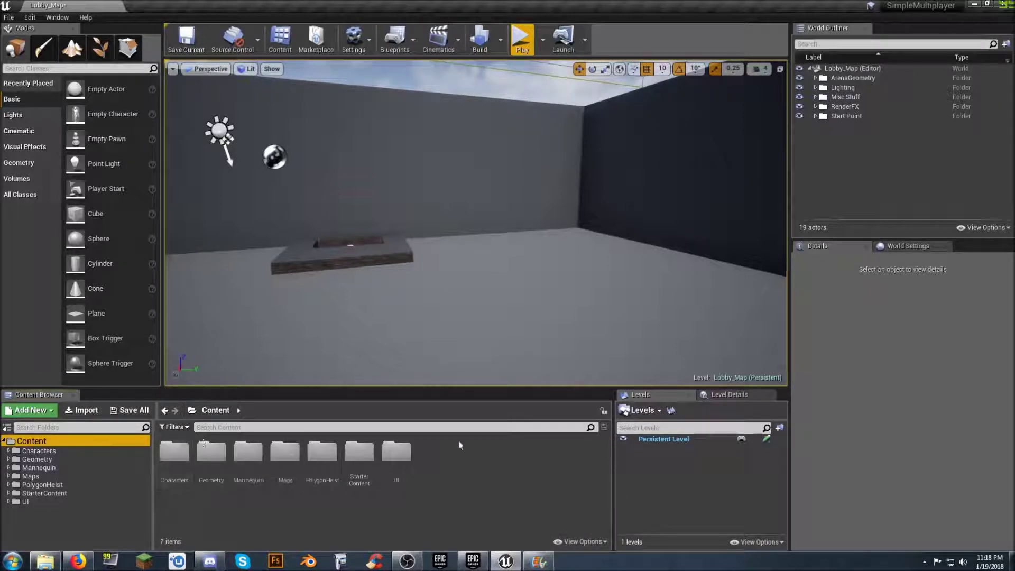
{"action": "right_click", "coordinate": [438, 453]}
{"action": "left_click", "coordinate": [481, 152]}
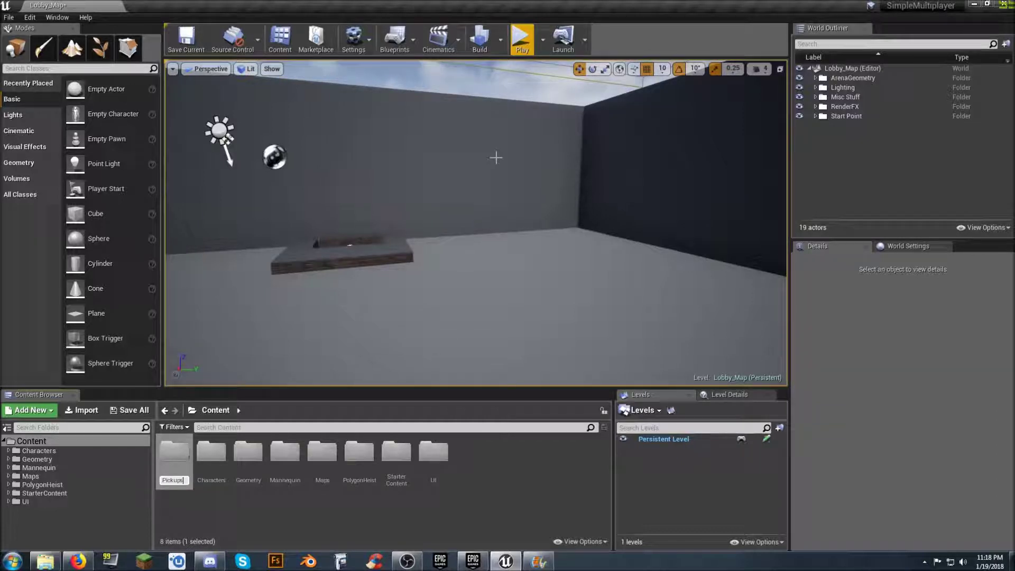
{"action": "key", "text": "Return"}
{"action": "key", "text": "Return"}
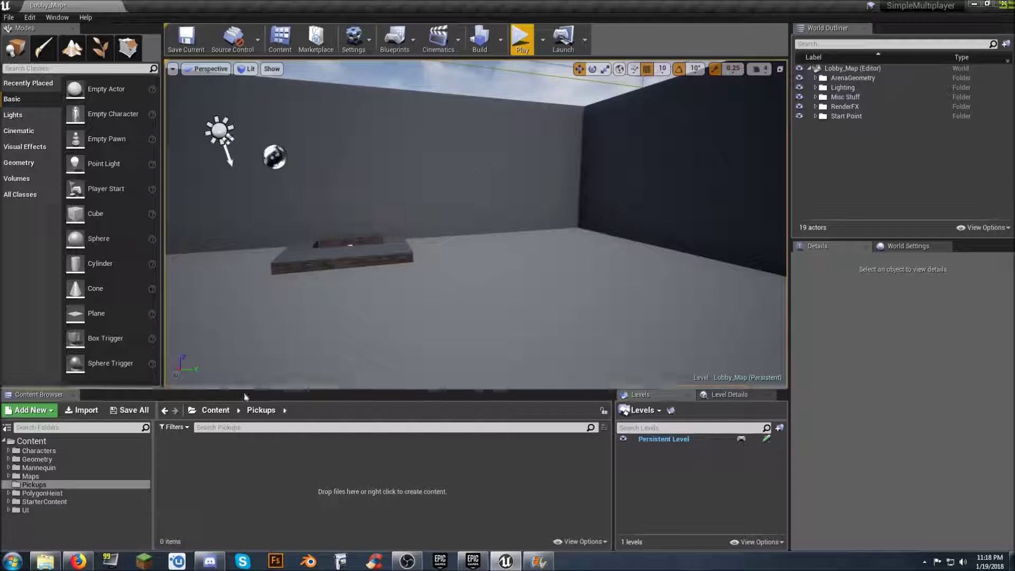
- Create a subfolder named Gunstuff inside Pickups and open it
{"action": "right_click", "coordinate": [209, 455]}
{"action": "left_click", "coordinate": [274, 157]}
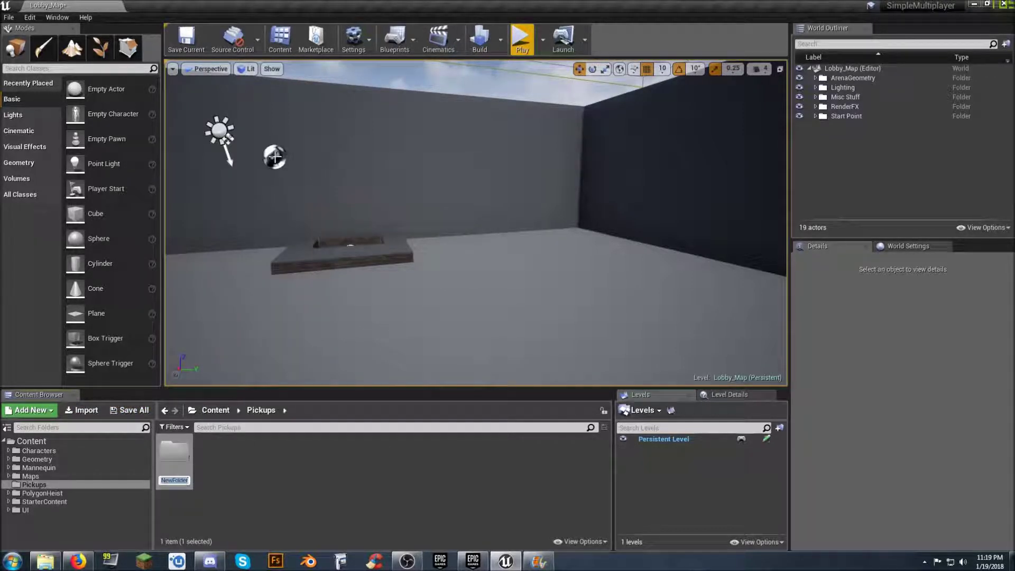
{"action": "type", "text": "Gun"}
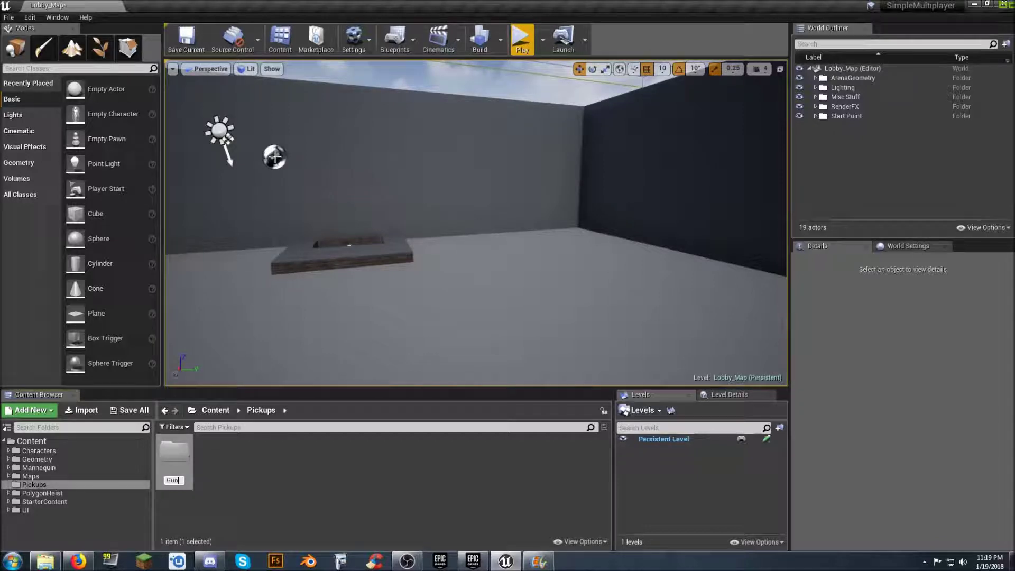
{"action": "type", "text": "stuff"}
{"action": "key", "text": "Return"}
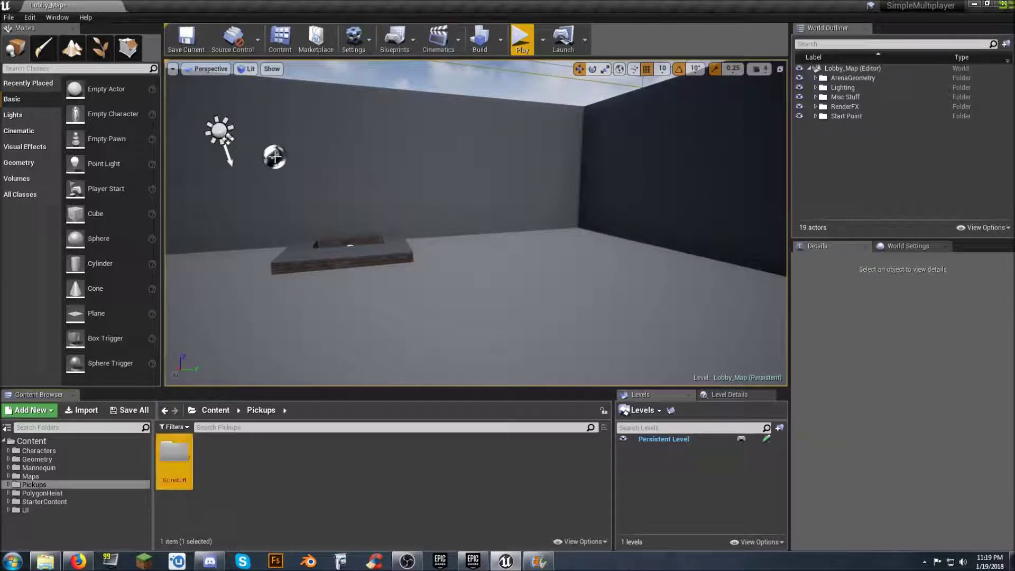
{"action": "key", "text": "Return"}
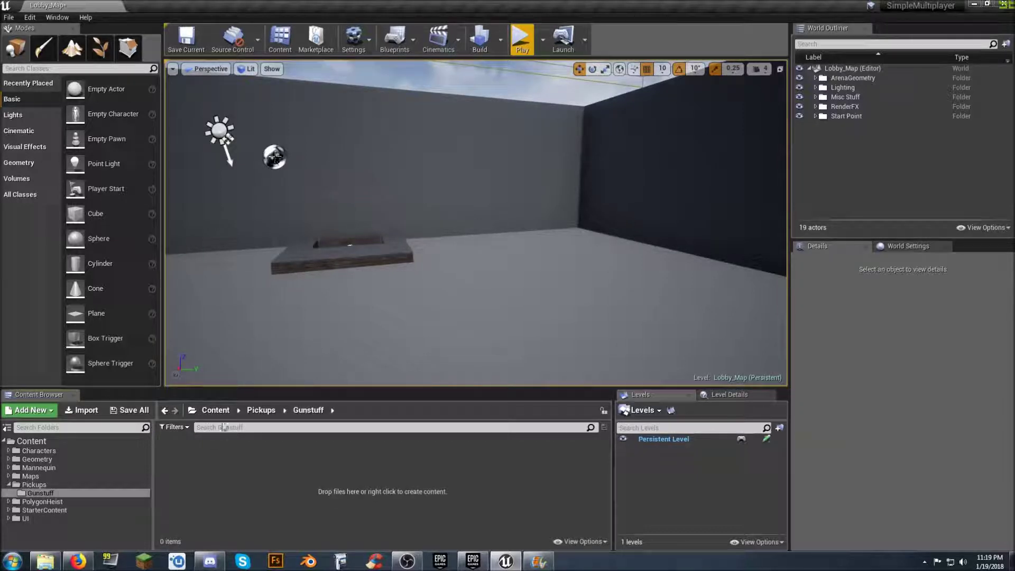
- Create a Blueprint class with Actor as its parent in Gunstuff, name it Glock_PU, and open it
{"action": "right_click", "coordinate": [197, 460]}
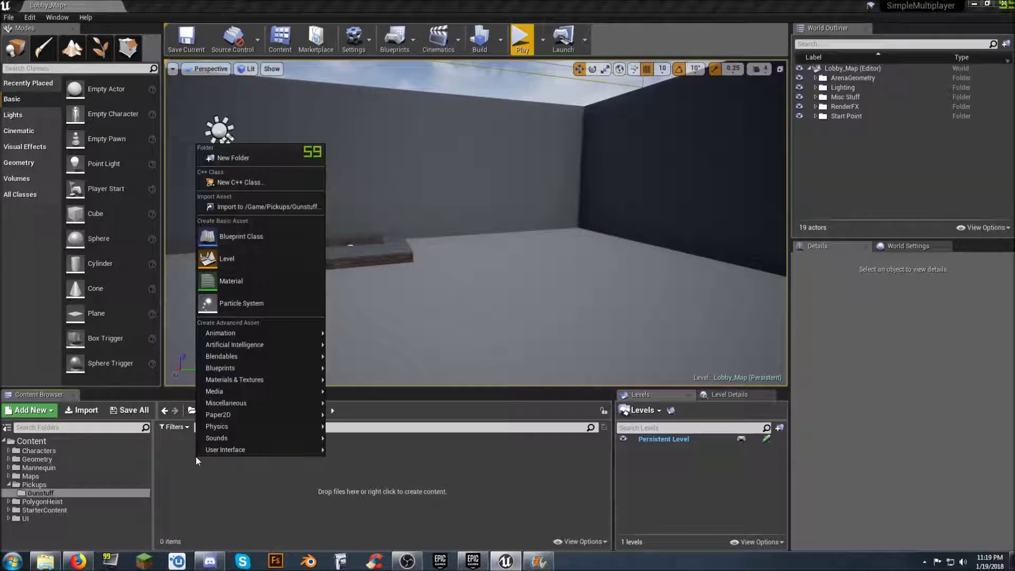
{"action": "left_click", "coordinate": [251, 245]}
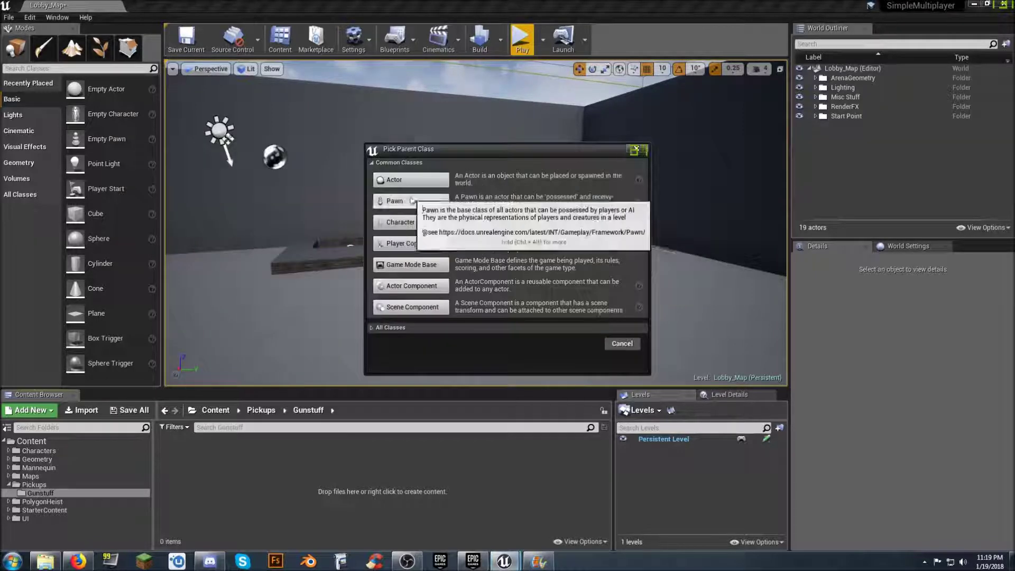
{"action": "left_click", "coordinate": [409, 182]}
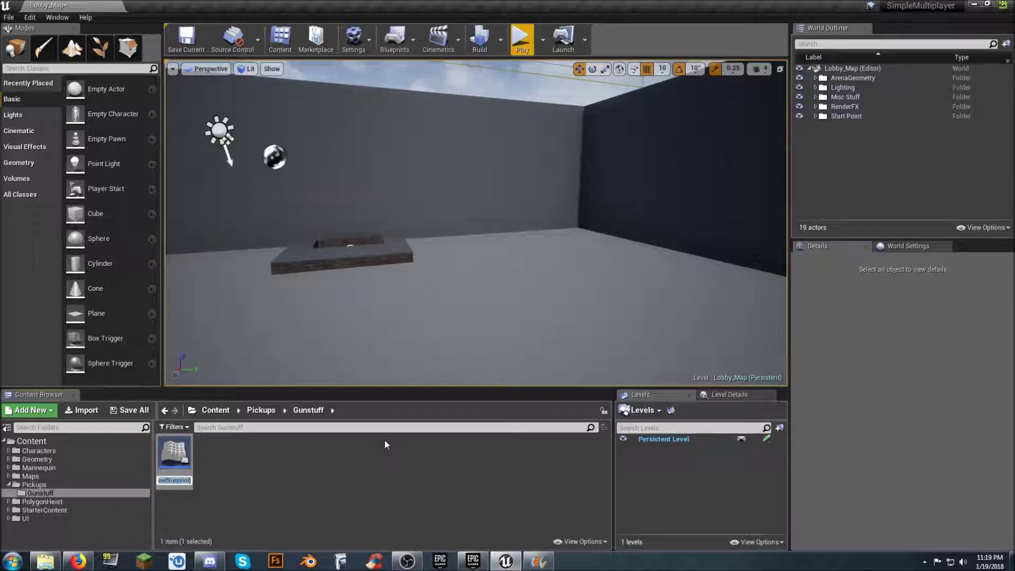
{"action": "type", "text": "Glob"}
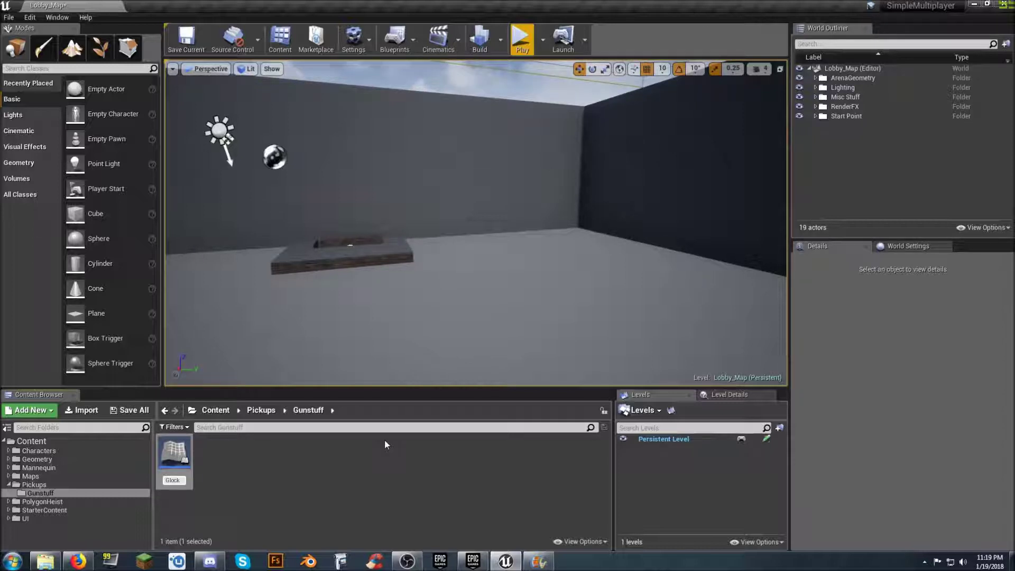
{"action": "type", "text": "k_PU"}
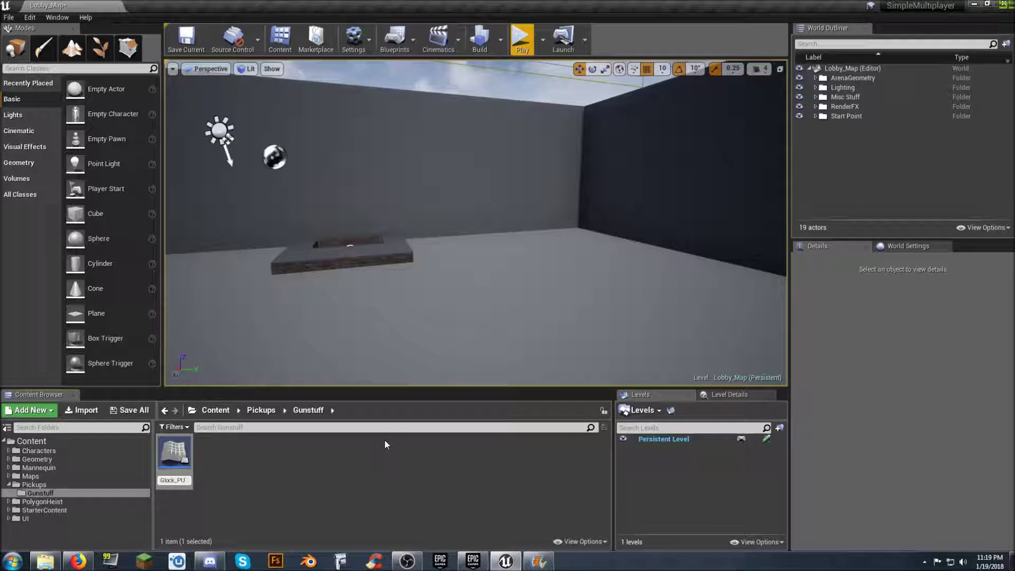
{"action": "key", "text": "Return"}
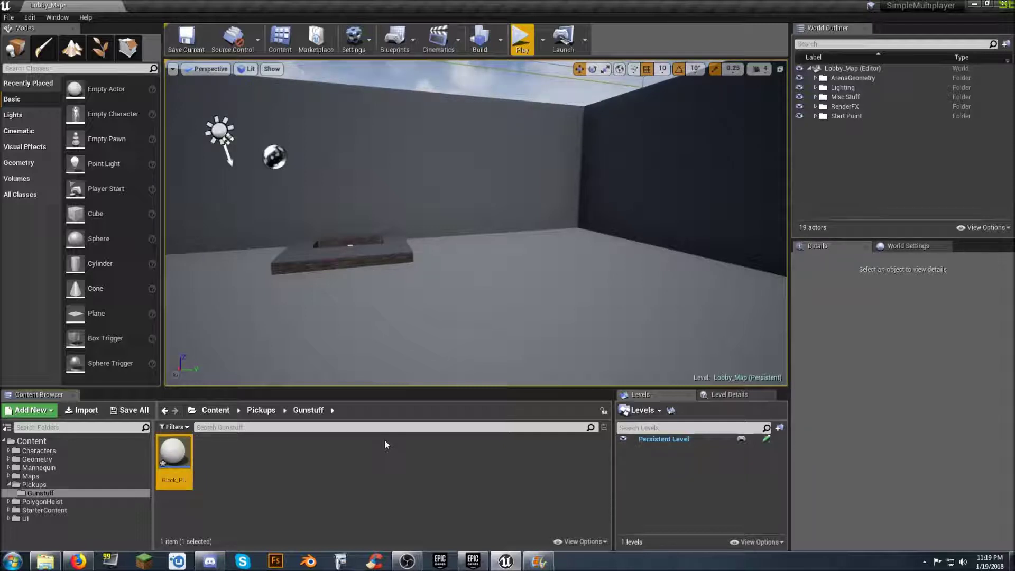
{"action": "key", "text": "Return"}
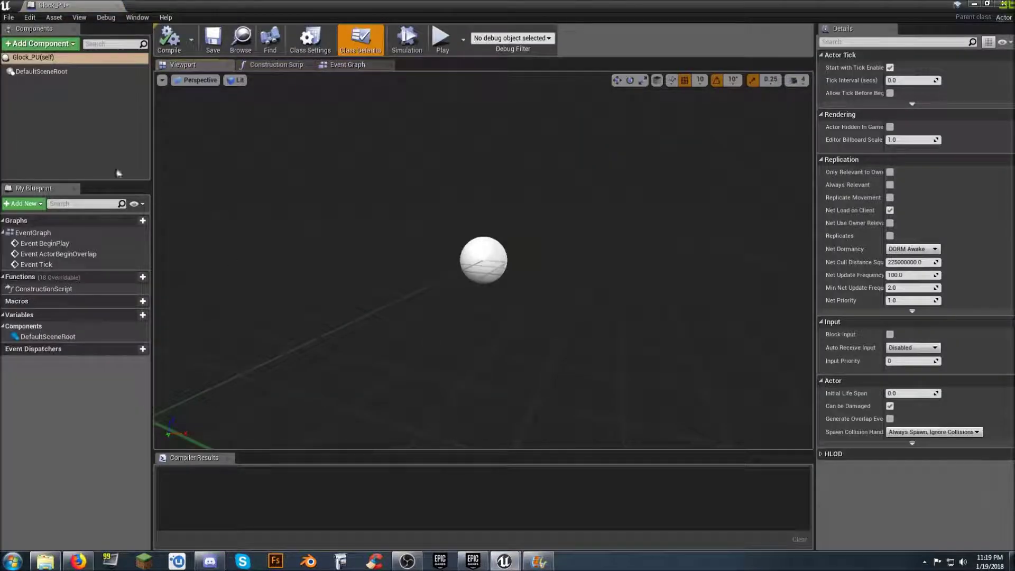
- Add a Static Mesh component named Gun to the Glock_PU blueprint
{"action": "left_click", "coordinate": [45, 48]}
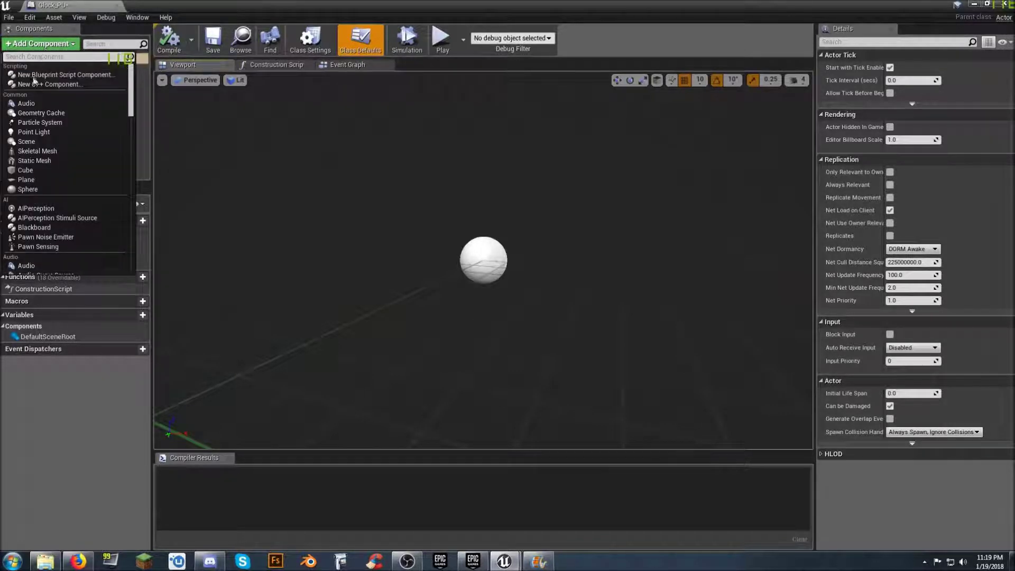
{"action": "left_click", "coordinate": [41, 161]}
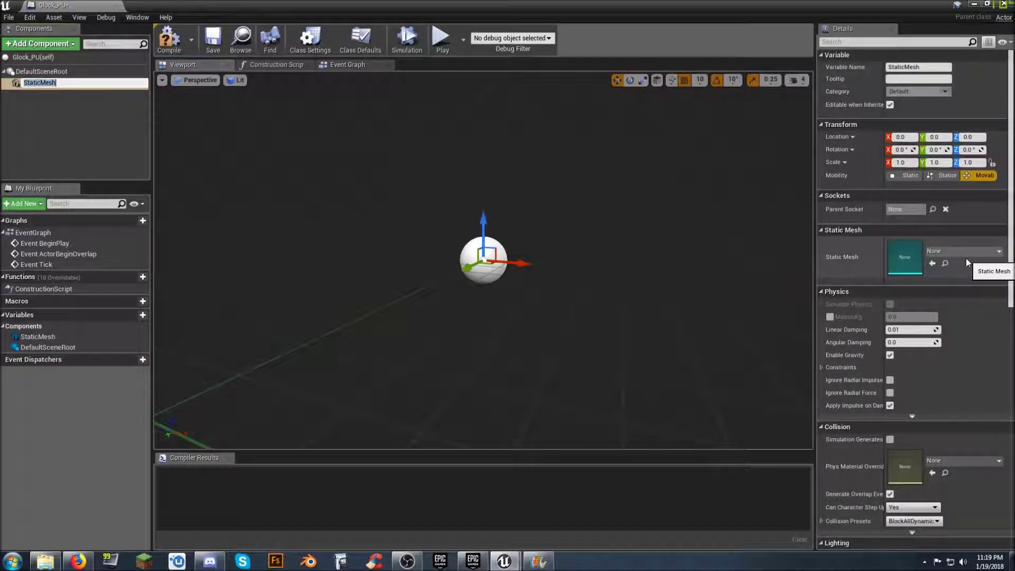
{"action": "type", "text": "Gun"}
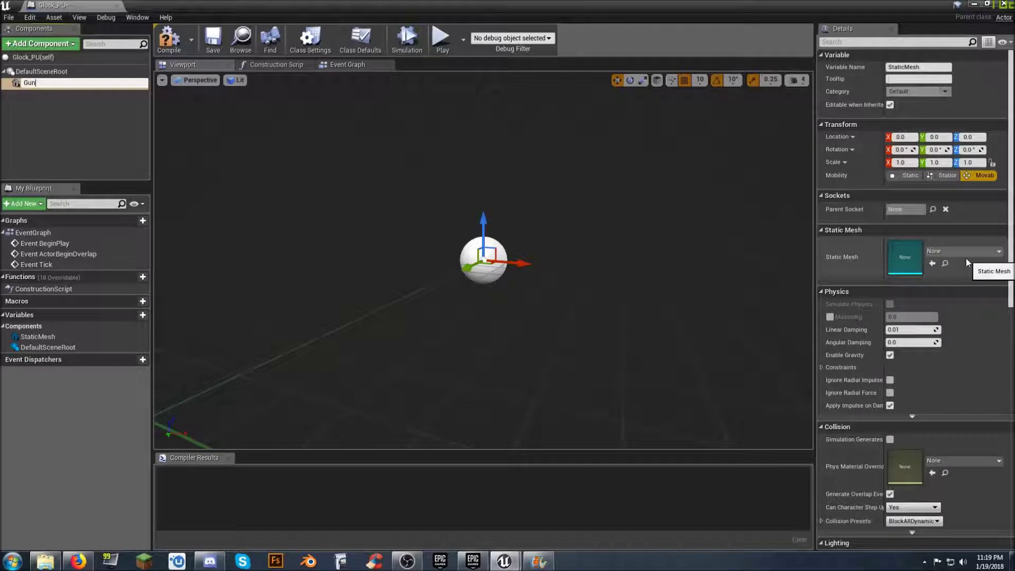
{"action": "key", "text": "Return"}
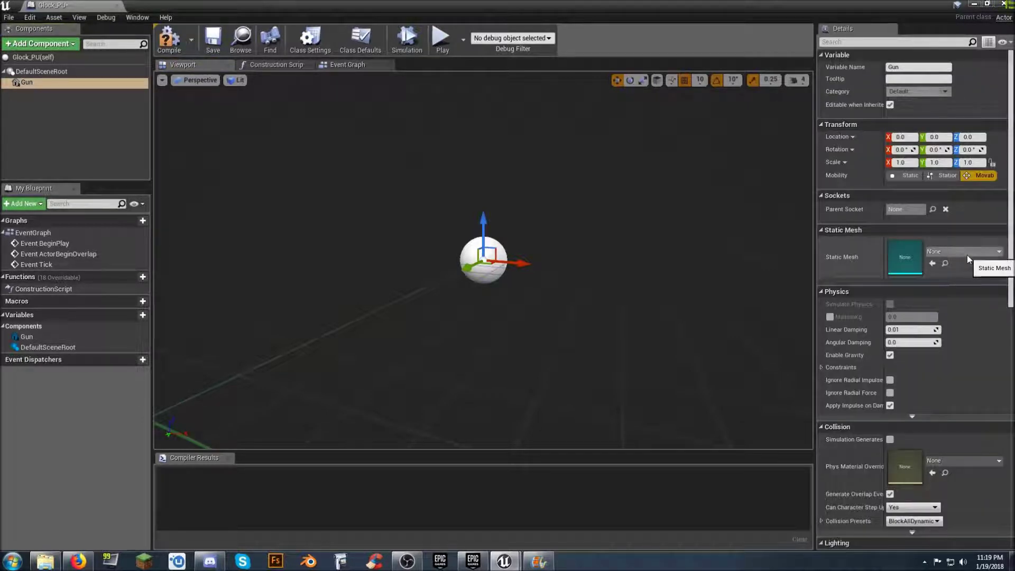
- Assign the SM_Wep_PistolSwat_01 static mesh to the Gun component
{"action": "left_click", "coordinate": [966, 255]}
{"action": "type", "text": "sva"}
{"action": "key", "text": "BackSpace"}
{"action": "key", "text": "BackSpace"}
{"action": "type", "text": "wat"}
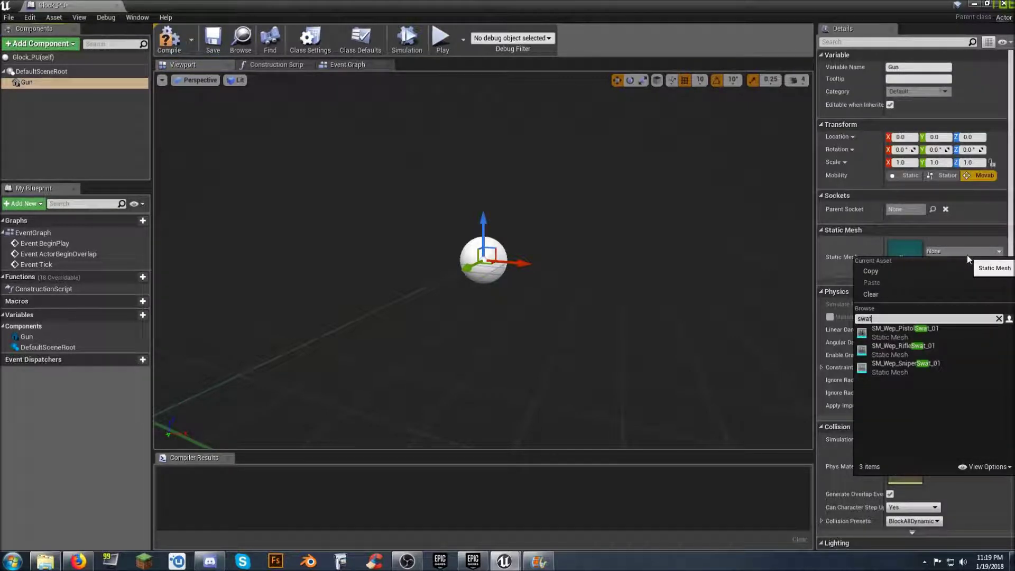
{"action": "left_click", "coordinate": [909, 332]}
{"action": "mouse_move", "coordinate": [647, 308]}
{"action": "left_mouse_down"}
{"action": "mouse_move", "coordinate": [648, 280]}
{"action": "mouse_move", "coordinate": [650, 312]}
{"action": "left_mouse_up"}
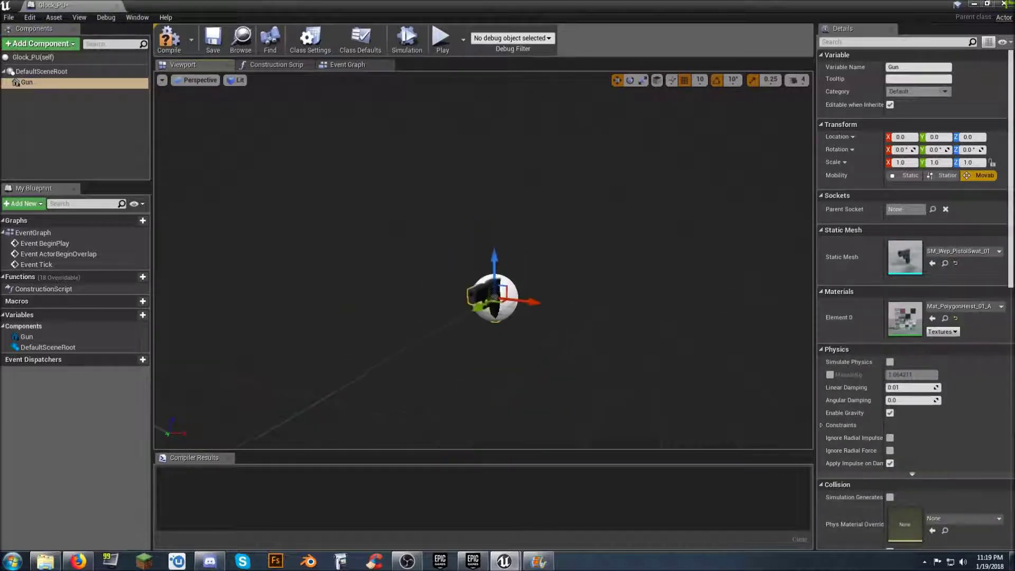
- Rotate the Gun component 90 degrees about Y so the pistol lies flat
{"action": "left_click", "coordinate": [630, 80]}
{"action": "left_click_drag", "start_coordinate": [545, 258], "coordinate": [539, 349]}
{"action": "left_click", "coordinate": [616, 80]}
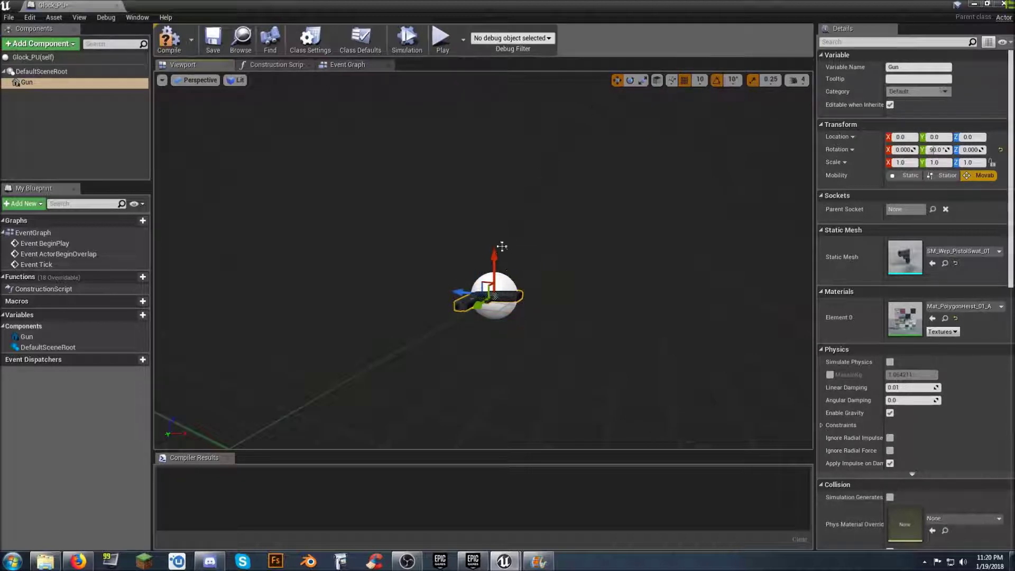
{"action": "left_click", "coordinate": [104, 126]}
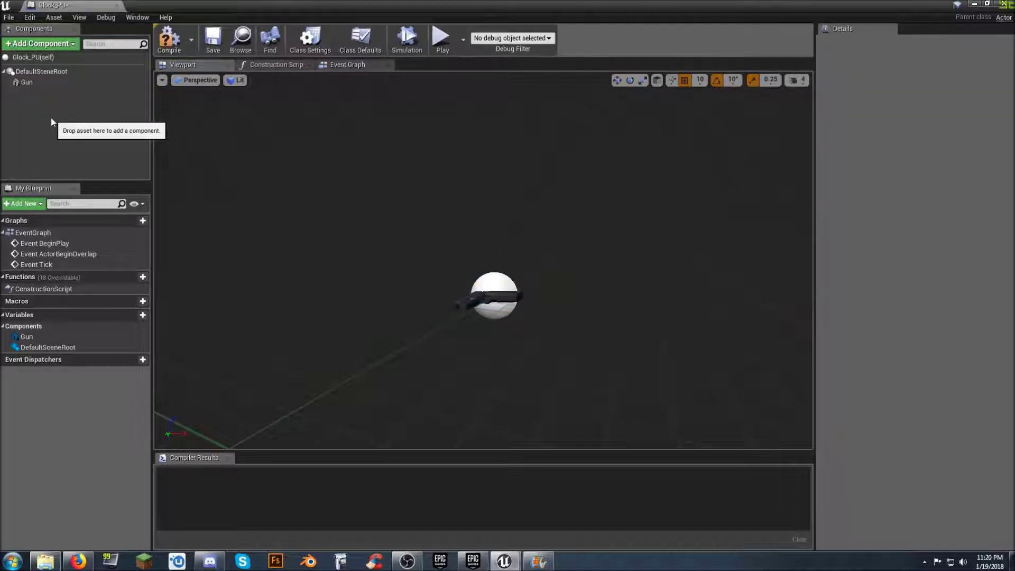
- Add a Box Collision component under DefaultSceneRoot and raise it to a Z location of 20
{"action": "left_click", "coordinate": [49, 72]}
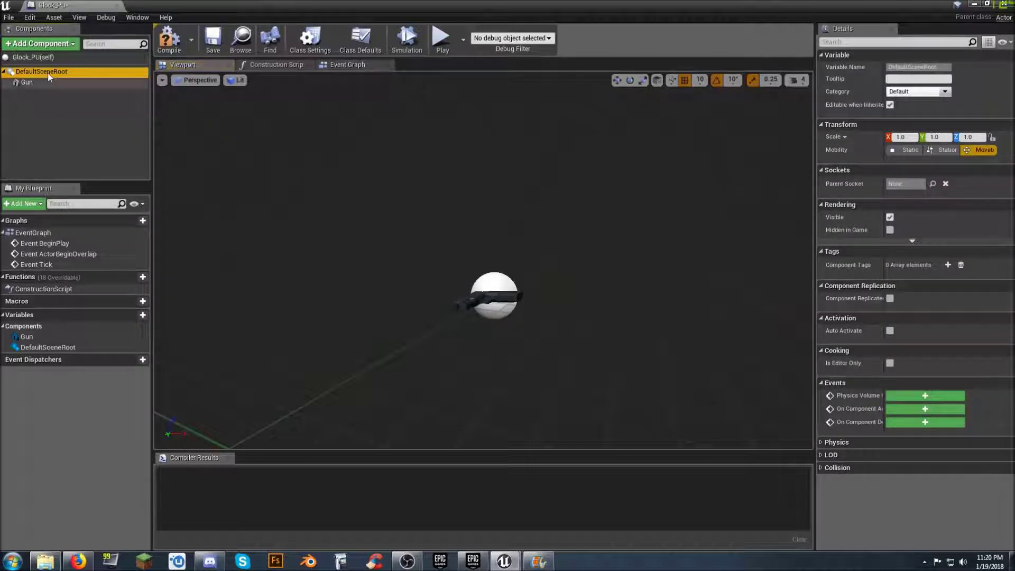
{"action": "left_click", "coordinate": [48, 44]}
{"action": "type", "text": "bo"}
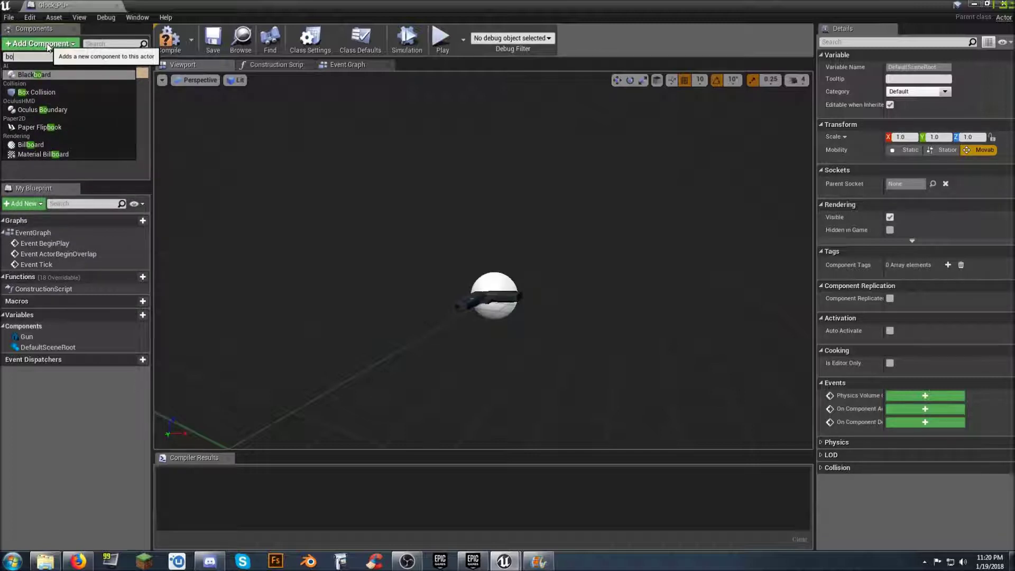
{"action": "left_click", "coordinate": [43, 93]}
{"action": "left_click", "coordinate": [41, 129]}
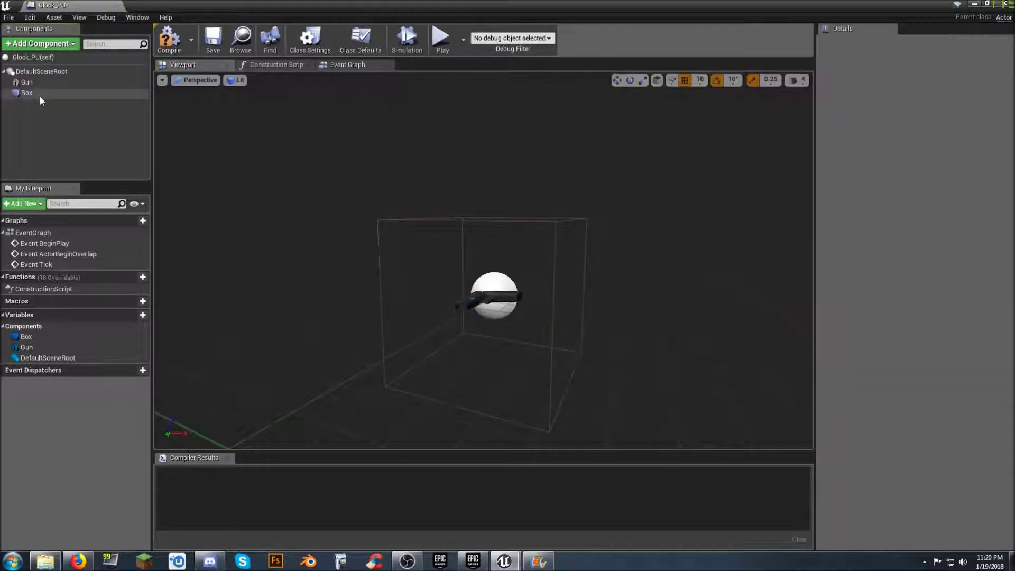
{"action": "left_click", "coordinate": [27, 92]}
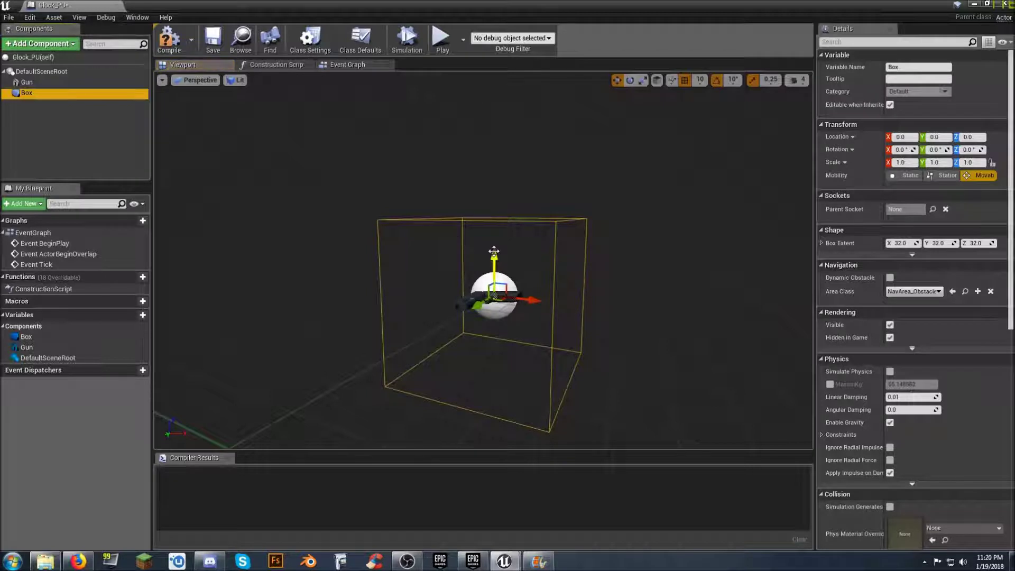
{"action": "left_click_drag", "start_coordinate": [495, 254], "coordinate": [496, 204]}
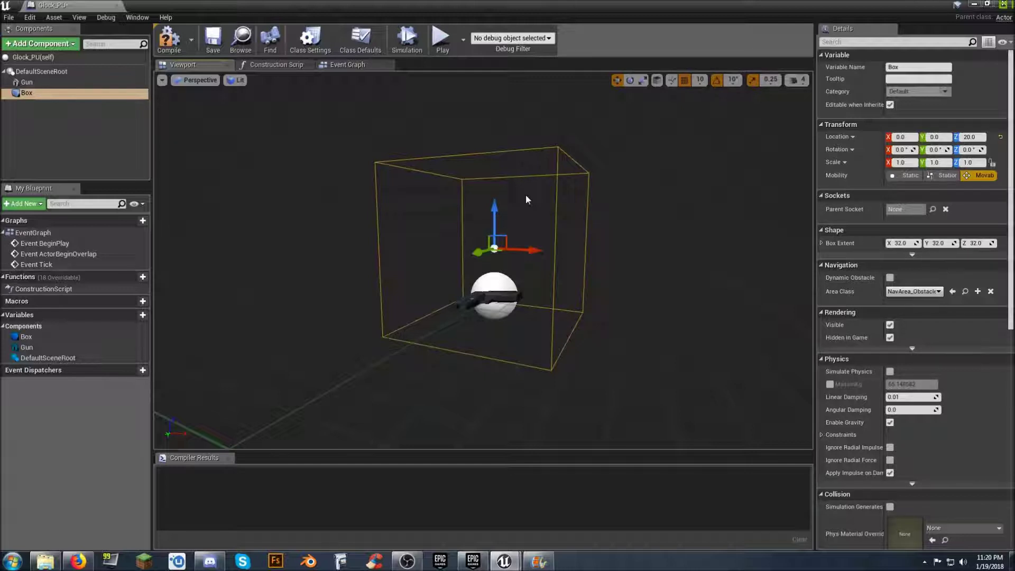
- Flatten the Box collision to a Z scale of 0.25
{"action": "left_click", "coordinate": [642, 80]}
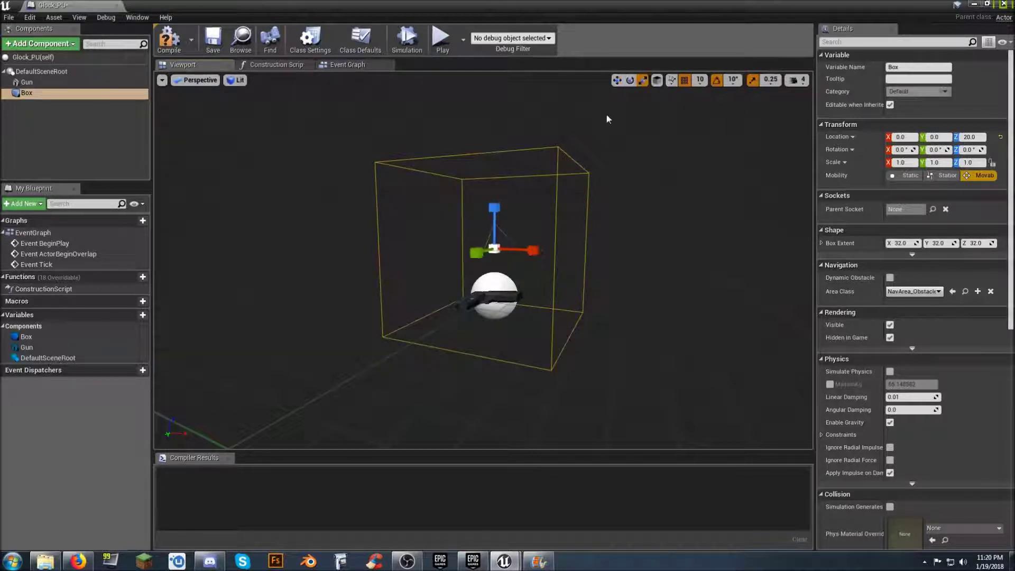
{"action": "right_click_drag", "start_coordinate": [516, 240], "coordinate": [512, 269]}
{"action": "key", "text": "s"}
{"action": "key", "text": "w"}
{"action": "key", "text": "f"}
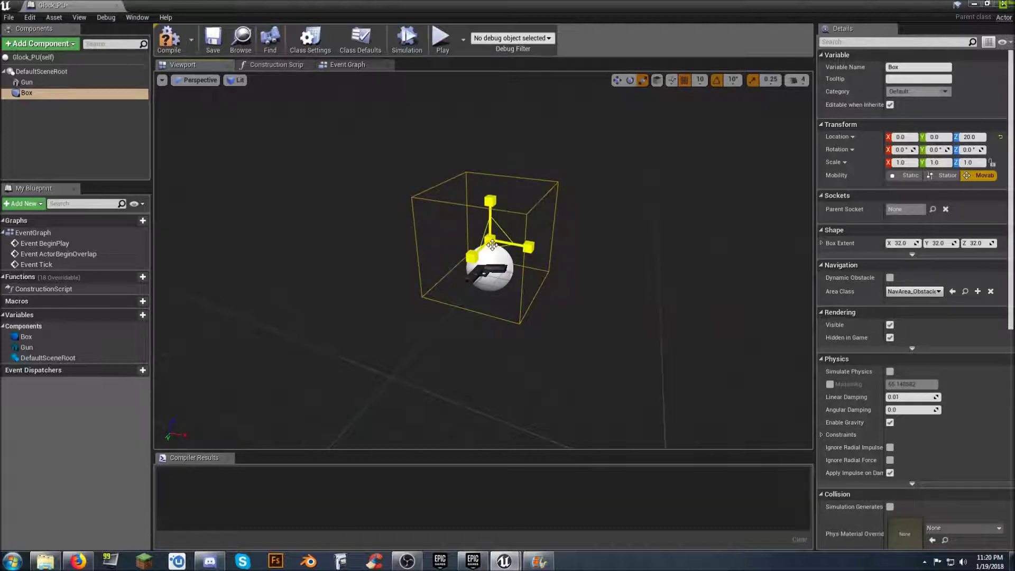
{"action": "left_click_drag", "start_coordinate": [491, 201], "coordinate": [490, 225]}
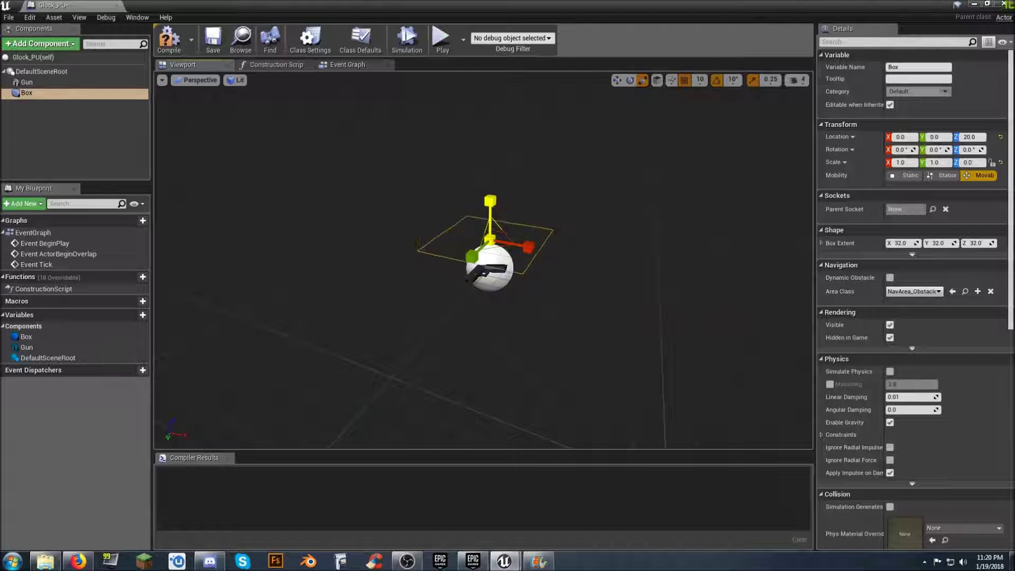
{"action": "right_click_drag", "start_coordinate": [526, 195], "coordinate": [362, 294]}
{"action": "key", "text": "w"}
{"action": "key", "text": "d"}
{"action": "key", "text": "e"}
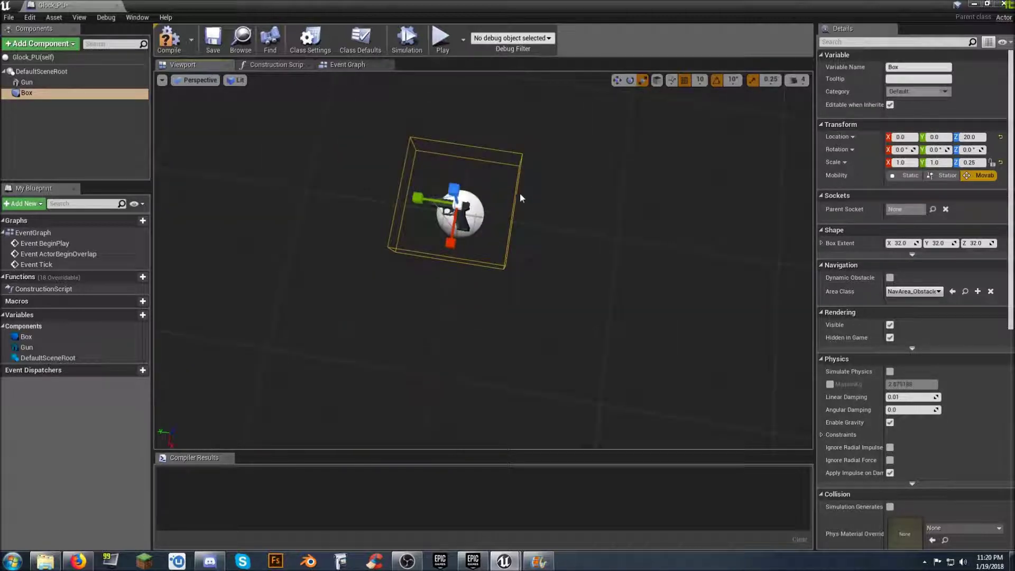
- Shrink the Box collision around the pistol to an X scale of 0.5 and a Y scale of 0.75
{"action": "left_click_drag", "start_coordinate": [450, 243], "coordinate": [451, 232]}
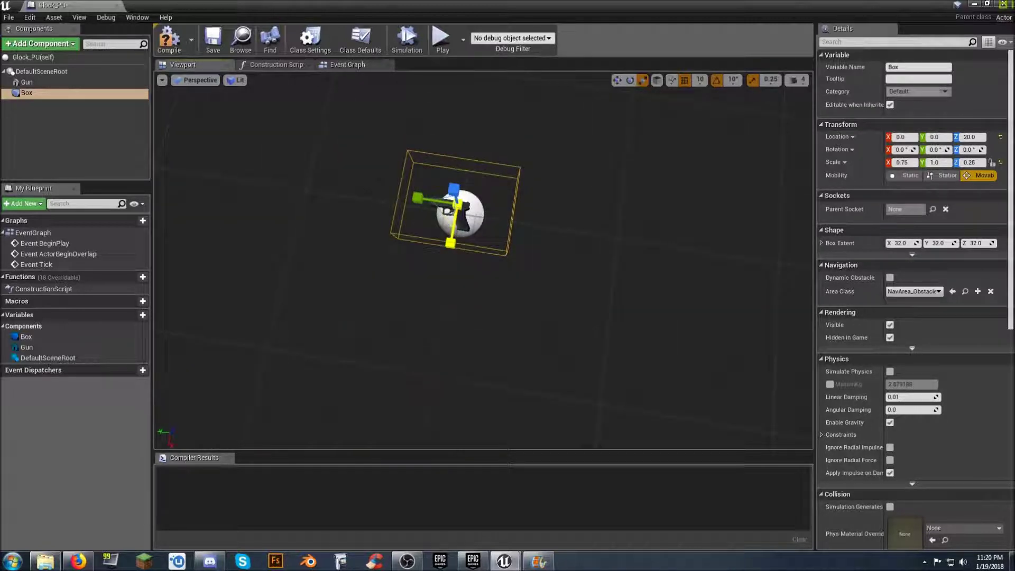
{"action": "left_click_drag", "start_coordinate": [418, 198], "coordinate": [426, 199]}
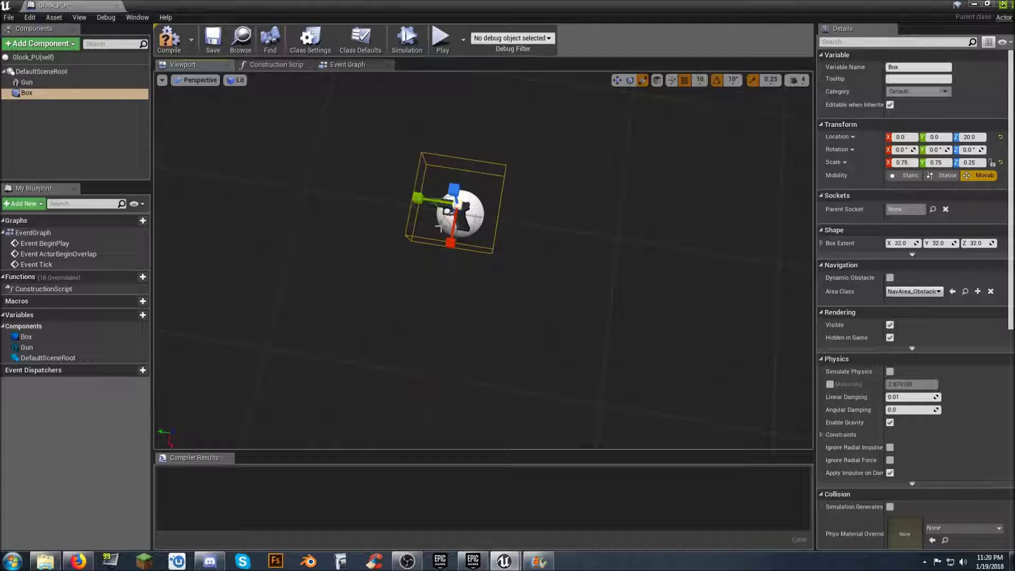
{"action": "left_click_drag", "start_coordinate": [450, 243], "coordinate": [451, 236]}
{"action": "right_click_drag", "start_coordinate": [487, 241], "coordinate": [441, 227]}
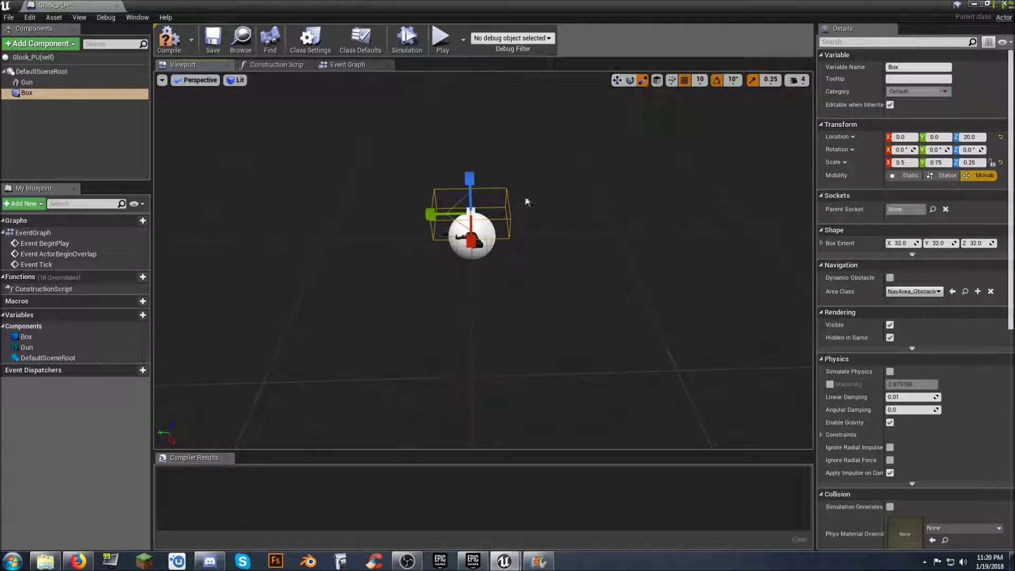
- Move the Gun component to a Y location of -10, and compile and save the blueprint
{"action": "left_click", "coordinate": [50, 84]}
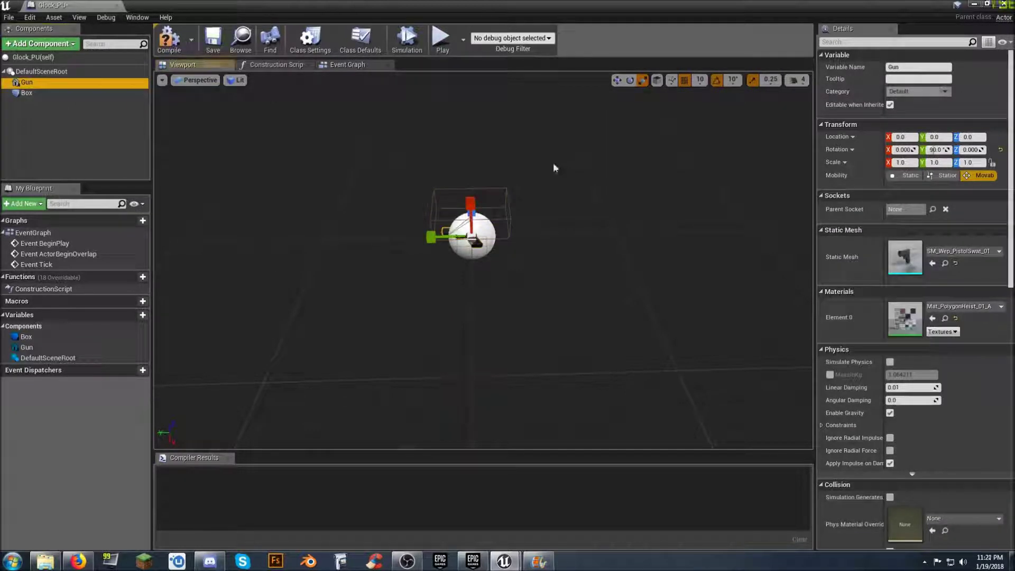
{"action": "left_click", "coordinate": [618, 82]}
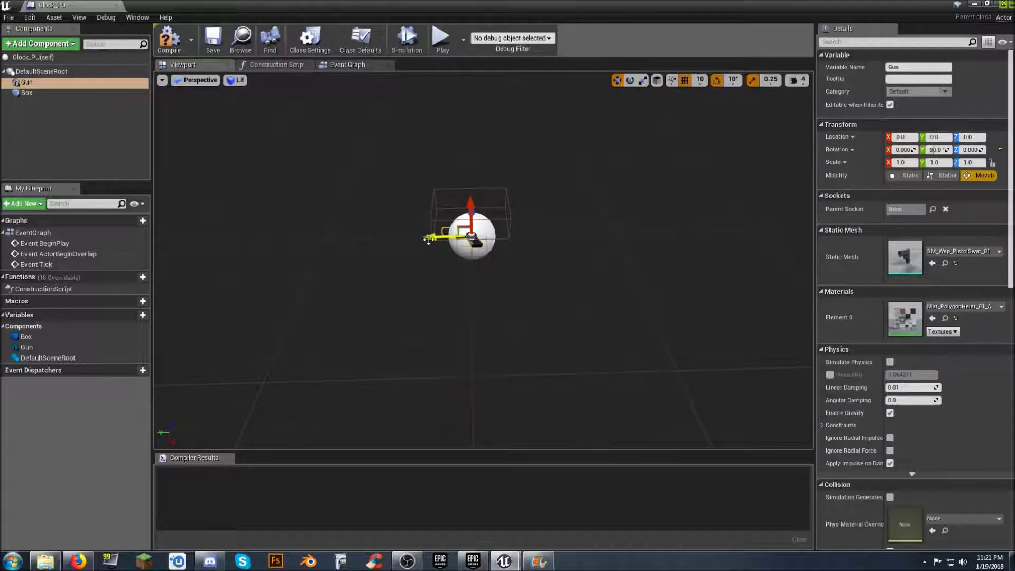
{"action": "left_click_drag", "start_coordinate": [435, 239], "coordinate": [440, 239]}
{"action": "right_click_drag", "start_coordinate": [459, 286], "coordinate": [568, 283]}
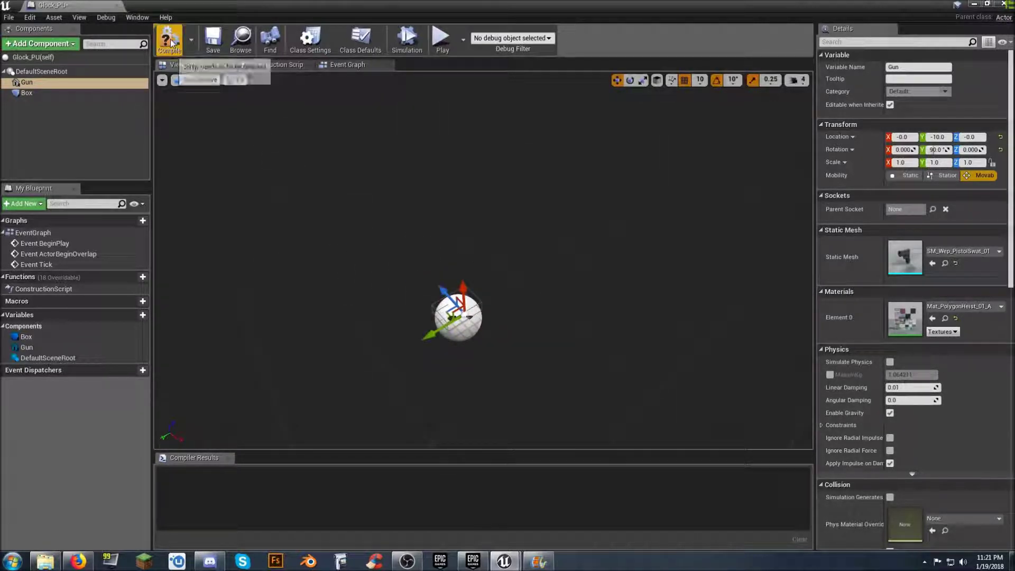
{"action": "left_click", "coordinate": [169, 38]}
{"action": "left_click", "coordinate": [212, 41]}
{"action": "left_click", "coordinate": [81, 150]}
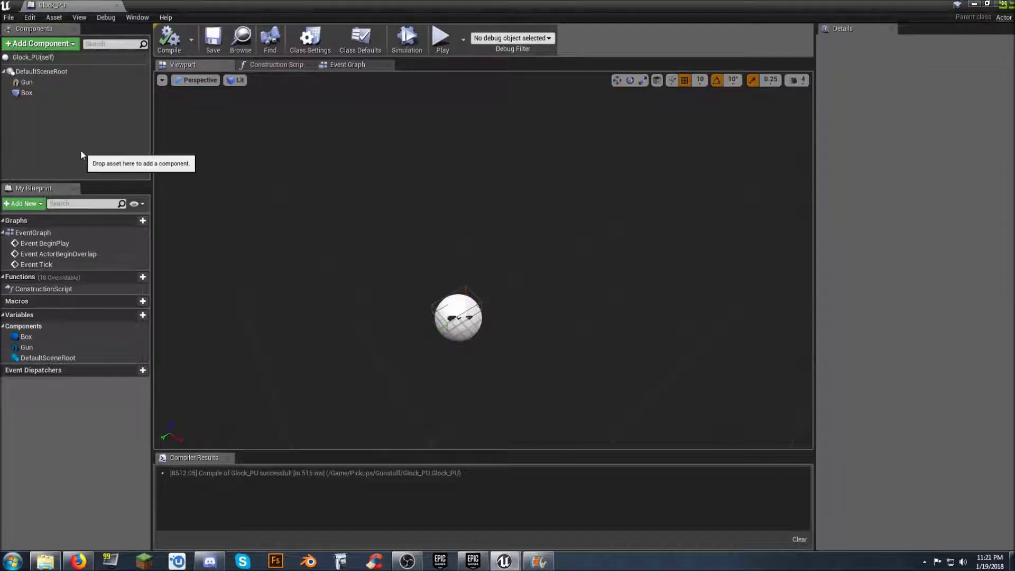
- Undock the Glock_PU blueprint editor into its own window, resized and placed beside the level viewport
{"action": "left_click_drag", "start_coordinate": [69, 5], "coordinate": [199, 24]}
{"action": "left_click_drag", "start_coordinate": [195, 7], "coordinate": [83, 58]}
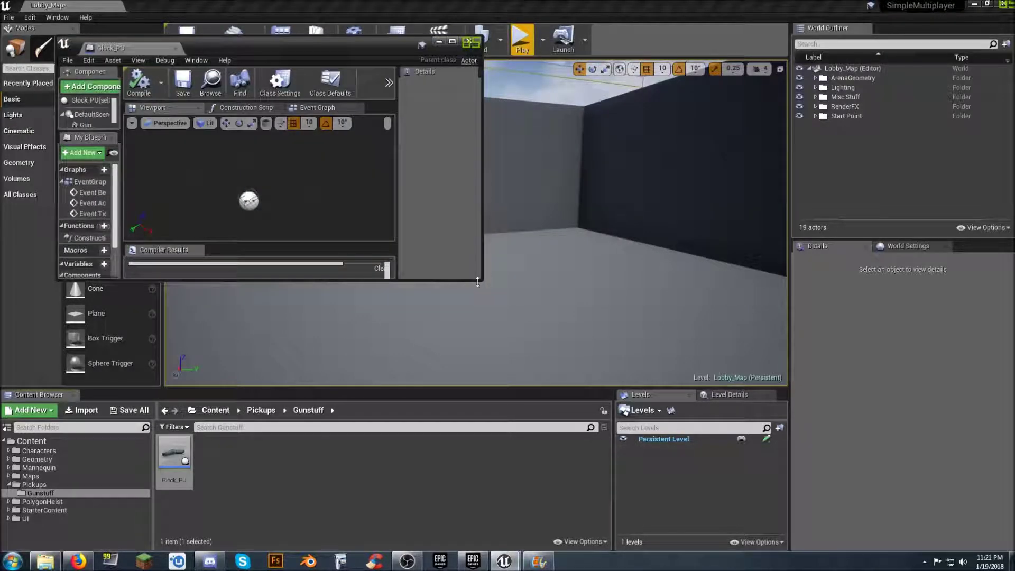
{"action": "left_click_drag", "start_coordinate": [478, 279], "coordinate": [407, 445]}
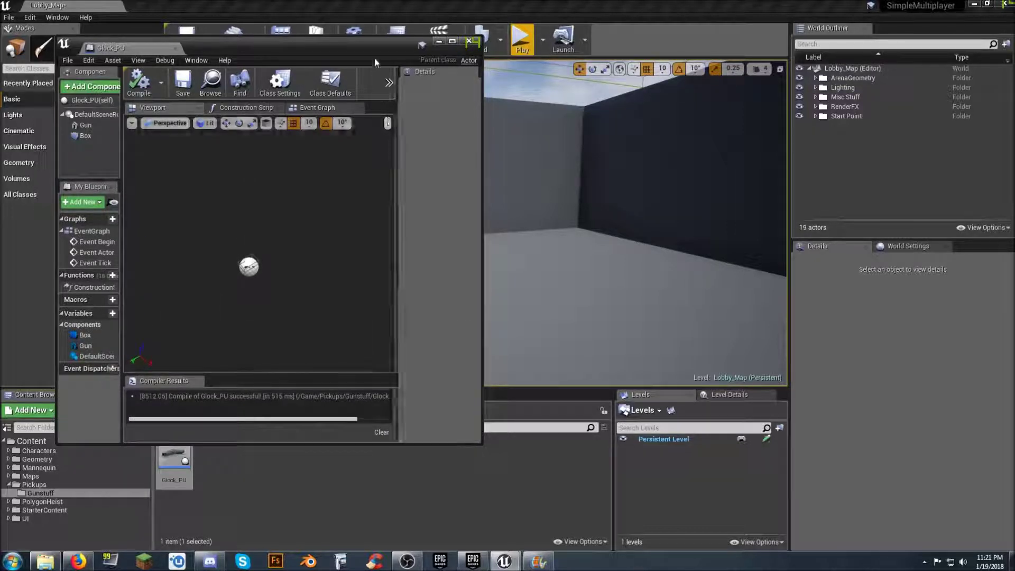
{"action": "left_click_drag", "start_coordinate": [371, 49], "coordinate": [328, 57]}
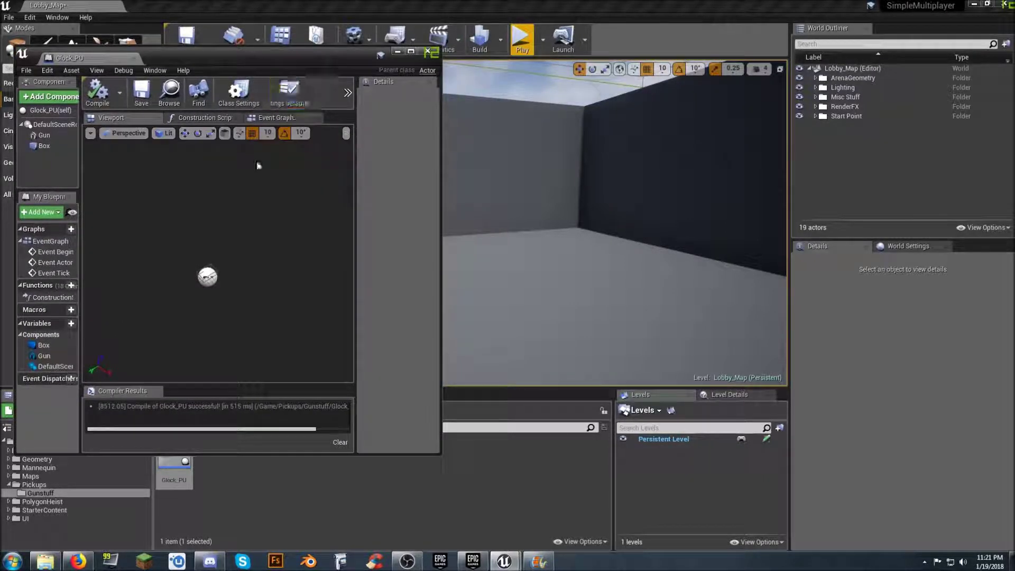
- Place a Glock_PU actor on the floor of Lobby_Map at about X 0, Y 560, Z 130
{"action": "right_click_drag", "start_coordinate": [213, 326], "coordinate": [209, 320]}
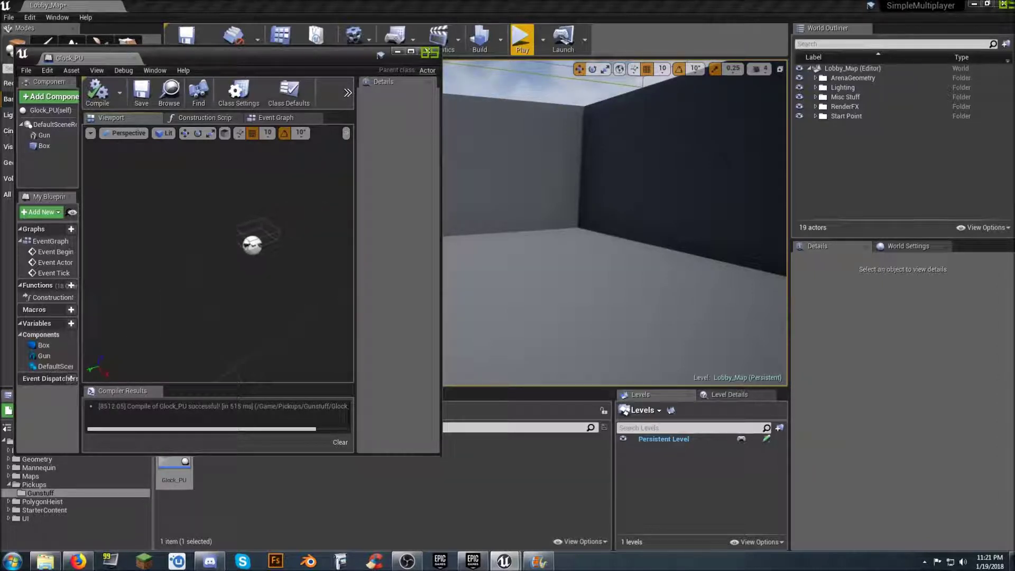
{"action": "right_click_drag", "start_coordinate": [209, 320], "coordinate": [209, 320]}
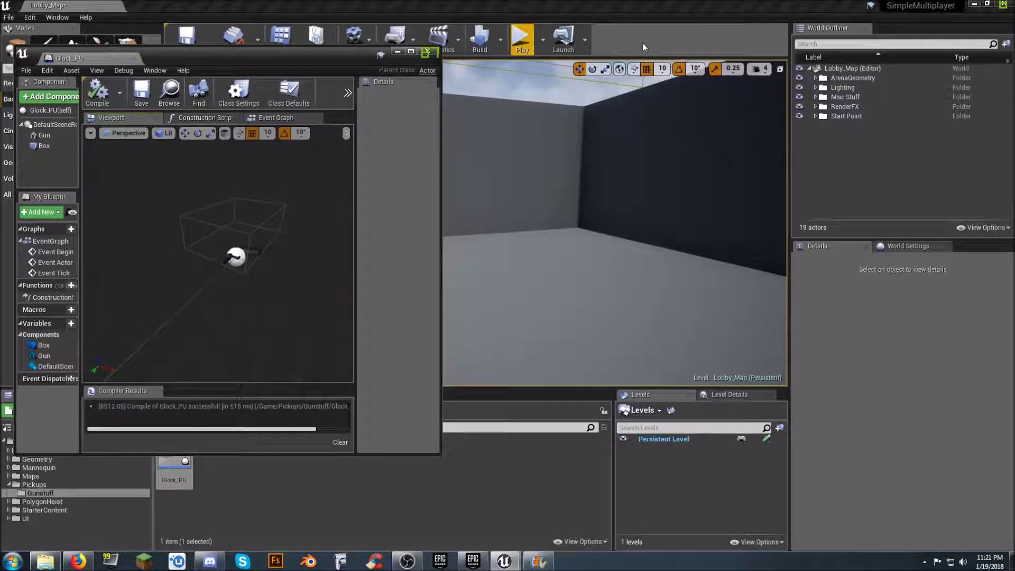
{"action": "left_click_drag", "start_coordinate": [188, 471], "coordinate": [552, 296]}
{"action": "right_click_drag", "start_coordinate": [552, 296], "coordinate": [552, 296]}
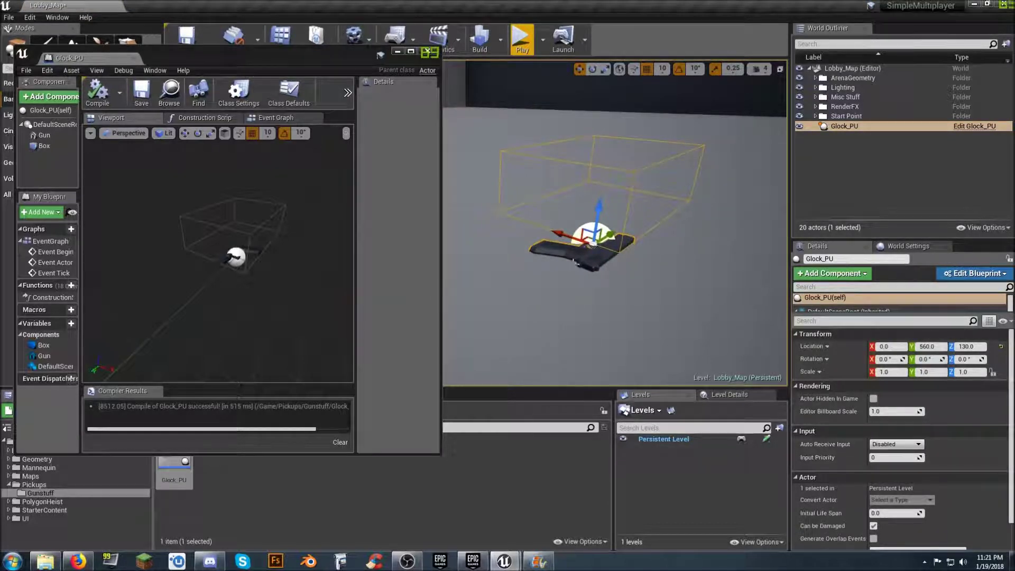
- Raise the Gun component slightly with grid snapping off so it rests on the floor, and compile and save the blueprint
{"action": "left_click", "coordinate": [43, 135]}
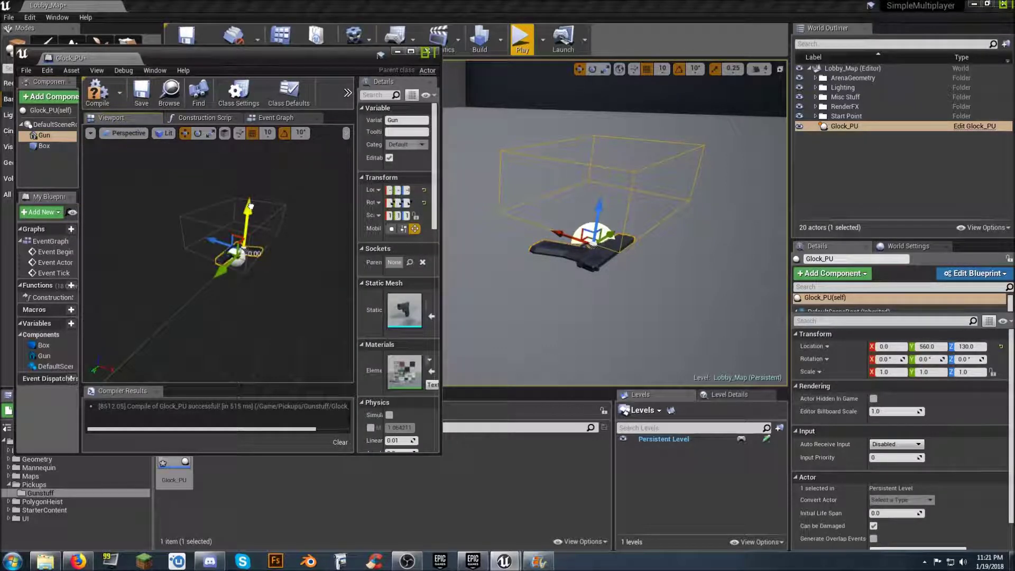
{"action": "left_click_drag", "start_coordinate": [252, 198], "coordinate": [253, 202]}
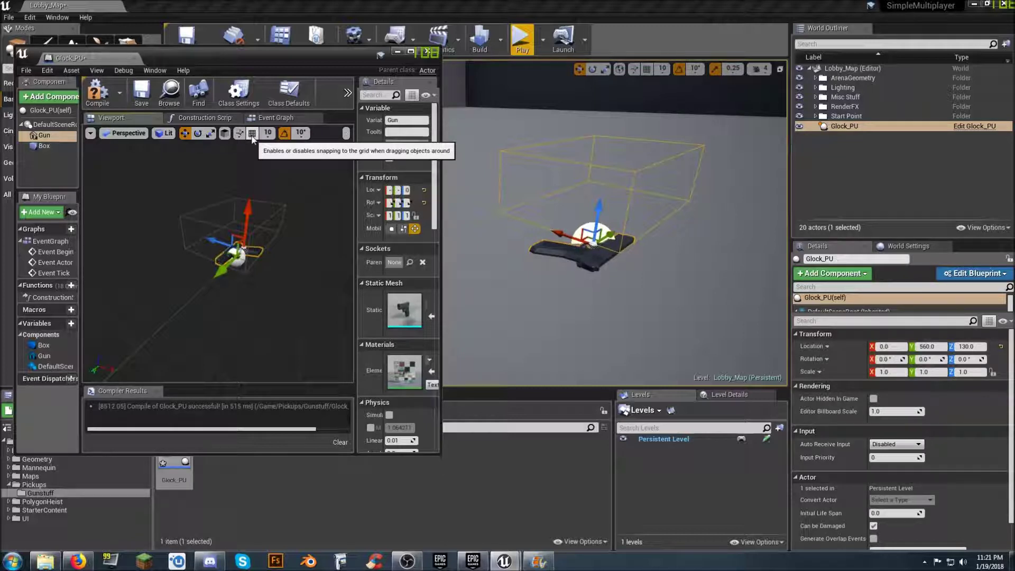
{"action": "left_click_drag", "start_coordinate": [244, 208], "coordinate": [247, 206]}
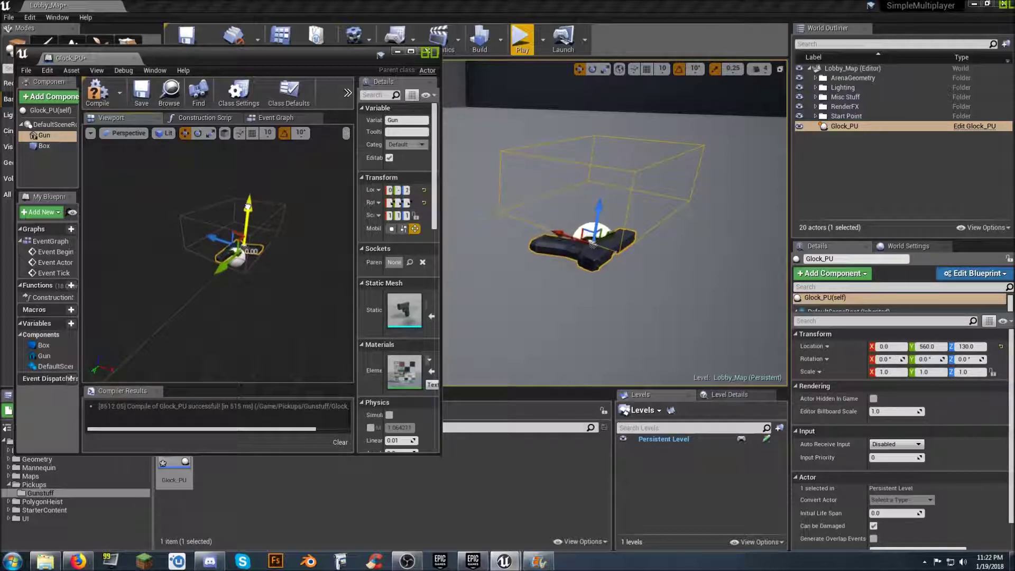
{"action": "left_click_drag", "start_coordinate": [247, 206], "coordinate": [247, 206]}
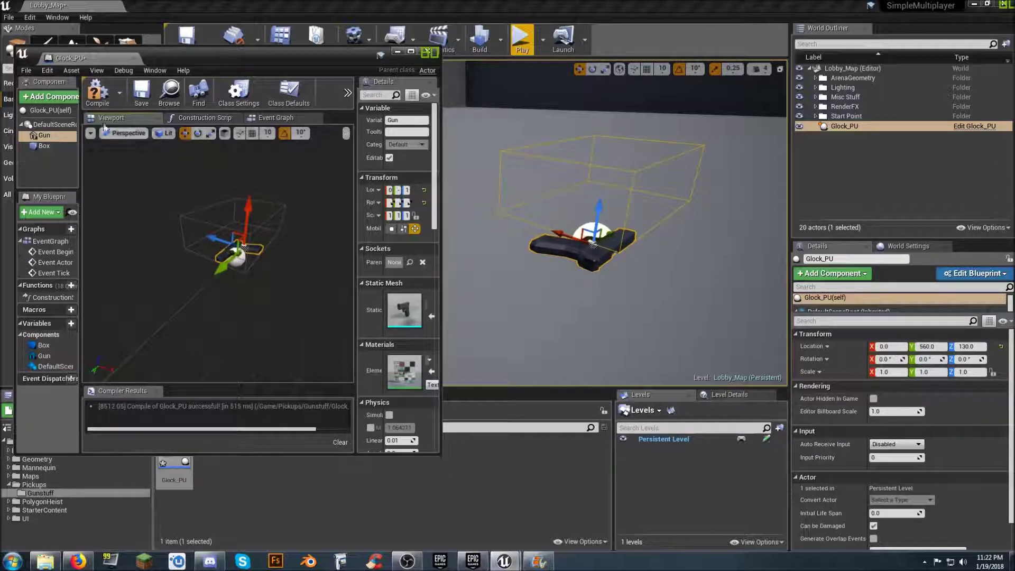
{"action": "left_click", "coordinate": [143, 96]}
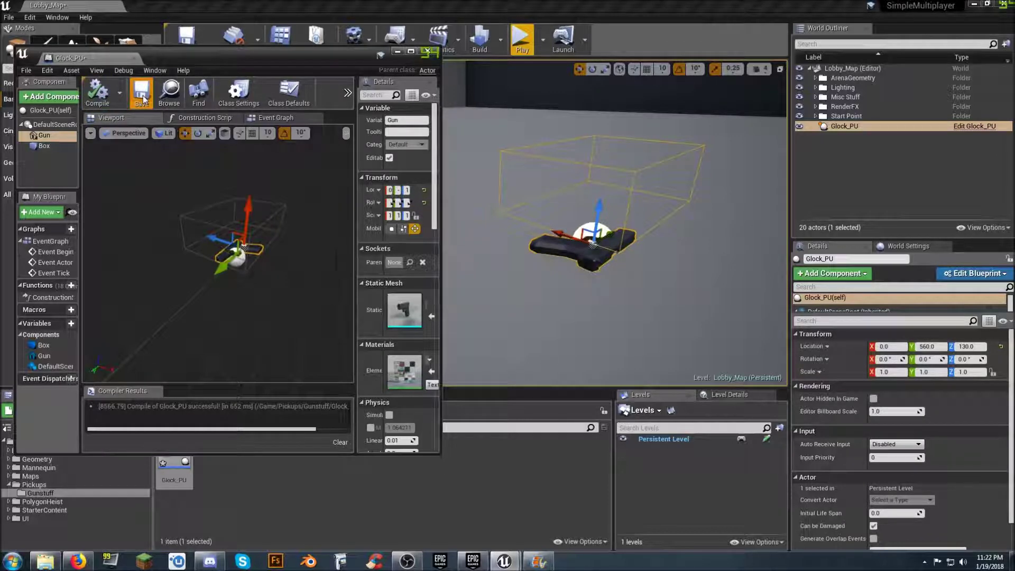
{"action": "left_click", "coordinate": [169, 92]}
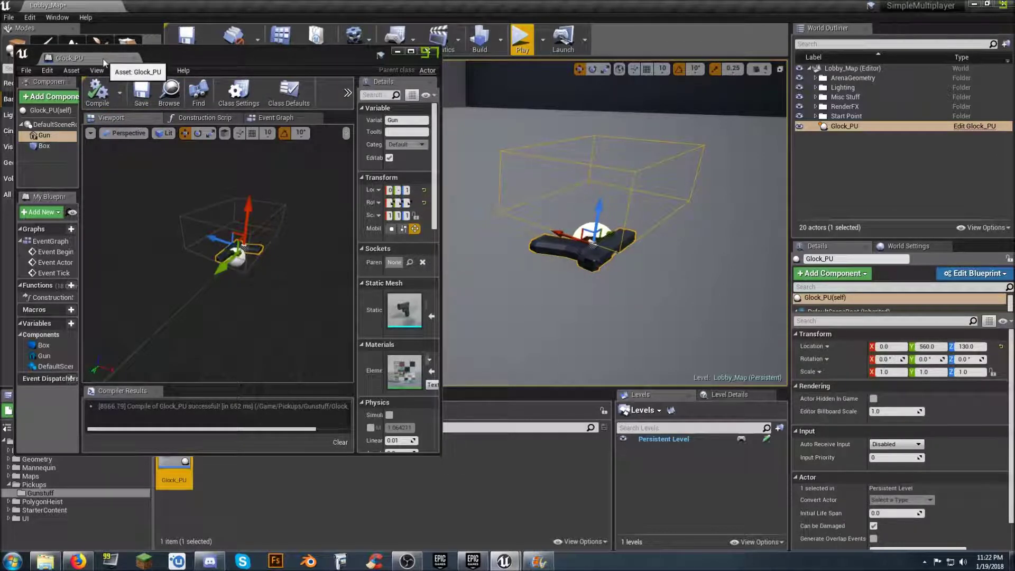
- Lower the Box collision until it surrounds the pistol, and compile and save the blueprint
{"action": "left_click", "coordinate": [44, 146]}
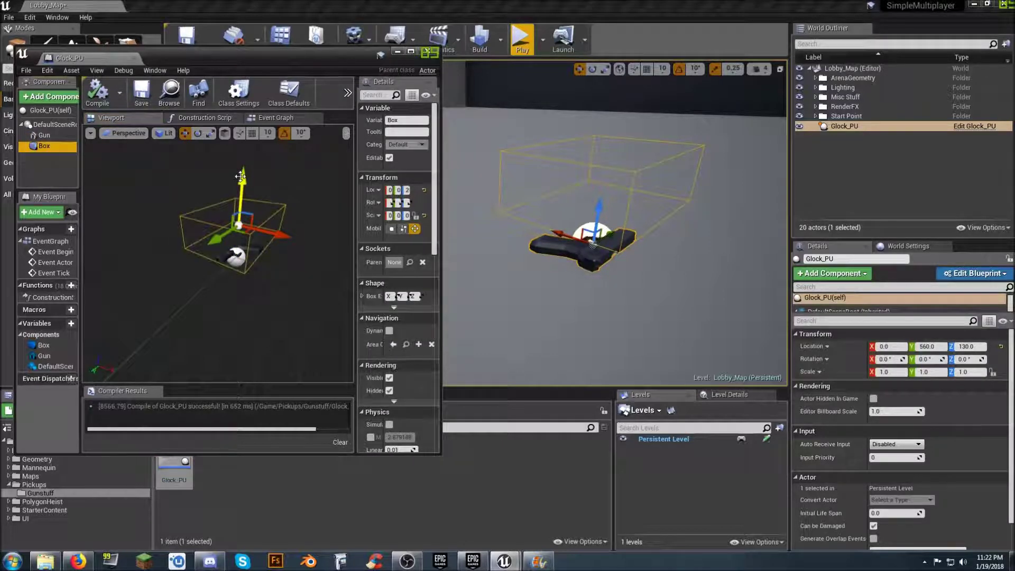
{"action": "left_click_drag", "start_coordinate": [241, 177], "coordinate": [239, 204]}
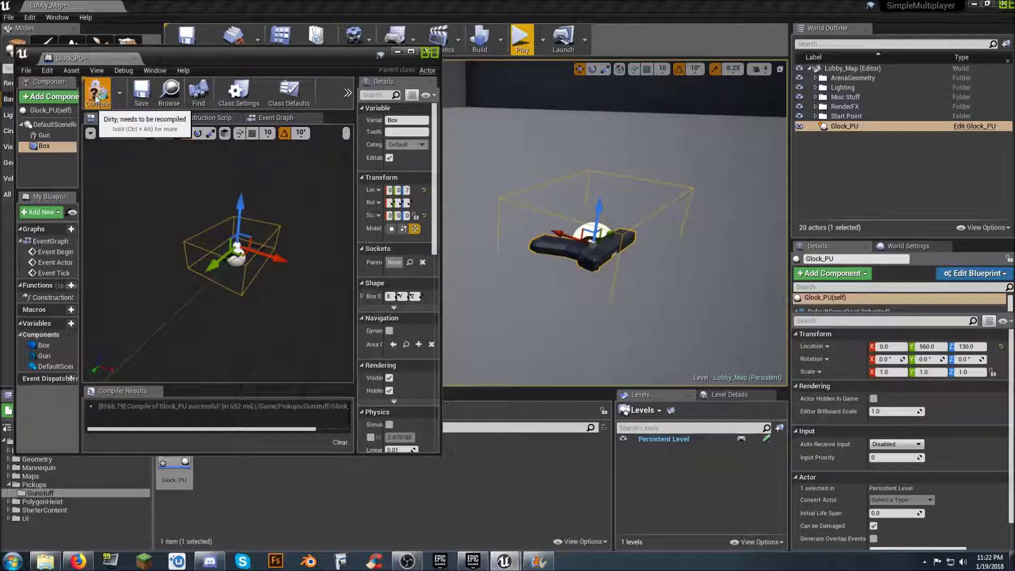
{"action": "left_click", "coordinate": [138, 98]}
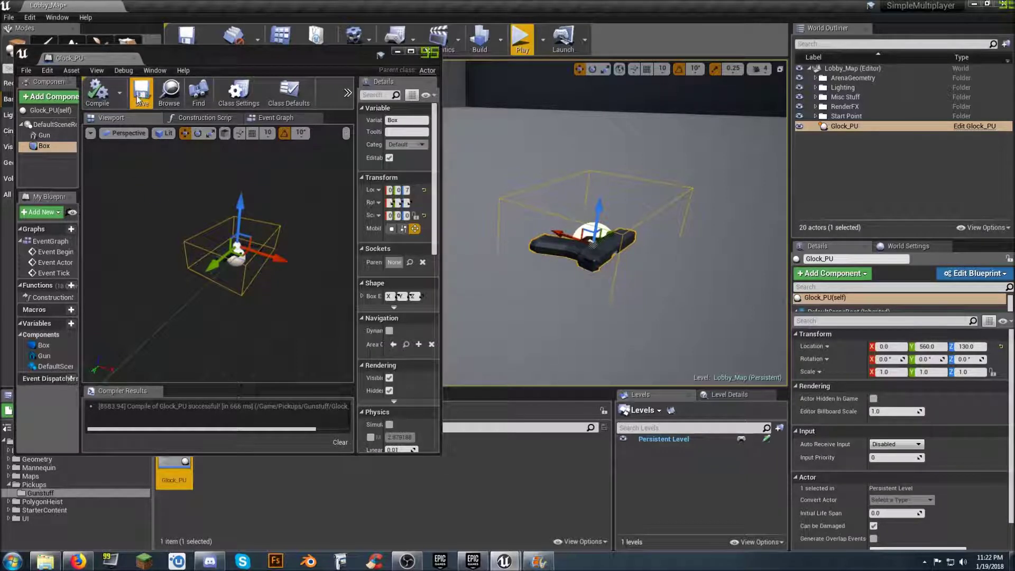
- Dock the Glock_PU editor back into the main window and play Lobby_Map in the editor
{"action": "left_click_drag", "start_coordinate": [106, 63], "coordinate": [145, 7]}
{"action": "left_click", "coordinate": [79, 6]}
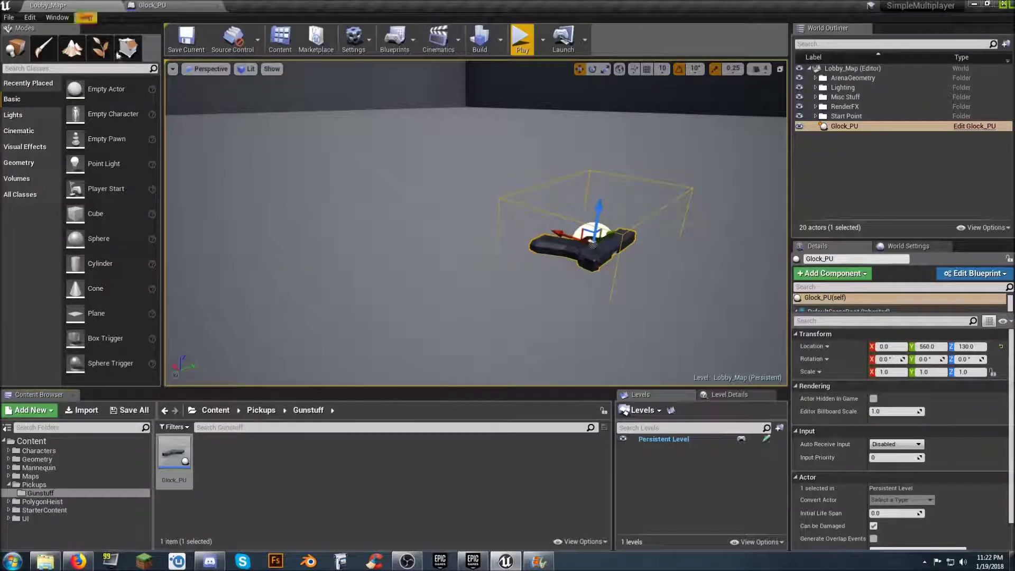
{"action": "left_click", "coordinate": [521, 40]}
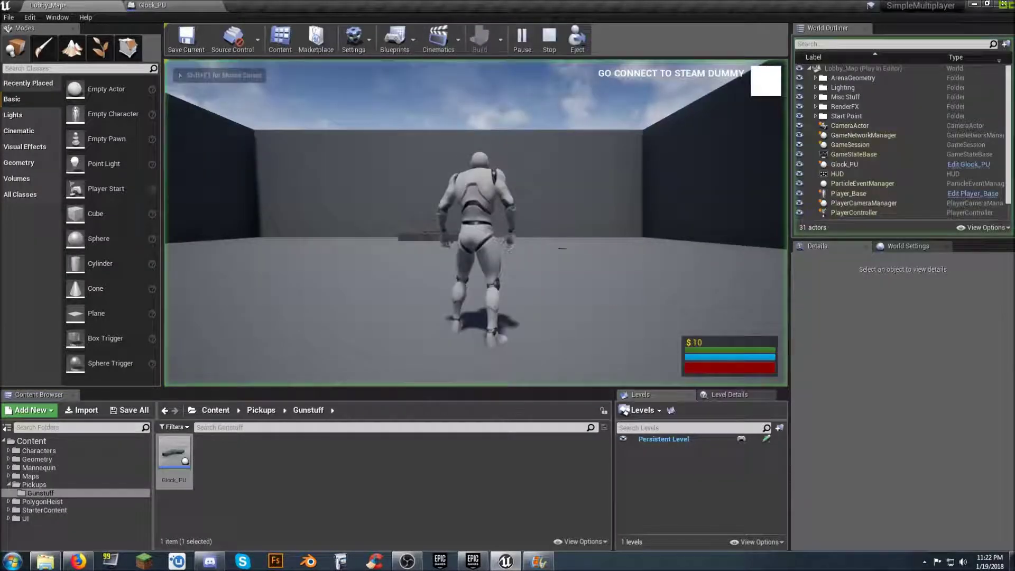
- Walk the character up to the pistol on the floor in the running game and end the play session
{"action": "key", "text": "w"}
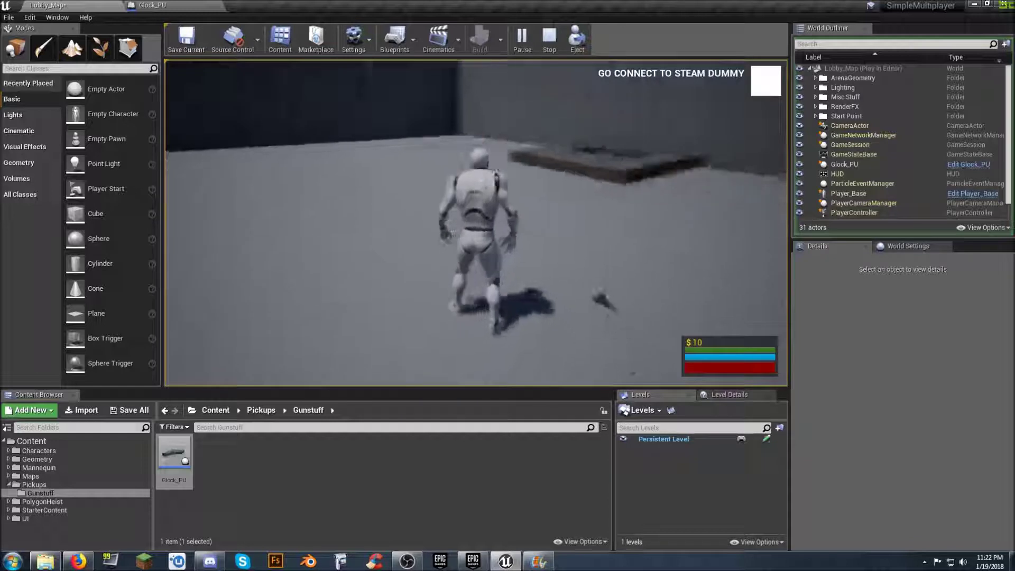
{"action": "key", "text": "Escape"}
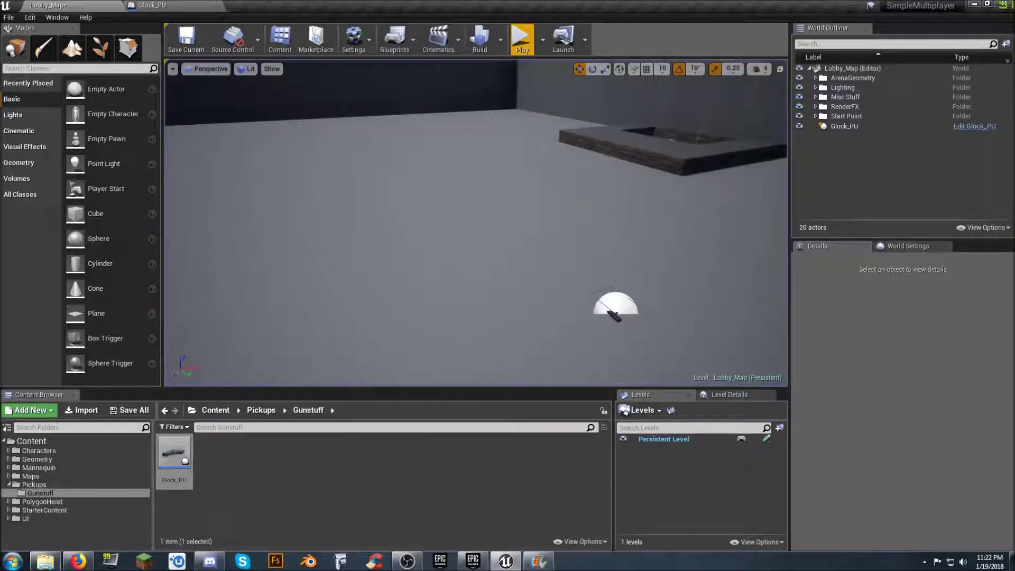
- Browse to the Characters/Player/Blueprints folder and save all modified content, including Lobby_Map
{"action": "left_click", "coordinate": [330, 460]}
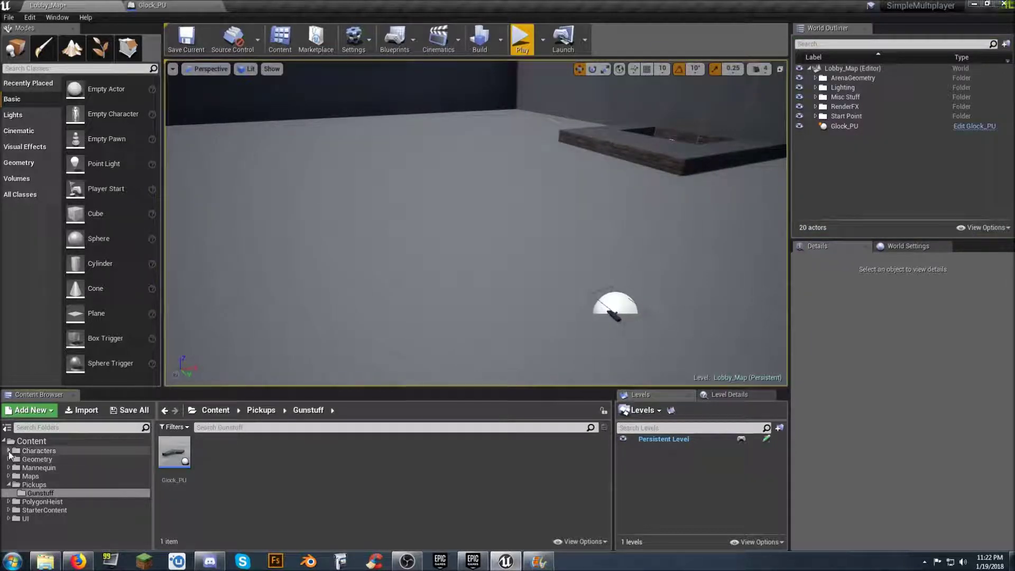
{"action": "left_click", "coordinate": [9, 450]}
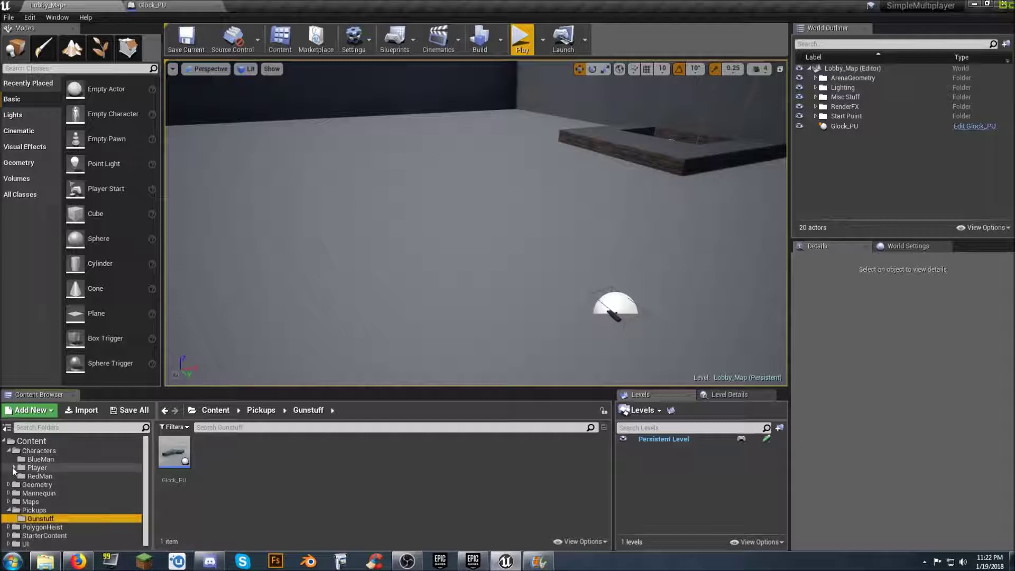
{"action": "left_click", "coordinate": [13, 467]}
{"action": "left_click", "coordinate": [45, 476]}
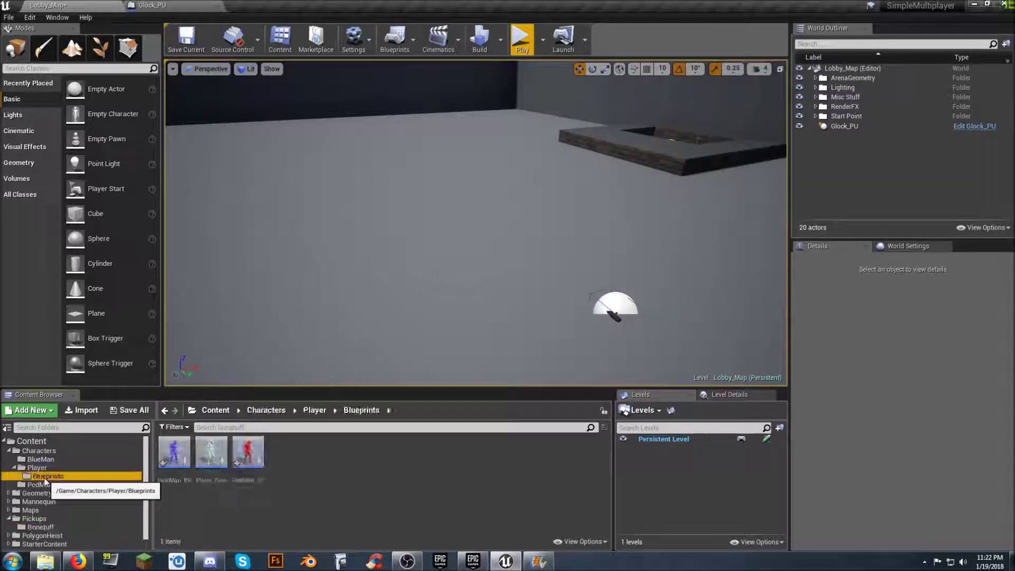
{"action": "left_click", "coordinate": [129, 410]}
{"action": "left_click", "coordinate": [606, 380]}
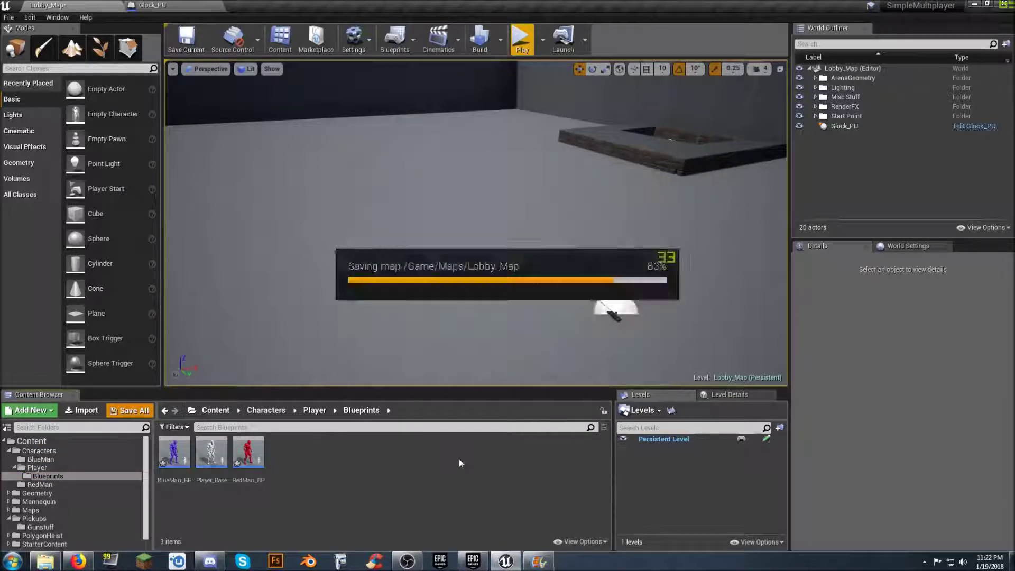
- Open the Player_Base blueprint and show the character in its viewport
{"action": "double_click", "coordinate": [211, 452]}
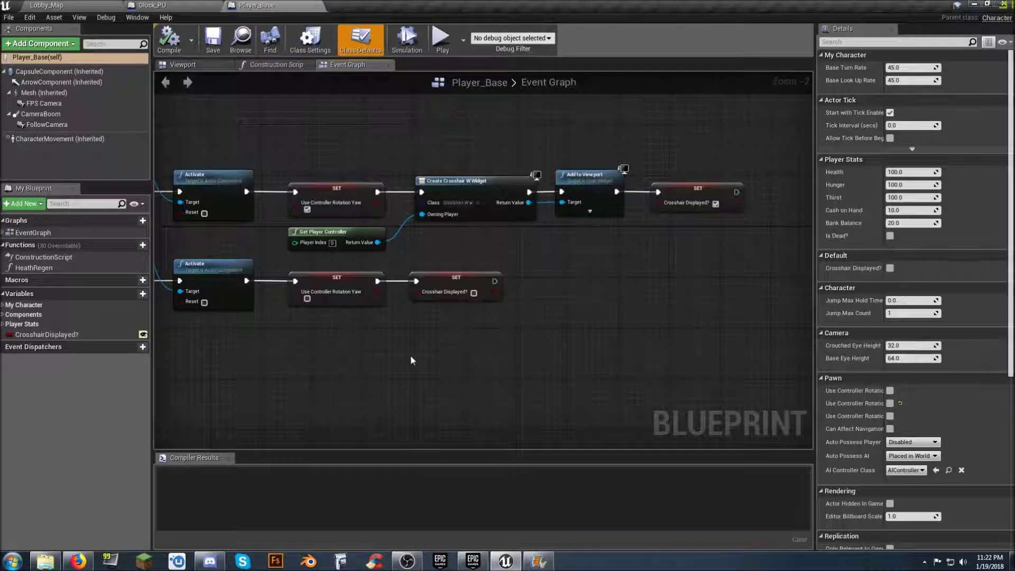
{"action": "scroll", "coordinate": [410, 354], "scroll_direction": "down", "scroll_amount": 3}
{"action": "right_click_drag", "start_coordinate": [476, 359], "coordinate": [703, 403]}
{"action": "left_click", "coordinate": [191, 66]}
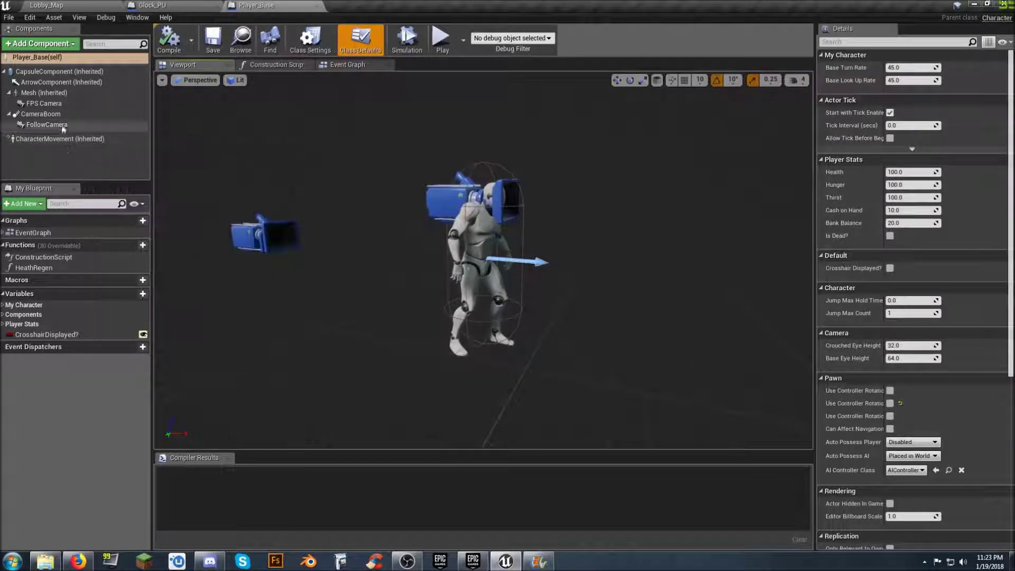
- Add a Static Mesh component under the inherited Mesh of Player_Base and name it Holster
{"action": "left_click", "coordinate": [50, 93]}
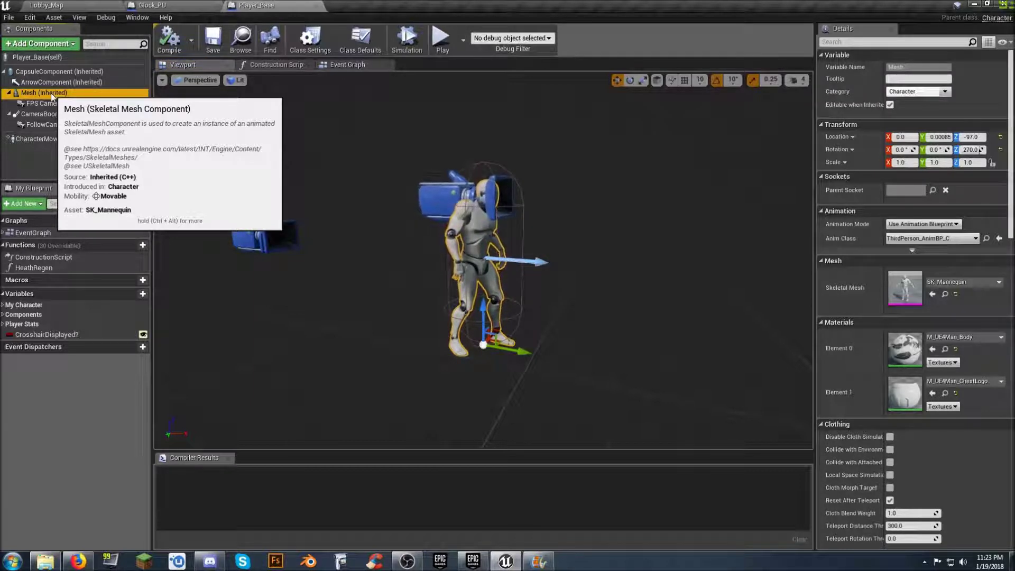
{"action": "left_click", "coordinate": [50, 45]}
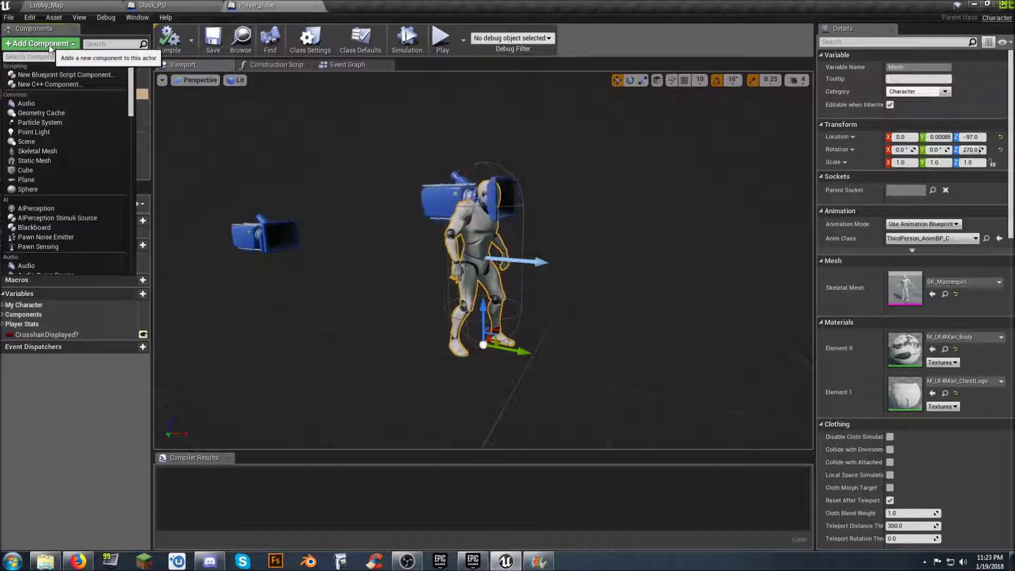
{"action": "left_click", "coordinate": [46, 159]}
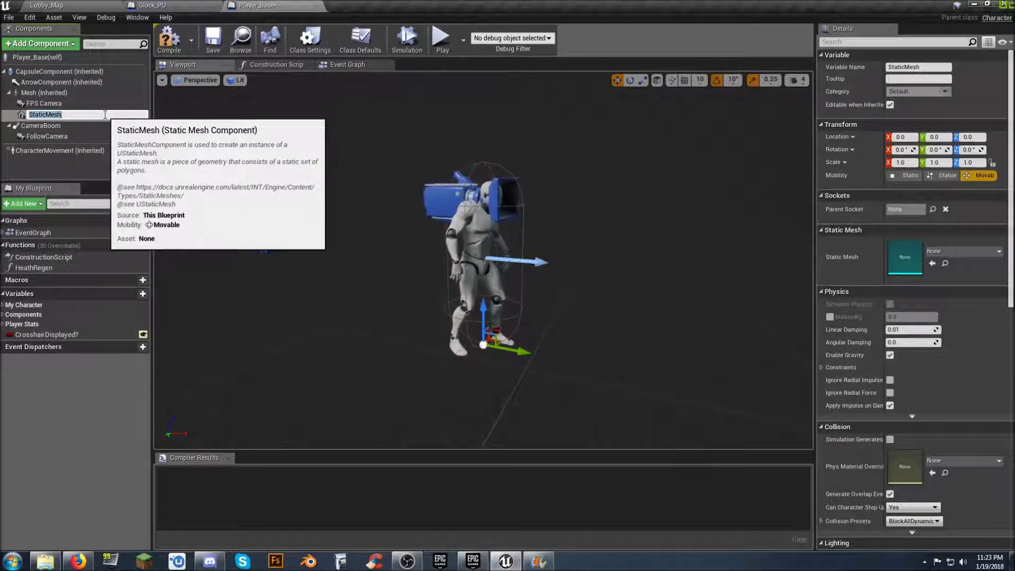
{"action": "type", "text": "Holster"}
{"action": "key", "text": "Return"}
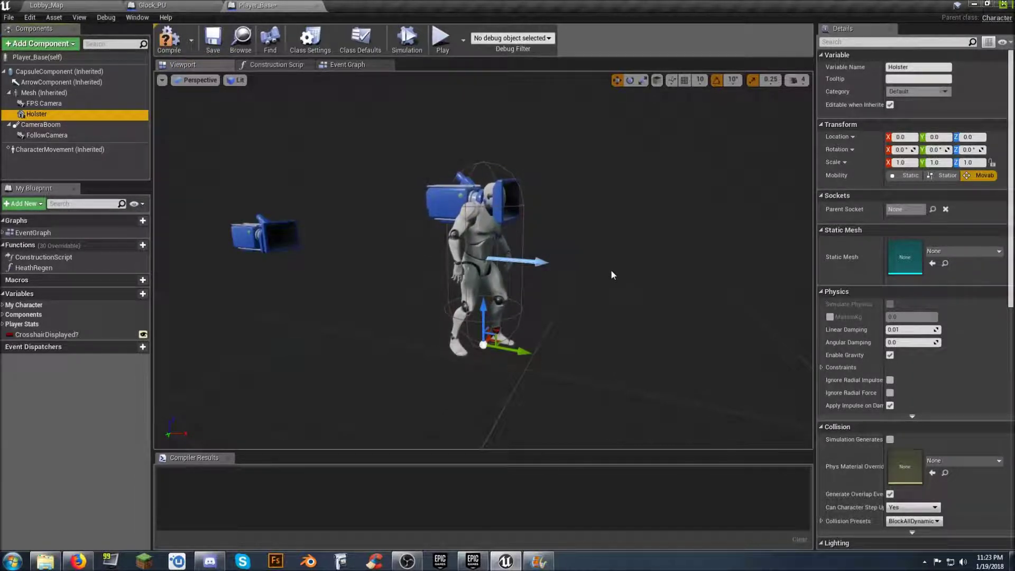
- Assign the static mesh SM_Wep_Holster_01 to the Holster component
{"action": "left_click", "coordinate": [967, 252]}
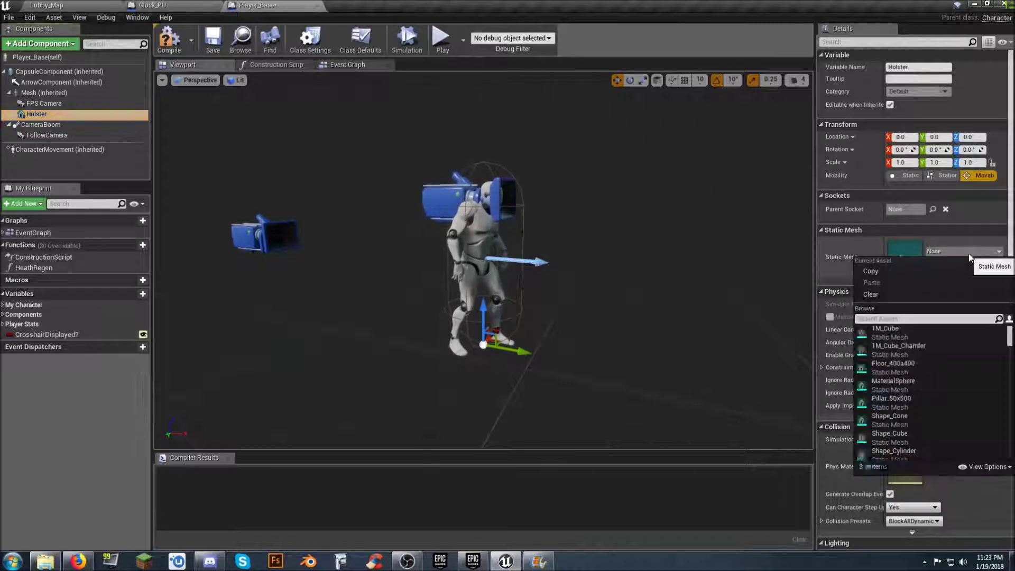
{"action": "type", "text": "hol"}
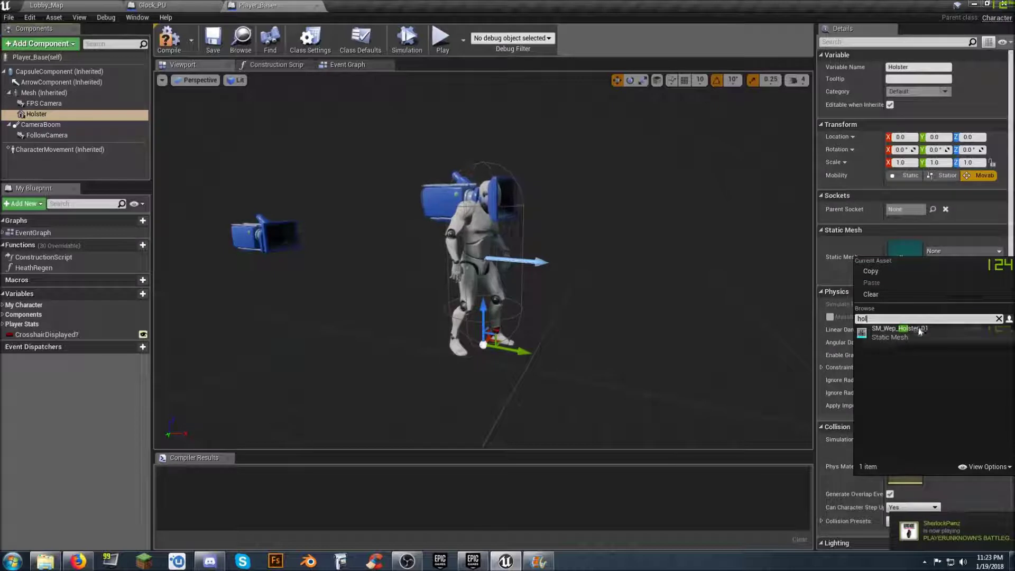
{"action": "left_click", "coordinate": [920, 331]}
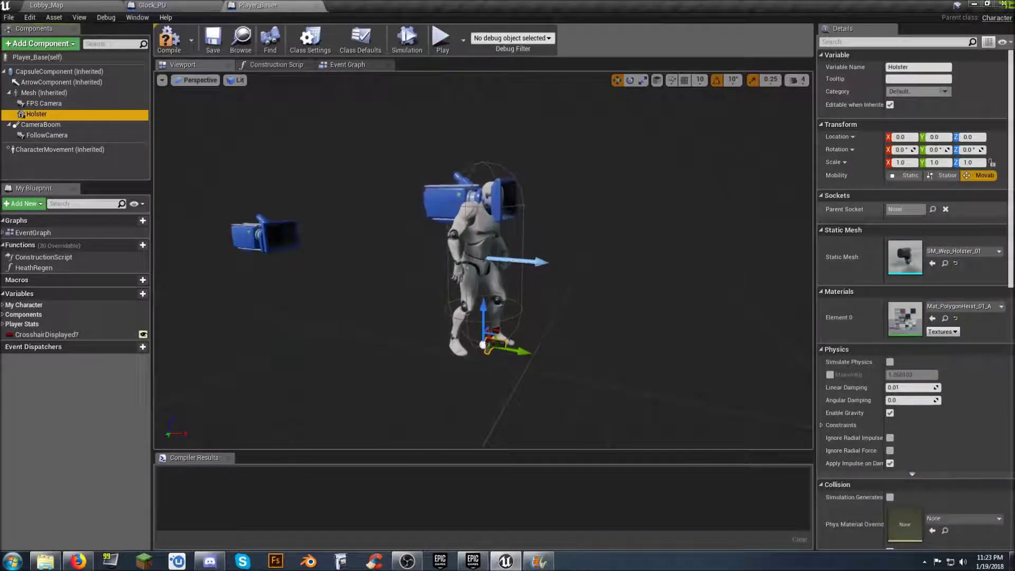
- Attach the Holster component to the Holster parent socket, and compile and save Player_Base
{"action": "left_click", "coordinate": [932, 210]}
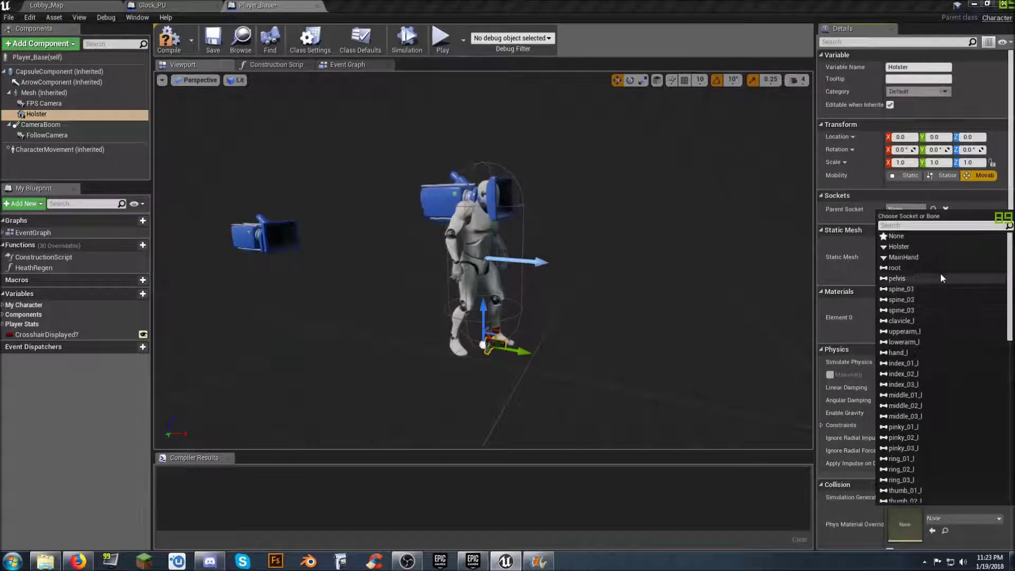
{"action": "left_click", "coordinate": [912, 246]}
{"action": "right_click_drag", "start_coordinate": [655, 347], "coordinate": [735, 349]}
{"action": "key", "text": "w"}
{"action": "key", "text": "s"}
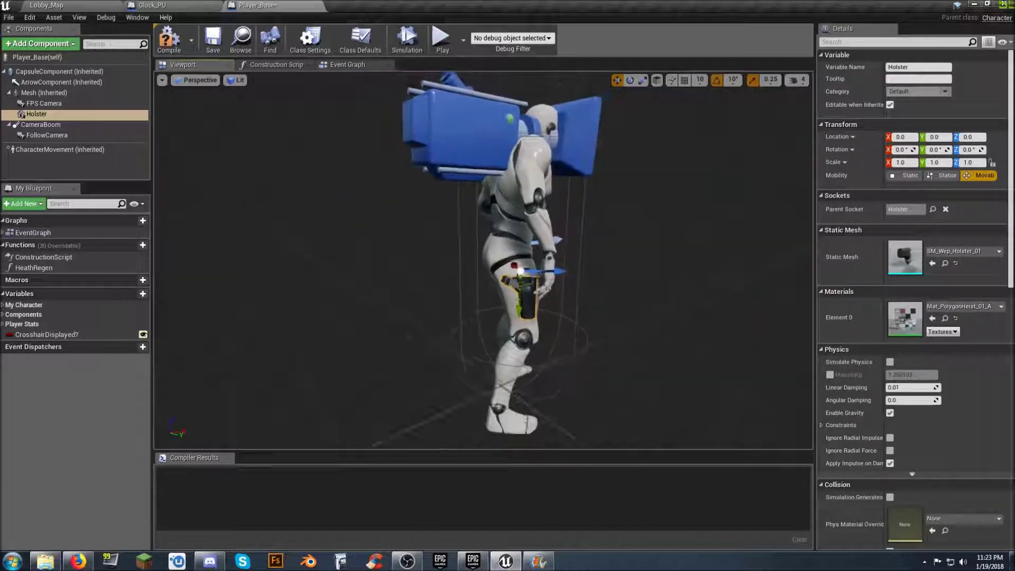
{"action": "left_click", "coordinate": [168, 47]}
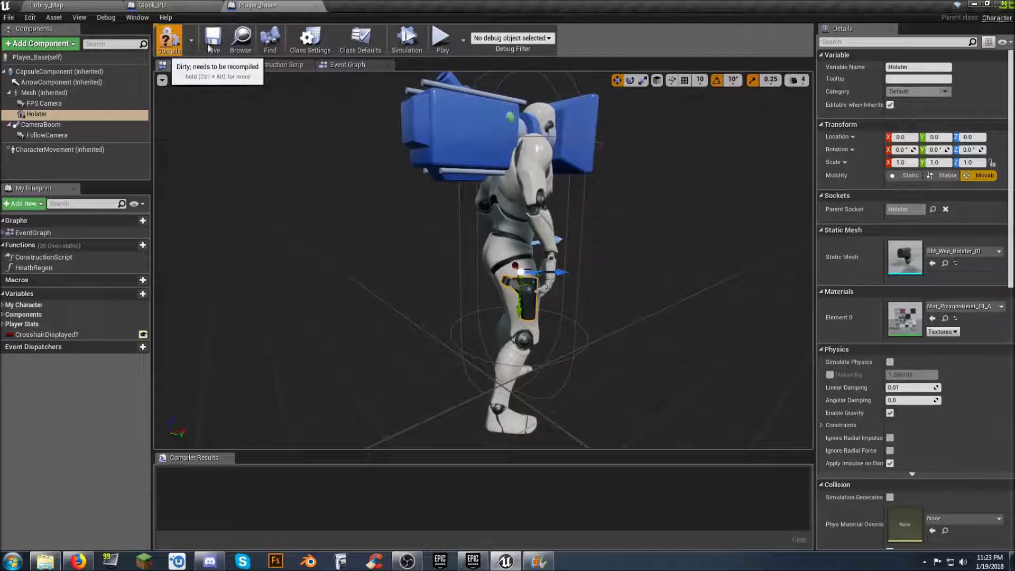
{"action": "left_click", "coordinate": [209, 46]}
- Play Lobby_Map, run the character around near the pistol to check the holster on the leg, and end the session
{"action": "left_click", "coordinate": [69, 9]}
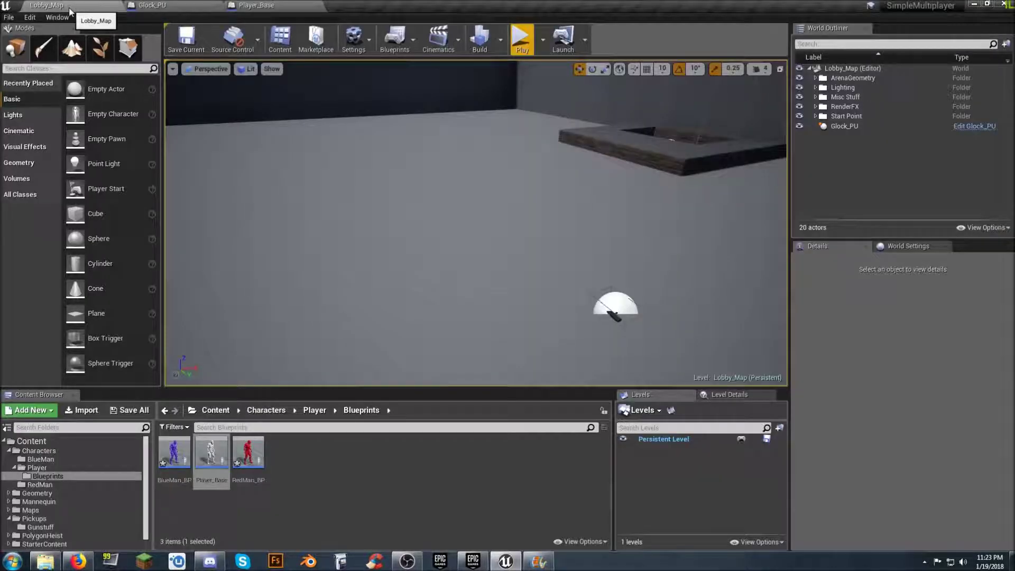
{"action": "left_click", "coordinate": [515, 41]}
{"action": "key", "text": "w"}
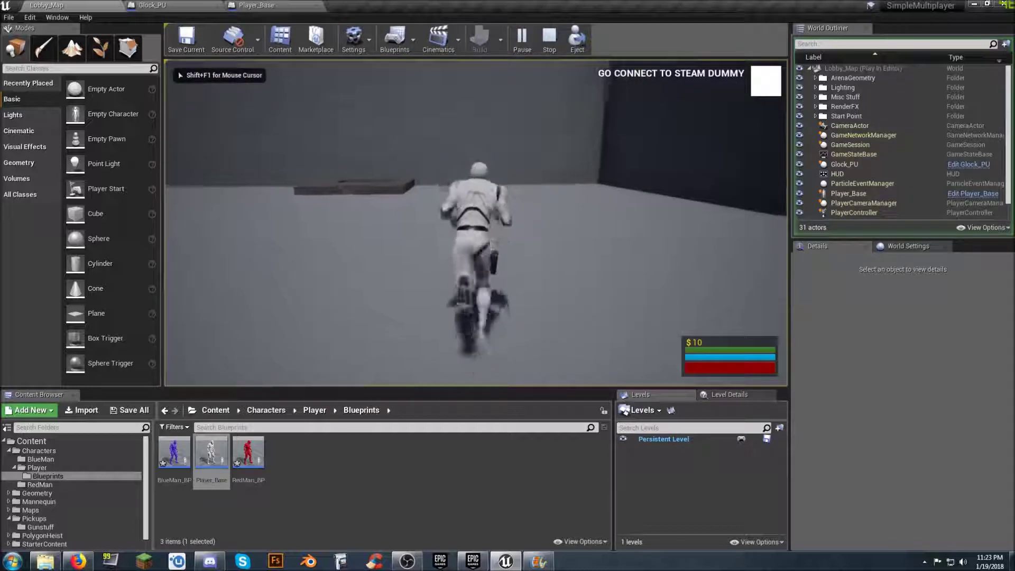
{"action": "key", "text": "w"}
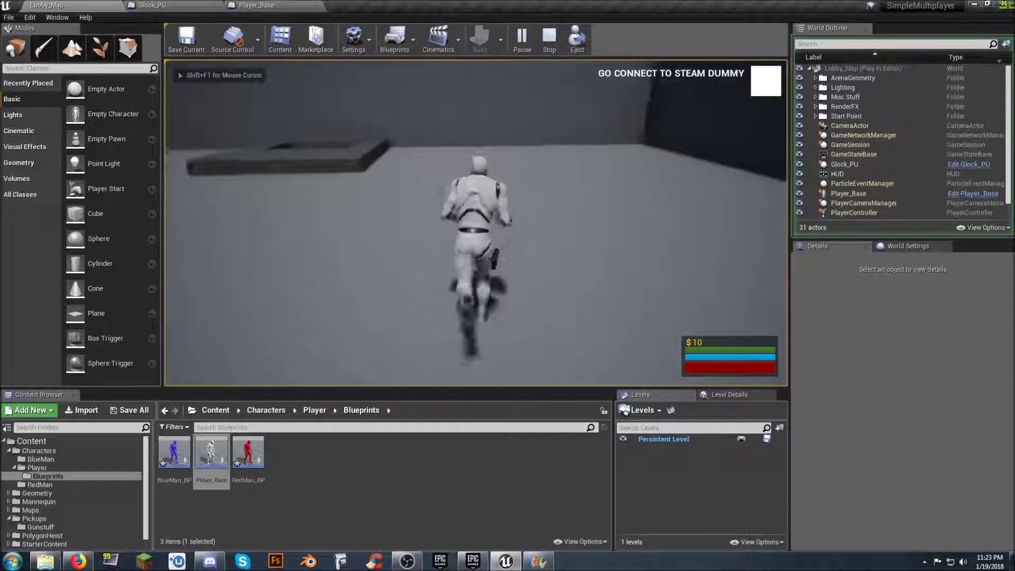
{"action": "key", "text": "a"}
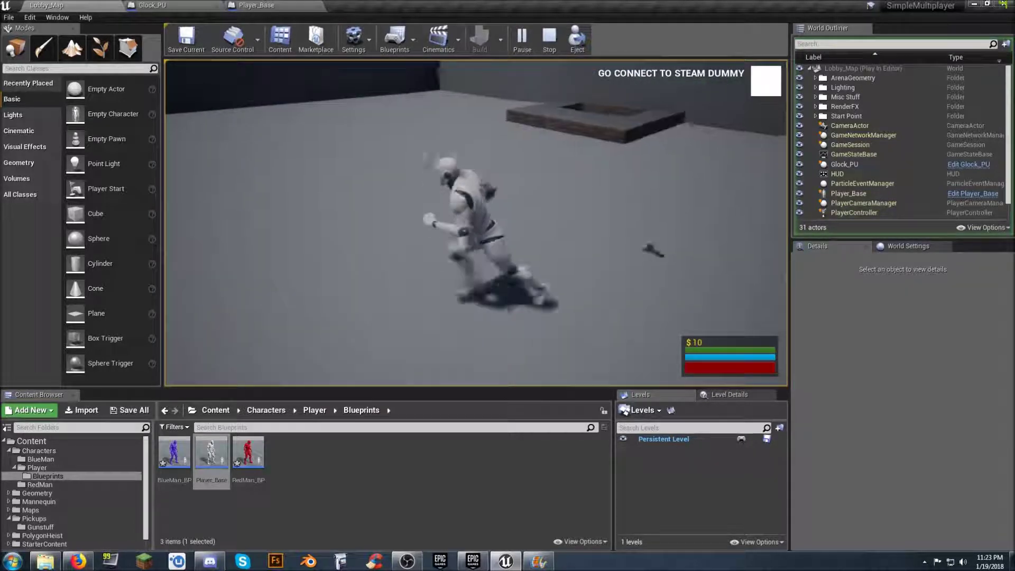
{"action": "key", "text": "w"}
{"action": "key", "text": "w"}
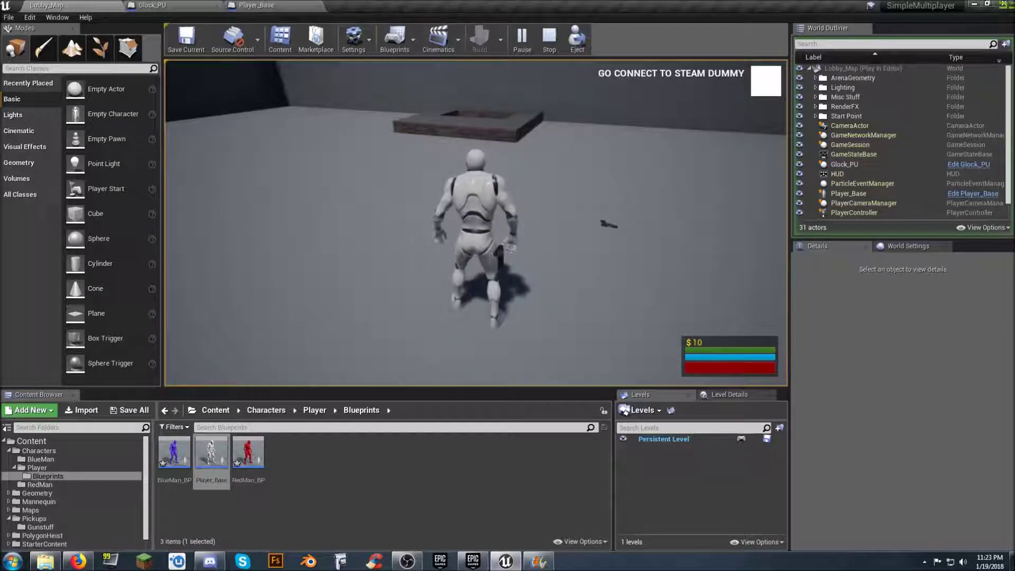
{"action": "key", "text": "Escape"}
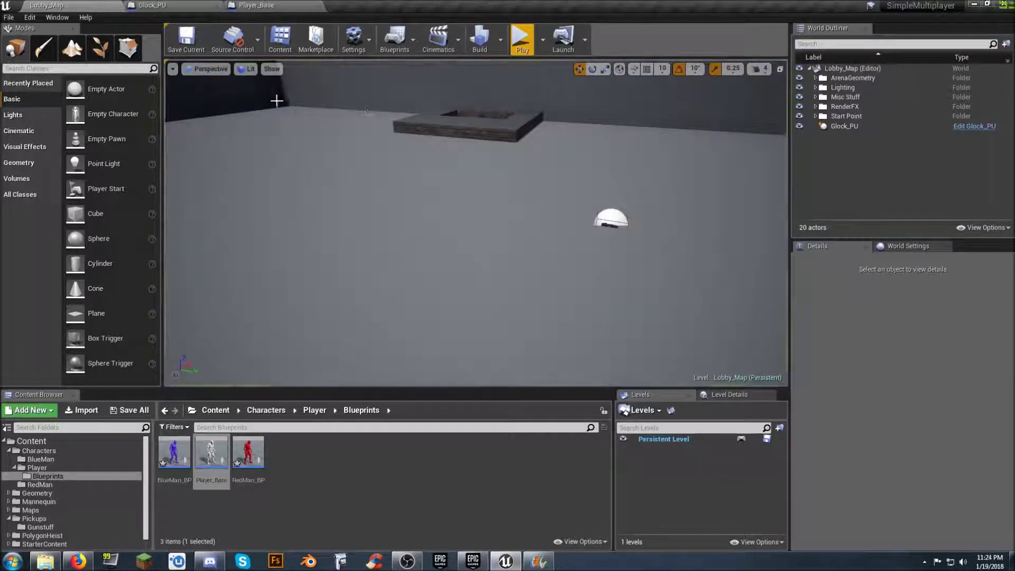
- Group the camera and crosshair toggle nodes in the Player_Base event graph in a comment box titled "FPS view"
{"action": "left_click", "coordinate": [184, 5]}
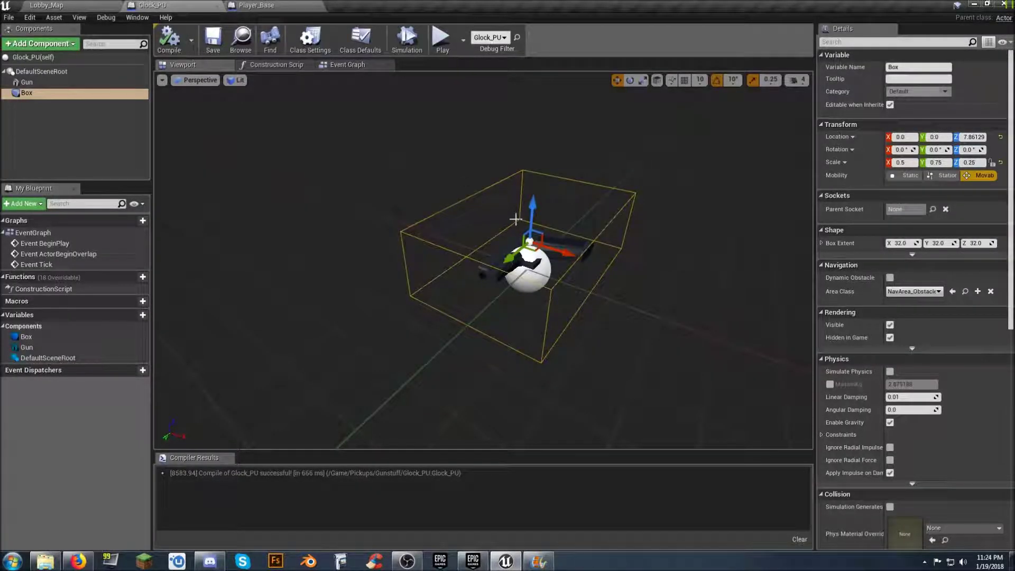
{"action": "left_click", "coordinate": [264, 5]}
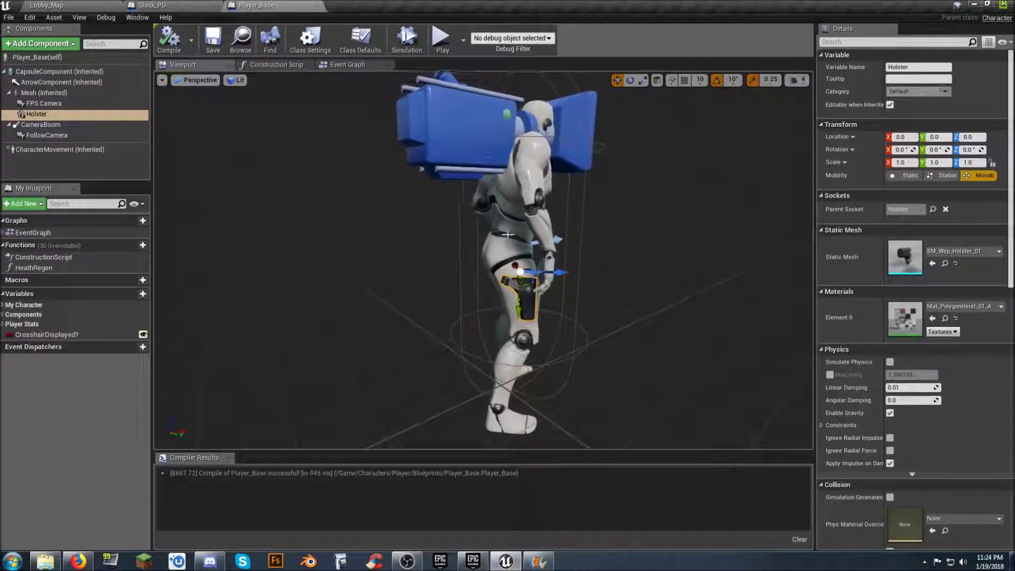
{"action": "left_click", "coordinate": [341, 65]}
{"action": "right_click_drag", "start_coordinate": [681, 270], "coordinate": [669, 165]}
{"action": "right_click_drag", "start_coordinate": [519, 403], "coordinate": [423, 336]}
{"action": "scroll", "coordinate": [603, 298], "scroll_direction": "up", "scroll_amount": 2}
{"action": "right_click_drag", "start_coordinate": [603, 293], "coordinate": [463, 351]}
{"action": "scroll", "coordinate": [463, 350], "scroll_direction": "down", "scroll_amount": 2}
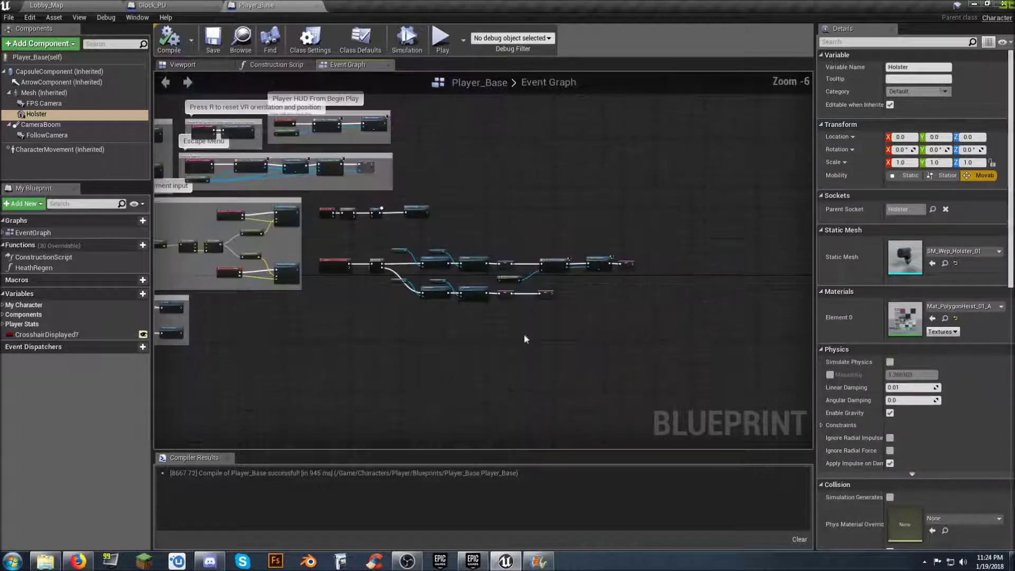
{"action": "left_click_drag", "start_coordinate": [647, 326], "coordinate": [321, 253]}
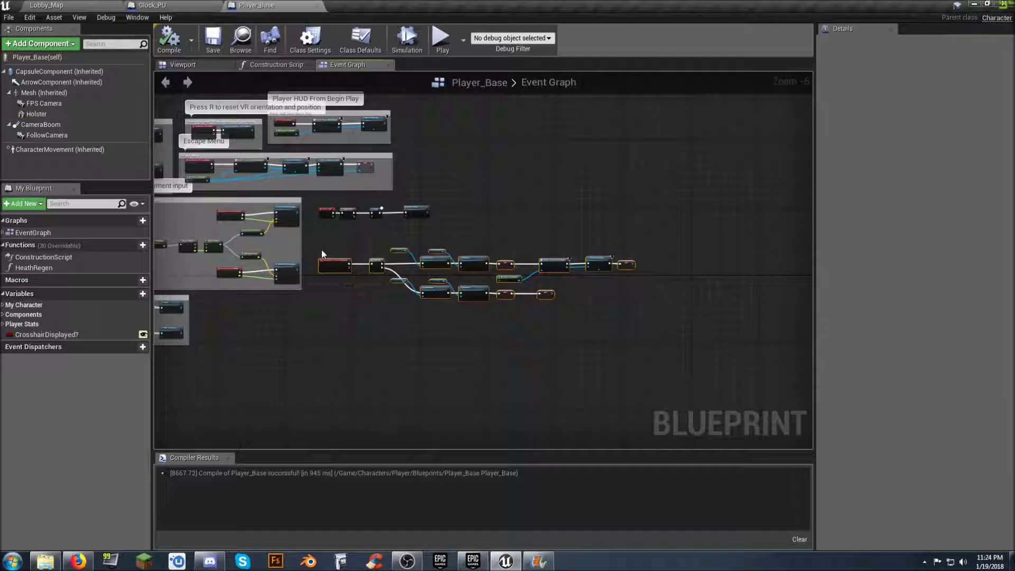
{"action": "key", "text": "c"}
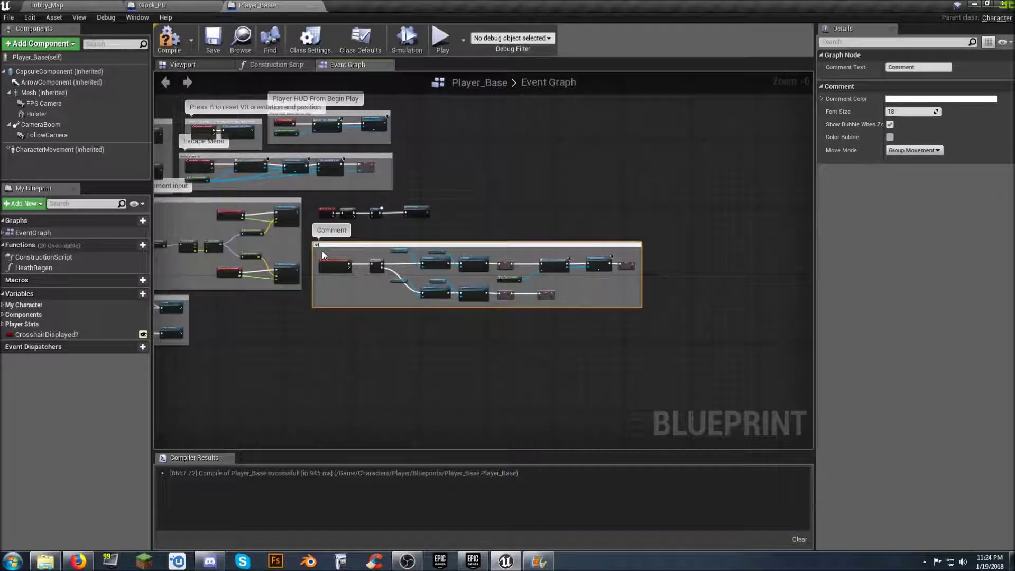
{"action": "type", "text": "FPS view"}
{"action": "key", "text": "Return"}
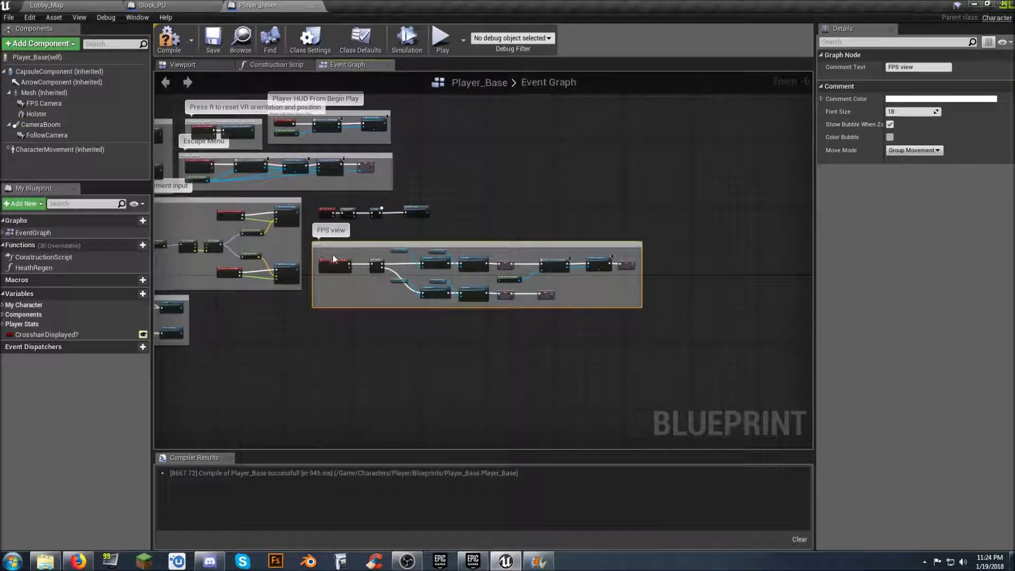
- Move the FPS view comment group beside the Player HUD and Escape Menu groups, above the Event Tick nodes, and save Player_Base
{"action": "right_click_drag", "start_coordinate": [326, 337], "coordinate": [445, 386]}
{"action": "left_click_drag", "start_coordinate": [498, 298], "coordinate": [582, 163]}
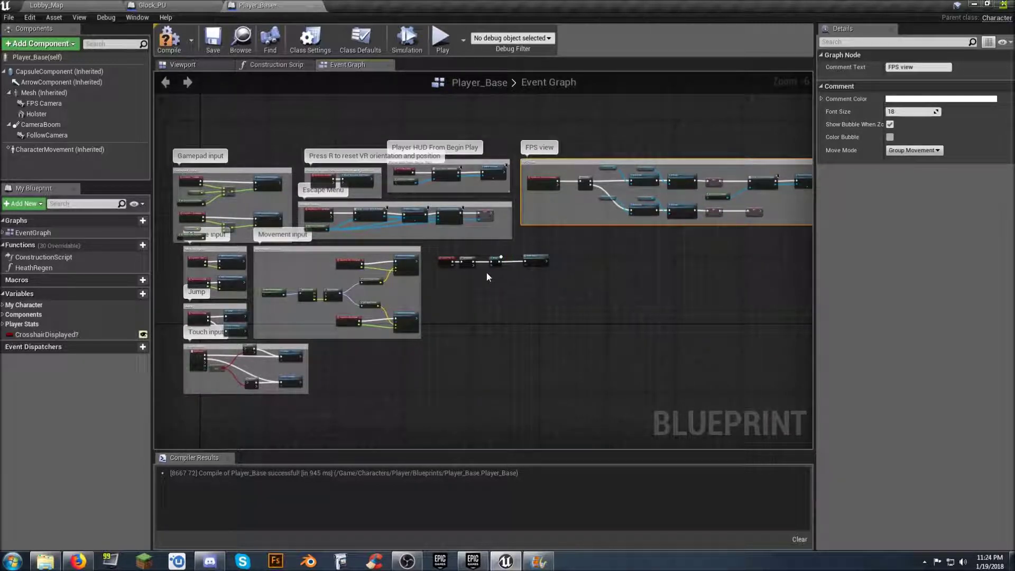
{"action": "left_click", "coordinate": [477, 293]}
{"action": "scroll", "coordinate": [476, 292], "scroll_direction": "up", "scroll_amount": 5}
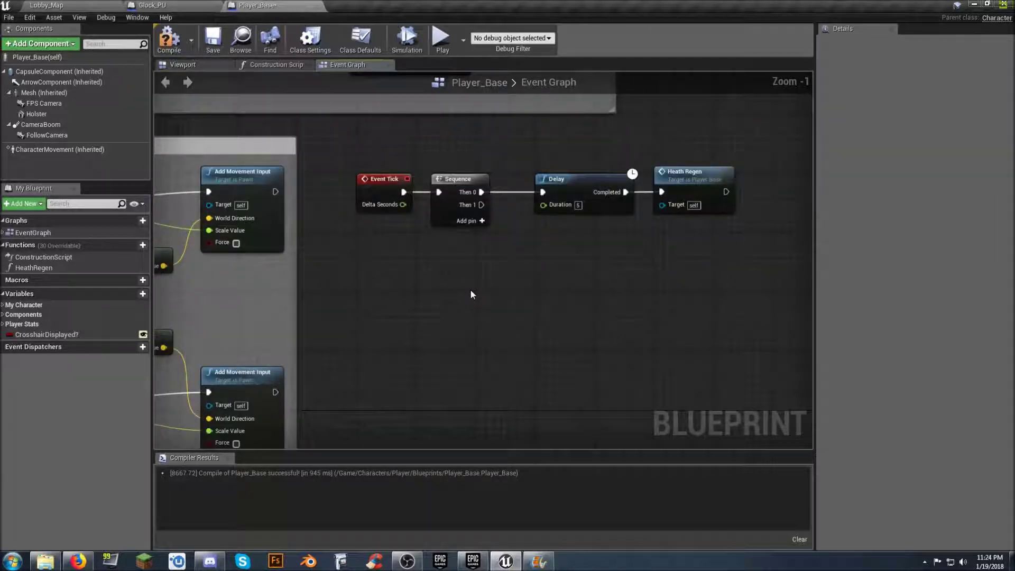
{"action": "right_click_drag", "start_coordinate": [471, 290], "coordinate": [447, 259]}
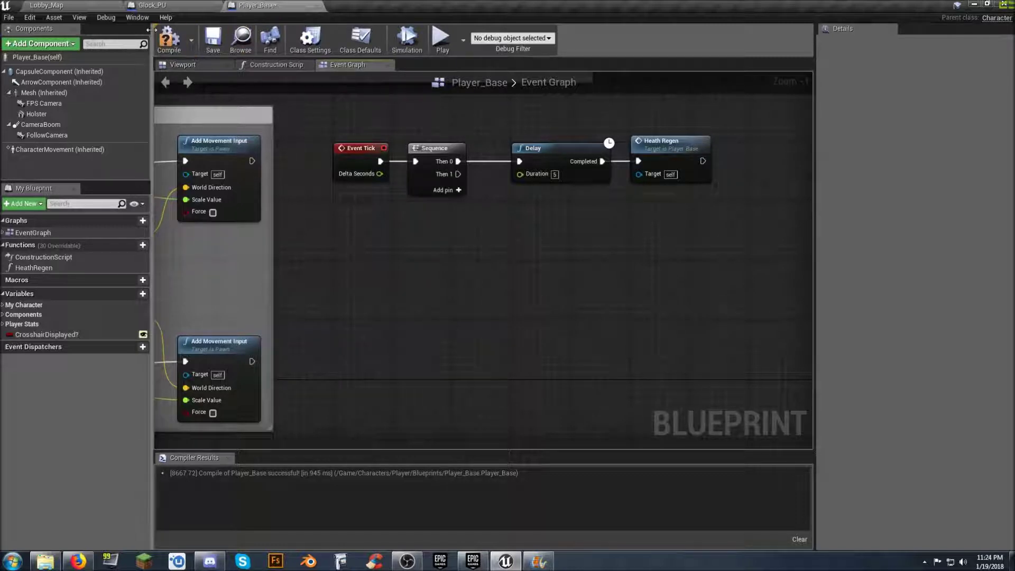
{"action": "left_click", "coordinate": [214, 41]}
- Open the event graph of the Glock_PU blueprint
{"action": "left_click", "coordinate": [182, 9]}
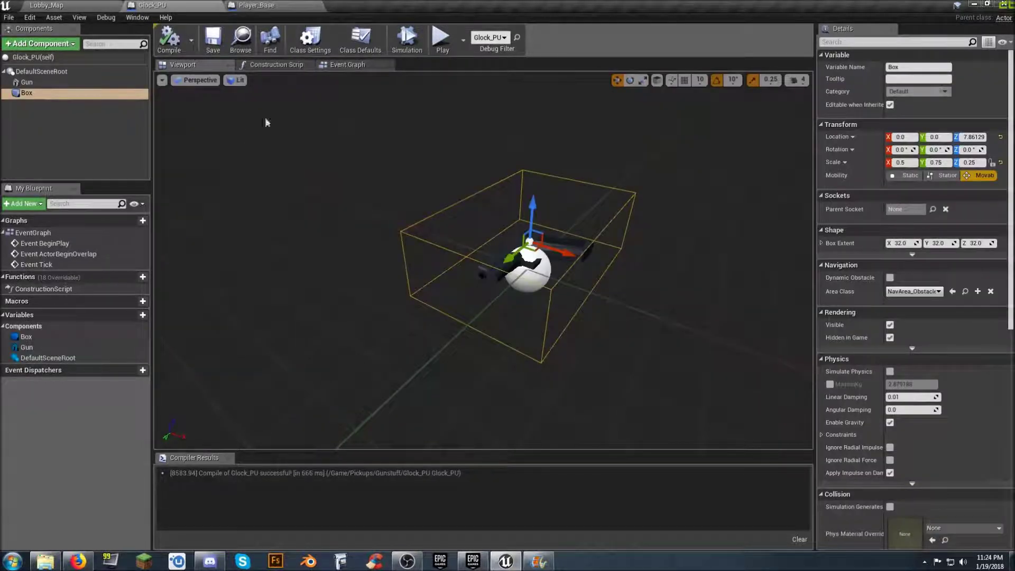
{"action": "left_click", "coordinate": [350, 68]}
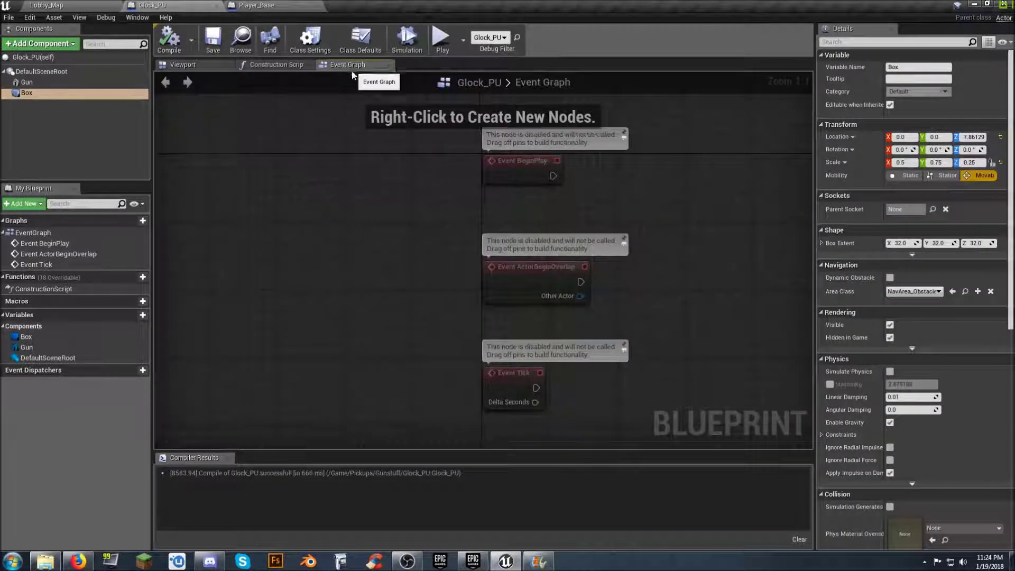
- Delete the three disabled default event nodes from the Glock_PU event graph
{"action": "right_click_drag", "start_coordinate": [684, 218], "coordinate": [593, 208]}
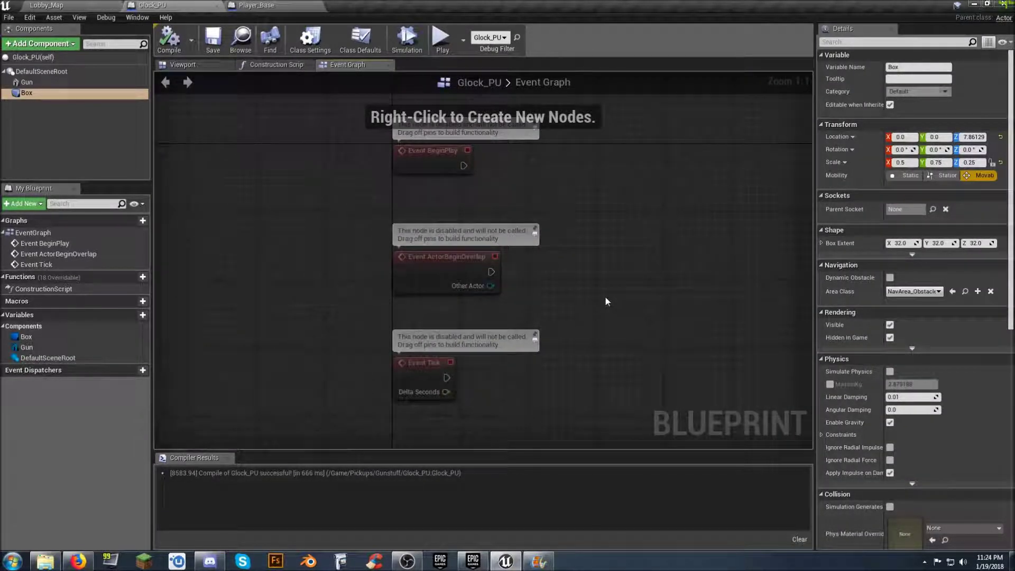
{"action": "left_click_drag", "start_coordinate": [550, 419], "coordinate": [392, 128]}
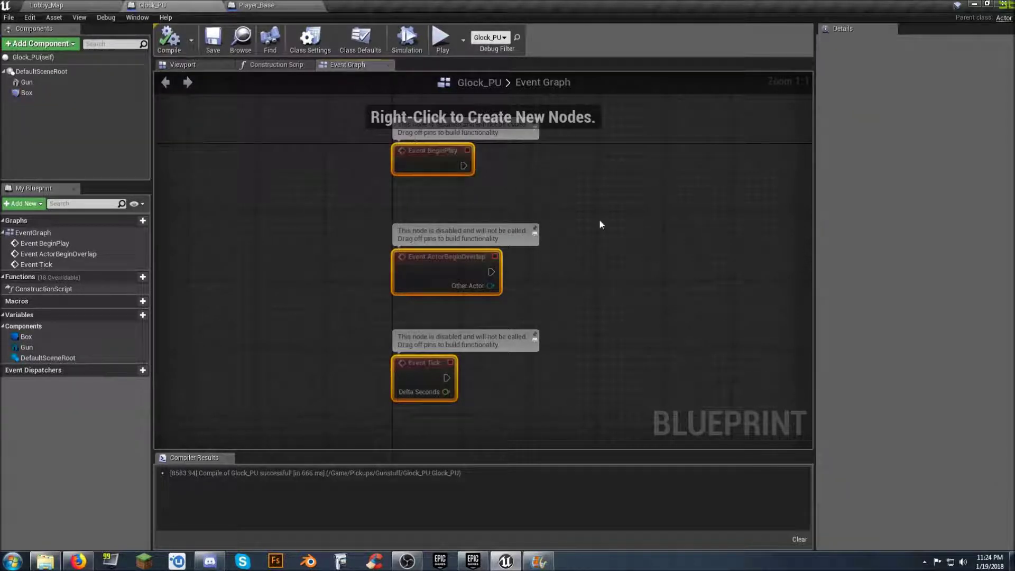
{"action": "key", "text": "Delete"}
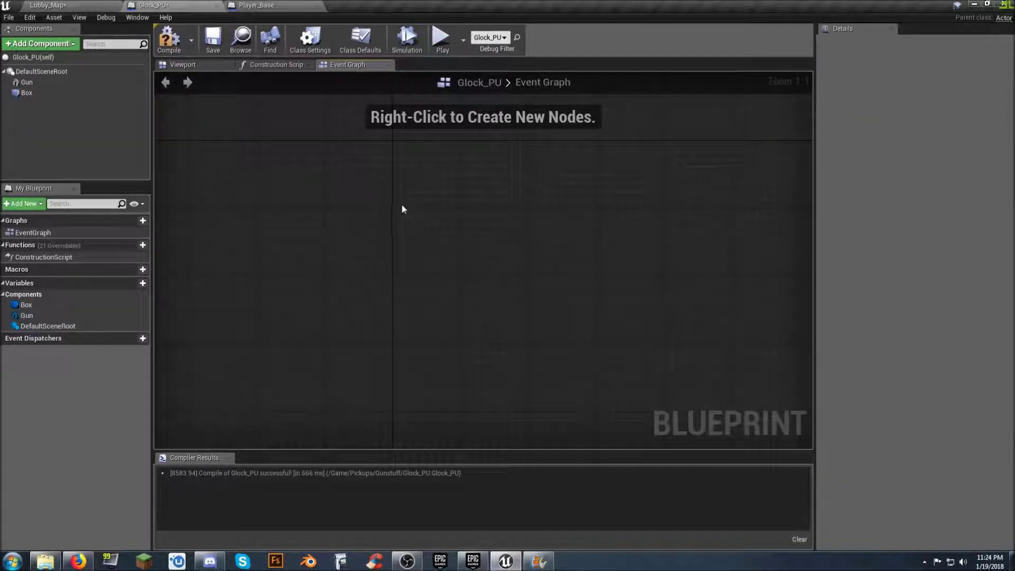
- Add an On Component Begin Overlap event for the Box component to the Glock_PU event graph
{"action": "left_click", "coordinate": [51, 95]}
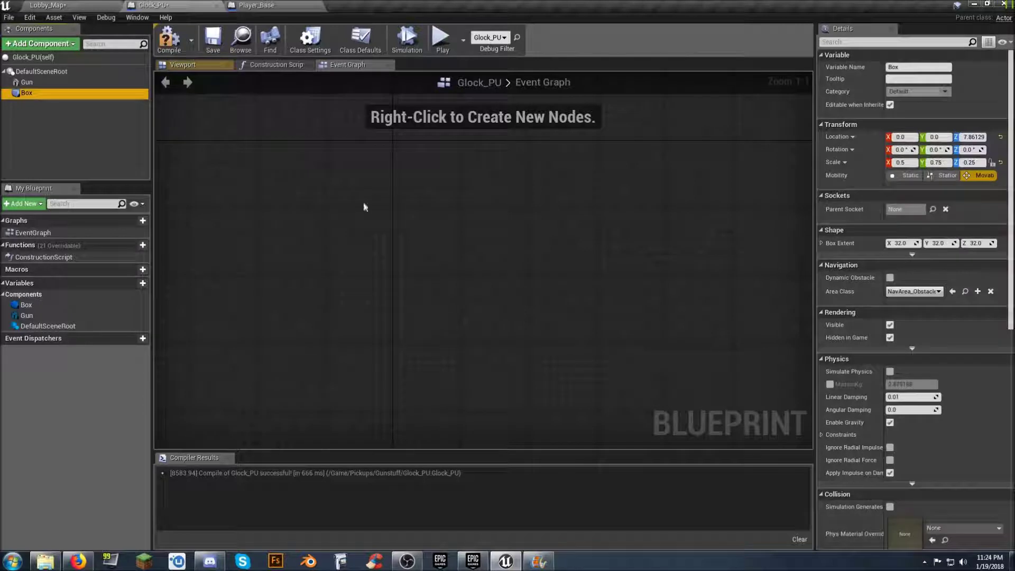
{"action": "left_click_drag", "start_coordinate": [1007, 283], "coordinate": [1012, 501]}
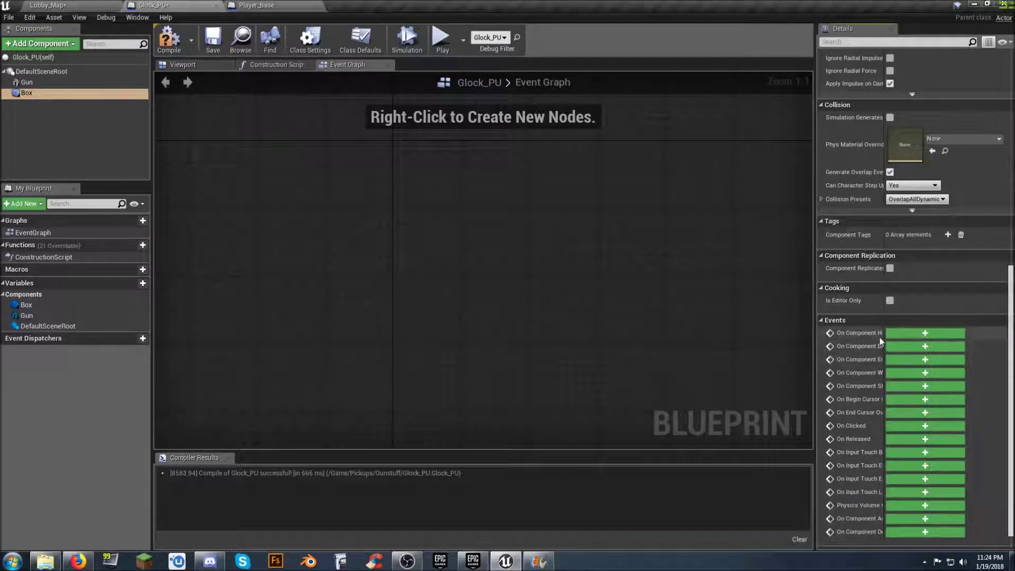
{"action": "left_click_drag", "start_coordinate": [884, 332], "coordinate": [910, 330]}
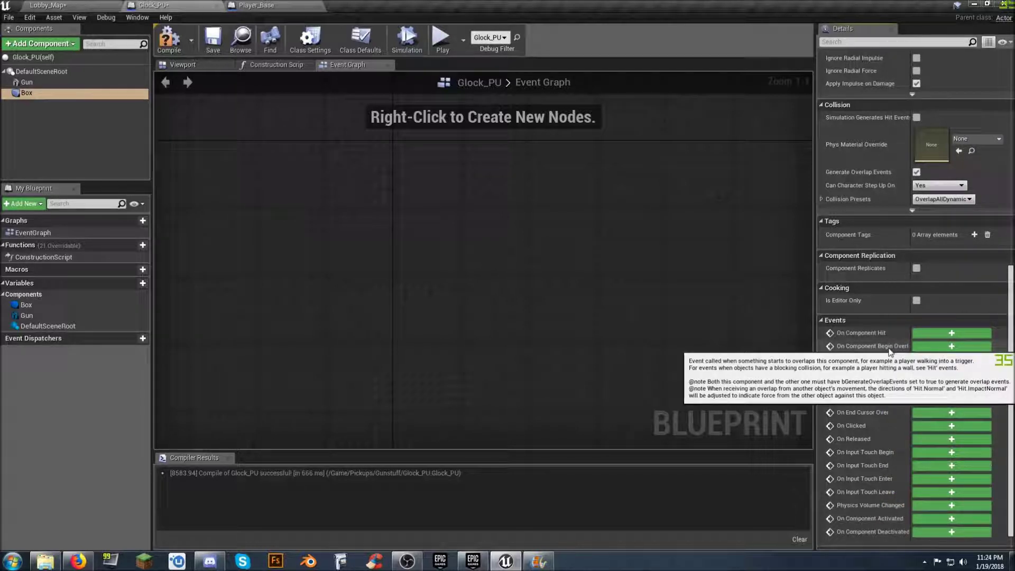
{"action": "left_click", "coordinate": [921, 346]}
- Add a Cast To Player_Base node fed by the overlap event's Other Actor and align it beside the event
{"action": "right_click_drag", "start_coordinate": [614, 275], "coordinate": [483, 234]}
{"action": "left_click_drag", "start_coordinate": [411, 217], "coordinate": [483, 210]}
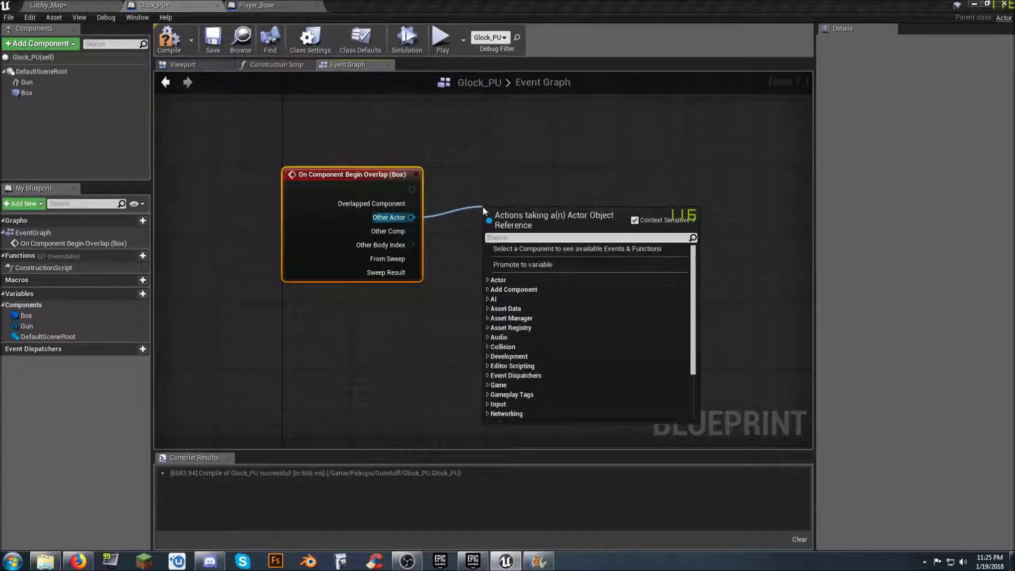
{"action": "type", "text": "player"}
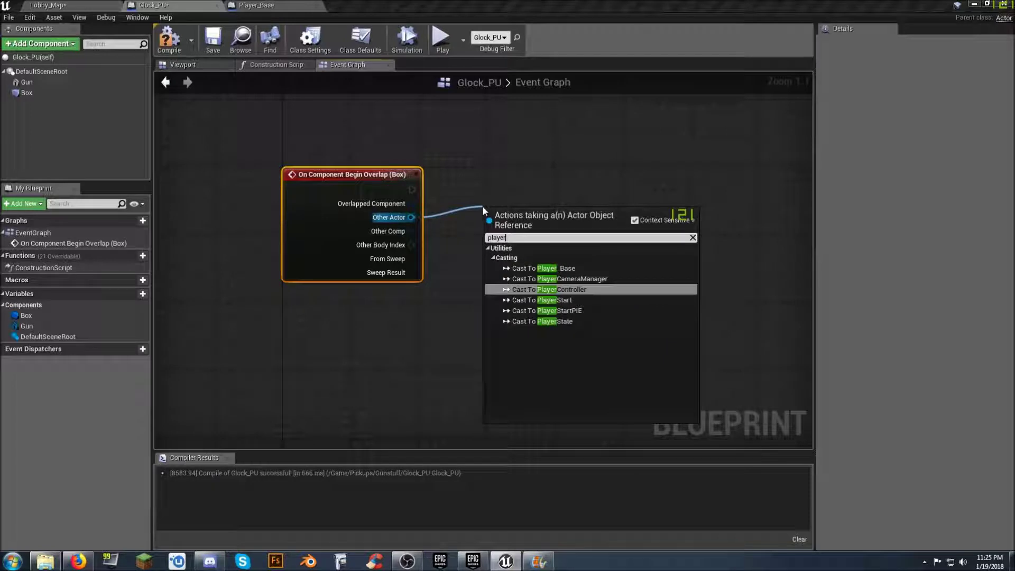
{"action": "left_click", "coordinate": [555, 268]}
{"action": "left_click_drag", "start_coordinate": [537, 222], "coordinate": [526, 181]}
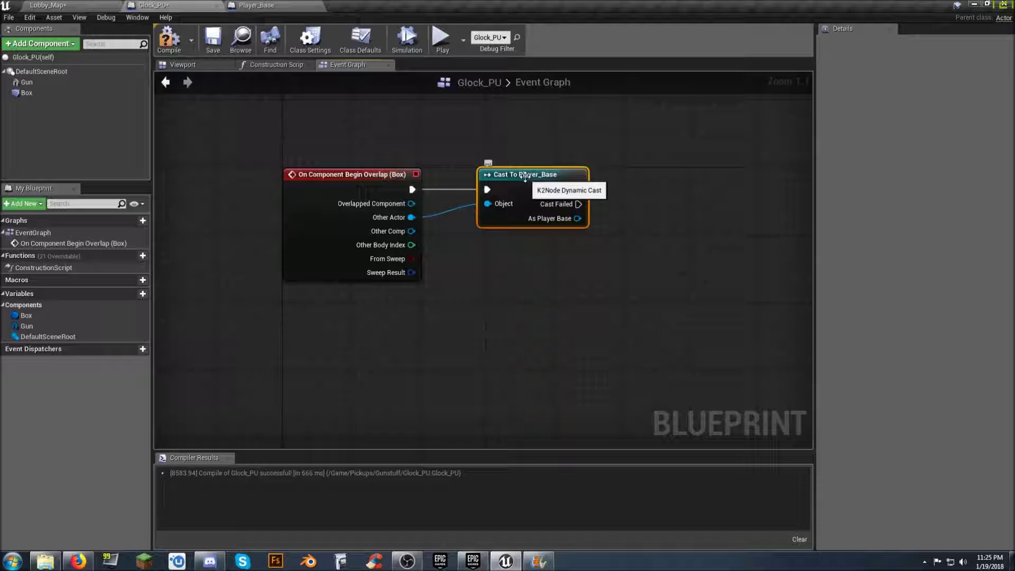
{"action": "left_click", "coordinate": [526, 270]}
- Place a Gun component reference in the graph and add a DestroyActor node that runs after the Player_Base cast
{"action": "right_click_drag", "start_coordinate": [556, 263], "coordinate": [523, 257]}
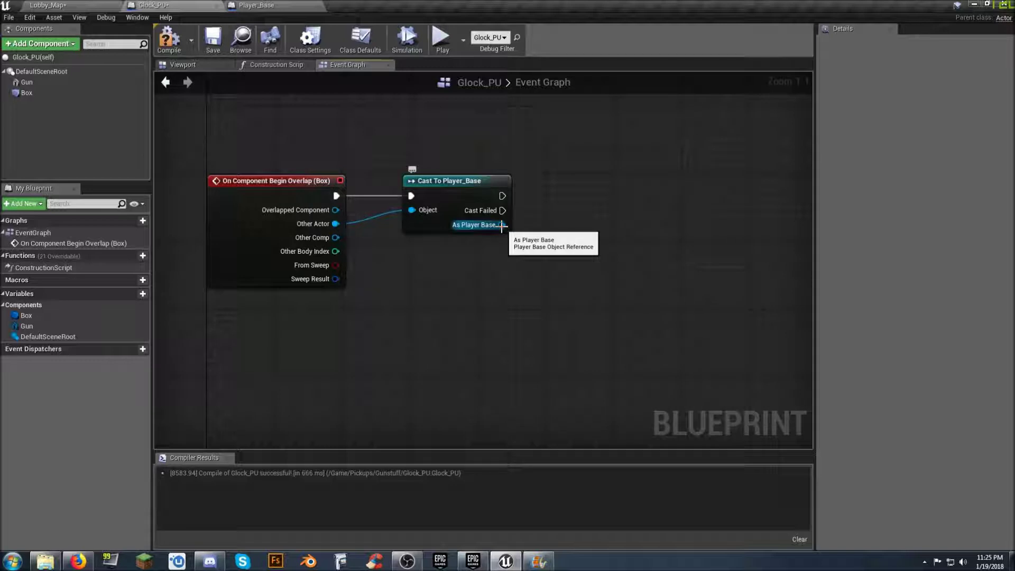
{"action": "left_click_drag", "start_coordinate": [26, 82], "coordinate": [449, 281]}
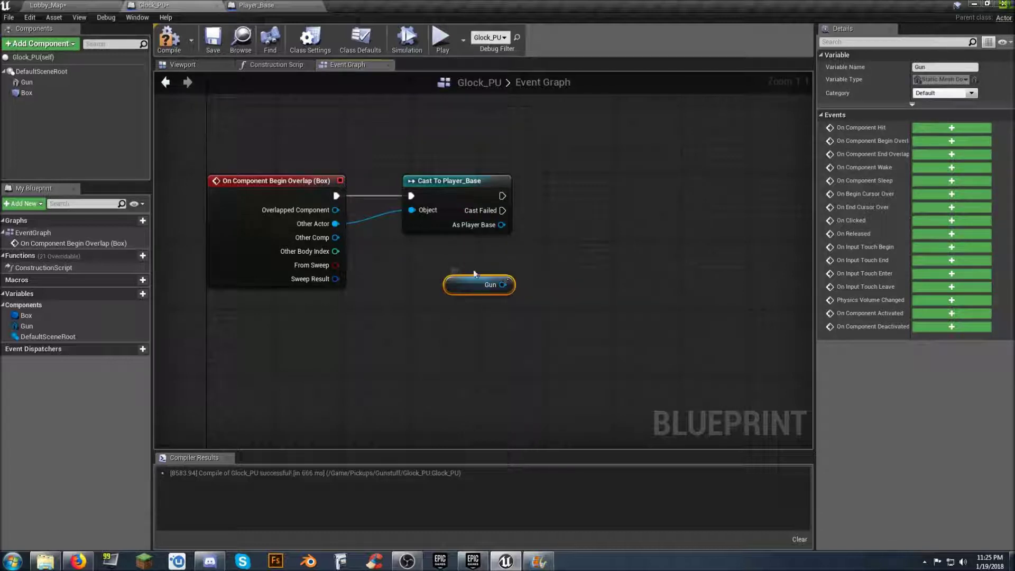
{"action": "left_click_drag", "start_coordinate": [500, 196], "coordinate": [571, 195]}
{"action": "type", "text": "destr"}
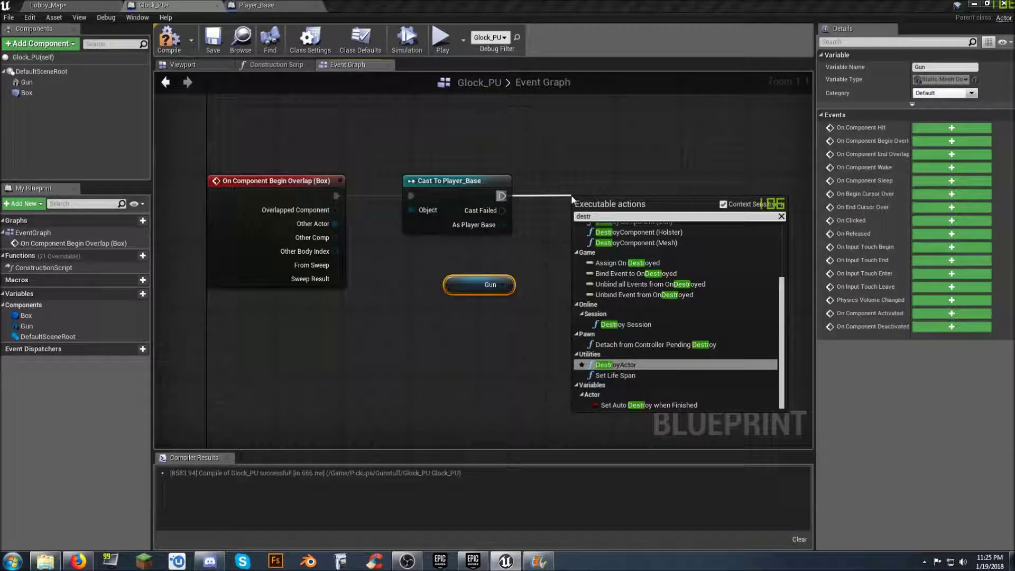
{"action": "left_click", "coordinate": [614, 364]}
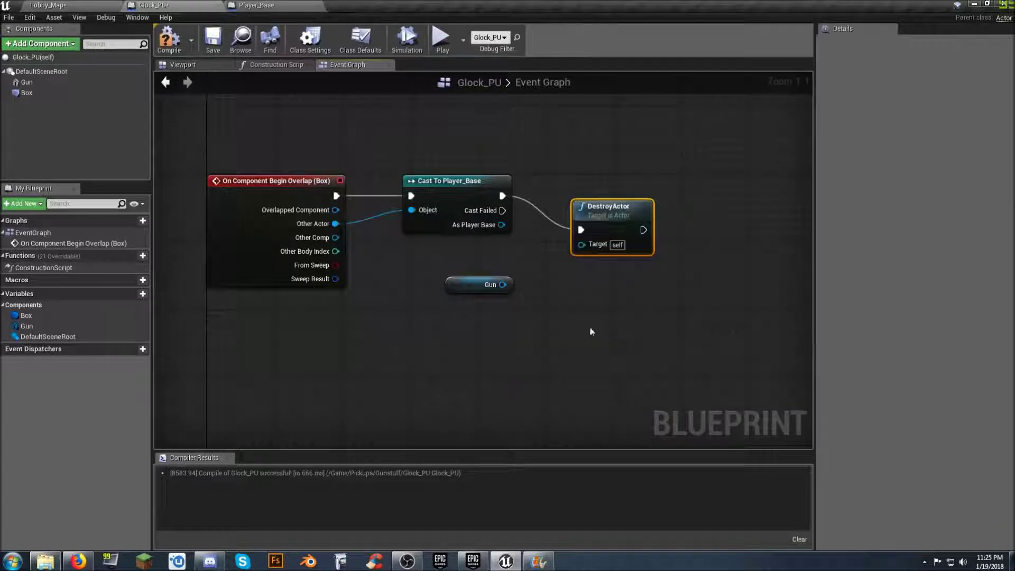
- Remove the Gun reference from the graph, leaving the DestroyActor target as self
{"action": "left_click_drag", "start_coordinate": [504, 285], "coordinate": [530, 264]}
{"action": "left_click", "coordinate": [461, 286]}
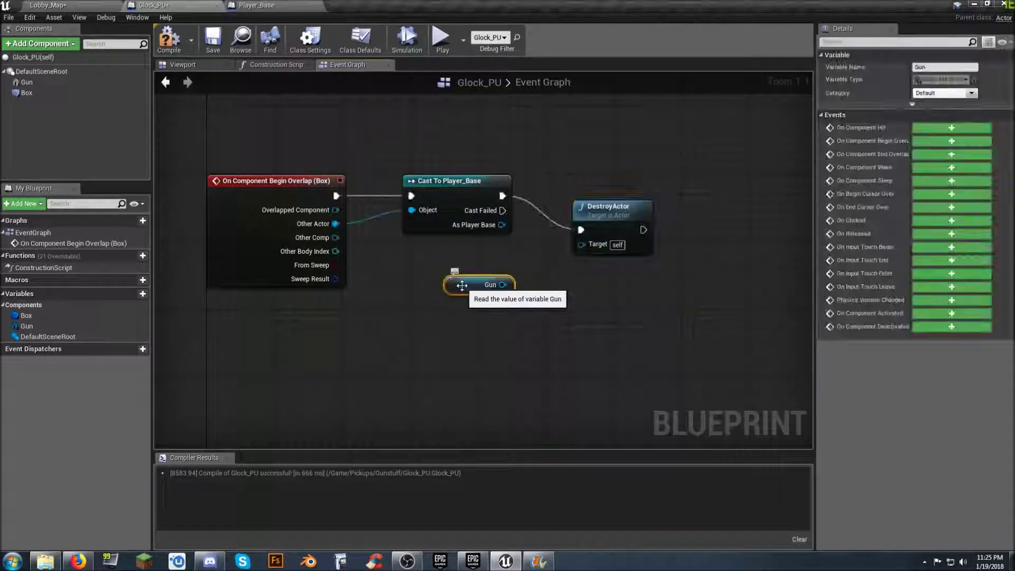
{"action": "key", "text": "Delete"}
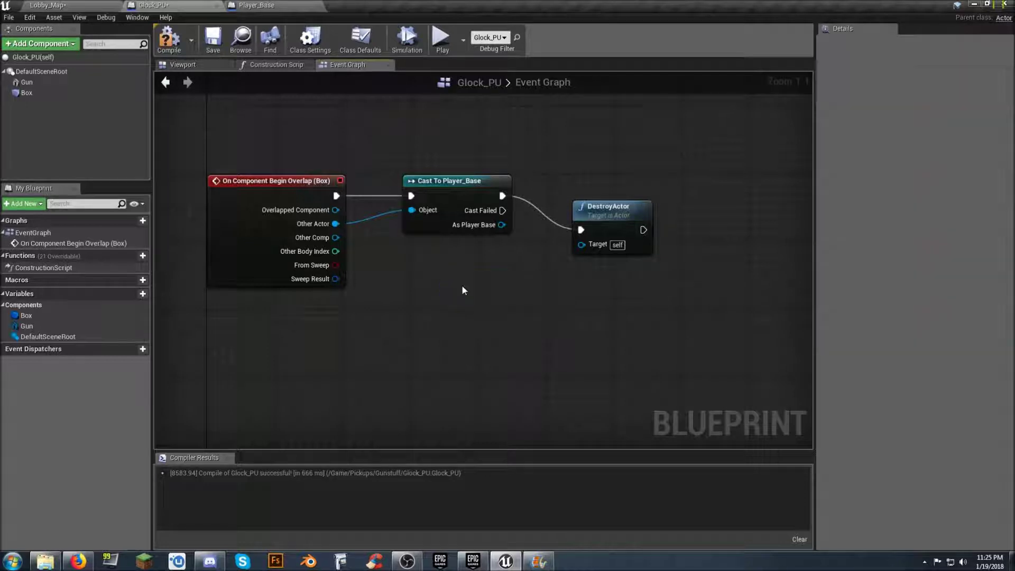
- Rewire DestroyActor to run between the Box overlap event and the Player_Base cast, and compile and save Glock_PU
{"action": "left_click_drag", "start_coordinate": [606, 215], "coordinate": [372, 265]}
{"action": "left_click", "coordinate": [535, 271]}
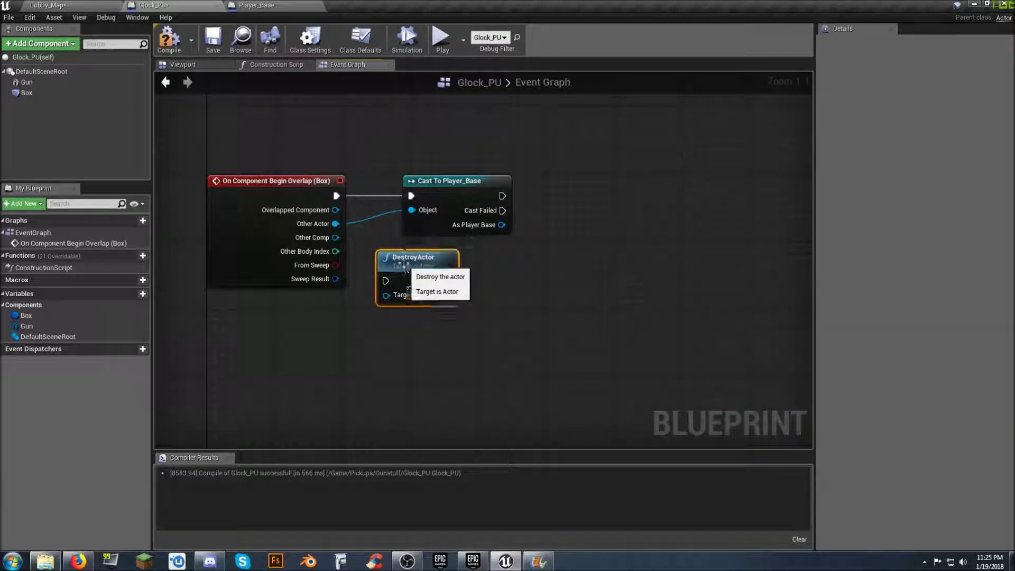
{"action": "left_click_drag", "start_coordinate": [438, 184], "coordinate": [531, 183]}
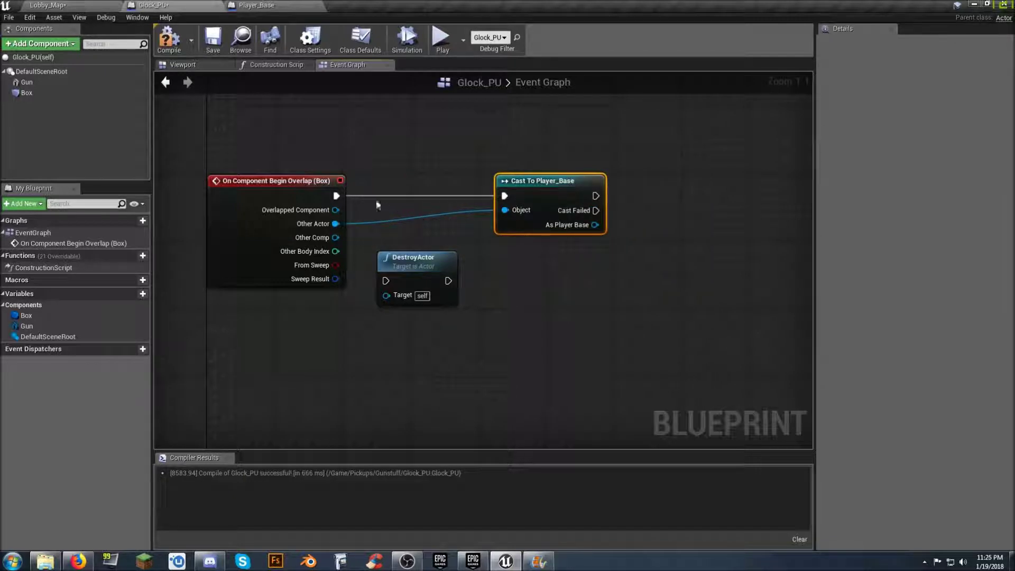
{"action": "left_click_drag", "start_coordinate": [344, 195], "coordinate": [505, 196]}
{"action": "left_click_drag", "start_coordinate": [434, 266], "coordinate": [433, 181]}
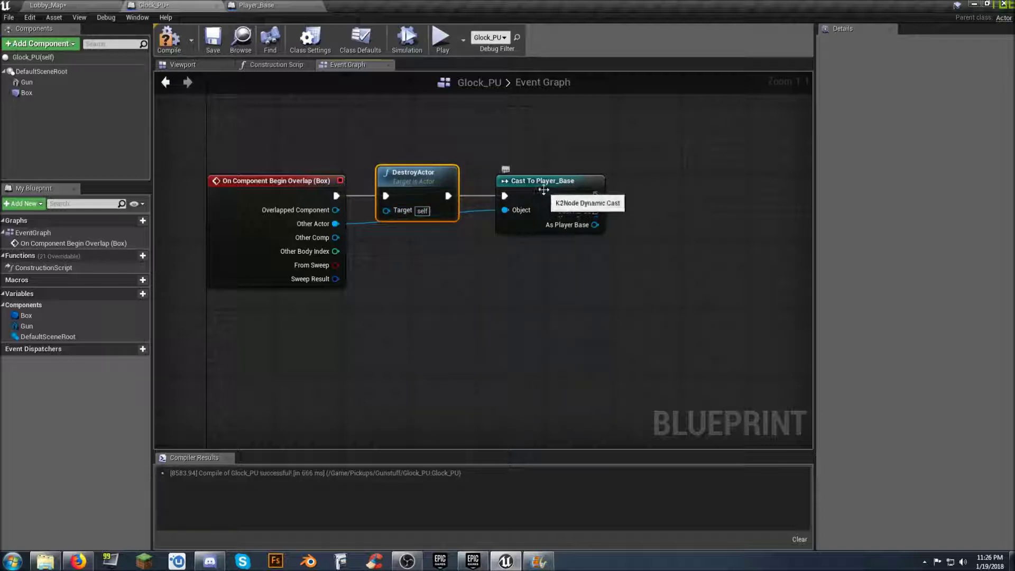
{"action": "left_click", "coordinate": [213, 42]}
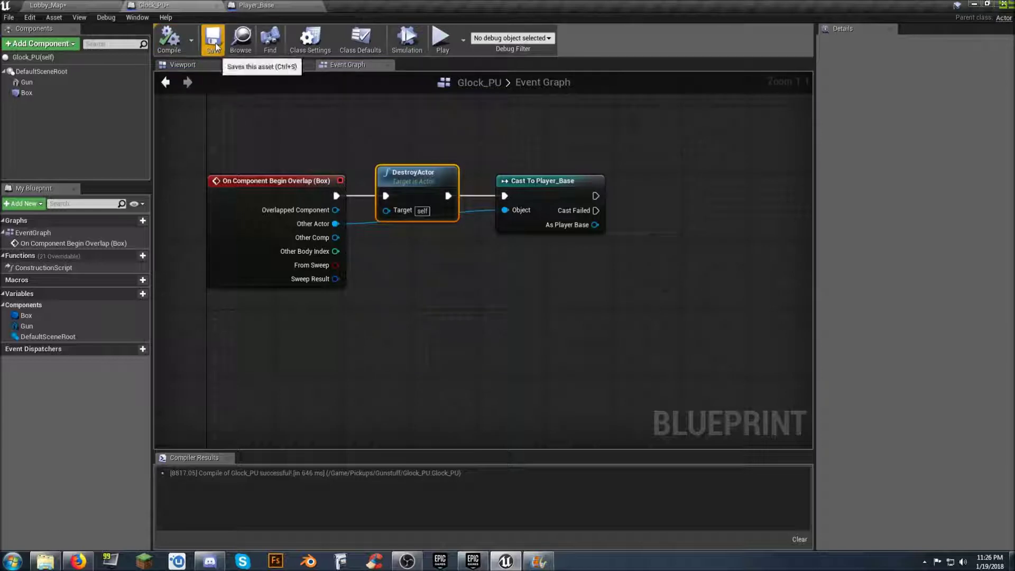
- Play Lobby_Map, run the character over the pistol to test the overlap destruction, and end the session
{"action": "left_click", "coordinate": [83, 7]}
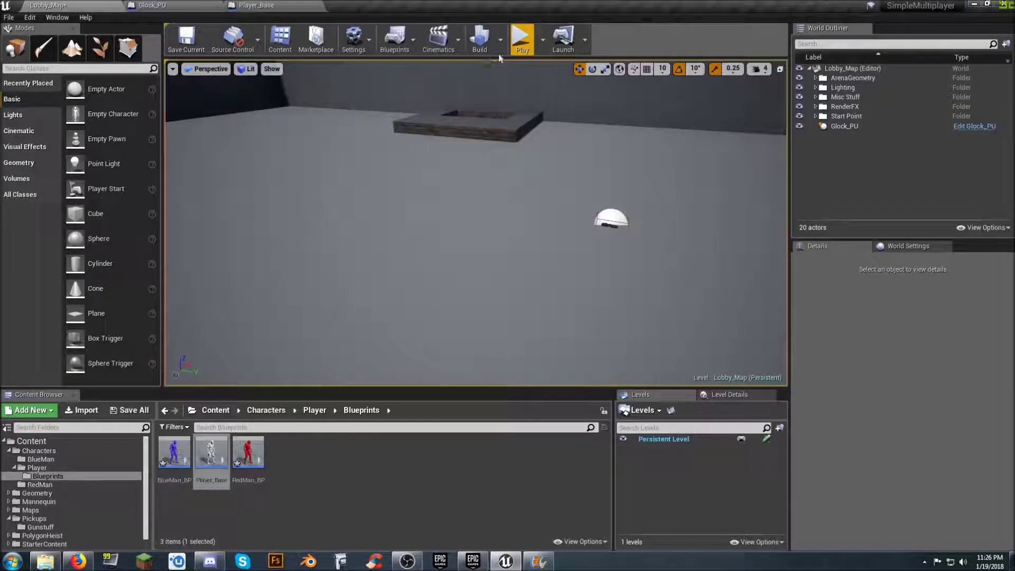
{"action": "left_click", "coordinate": [522, 38]}
{"action": "key", "text": "w"}
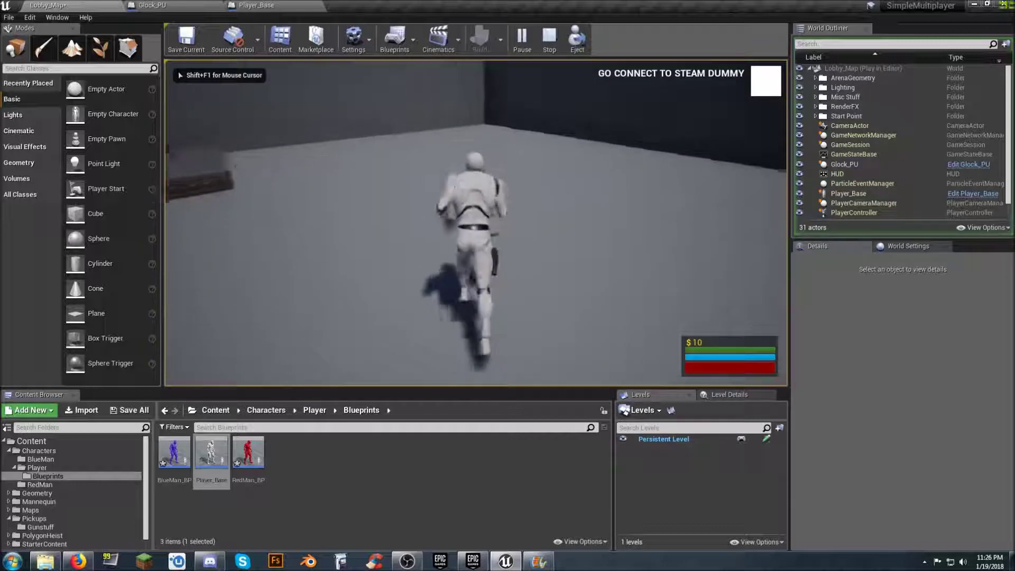
{"action": "key", "text": "a"}
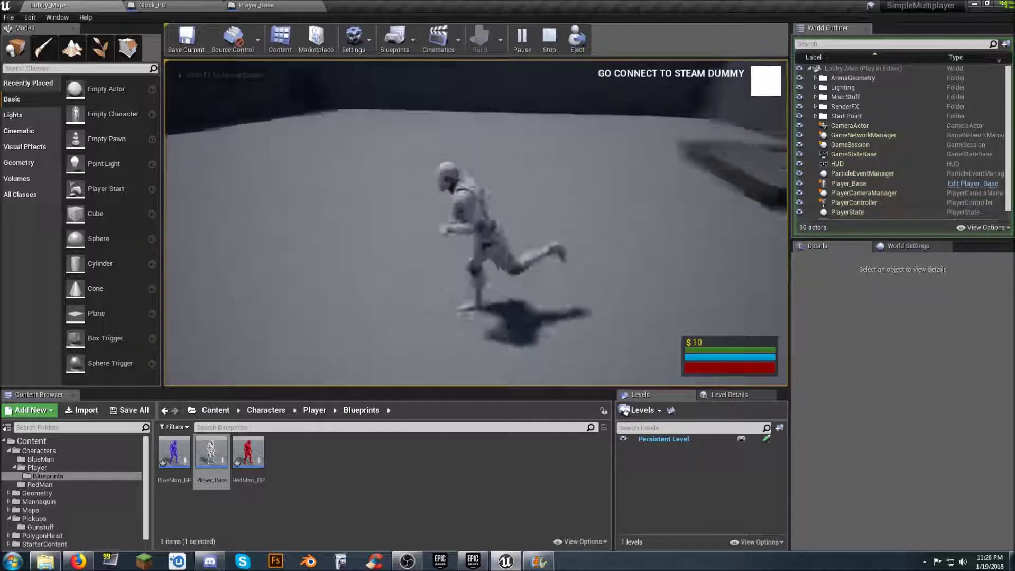
{"action": "key", "text": "w"}
{"action": "key", "text": "Escape"}
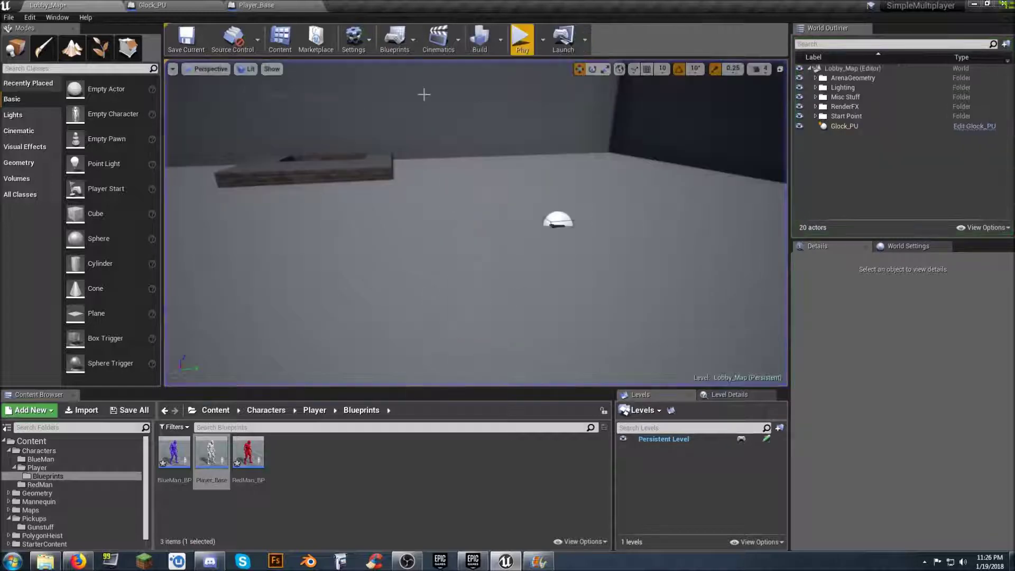
- Try a Spawn Actor from Class node after the cast in Glock_PU, owned by As Player Base, and delete it
{"action": "left_click", "coordinate": [261, 7]}
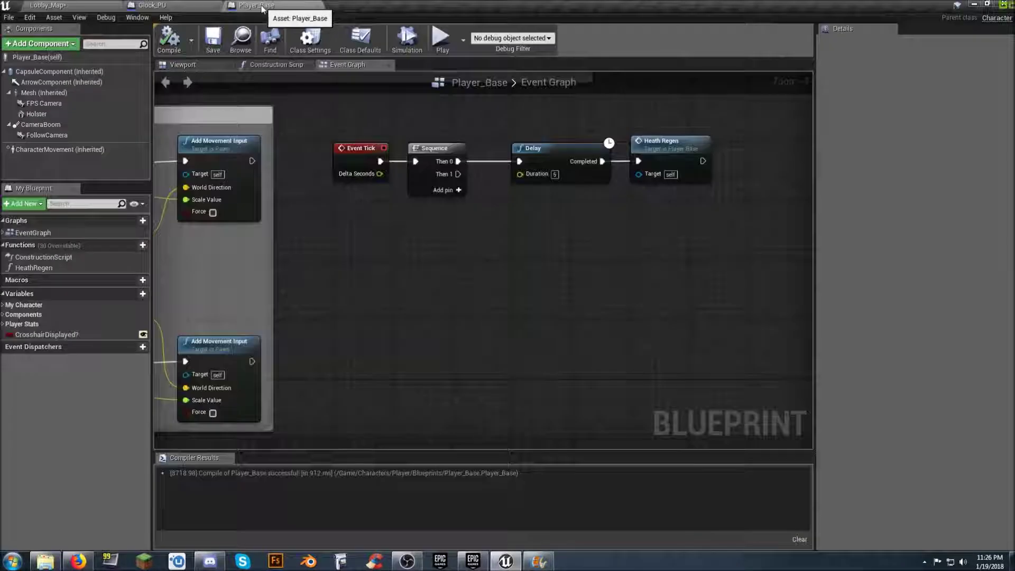
{"action": "left_click", "coordinate": [178, 7]}
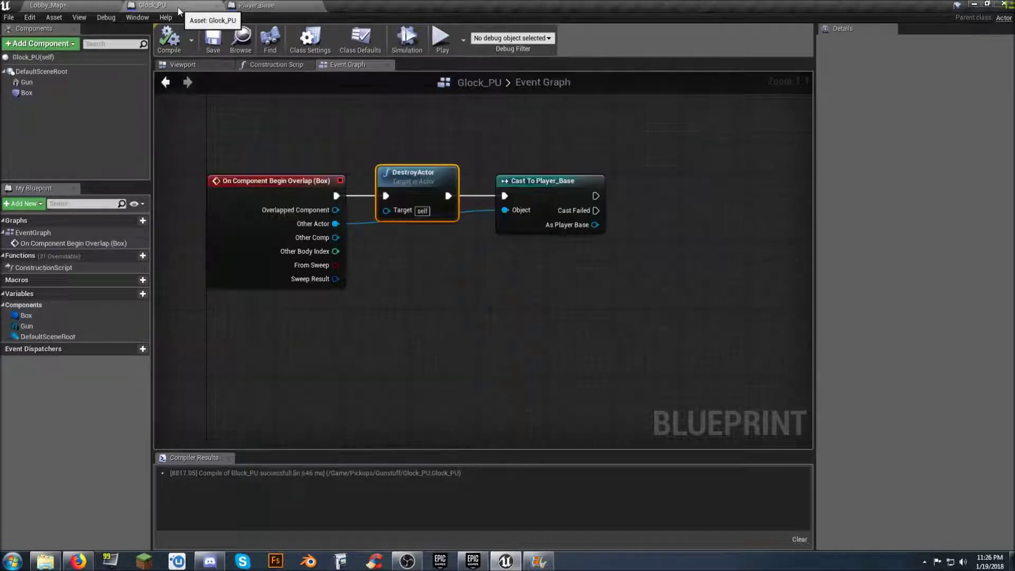
{"action": "right_click_drag", "start_coordinate": [539, 275], "coordinate": [419, 265]}
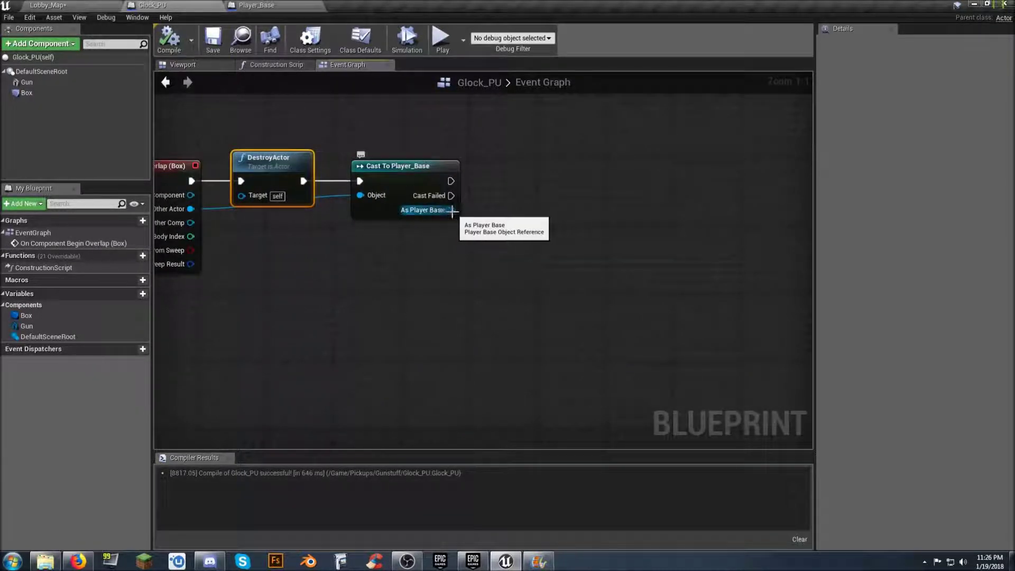
{"action": "left_click_drag", "start_coordinate": [450, 211], "coordinate": [525, 236]}
{"action": "type", "text": "spawn"}
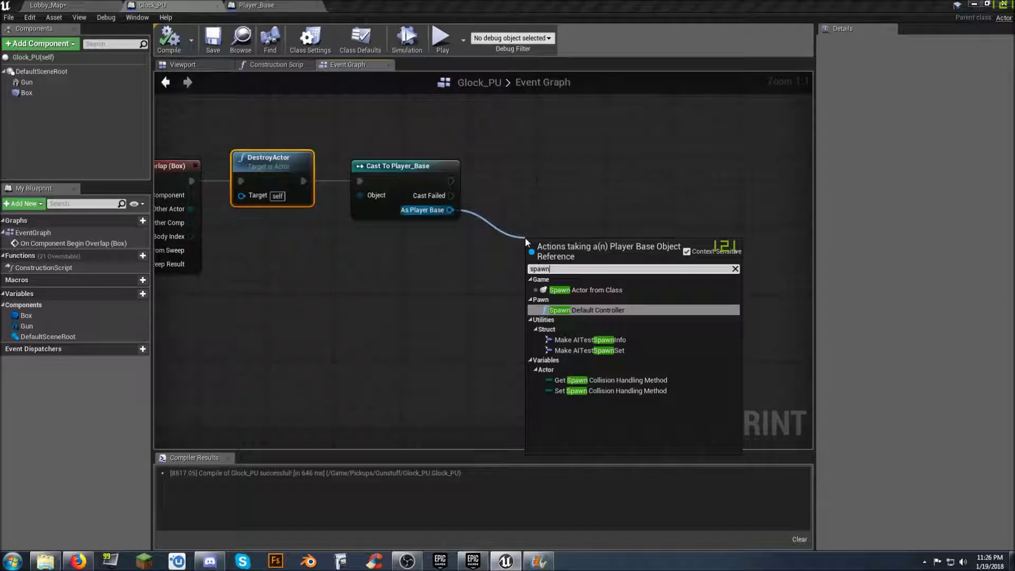
{"action": "left_click", "coordinate": [577, 290]}
{"action": "left_click_drag", "start_coordinate": [580, 245], "coordinate": [589, 169]}
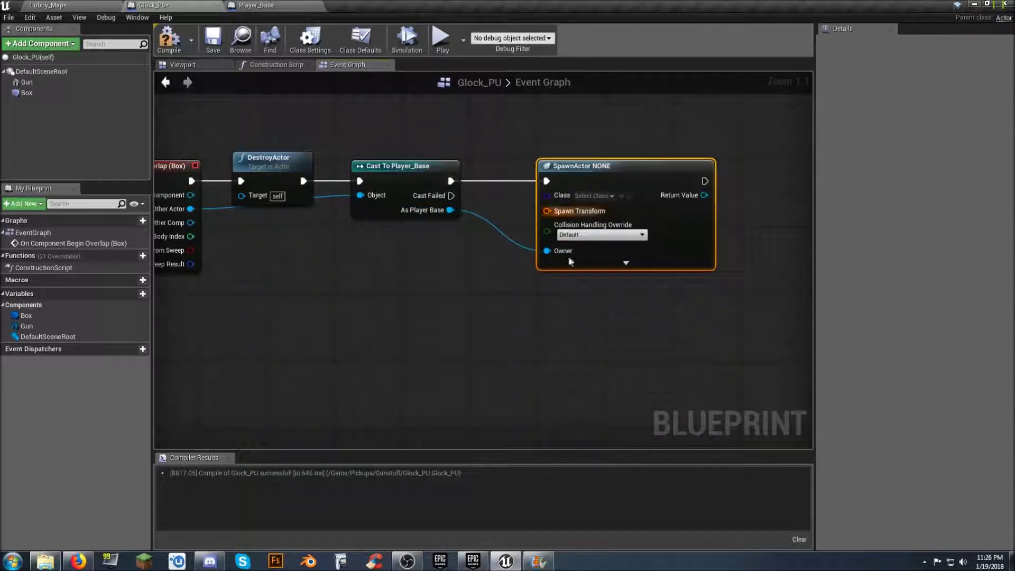
{"action": "left_click", "coordinate": [627, 264]}
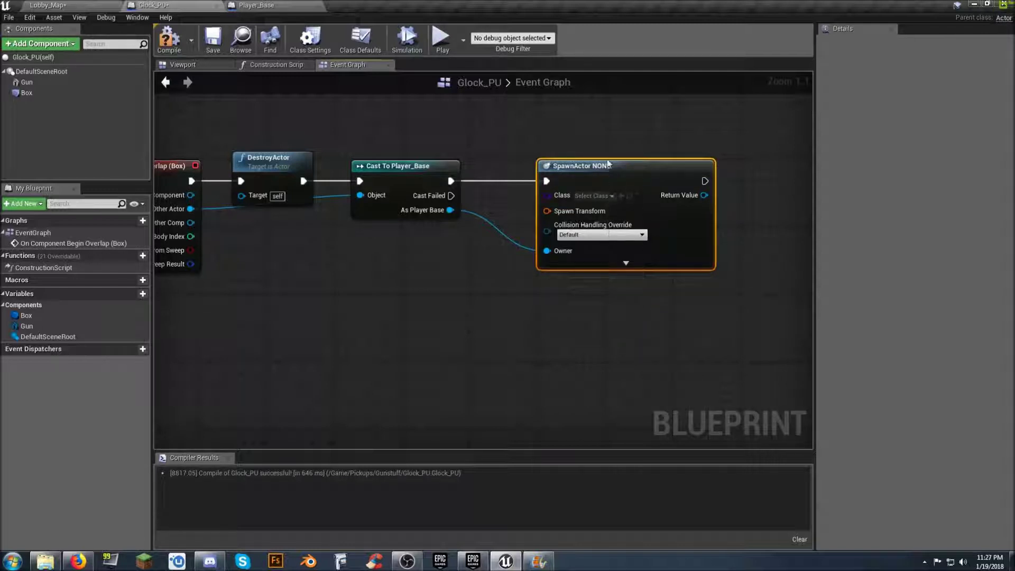
{"action": "key", "text": "Delete"}
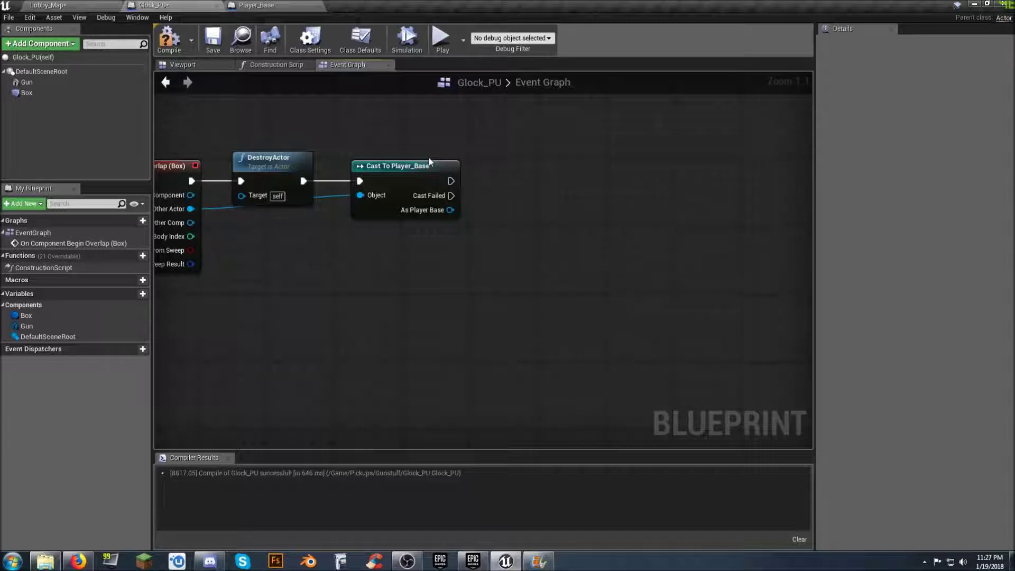
- Create a Boolean variable named Glock_PickedUp in the Player_Base blueprint and set its replication to Replicated
{"action": "left_click", "coordinate": [258, 5]}
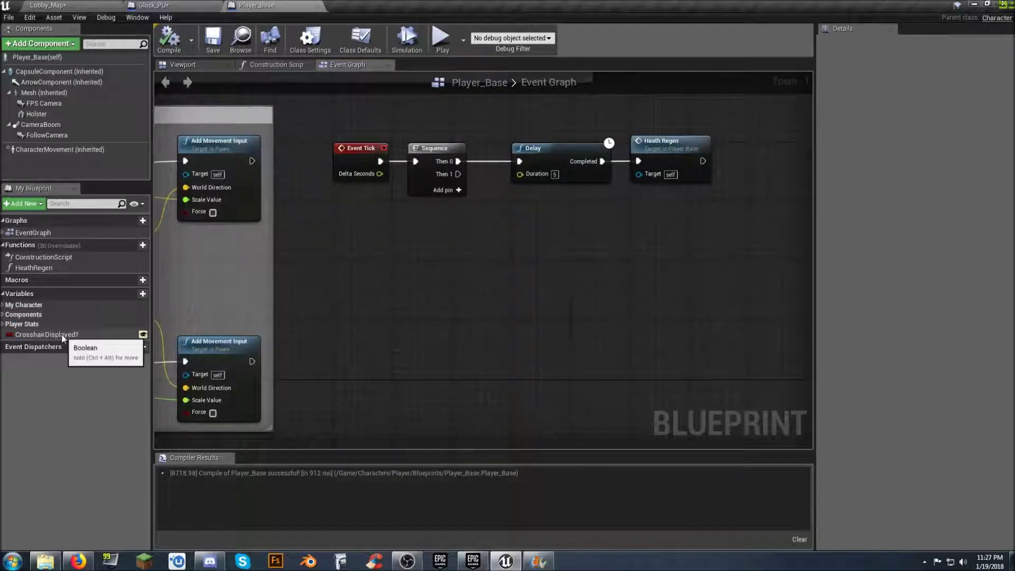
{"action": "left_click", "coordinate": [134, 296]}
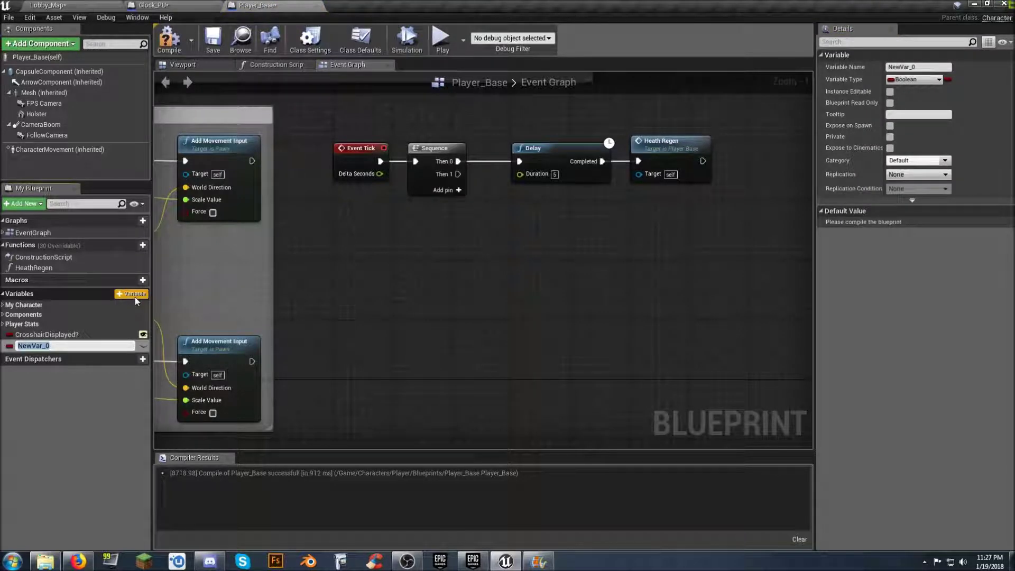
{"action": "type", "text": "P"}
{"action": "key", "text": "BackSpace"}
{"action": "type", "text": "Glock_PickedUp"}
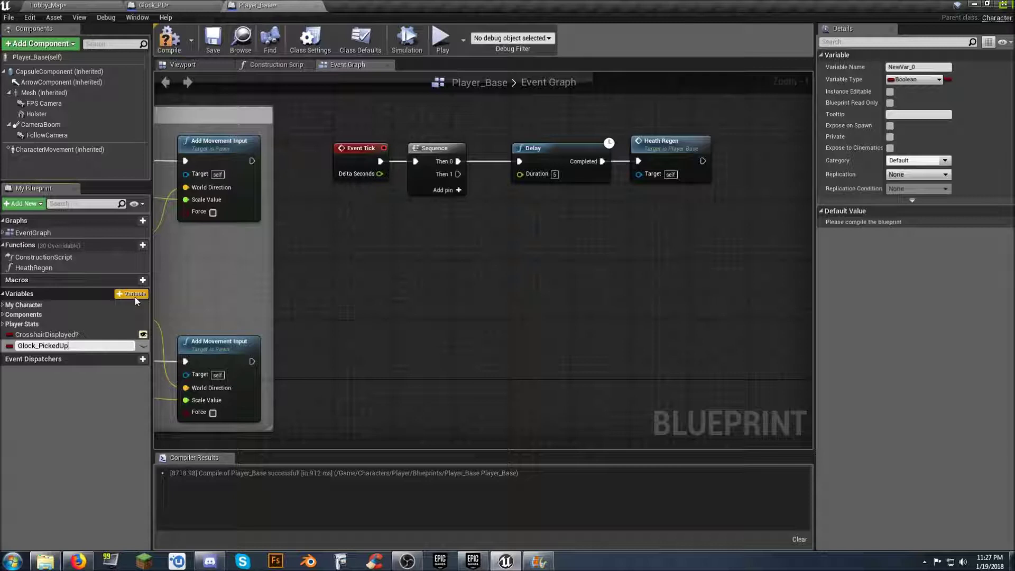
{"action": "key", "text": "Return"}
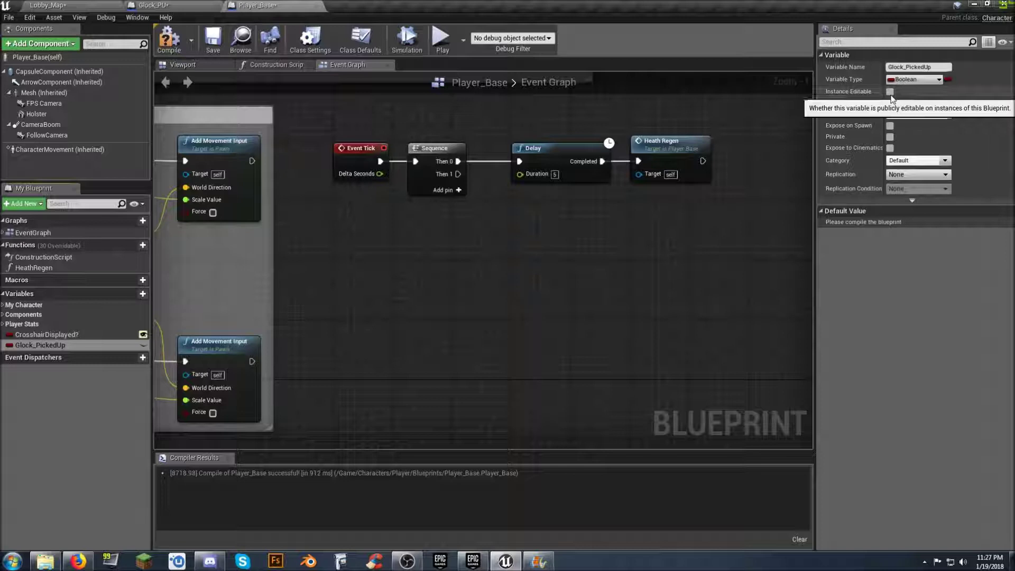
{"action": "left_click", "coordinate": [945, 174]}
{"action": "left_click", "coordinate": [924, 192]}
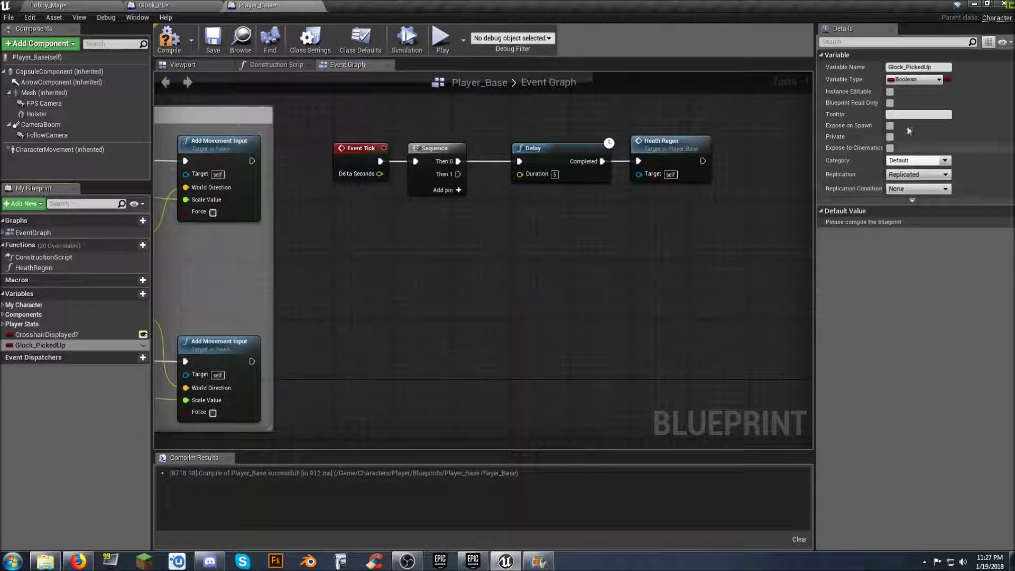
- Make the Glock_PickedUp variable Instance Editable and enable Expose on Spawn
{"action": "left_click", "coordinate": [889, 92]}
{"action": "left_click", "coordinate": [890, 125]}
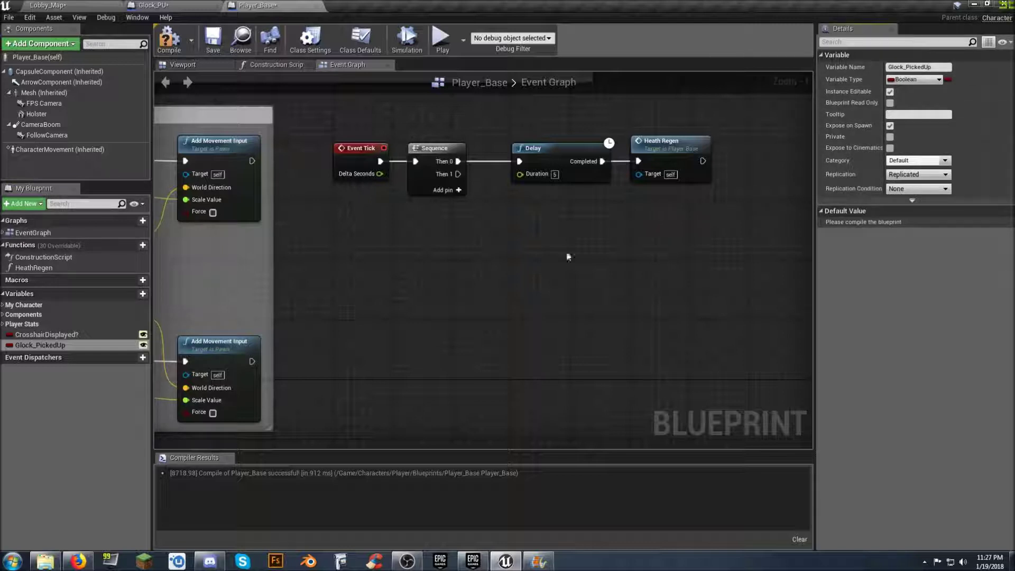
{"action": "right_click", "coordinate": [495, 260]}
{"action": "left_click", "coordinate": [474, 257]}
- Add a custom event named GlockPickedUp below Event Tick in the Player_Base event graph
{"action": "right_click_drag", "start_coordinate": [455, 244], "coordinate": [378, 275]}
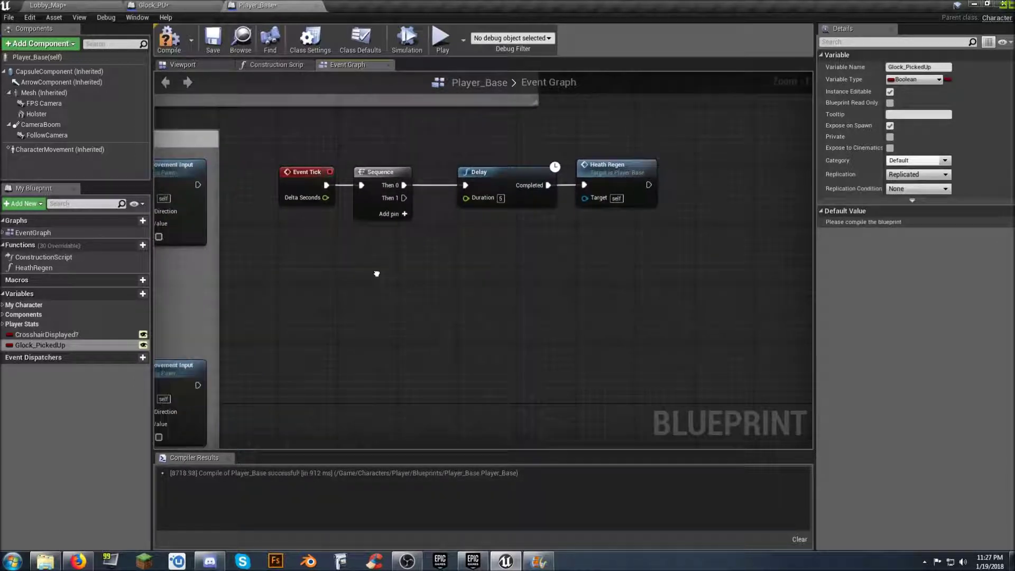
{"action": "right_click", "coordinate": [311, 307]}
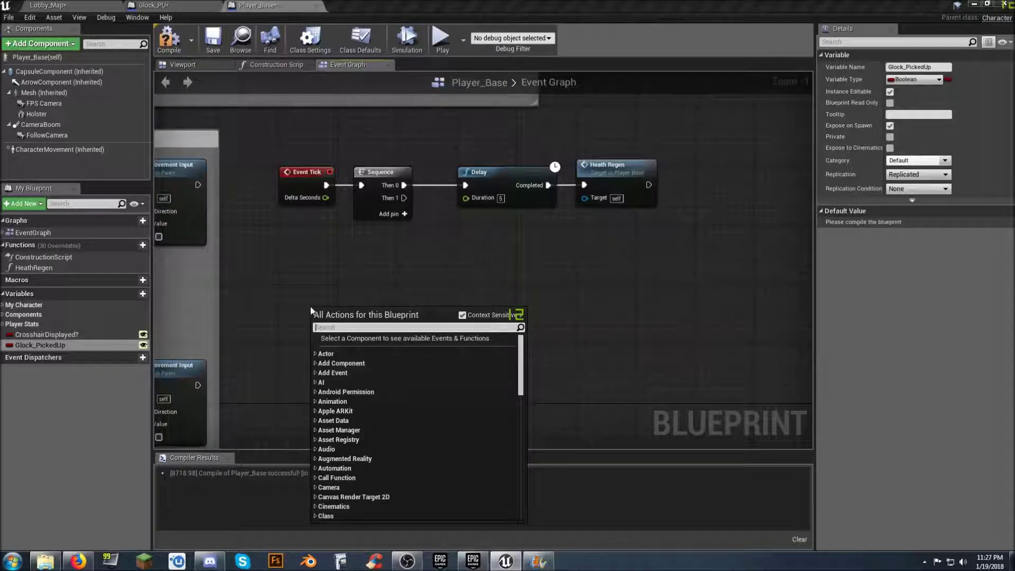
{"action": "type", "text": "custom"}
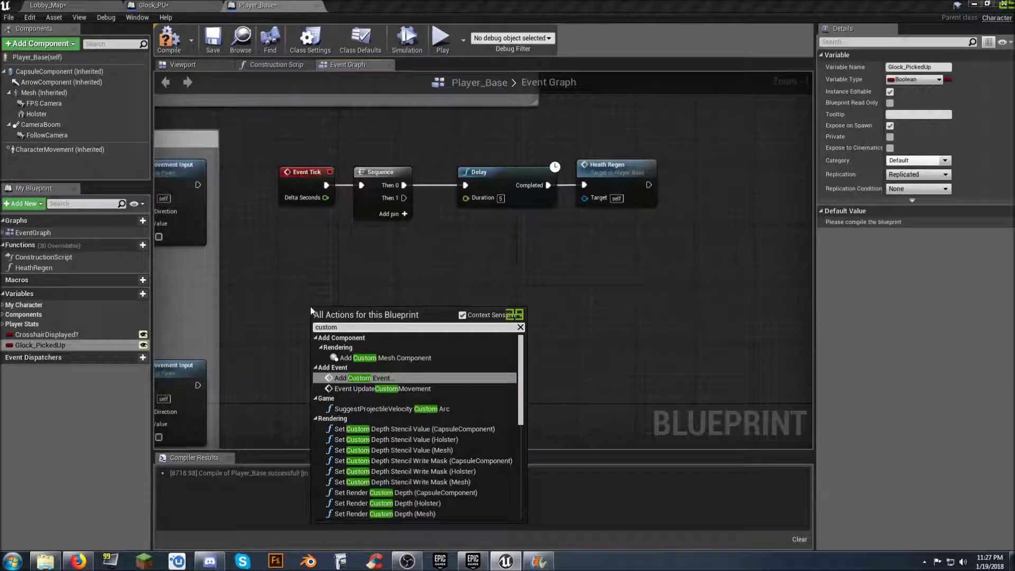
{"action": "key", "text": "Return"}
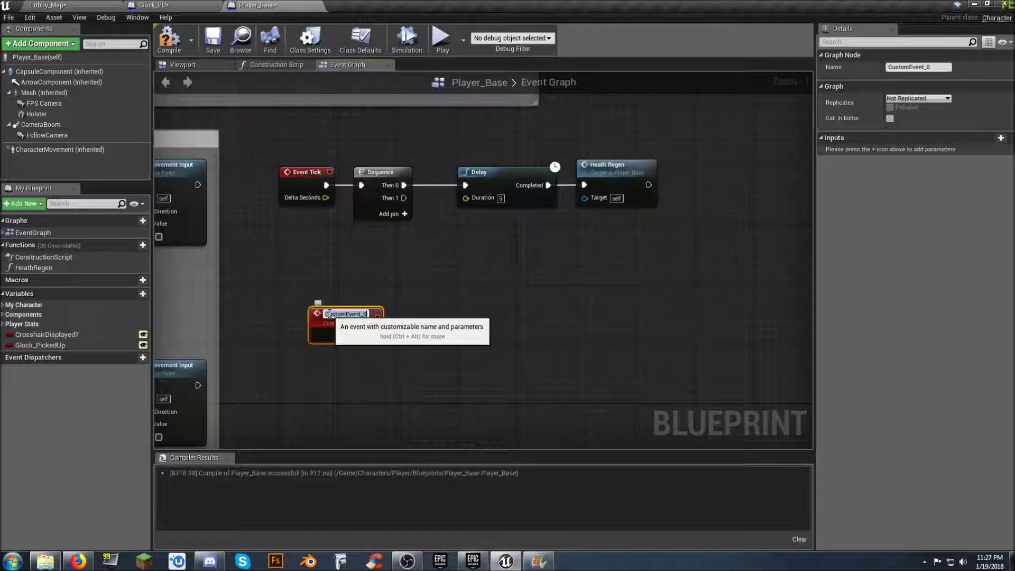
{"action": "type", "text": "C"}
{"action": "key", "text": "Return"}
{"action": "left_click_drag", "start_coordinate": [328, 313], "coordinate": [296, 299]}
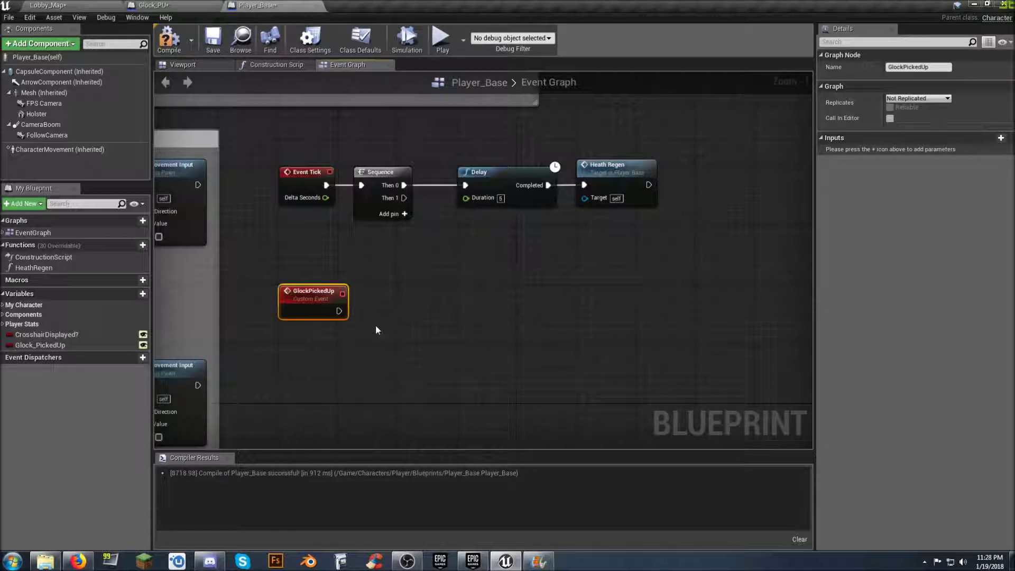
- Try a Spawn Actor from Class node connected after the GlockPickedUp event, and look through its available classes
{"action": "left_click_drag", "start_coordinate": [340, 312], "coordinate": [414, 315]}
{"action": "type", "text": "spawn"}
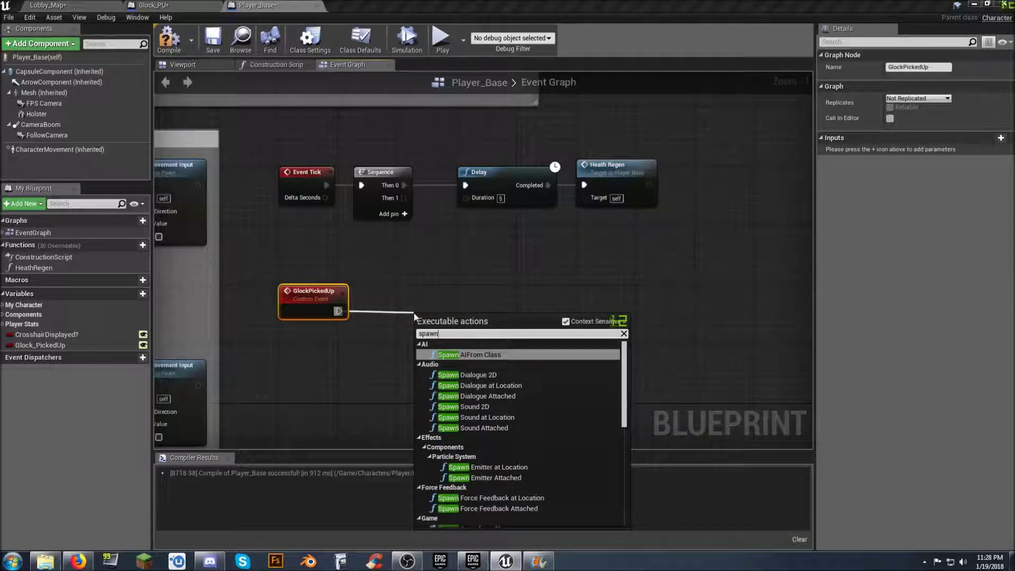
{"action": "type", "text": "a"}
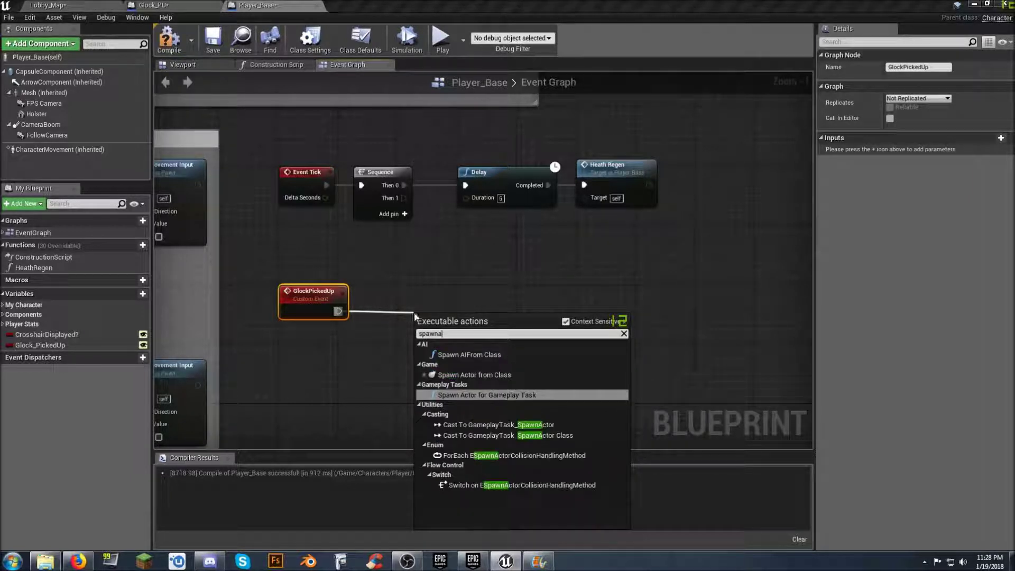
{"action": "left_click", "coordinate": [493, 379]}
{"action": "left_click_drag", "start_coordinate": [461, 319], "coordinate": [476, 299]}
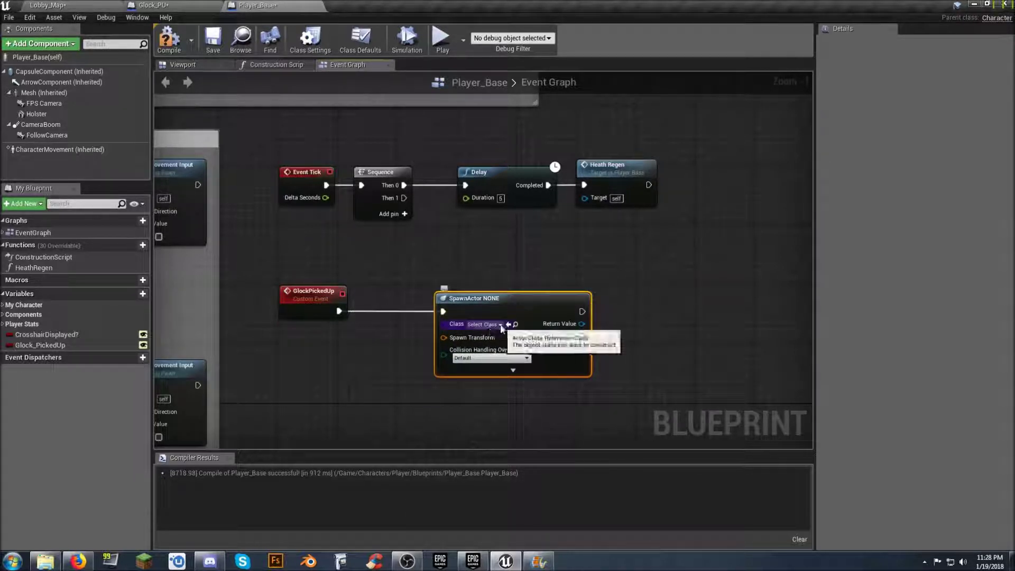
{"action": "left_click", "coordinate": [500, 325]}
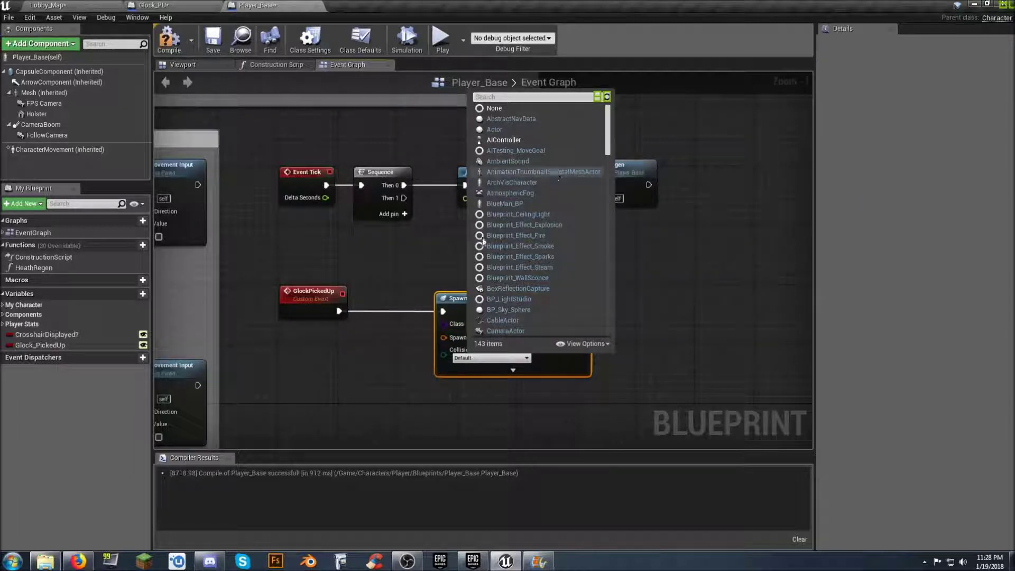
{"action": "left_click", "coordinate": [325, 353]}
- Compile and save the Glock_PU blueprint, and compile and save Player_Base
{"action": "left_click", "coordinate": [174, 8]}
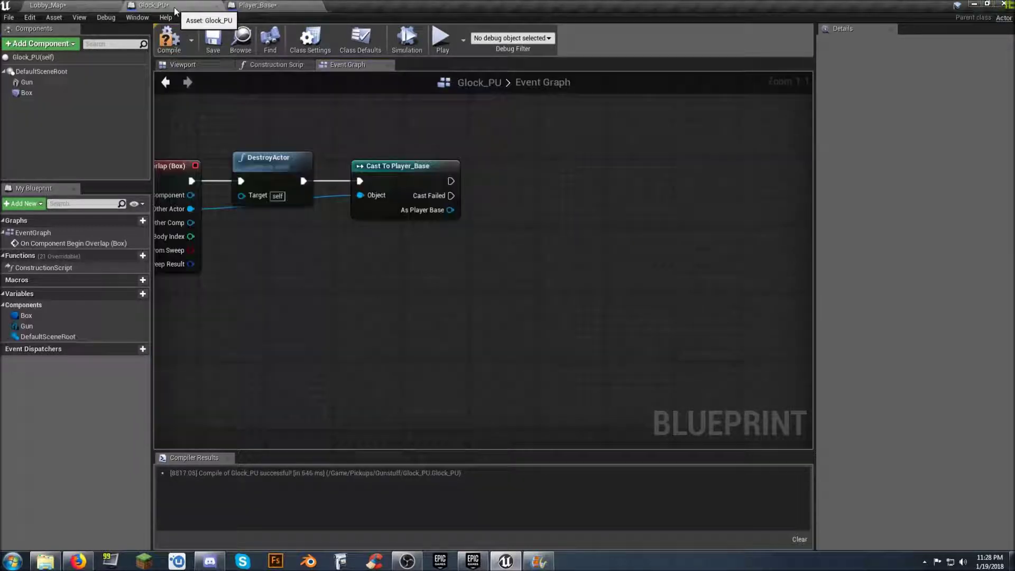
{"action": "left_click", "coordinate": [169, 38]}
{"action": "left_click", "coordinate": [212, 43]}
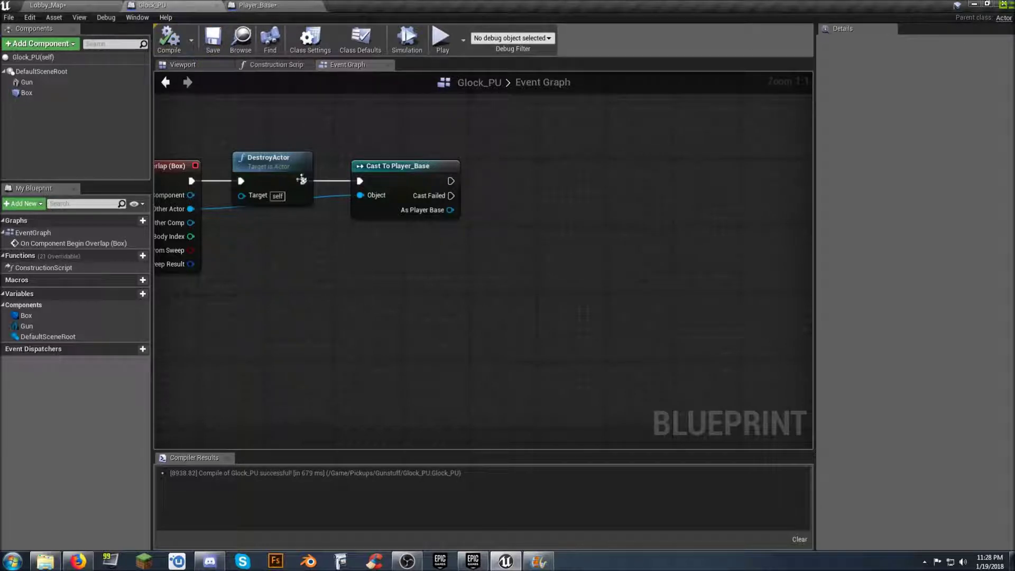
{"action": "left_click", "coordinate": [257, 5]}
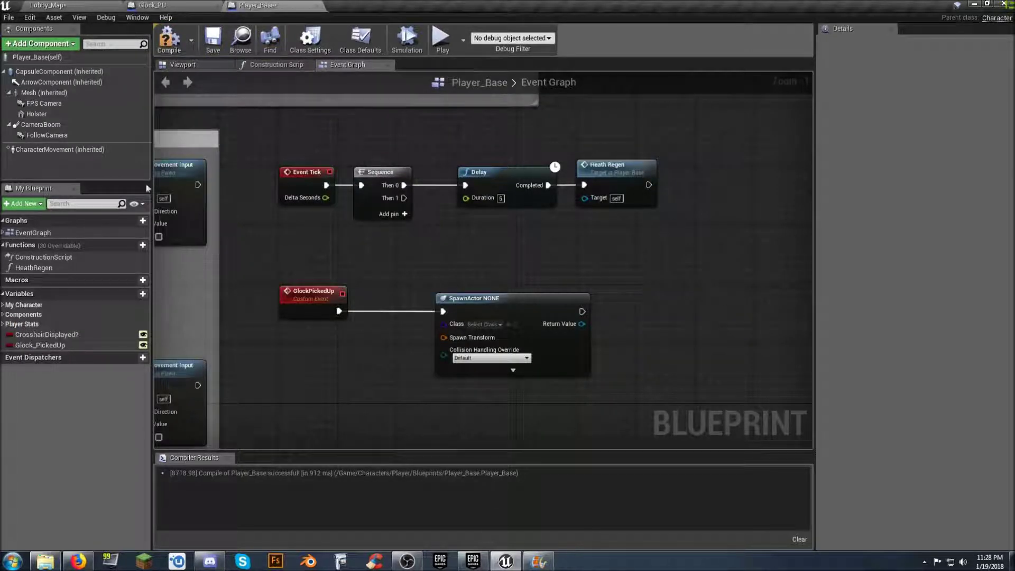
{"action": "left_click", "coordinate": [212, 45]}
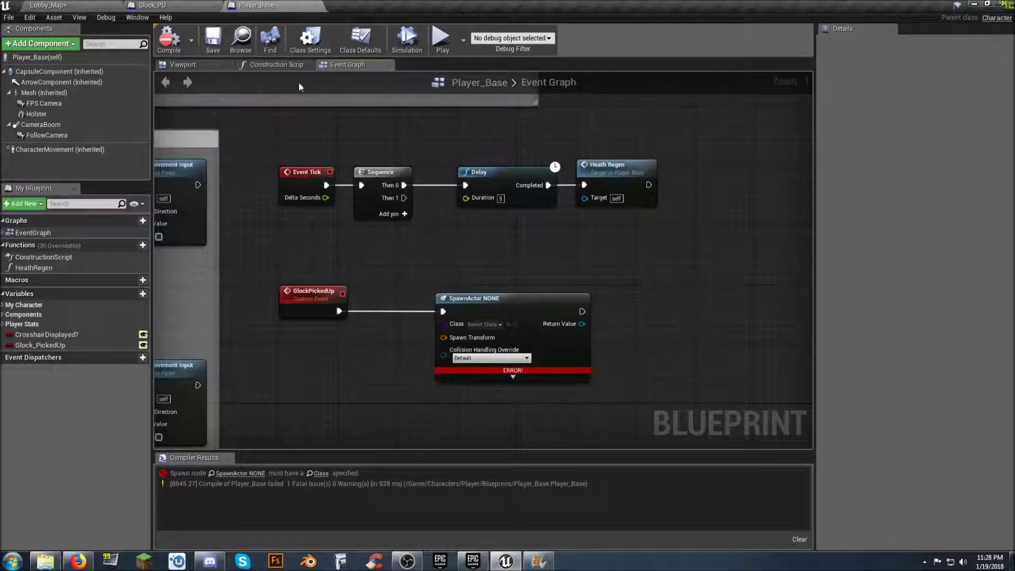
- Try a Get Glock Picked Up node from As Player Base in Glock_PU, and delete it
{"action": "left_click", "coordinate": [188, 7]}
{"action": "left_click_drag", "start_coordinate": [449, 211], "coordinate": [481, 237]}
{"action": "type", "text": "gl"}
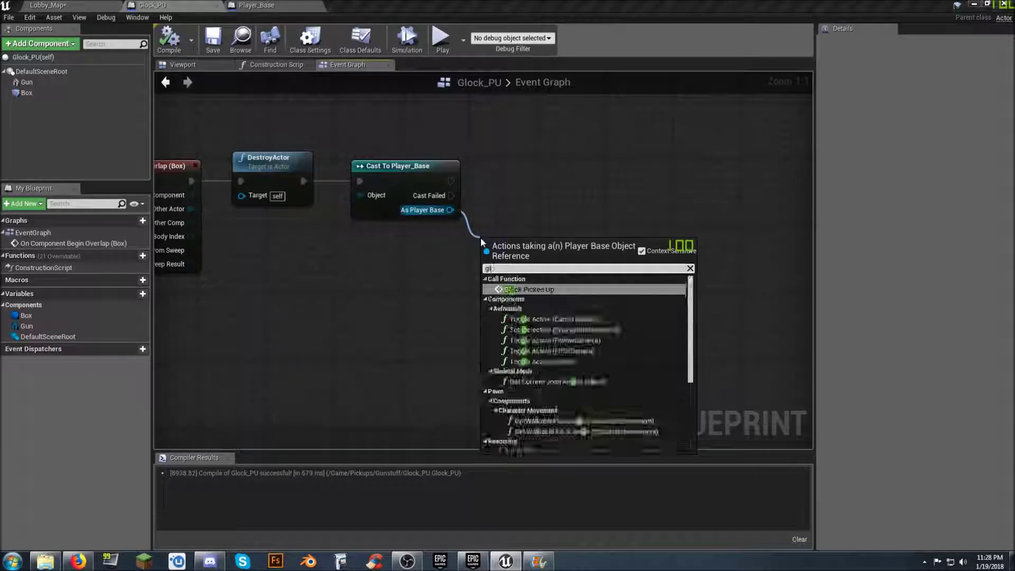
{"action": "type", "text": "oc"}
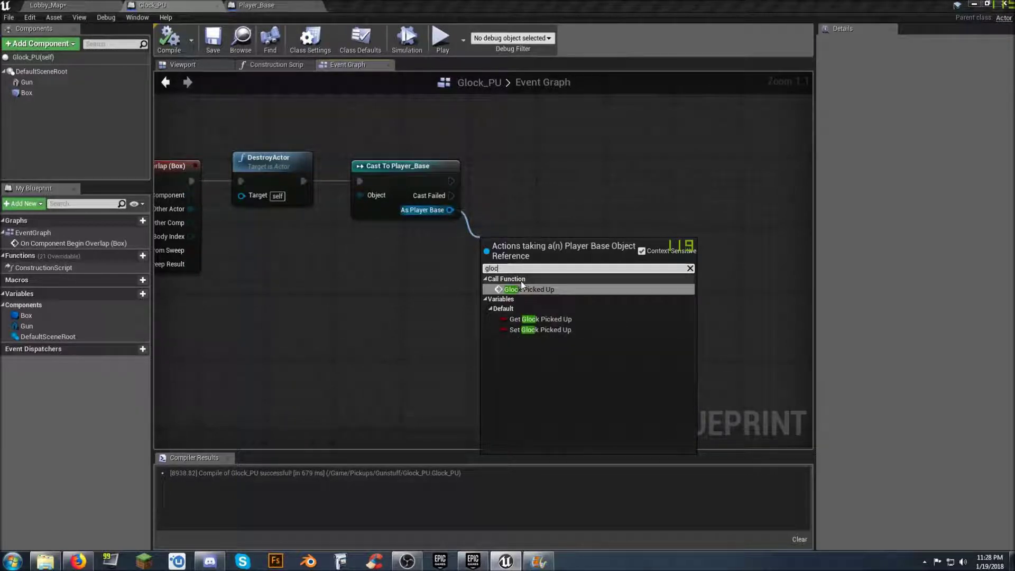
{"action": "left_click", "coordinate": [561, 320]}
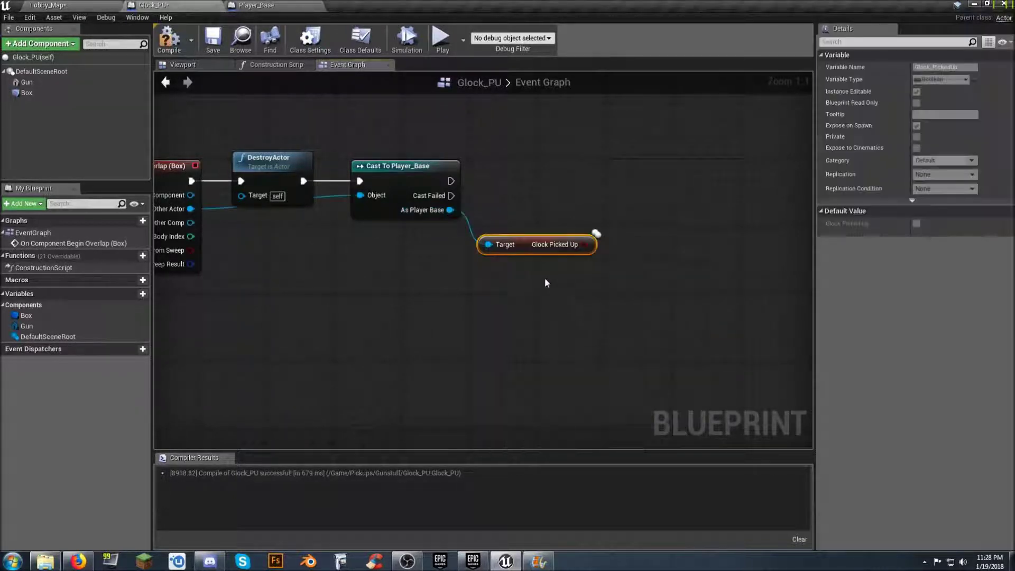
{"action": "key", "text": "Delete"}
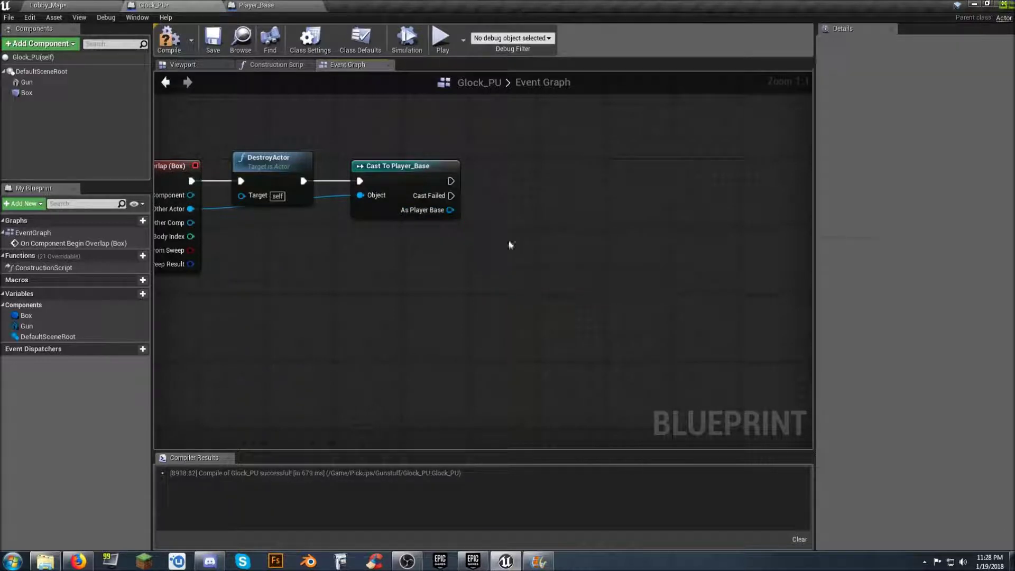
- Add a Set Glock Picked Up node targeting As Player Base, set it to true, and run it after the Player_Base cast
{"action": "left_click_drag", "start_coordinate": [452, 211], "coordinate": [500, 242]}
{"action": "type", "text": "set glock"}
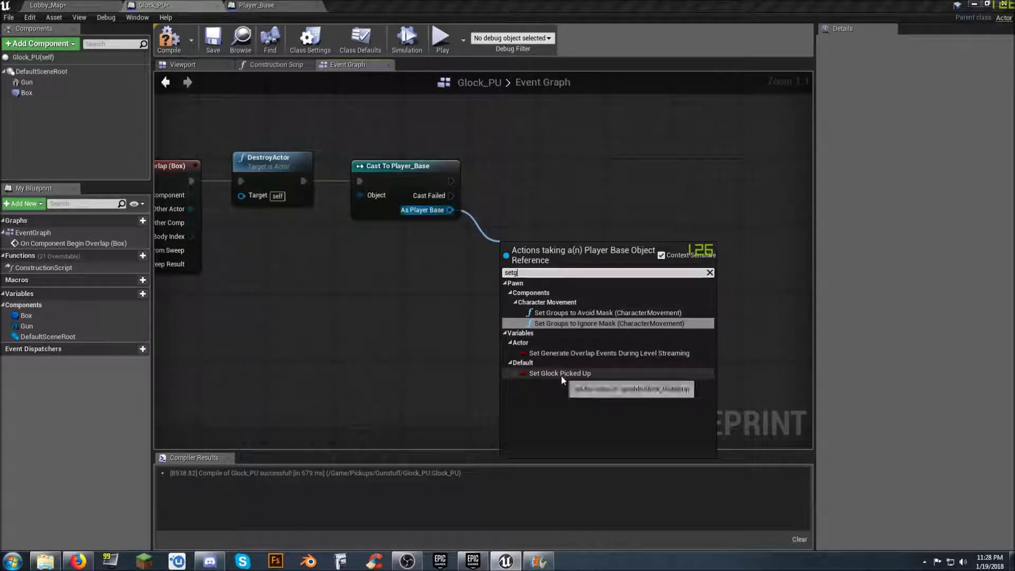
{"action": "left_click", "coordinate": [560, 374]}
{"action": "left_click", "coordinate": [575, 272]}
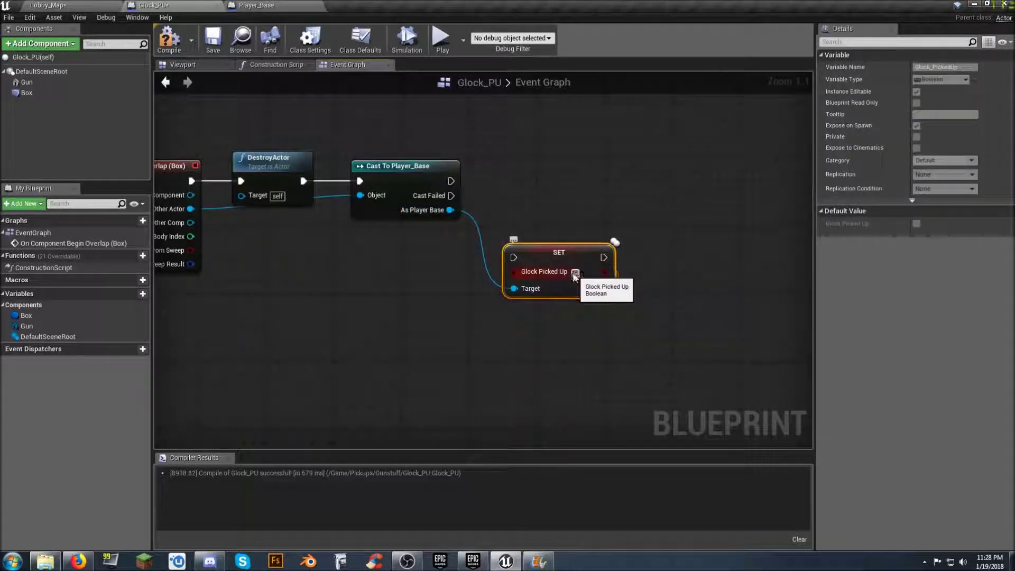
{"action": "left_click_drag", "start_coordinate": [514, 257], "coordinate": [451, 180]}
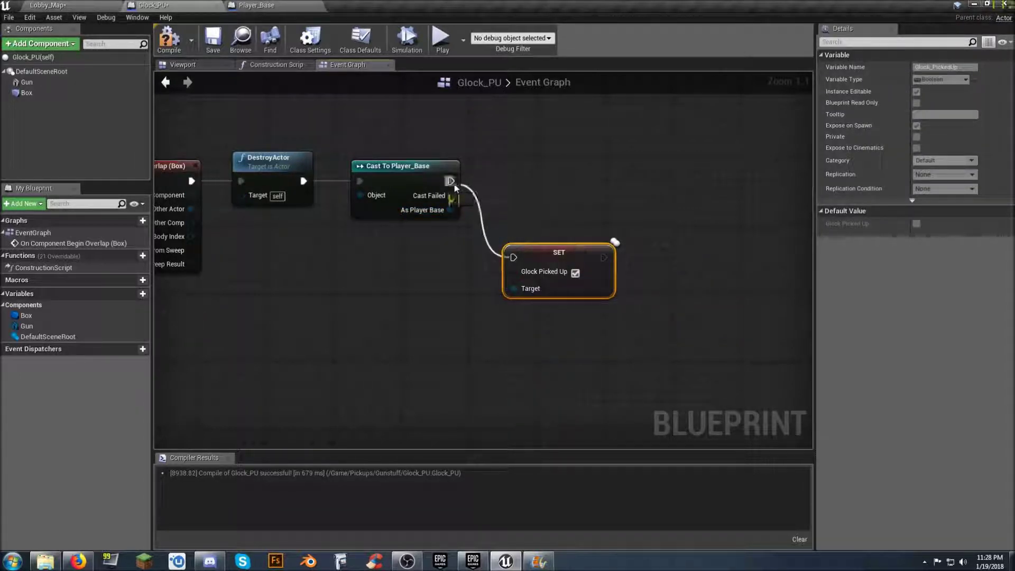
{"action": "left_click_drag", "start_coordinate": [533, 256], "coordinate": [515, 181]}
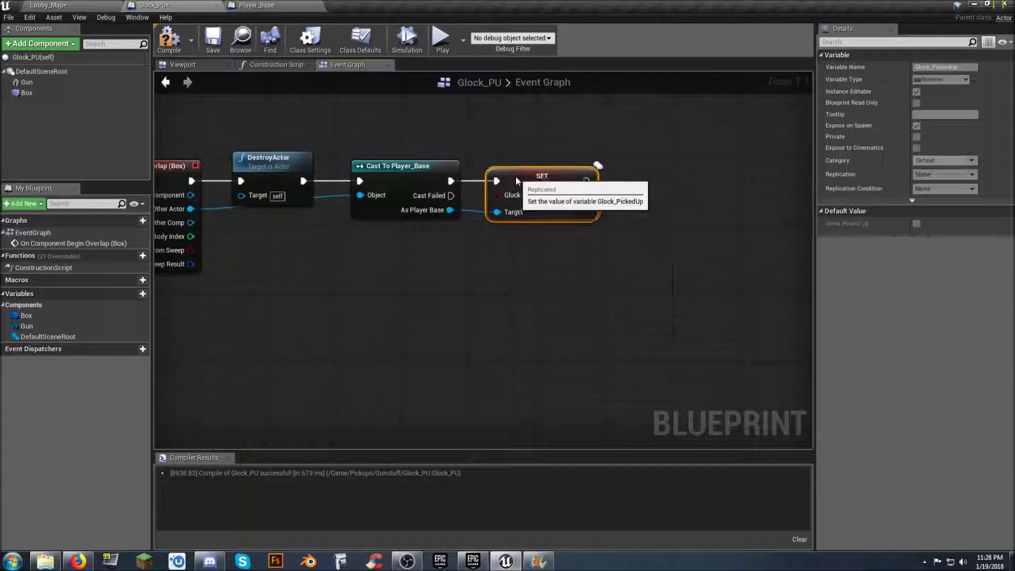
- Compile and save the Glock_PU blueprint with the new Set node
{"action": "left_click", "coordinate": [446, 264]}
{"action": "right_click_drag", "start_coordinate": [394, 267], "coordinate": [428, 263]}
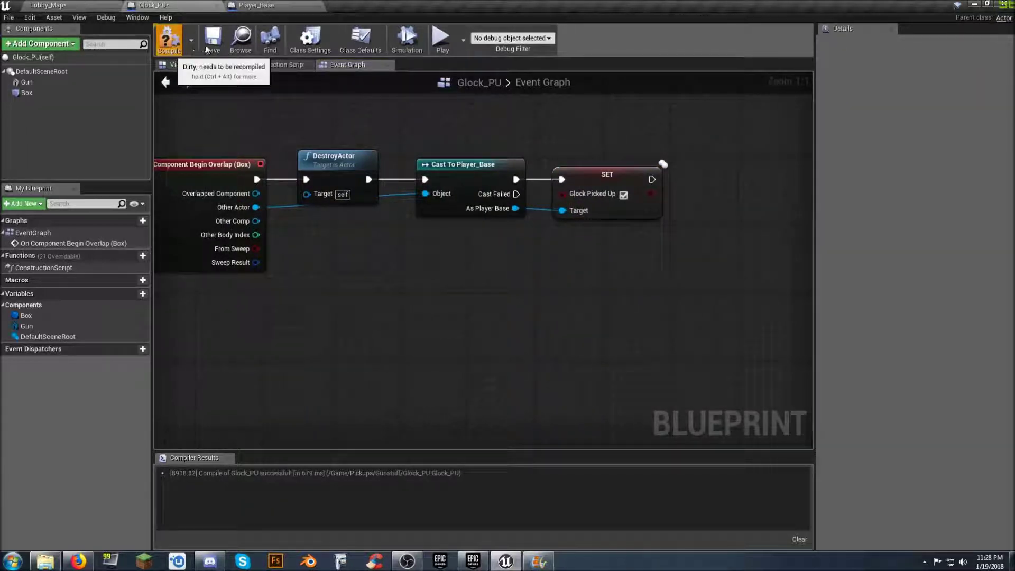
{"action": "left_click", "coordinate": [169, 35]}
{"action": "left_click", "coordinate": [213, 38]}
- Try Glock_PU as the class of the SpawnActor node in Player_Base, compile, and delete the node
{"action": "left_click", "coordinate": [259, 6]}
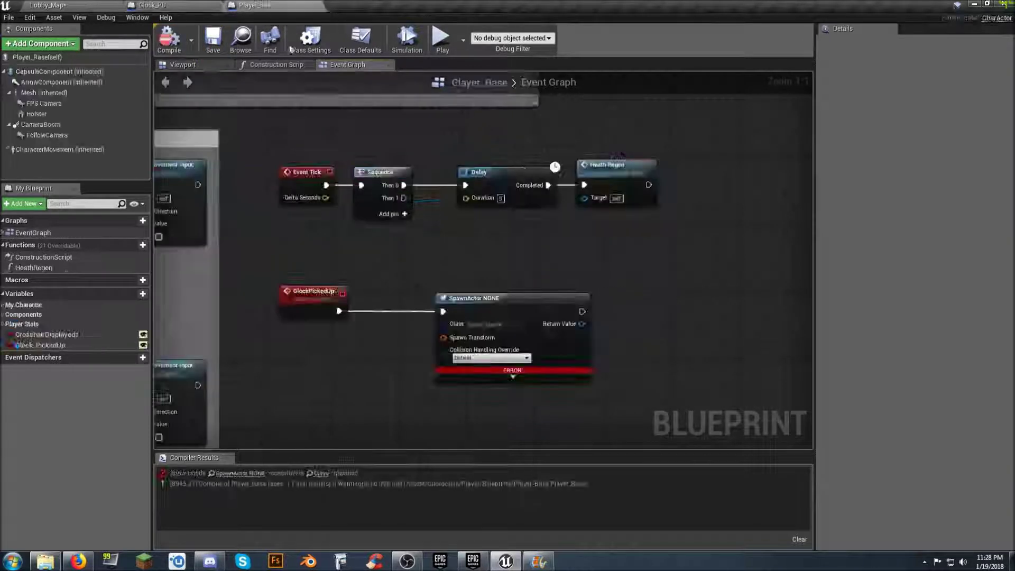
{"action": "right_click_drag", "start_coordinate": [638, 309], "coordinate": [649, 250]}
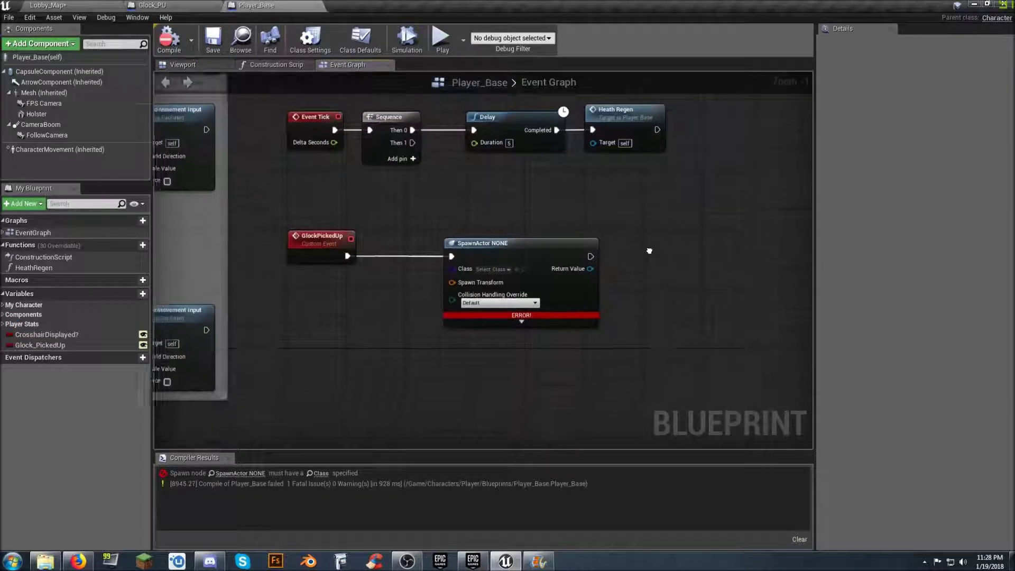
{"action": "left_click", "coordinate": [507, 269]}
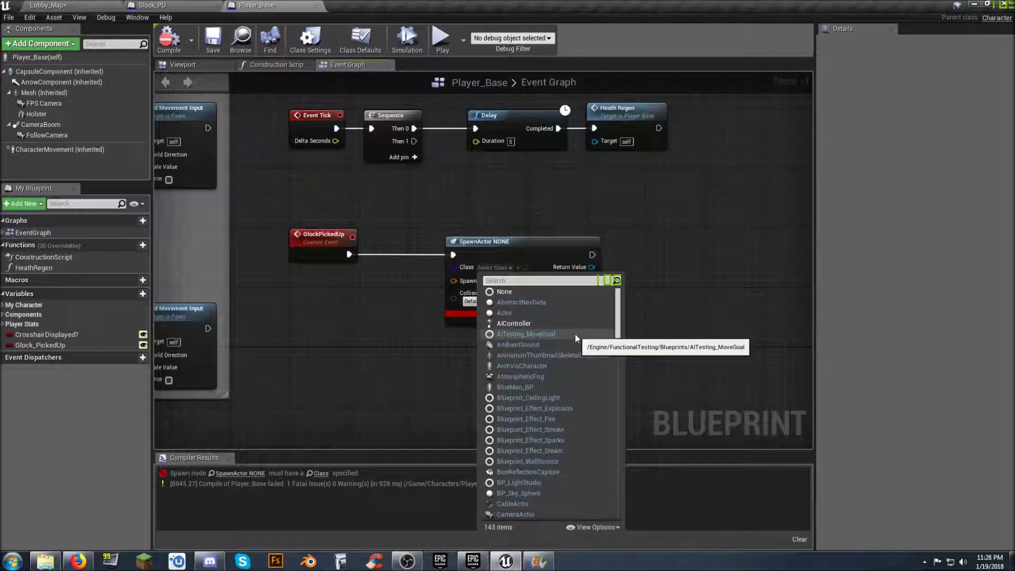
{"action": "type", "text": "g"}
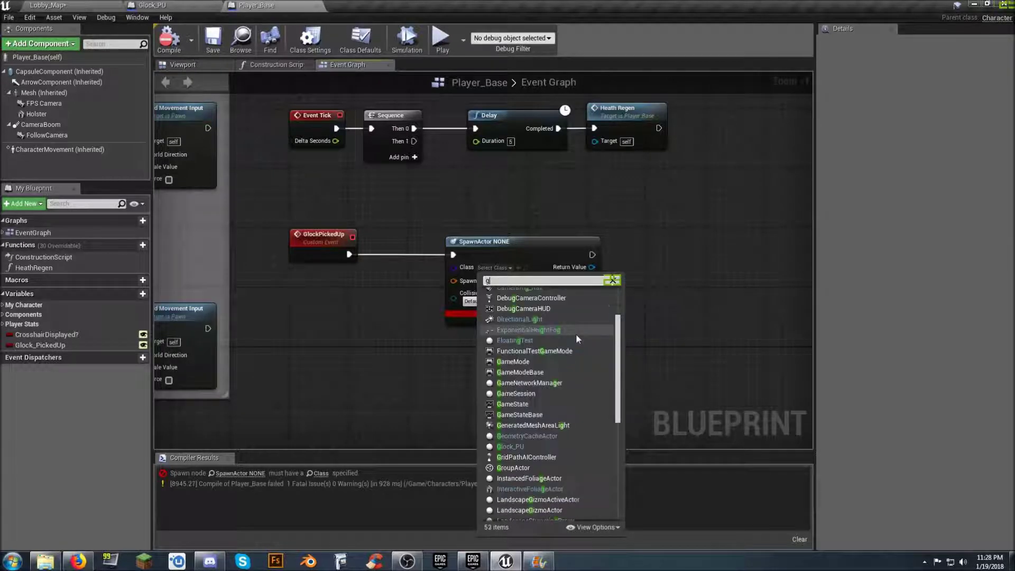
{"action": "type", "text": "lock"}
{"action": "left_click", "coordinate": [519, 306]}
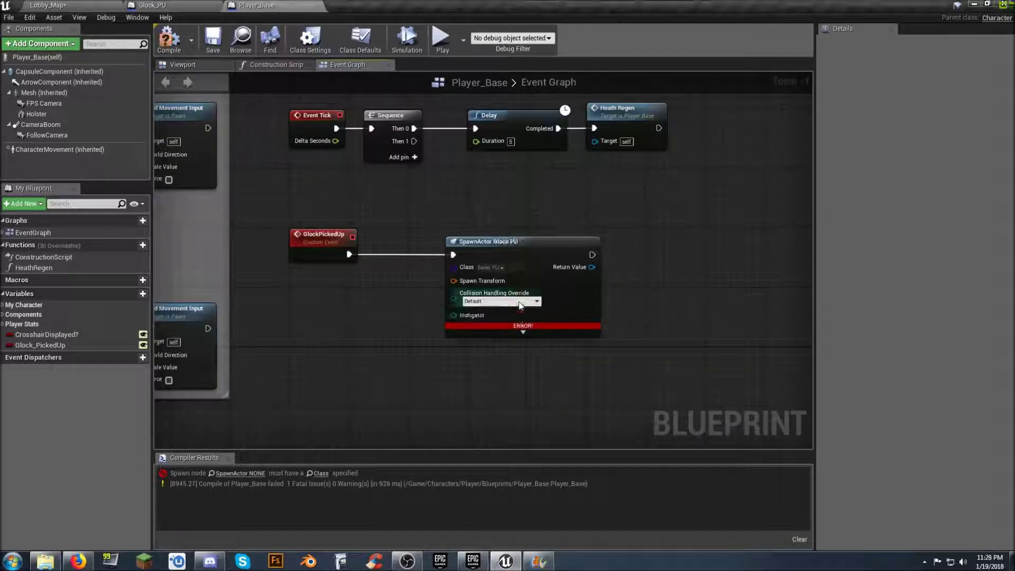
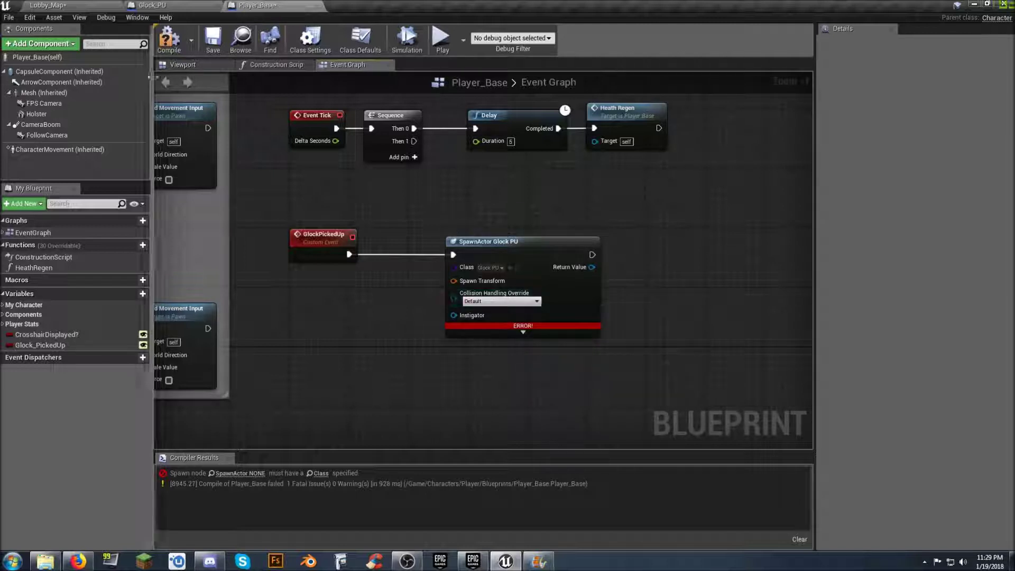
{"action": "left_click", "coordinate": [169, 40]}
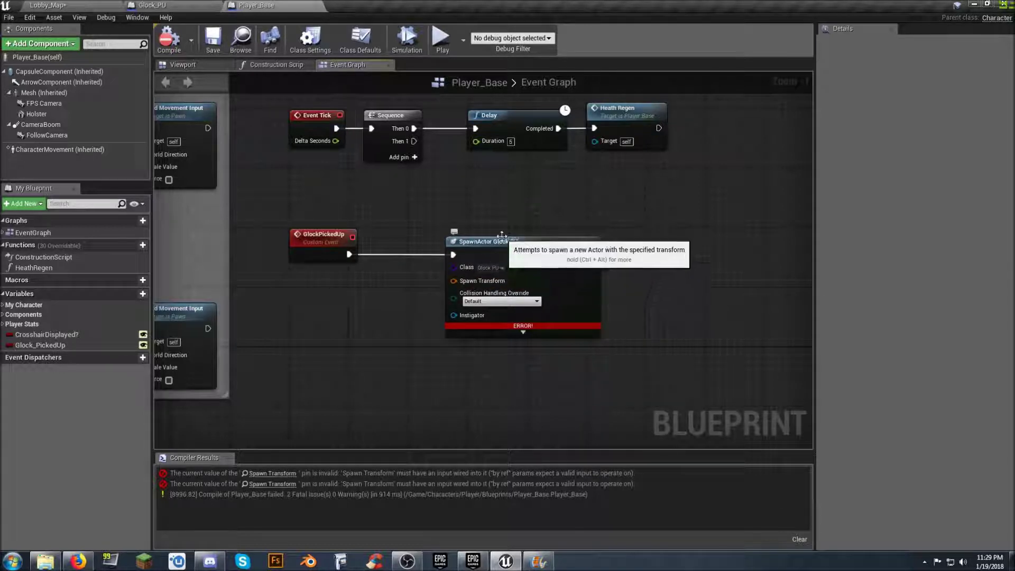
{"action": "left_click", "coordinate": [493, 260]}
{"action": "key", "text": "Delete"}
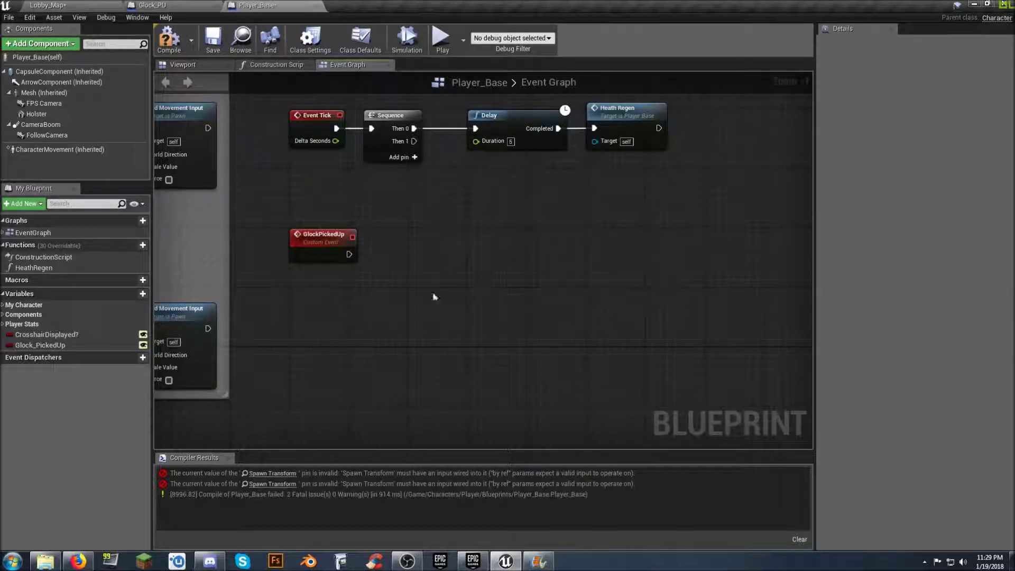
- Create a folder named Weapons directly under Content in Lobby_Map's Content Browser and open it
{"action": "left_click", "coordinate": [56, 5]}
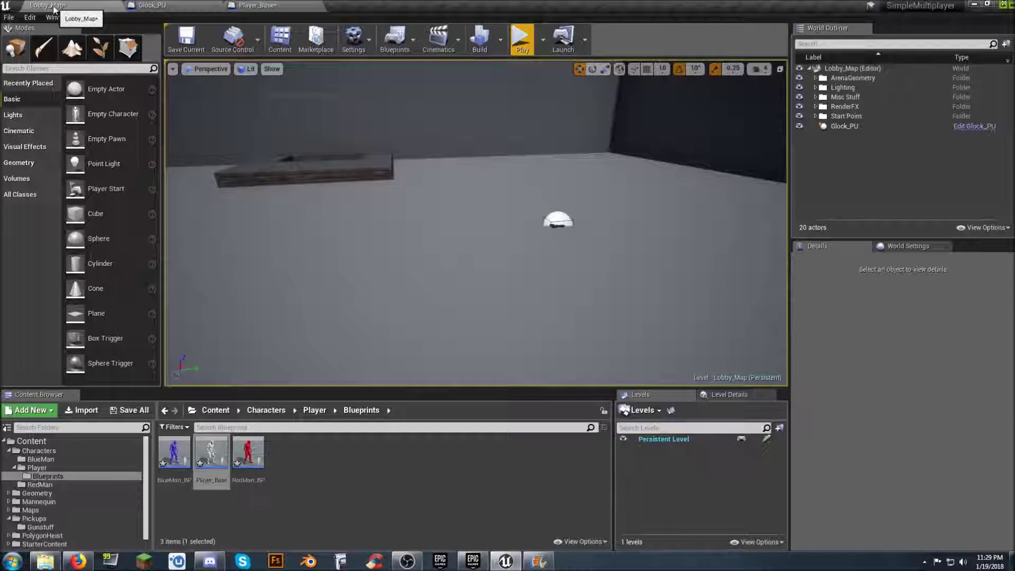
{"action": "left_click", "coordinate": [283, 452]}
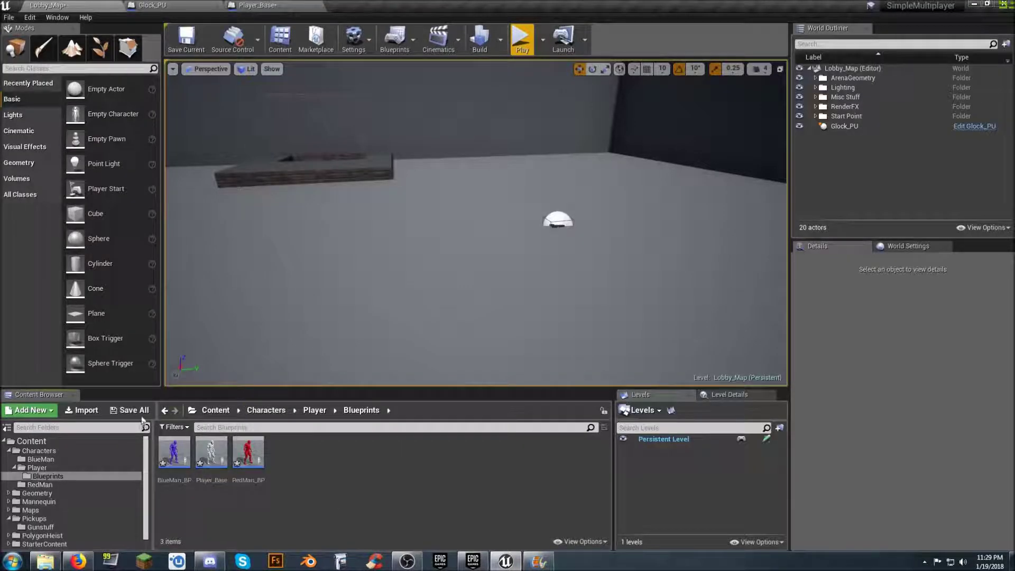
{"action": "scroll", "coordinate": [98, 454], "scroll_direction": "down", "scroll_amount": 1}
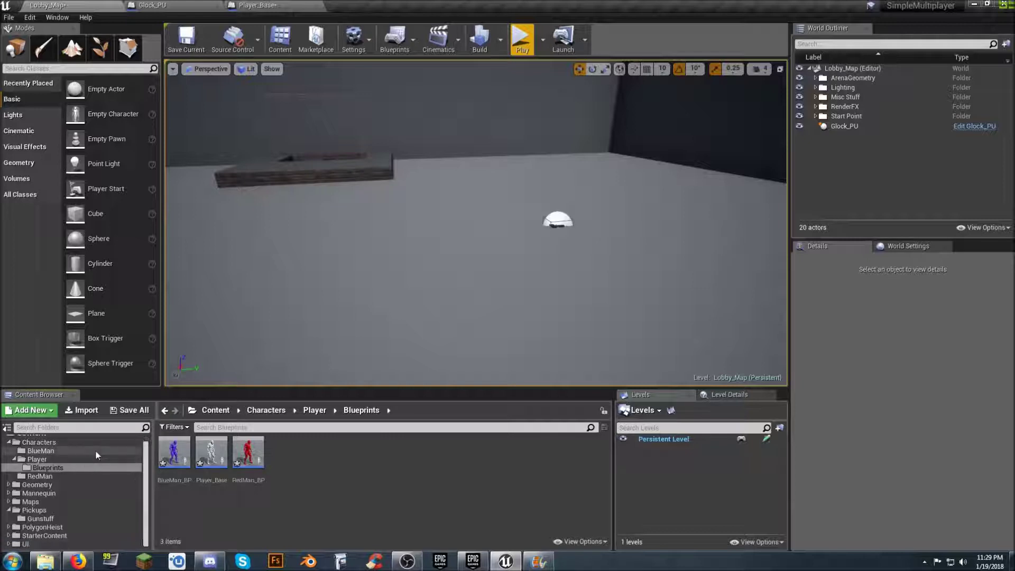
{"action": "left_click", "coordinate": [57, 510]}
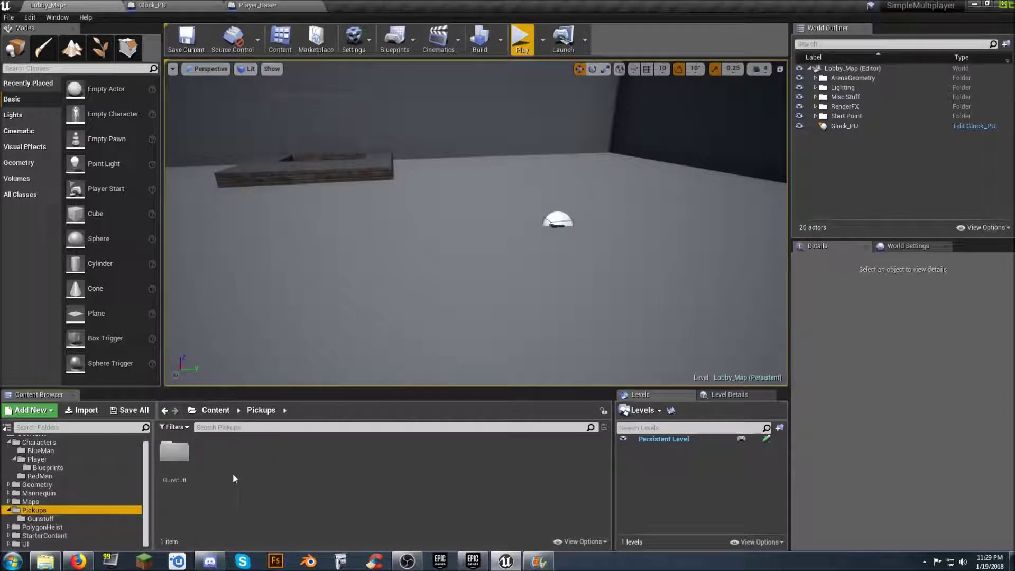
{"action": "left_click", "coordinate": [8, 510]}
{"action": "left_click", "coordinate": [31, 441]}
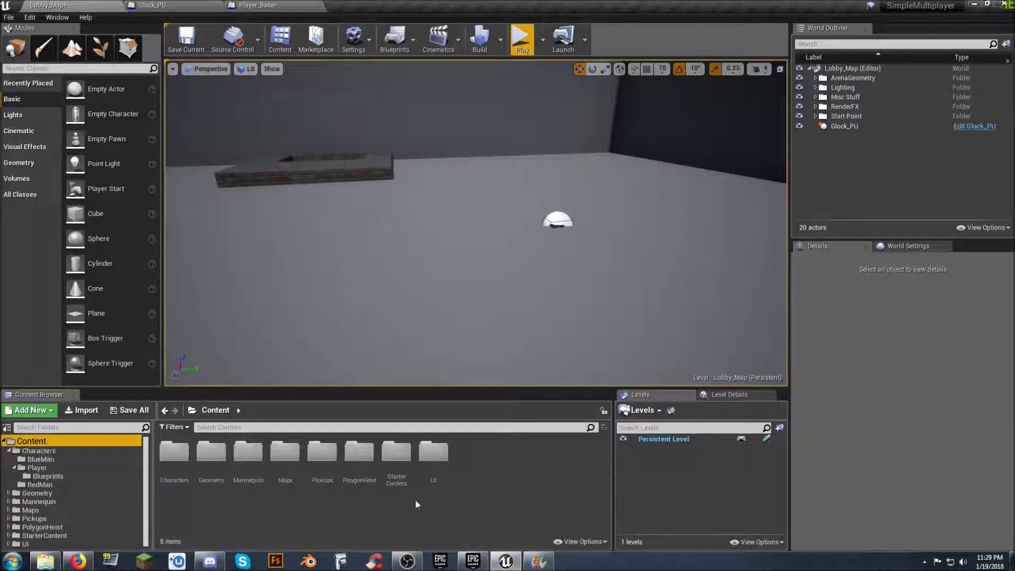
{"action": "right_click", "coordinate": [490, 446]}
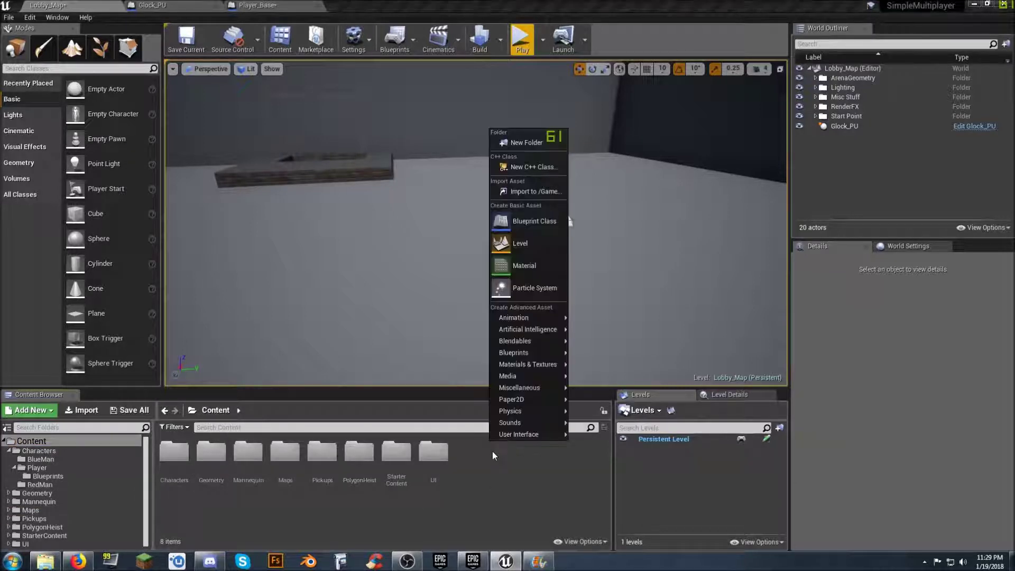
{"action": "left_click", "coordinate": [548, 146]}
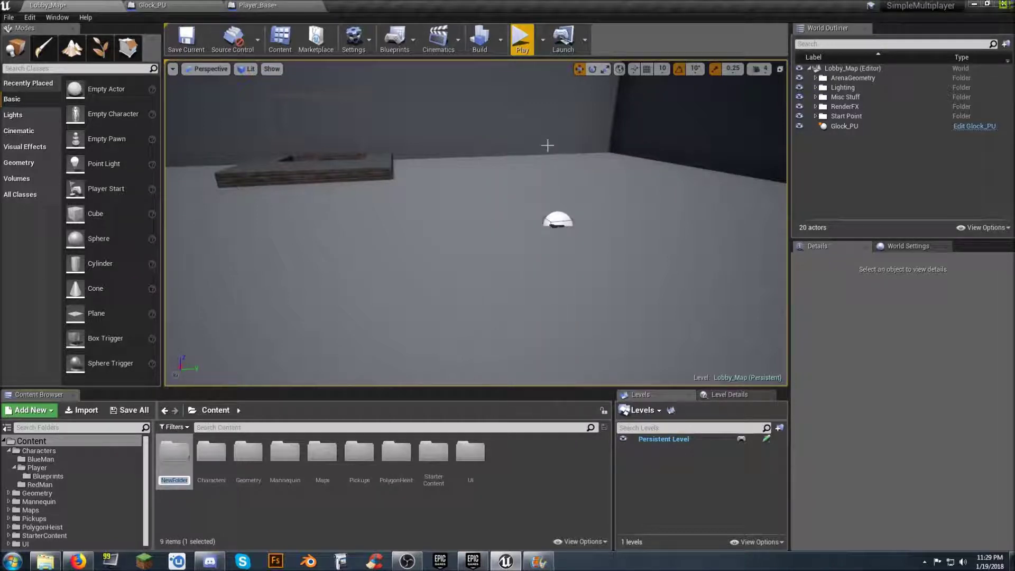
{"action": "key", "text": "Return"}
{"action": "key", "text": "Return"}
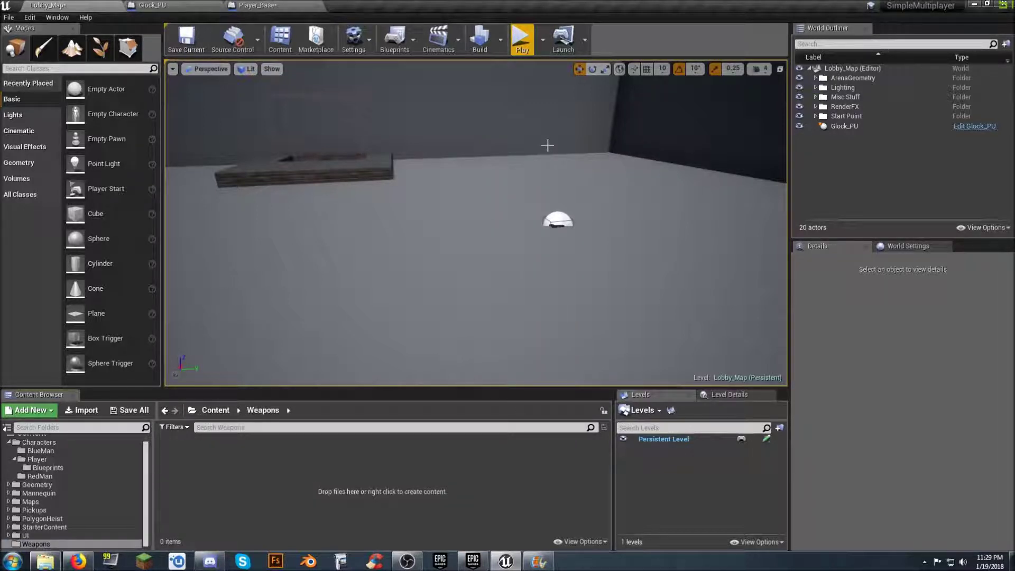
- Create an Actor-based Blueprint Class named Glock_BP in the Weapons folder and open it for editing
{"action": "right_click", "coordinate": [192, 458]}
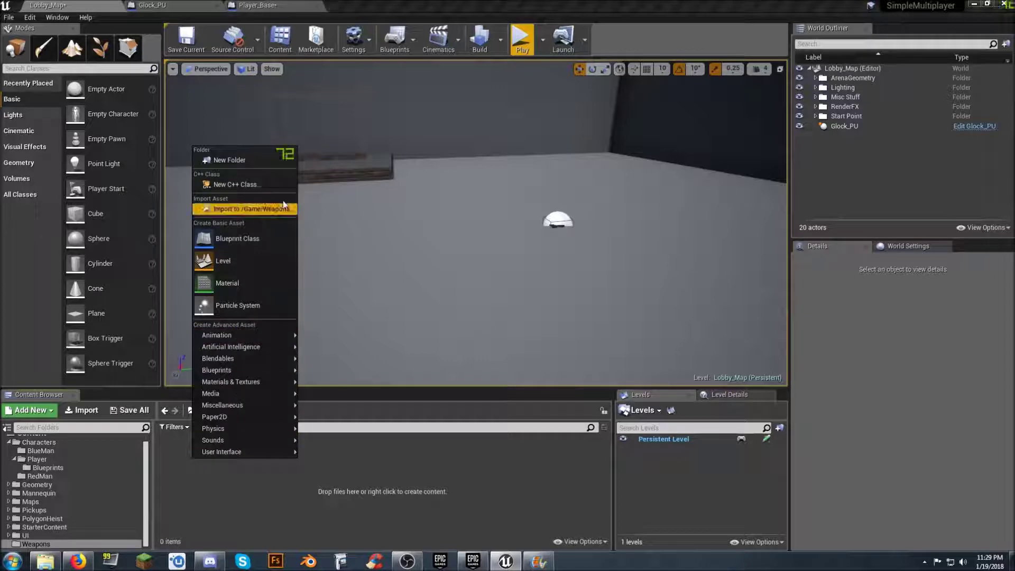
{"action": "left_click", "coordinate": [253, 239]}
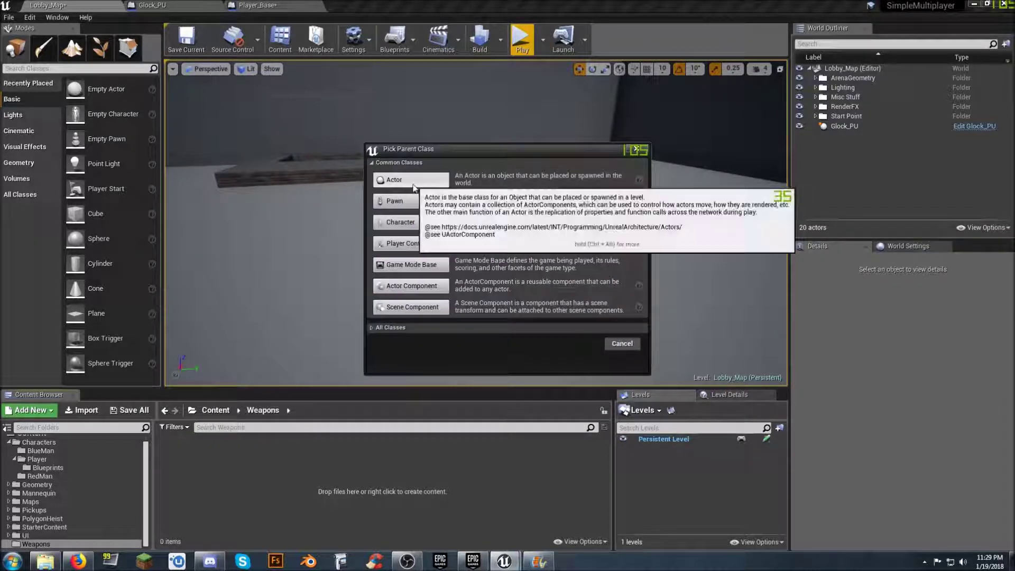
{"action": "left_click", "coordinate": [397, 179]}
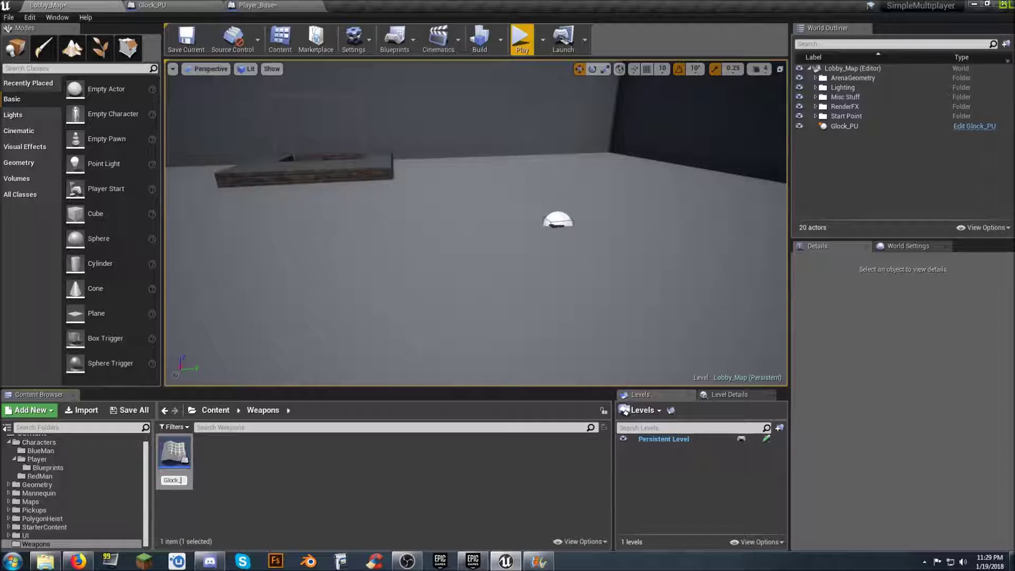
{"action": "type", "text": "Glock_BP"}
{"action": "key", "text": "Return"}
{"action": "double_click", "coordinate": [175, 453]}
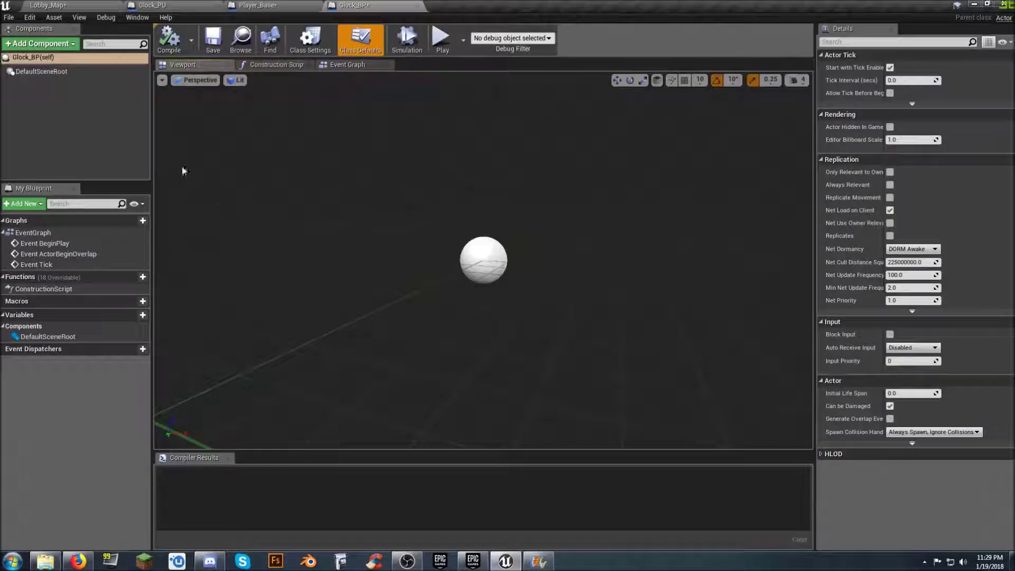
- Add a Skeletal Mesh component to Glock_BP using the SK_Wep_PistolSwat_01 mesh, and compile and save the blueprint
{"action": "left_click", "coordinate": [40, 43]}
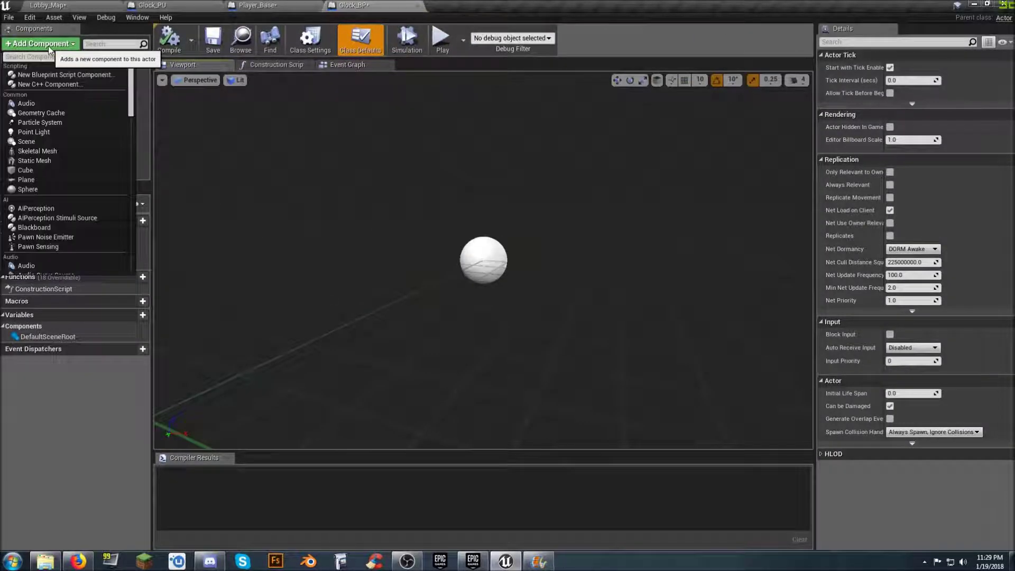
{"action": "left_click", "coordinate": [37, 152]}
{"action": "left_click", "coordinate": [962, 282]}
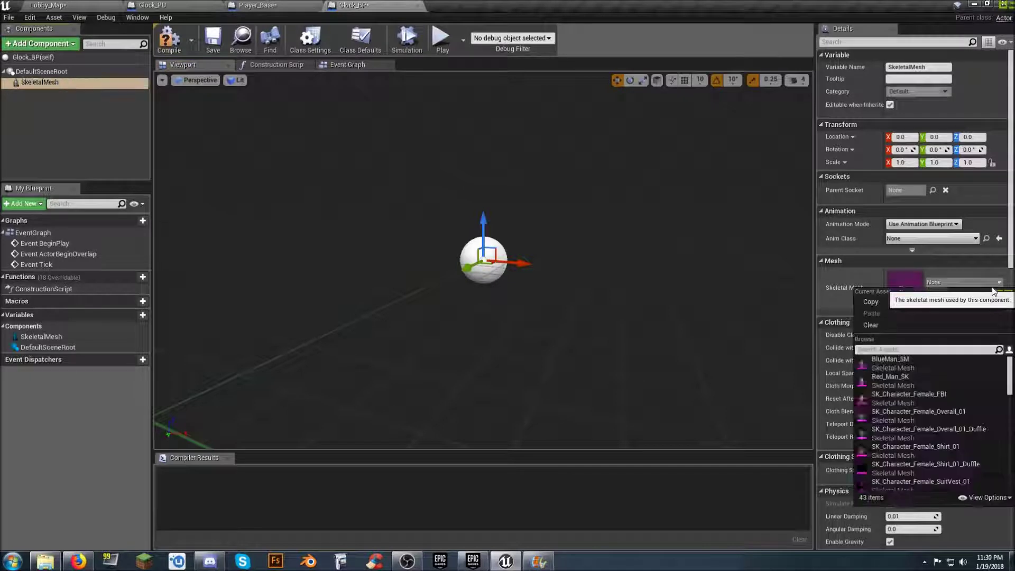
{"action": "type", "text": "s"}
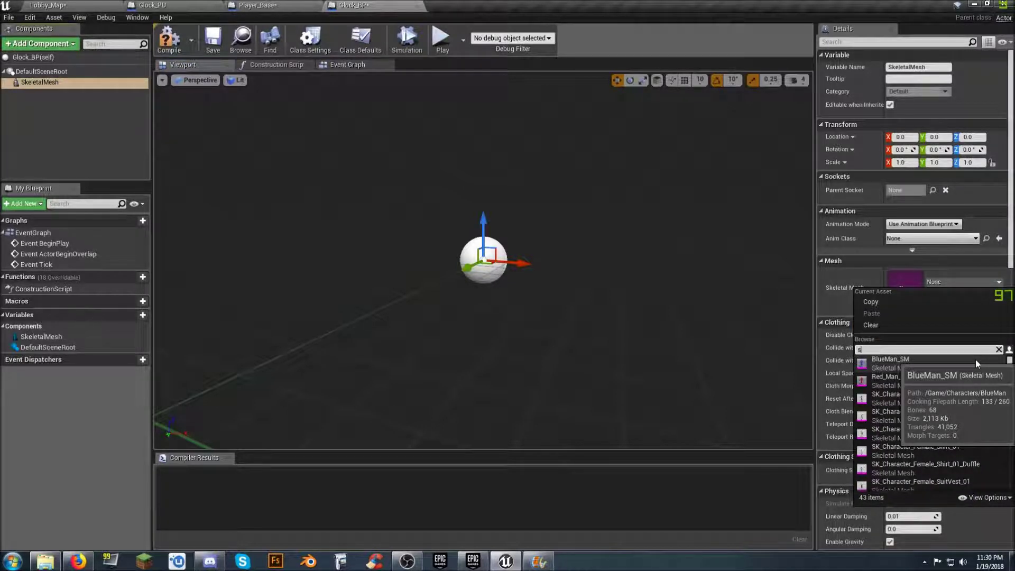
{"action": "type", "text": "wat"}
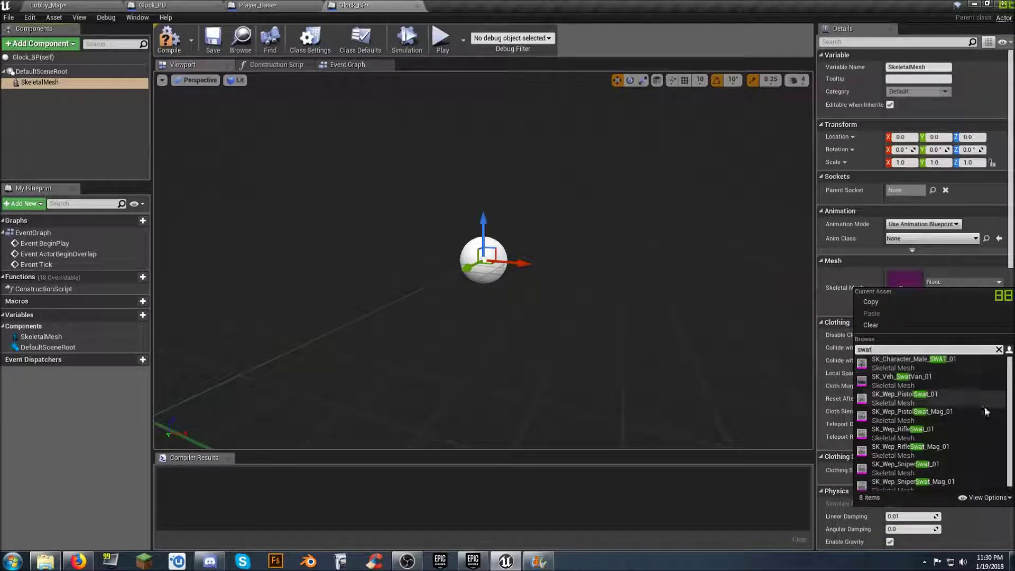
{"action": "left_click", "coordinate": [946, 394]}
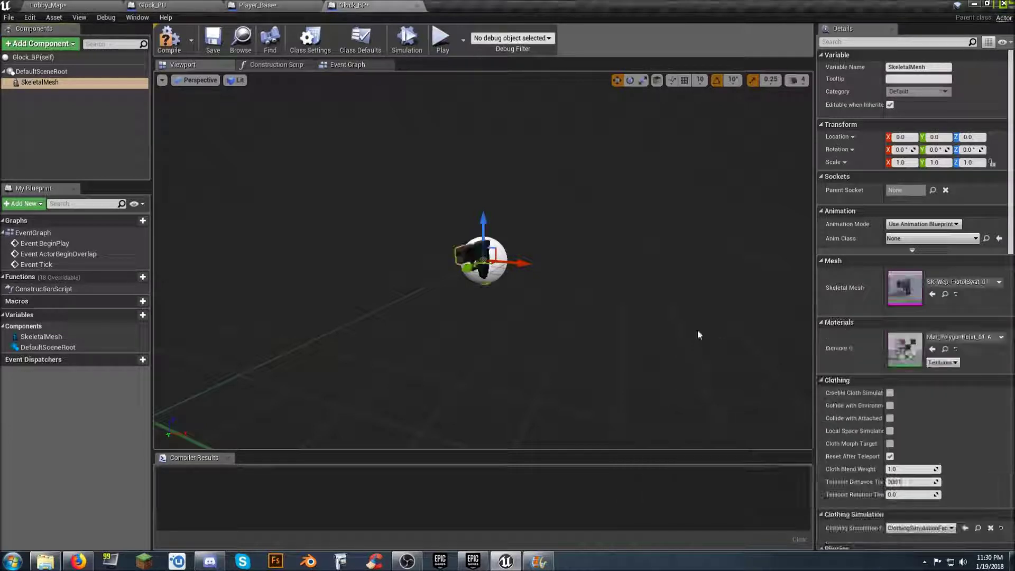
{"action": "left_click", "coordinate": [81, 121]}
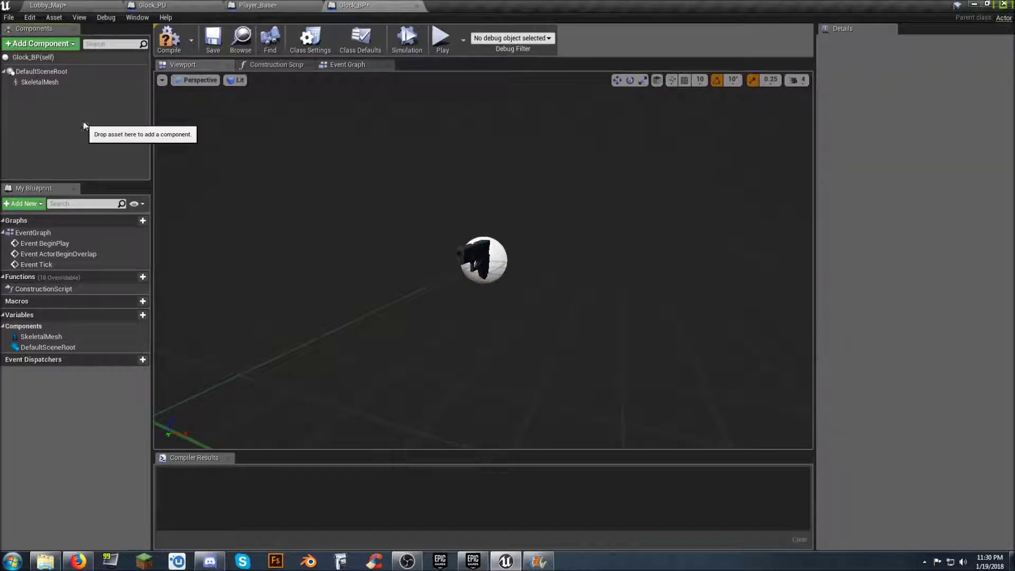
{"action": "left_click", "coordinate": [176, 49]}
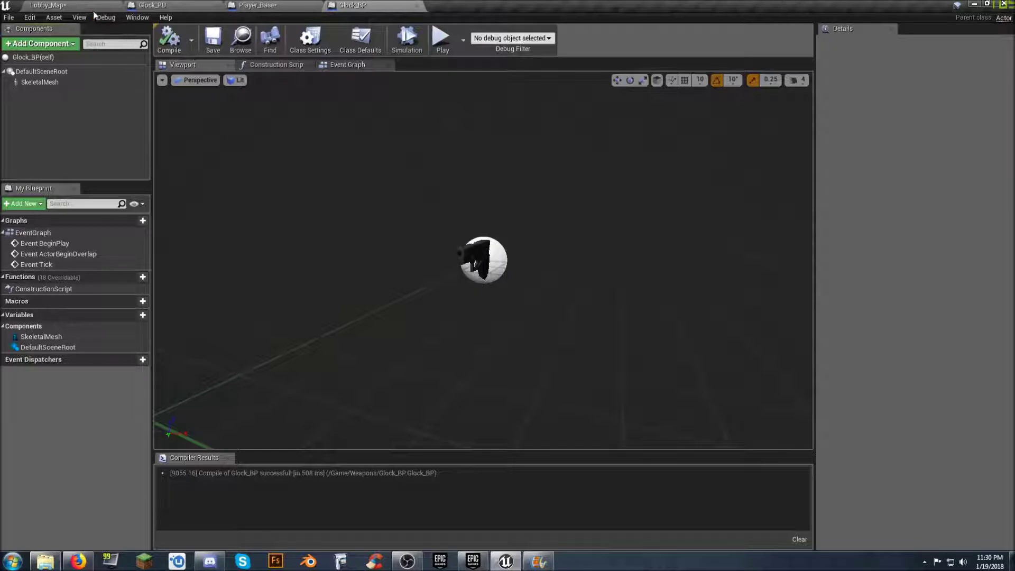
- Return to the Player_Base blueprint, then compile and save it
{"action": "left_click", "coordinate": [178, 6]}
{"action": "left_click", "coordinate": [271, 6]}
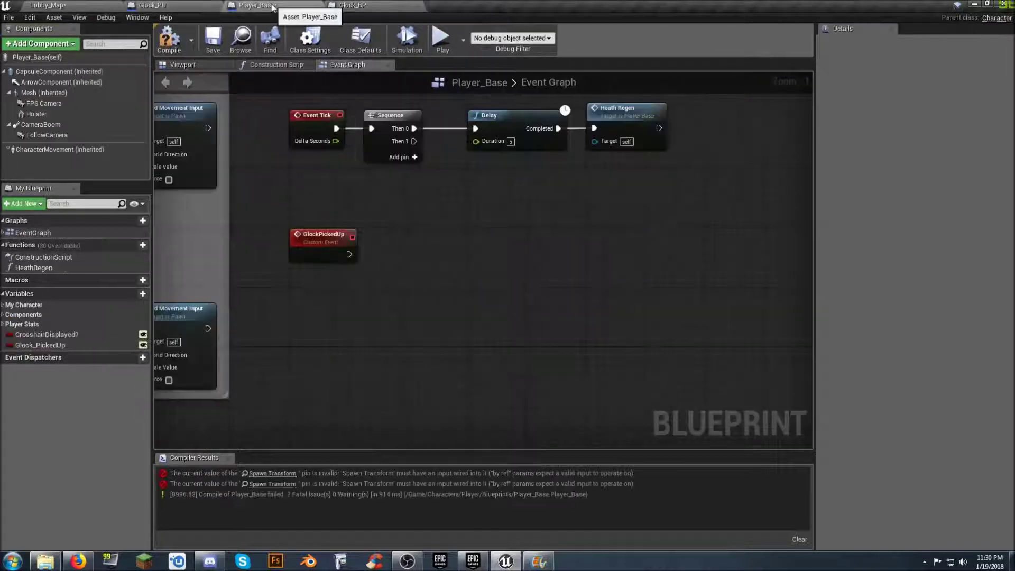
{"action": "left_click_drag", "start_coordinate": [348, 256], "coordinate": [437, 267]}
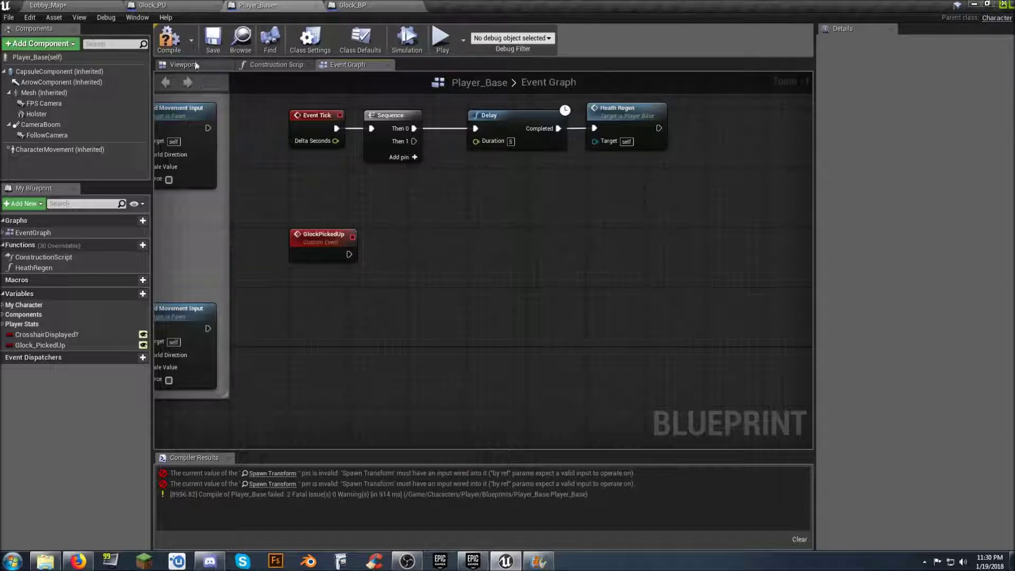
{"action": "left_click", "coordinate": [170, 40]}
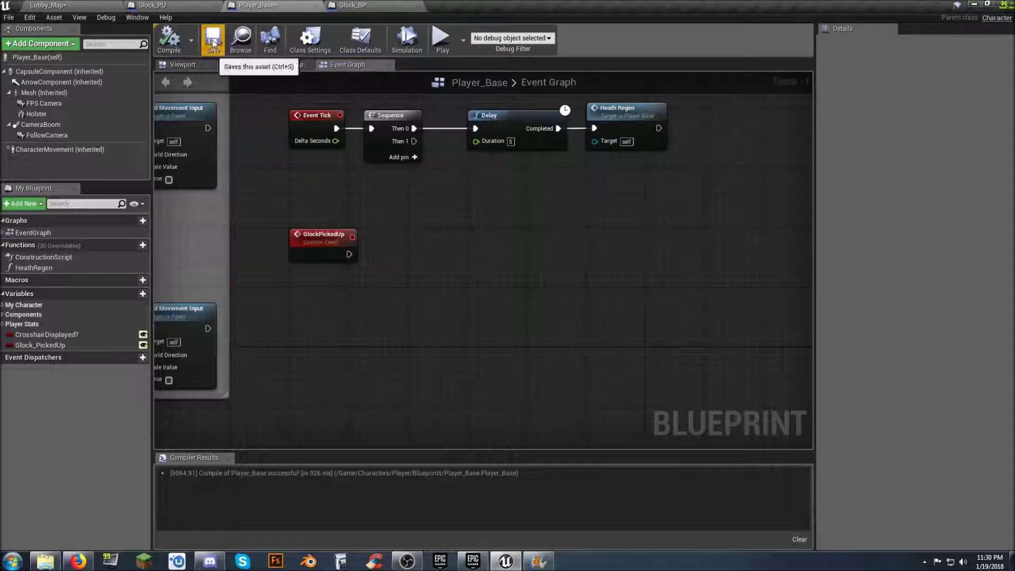
- Add a Spawn Actor from Class node run by the GlockPickedUp event and align it with the event
{"action": "left_click_drag", "start_coordinate": [348, 254], "coordinate": [414, 258]}
{"action": "type", "text": "spawna"}
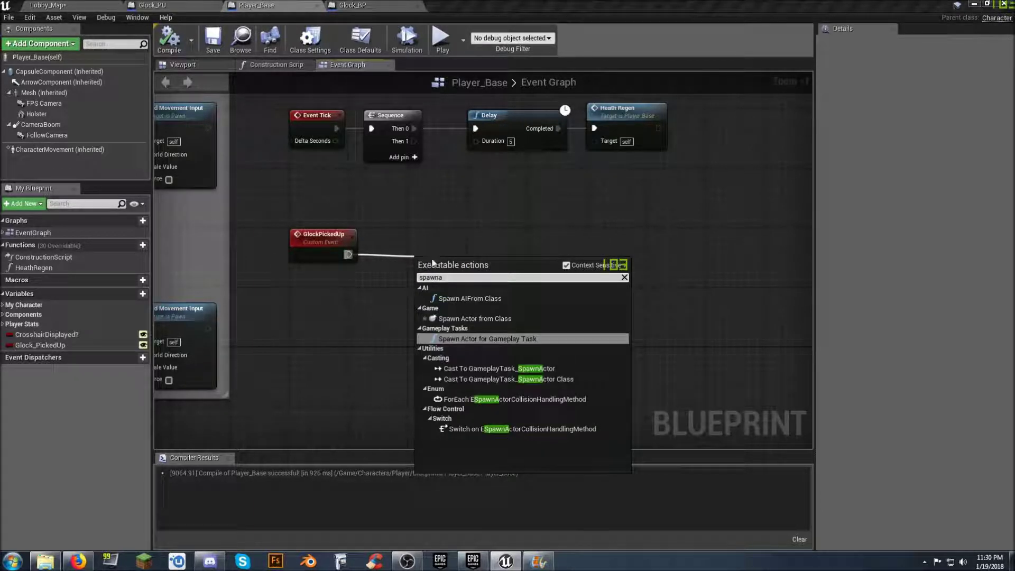
{"action": "left_click", "coordinate": [506, 318]}
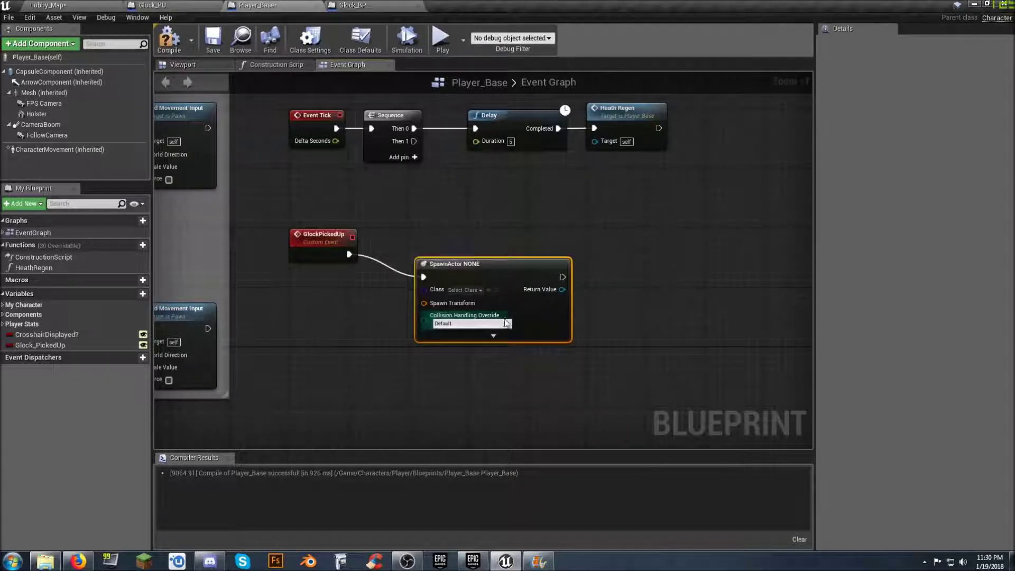
{"action": "mouse_move", "coordinate": [475, 253]}
{"action": "left_mouse_down"}
{"action": "mouse_move", "coordinate": [474, 236]}
{"action": "mouse_move", "coordinate": [476, 245]}
{"action": "left_mouse_up"}
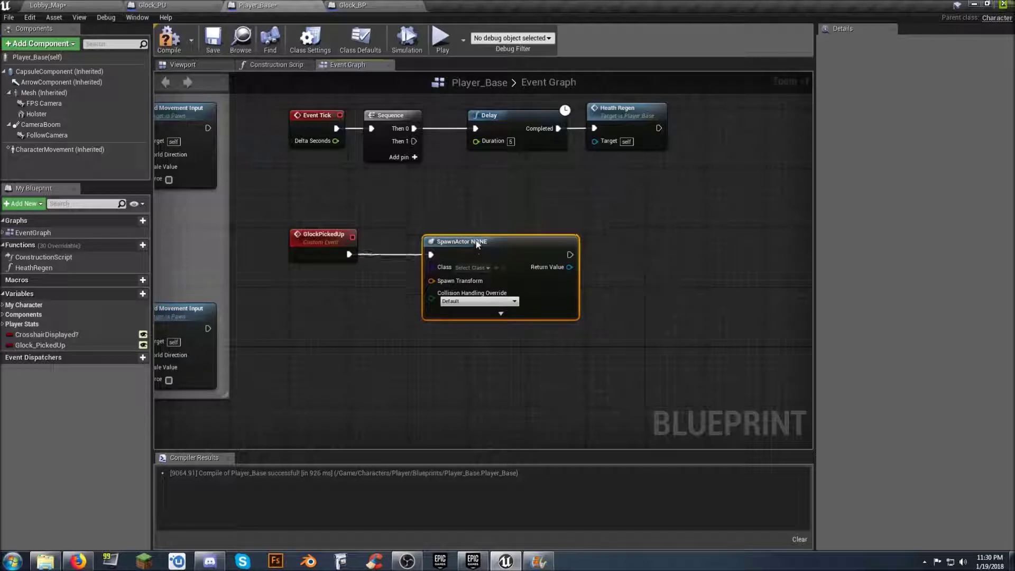
- Feed the SpawnActor node's Spawn Transform from a new Make Transform node, and space the two nodes apart
{"action": "left_click_drag", "start_coordinate": [437, 282], "coordinate": [374, 317]}
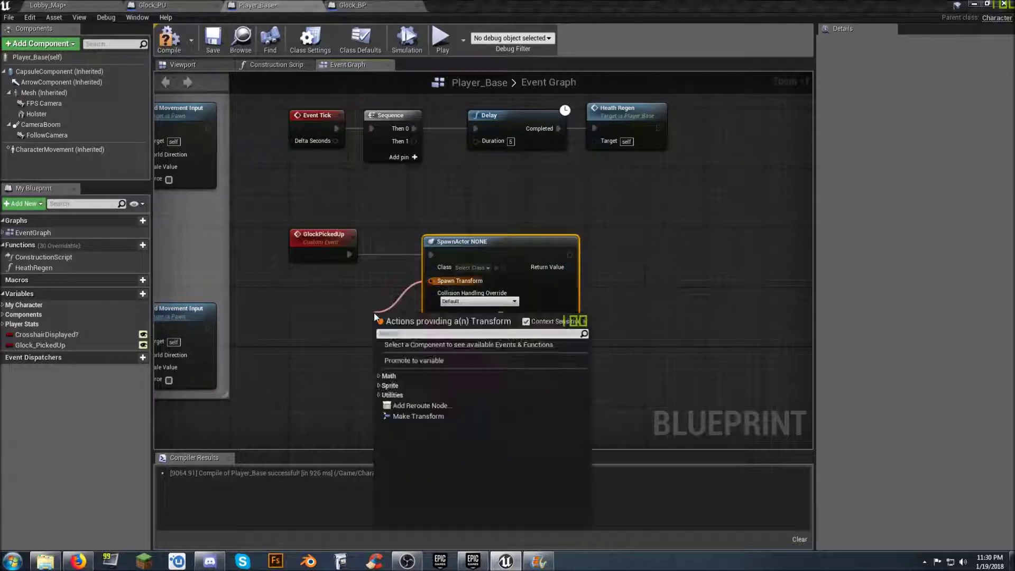
{"action": "left_click", "coordinate": [415, 416]}
{"action": "left_click_drag", "start_coordinate": [433, 320], "coordinate": [351, 299]}
{"action": "left_click_drag", "start_coordinate": [435, 248], "coordinate": [465, 248]}
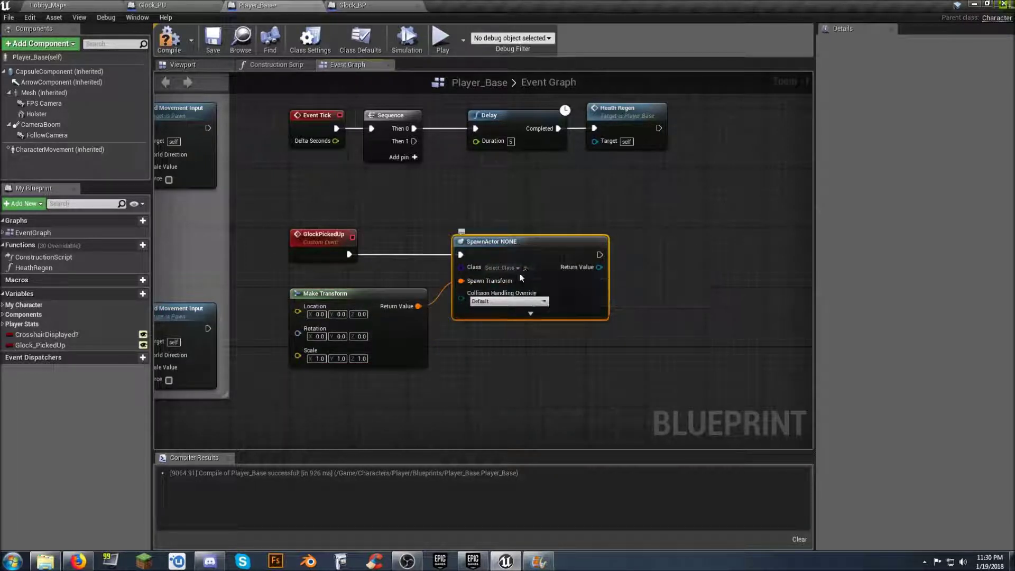
- Set the class of the SpawnActor node to Glock_BP
{"action": "left_click", "coordinate": [517, 269]}
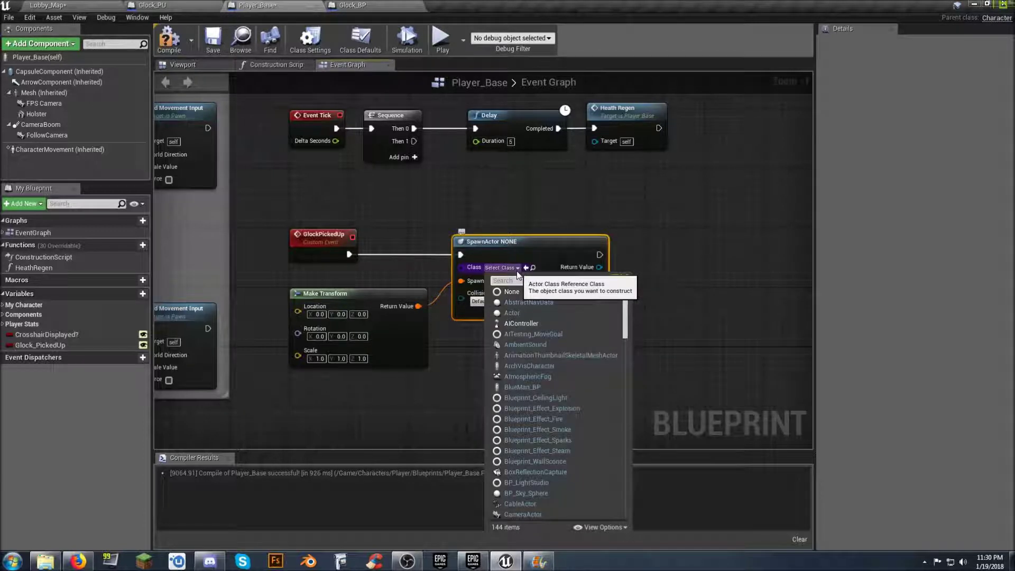
{"action": "type", "text": "glo"}
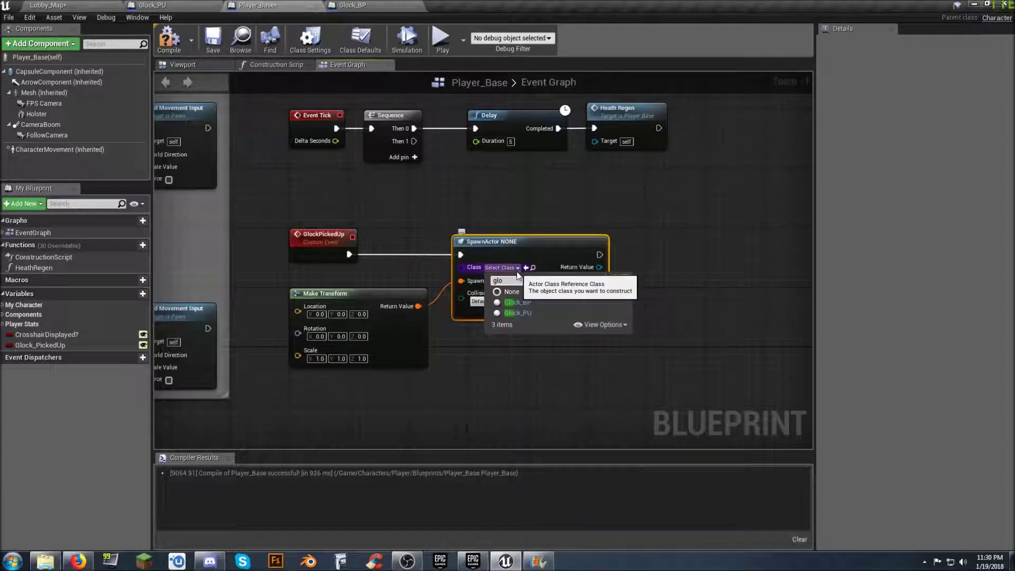
{"action": "left_click", "coordinate": [529, 302]}
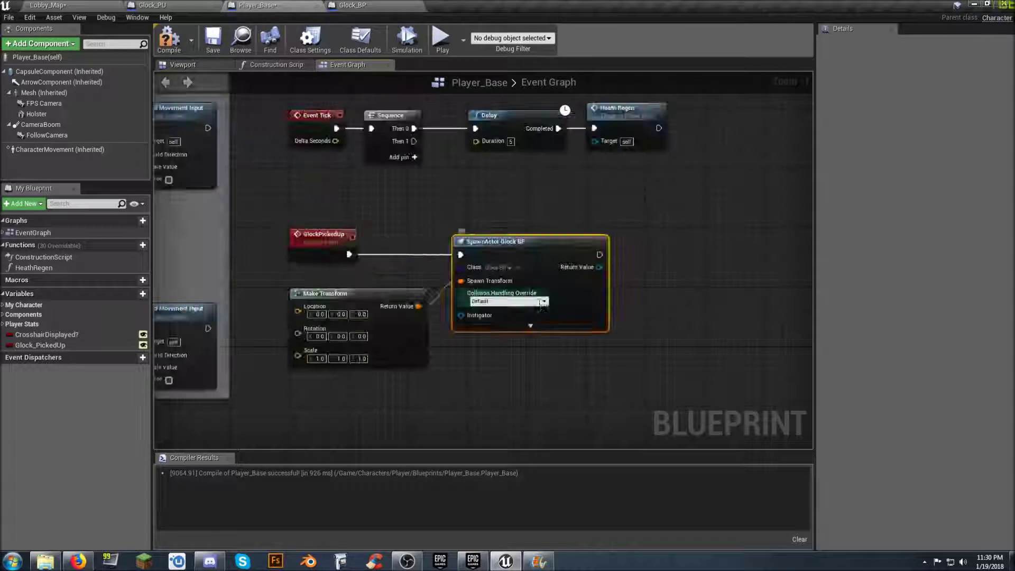
- Add an actor-targeted AttachToComponent node from the SpawnActor node's Return Value and line it up after that node
{"action": "right_click_drag", "start_coordinate": [549, 354], "coordinate": [508, 350]}
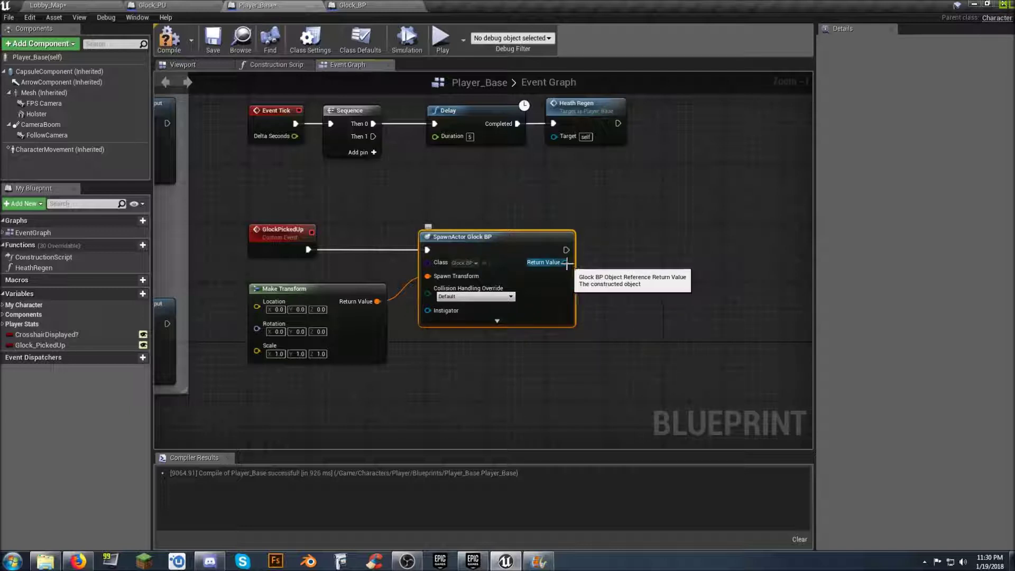
{"action": "left_click_drag", "start_coordinate": [566, 263], "coordinate": [623, 266]}
{"action": "type", "text": "att"}
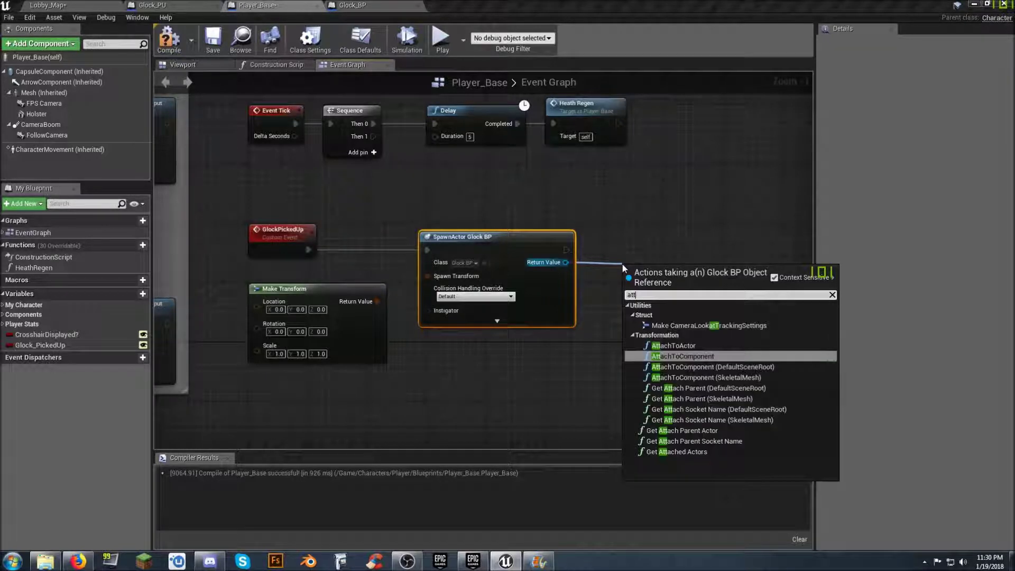
{"action": "type", "text": "ac"}
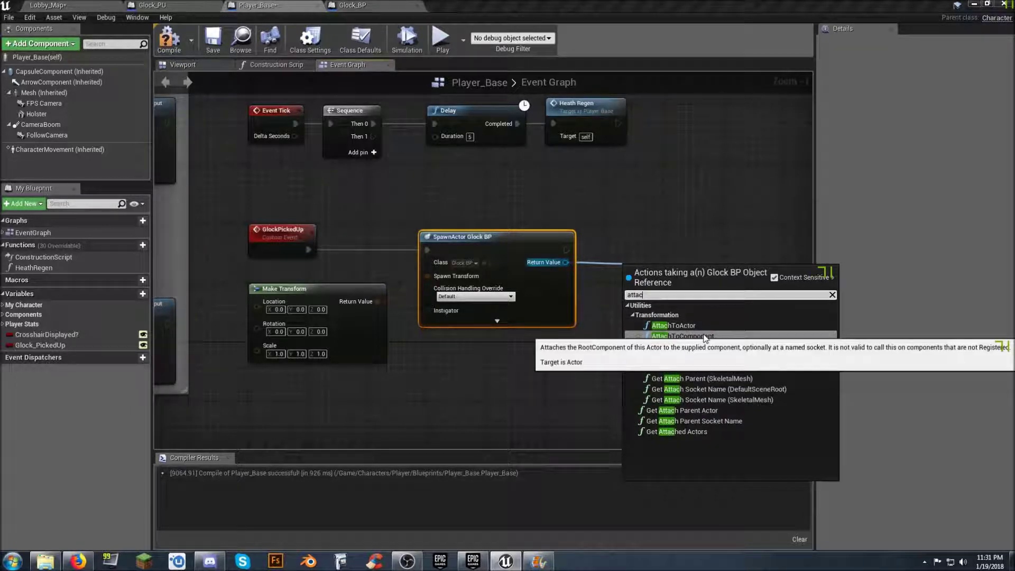
{"action": "left_click", "coordinate": [682, 336]}
{"action": "left_click_drag", "start_coordinate": [675, 267], "coordinate": [667, 237]}
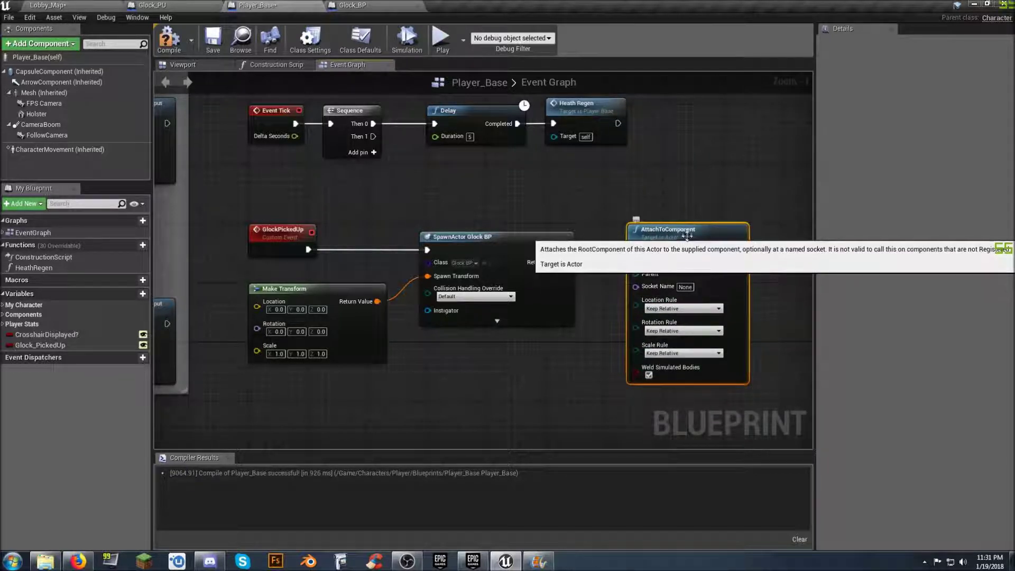
{"action": "left_click_drag", "start_coordinate": [690, 241], "coordinate": [697, 240]}
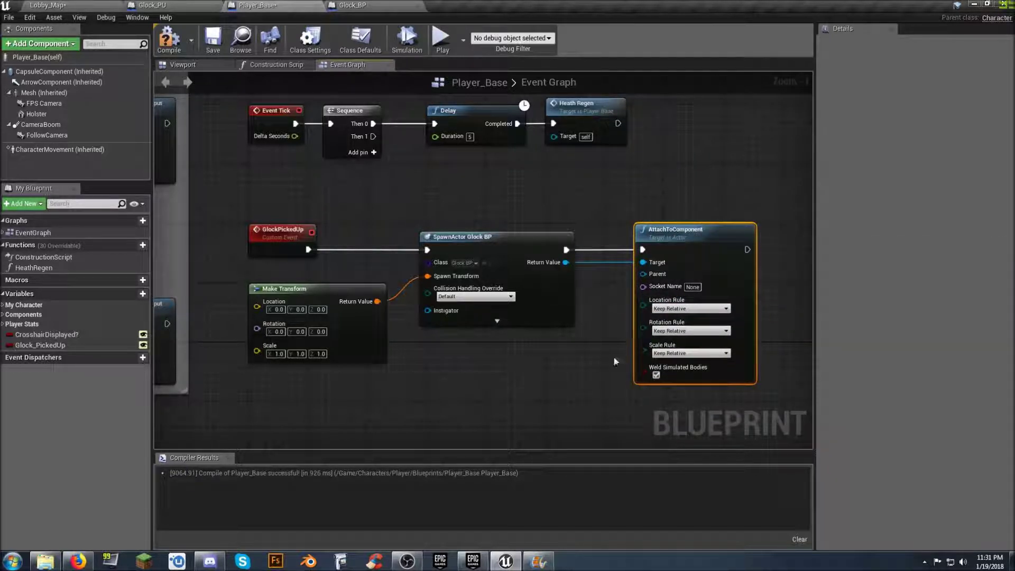
- Set the AttachToComponent node's Socket Name to Holster and feed its Parent input from a new Mesh reference placed beside it
{"action": "left_click", "coordinate": [696, 289]}
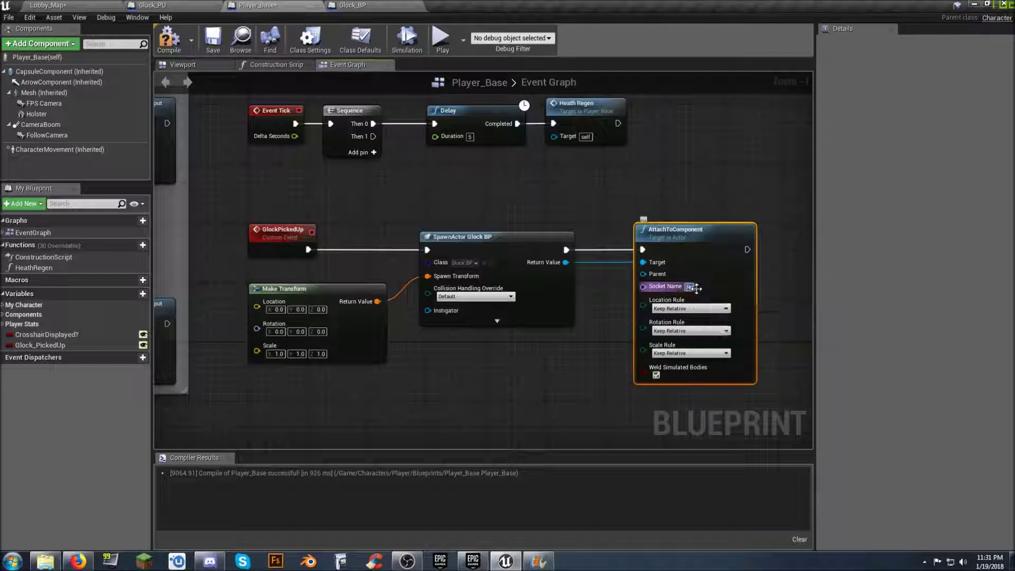
{"action": "left_click", "coordinate": [553, 379]}
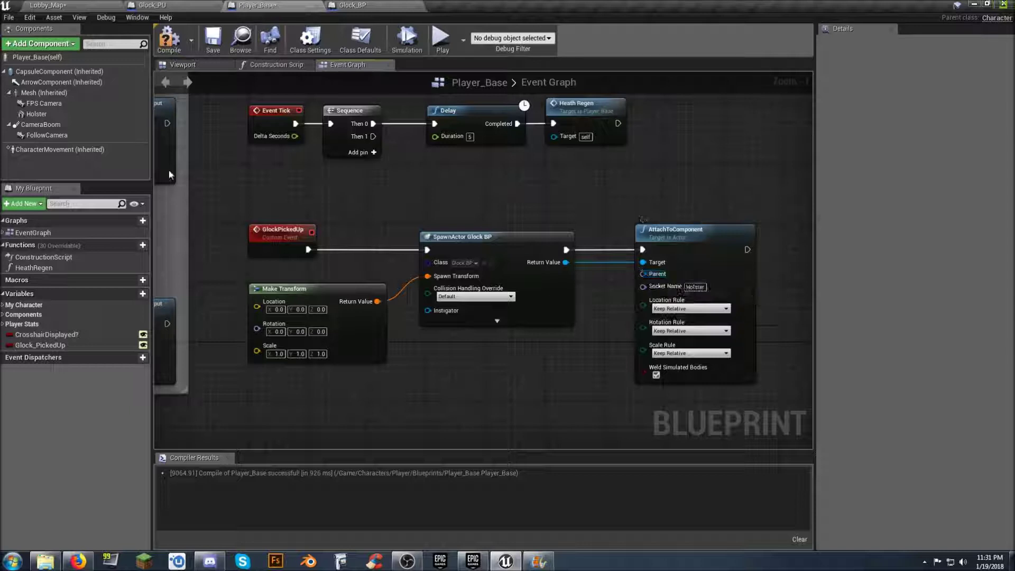
{"action": "left_click", "coordinate": [38, 95]}
{"action": "left_click_drag", "start_coordinate": [39, 99], "coordinate": [201, 209]}
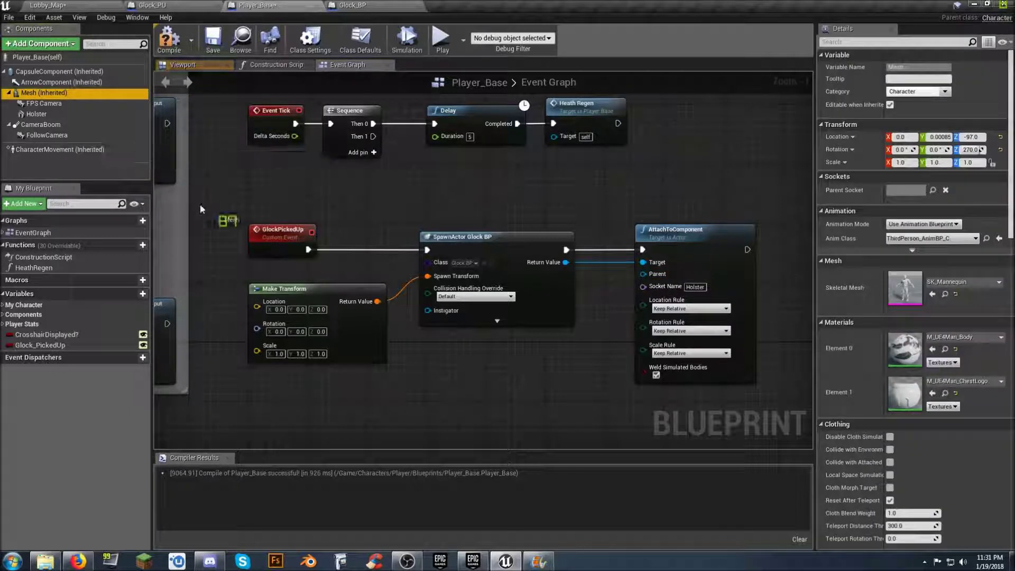
{"action": "left_click_drag", "start_coordinate": [531, 351], "coordinate": [645, 274]}
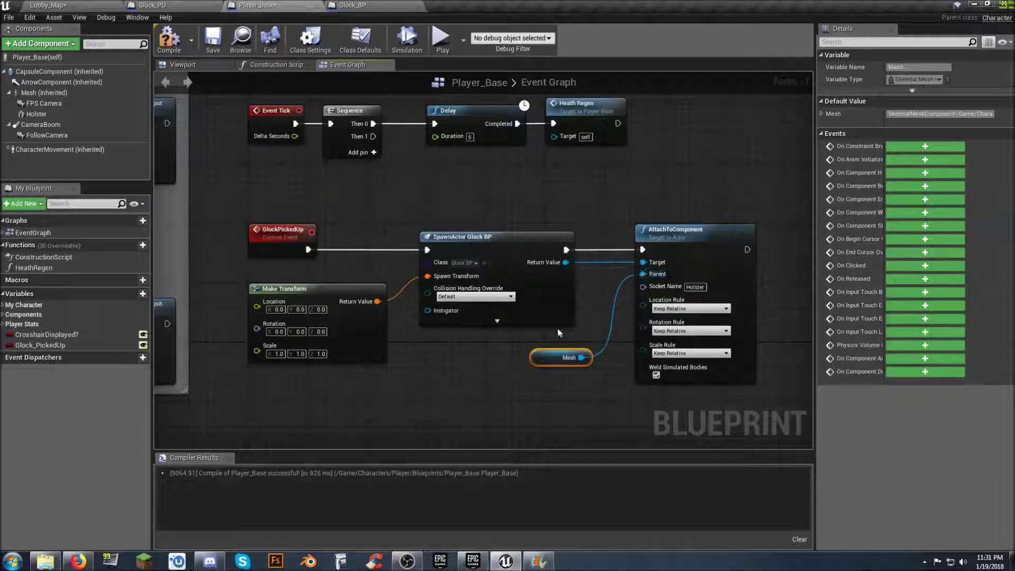
{"action": "left_click_drag", "start_coordinate": [547, 354], "coordinate": [540, 341]}
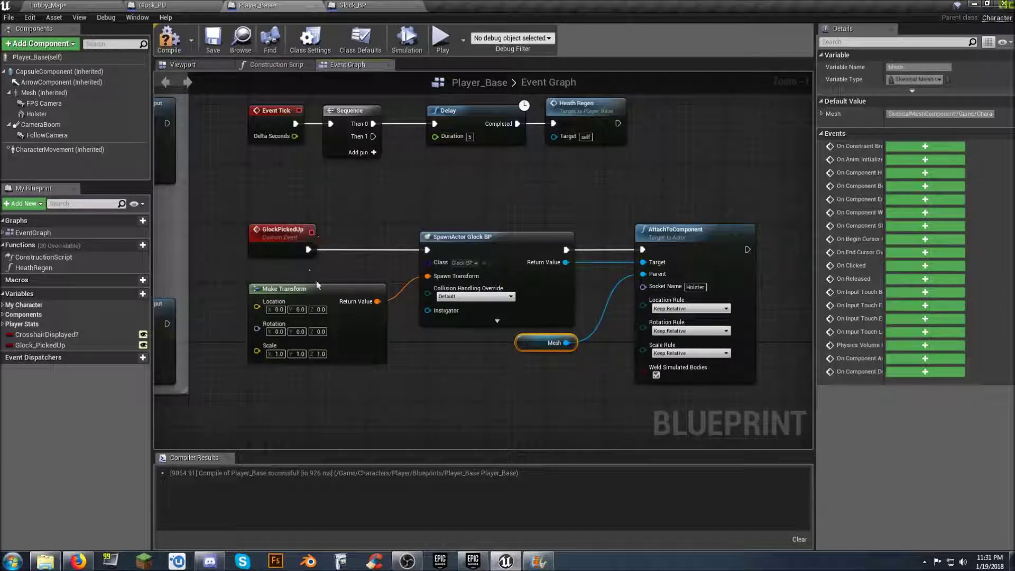
- Compile and save the Player_Base blueprint
{"action": "right_click_drag", "start_coordinate": [539, 271], "coordinate": [518, 242]}
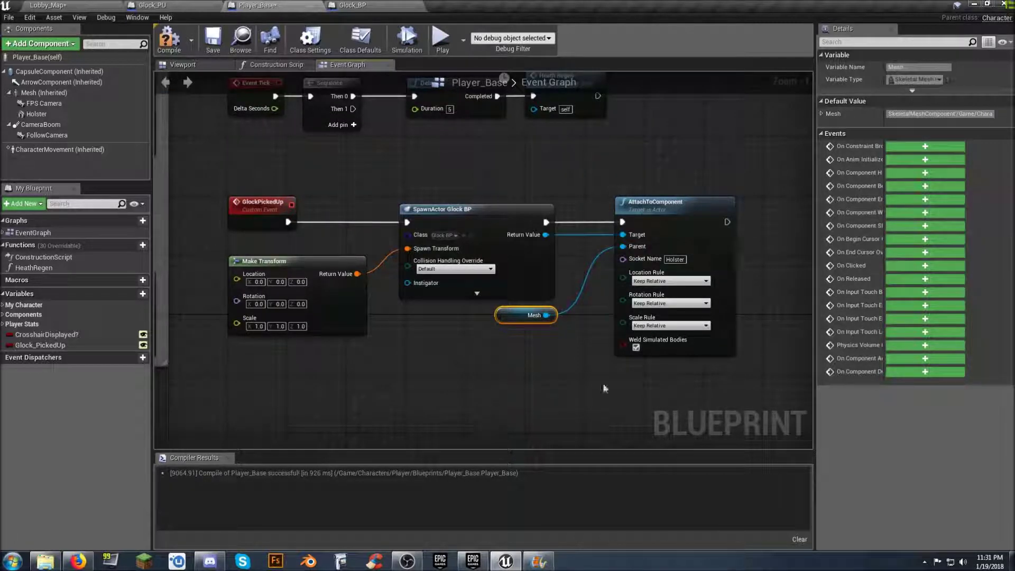
{"action": "left_click", "coordinate": [537, 407]}
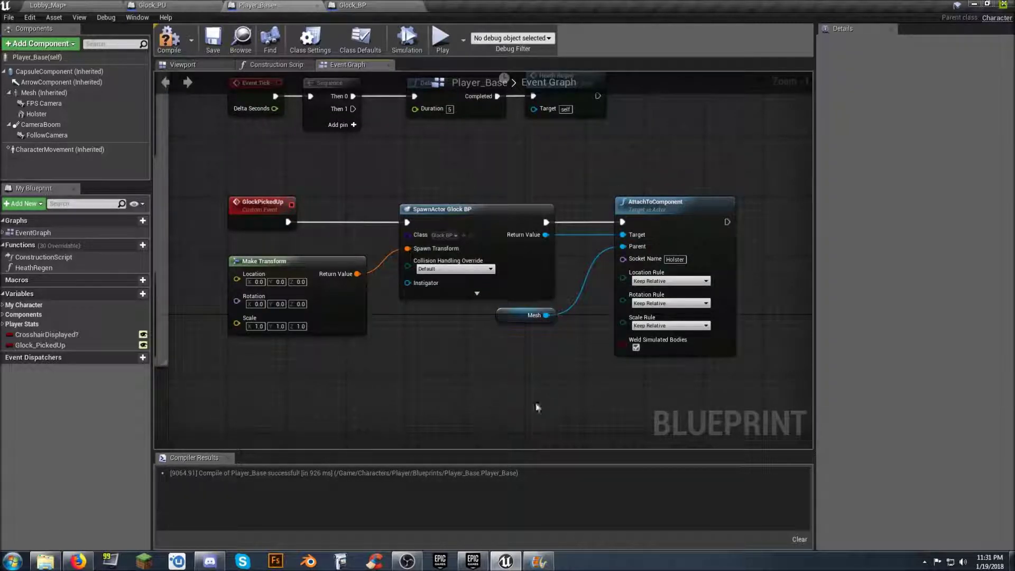
{"action": "left_click", "coordinate": [208, 52]}
{"action": "right_click_drag", "start_coordinate": [407, 349], "coordinate": [420, 455]}
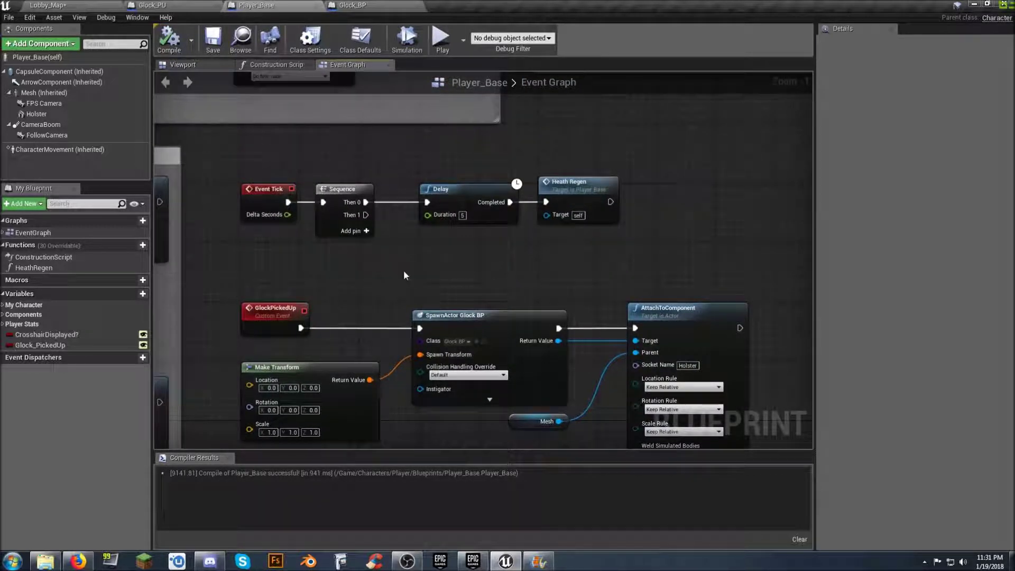
{"action": "right_click", "coordinate": [689, 210]}
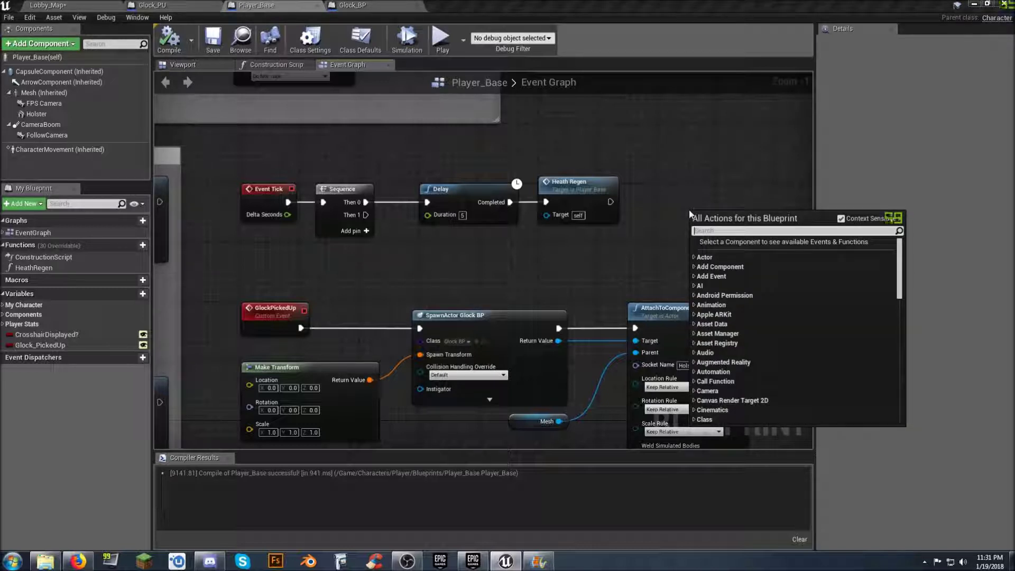
{"action": "type", "text": "lgbc"}
{"action": "key", "text": "BackSpace"}
{"action": "key", "text": "BackSpace"}
{"action": "key", "text": "BackSpace"}
{"action": "type", "text": "glock"}
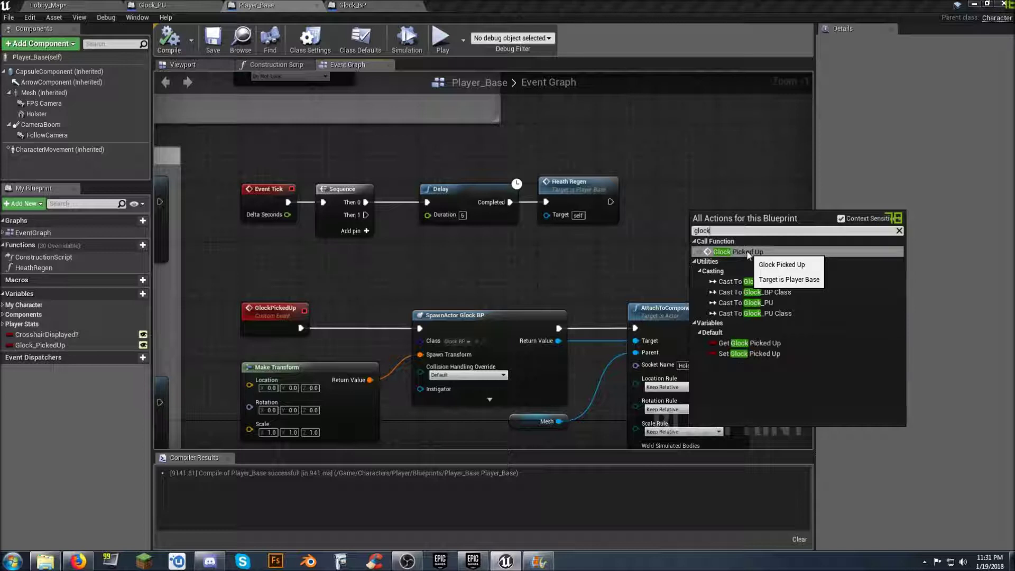
{"action": "left_click", "coordinate": [655, 248]}
- Move the Make Transform, SpawnActor, Mesh and AttachToComponent nodes away from the GlockPickedUp event to make room between them
{"action": "right_click_drag", "start_coordinate": [646, 249], "coordinate": [687, 289]}
{"action": "right_click_drag", "start_coordinate": [644, 213], "coordinate": [654, 324]}
{"action": "left_click_drag", "start_coordinate": [716, 346], "coordinate": [392, 158]}
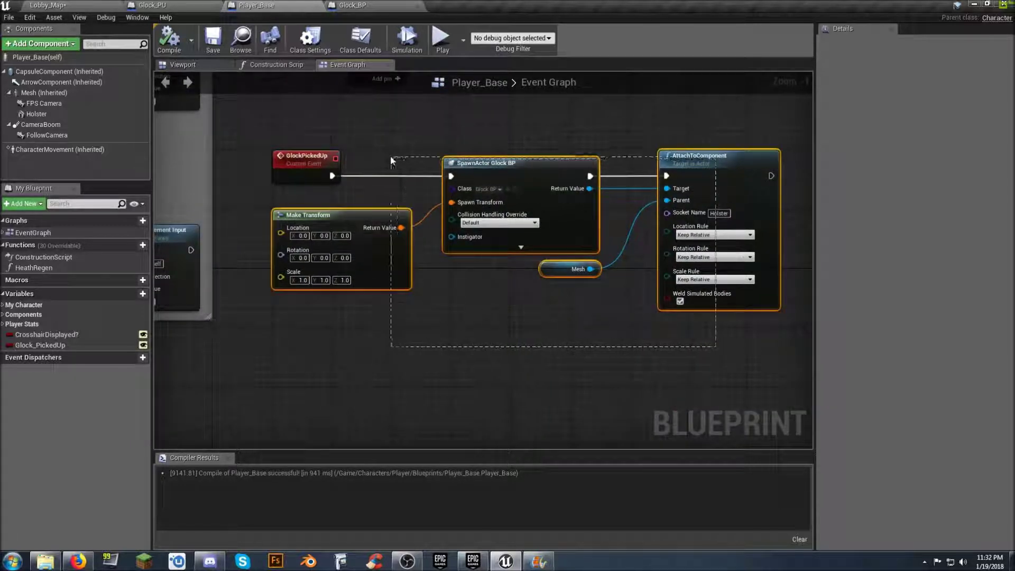
{"action": "left_click_drag", "start_coordinate": [469, 167], "coordinate": [653, 176]}
{"action": "left_click", "coordinate": [402, 265]}
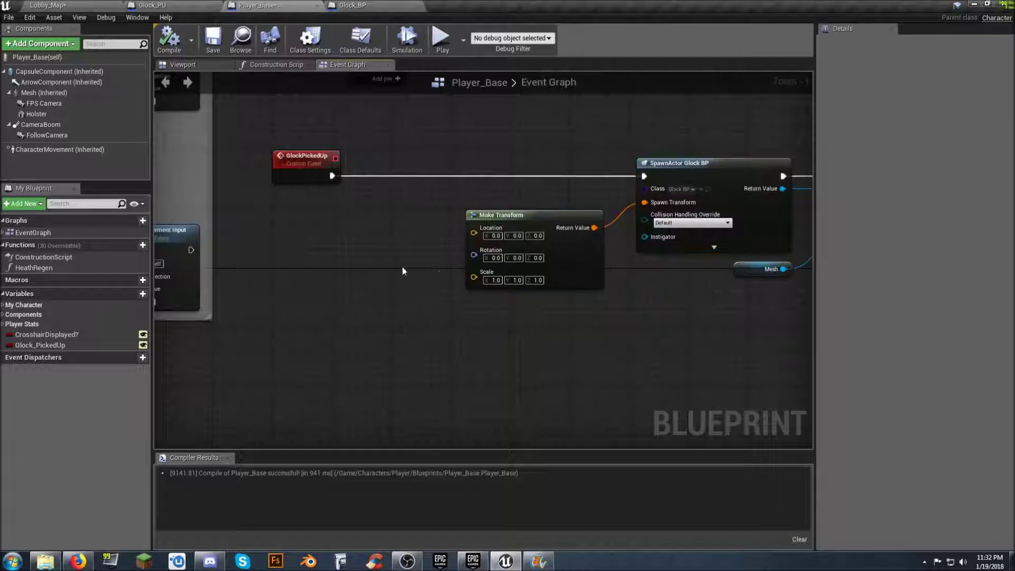
- Add a Glock_PickedUp getter and insert a Branch node between the GlockPickedUp event and the SpawnActor node
{"action": "right_click_drag", "start_coordinate": [280, 285], "coordinate": [358, 315]}
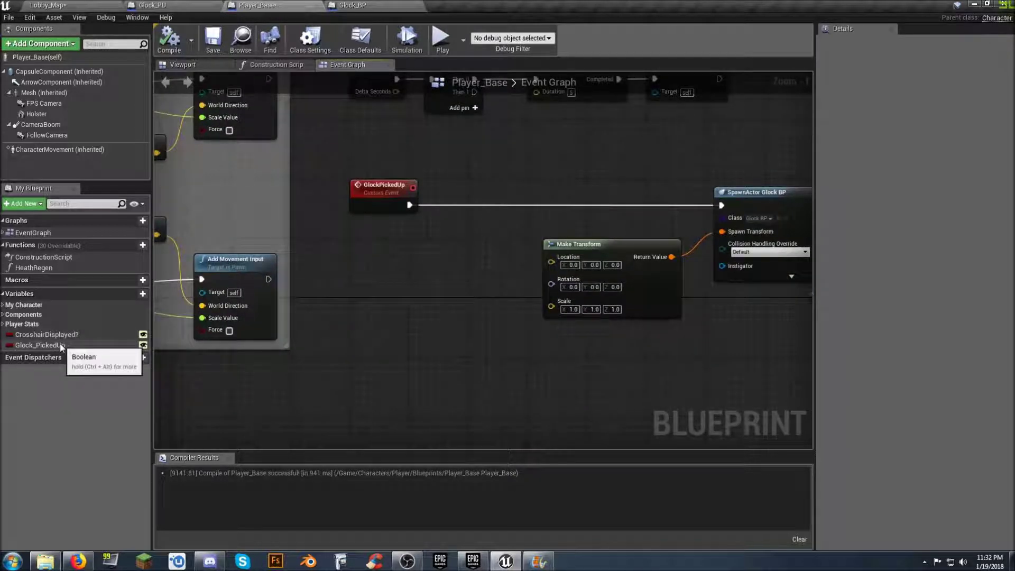
{"action": "left_click_drag", "start_coordinate": [43, 345], "coordinate": [364, 246]}
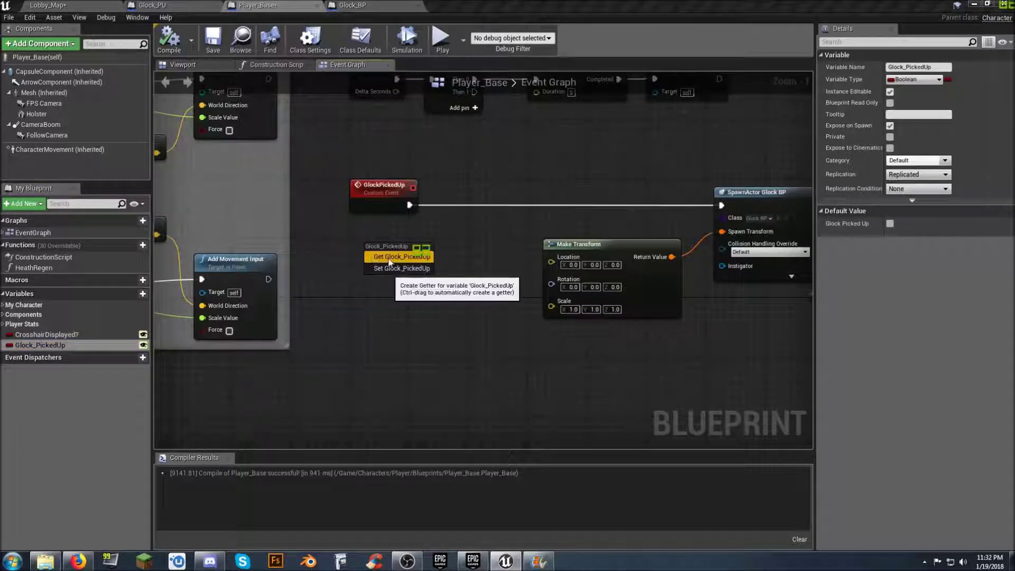
{"action": "left_click", "coordinate": [394, 256]}
{"action": "left_click_drag", "start_coordinate": [409, 206], "coordinate": [479, 202]}
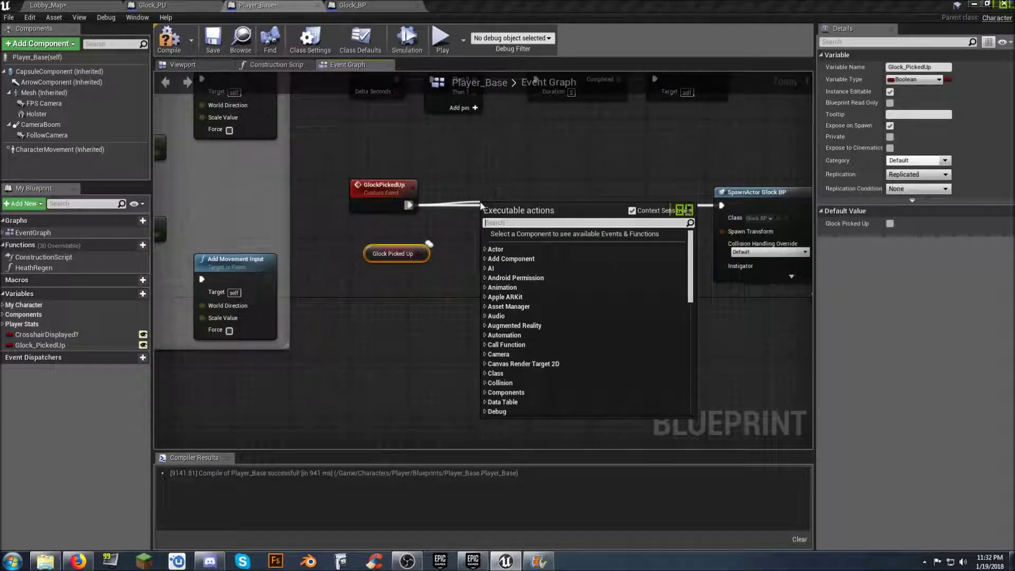
{"action": "type", "text": "bra"}
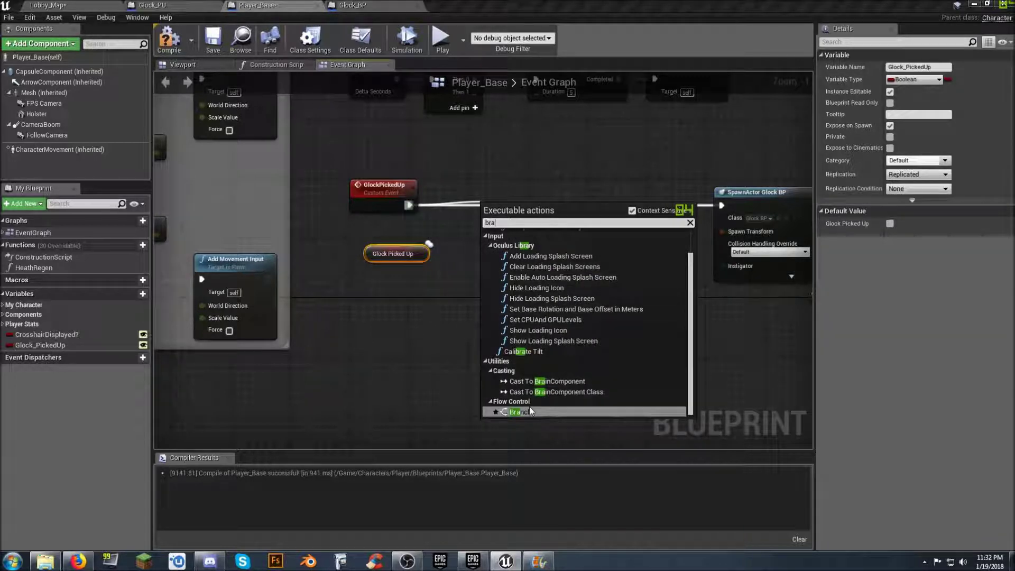
{"action": "left_click", "coordinate": [526, 411]}
{"action": "left_click_drag", "start_coordinate": [502, 196], "coordinate": [495, 196]}
- Connect the Glock_PickedUp getter to the Branch's Condition and place both nodes close to the GlockPickedUp event
{"action": "left_click_drag", "start_coordinate": [420, 254], "coordinate": [478, 218]}
{"action": "left_click_drag", "start_coordinate": [398, 248], "coordinate": [385, 238]}
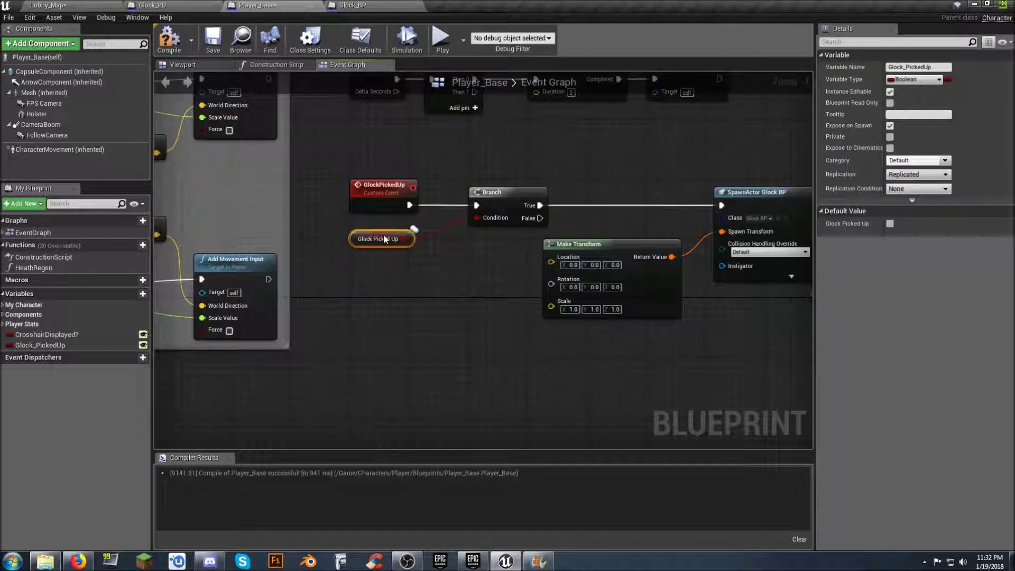
{"action": "left_click_drag", "start_coordinate": [493, 191], "coordinate": [477, 193]}
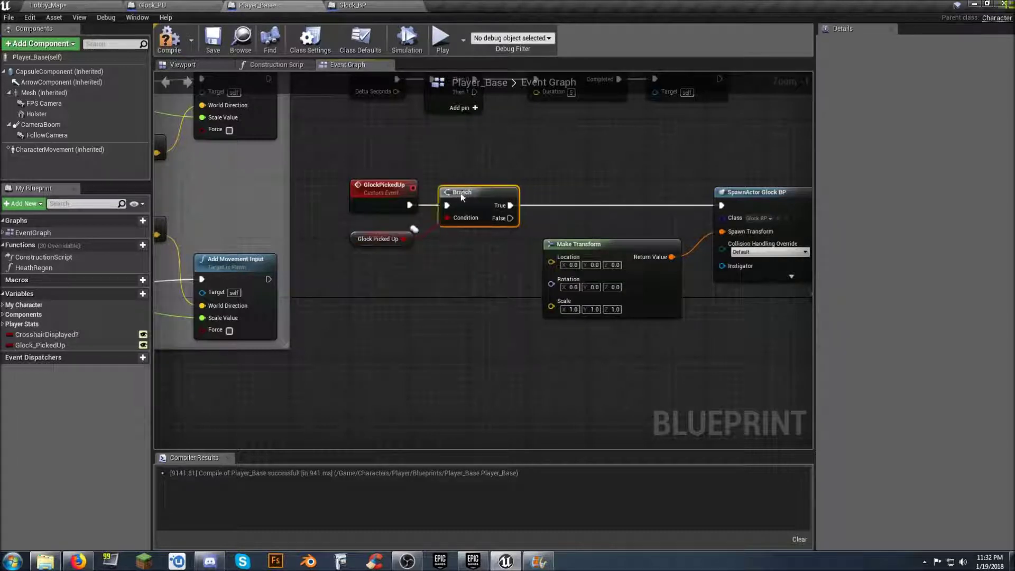
- Move the Make Transform, SpawnActor, Mesh and AttachToComponent nodes closer to the Branch node
{"action": "right_click_drag", "start_coordinate": [471, 274], "coordinate": [272, 265]}
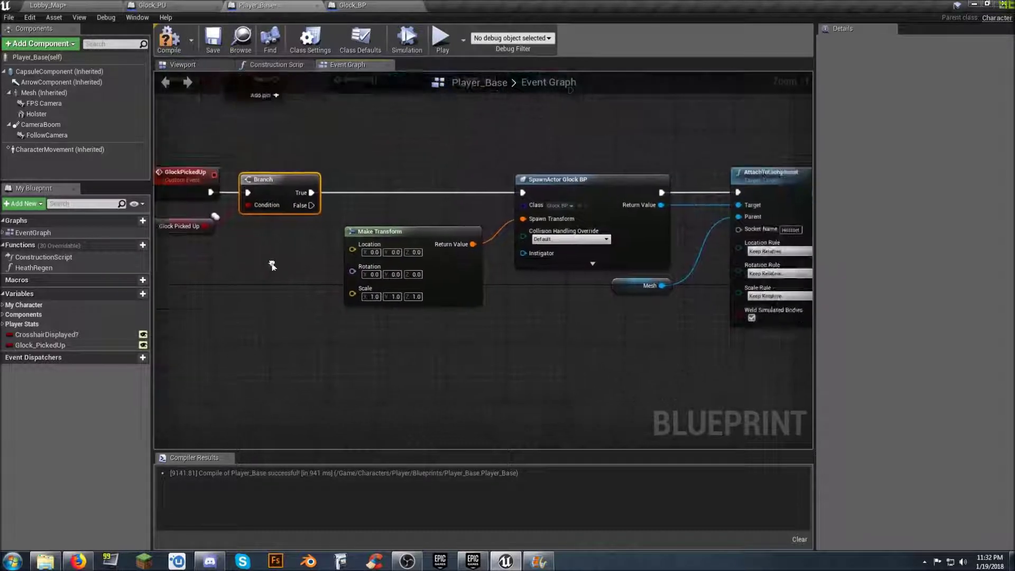
{"action": "left_click_drag", "start_coordinate": [691, 344], "coordinate": [442, 227]}
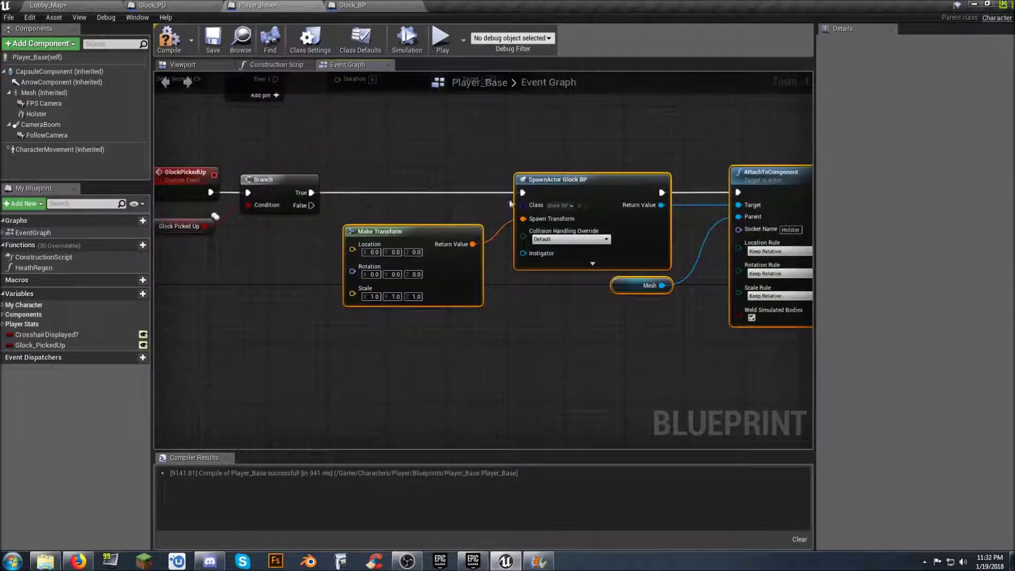
{"action": "left_click_drag", "start_coordinate": [521, 193], "coordinate": [443, 187]}
{"action": "left_click", "coordinate": [374, 376]}
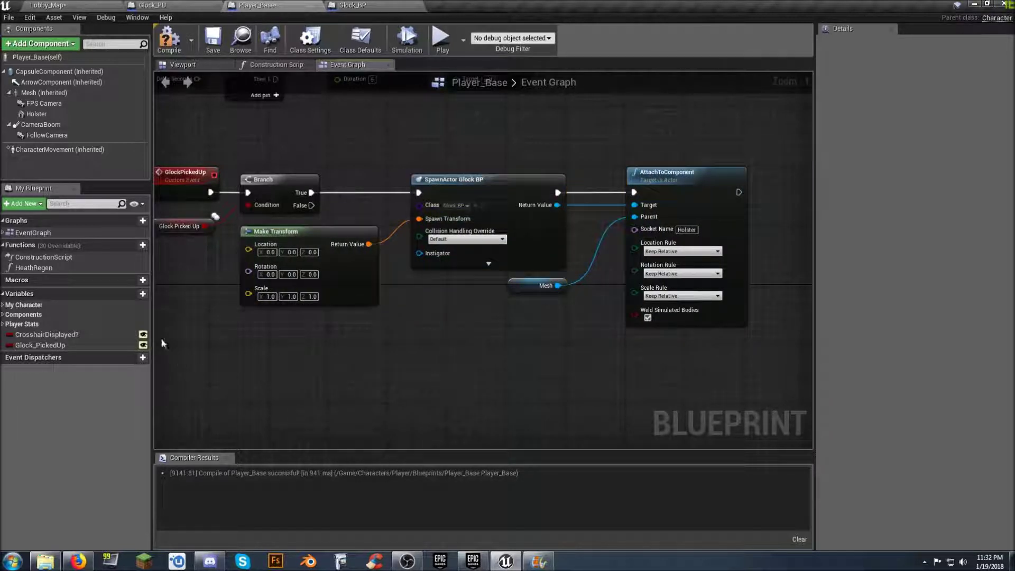
- Create a Boolean variable named HasGlock? and add a node after AttachToComponent that sets it to true
{"action": "left_click", "coordinate": [122, 296]}
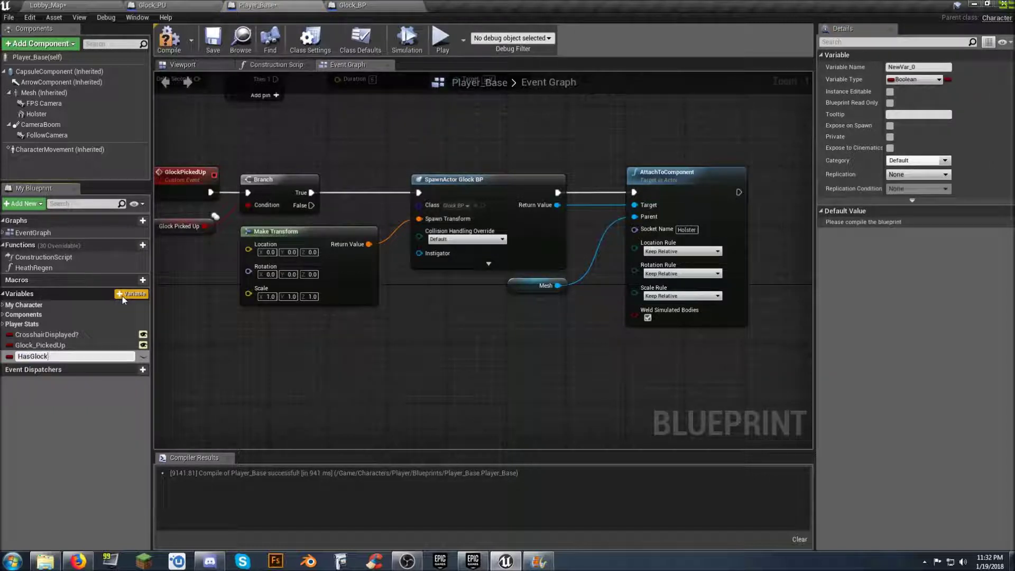
{"action": "key", "text": "Return"}
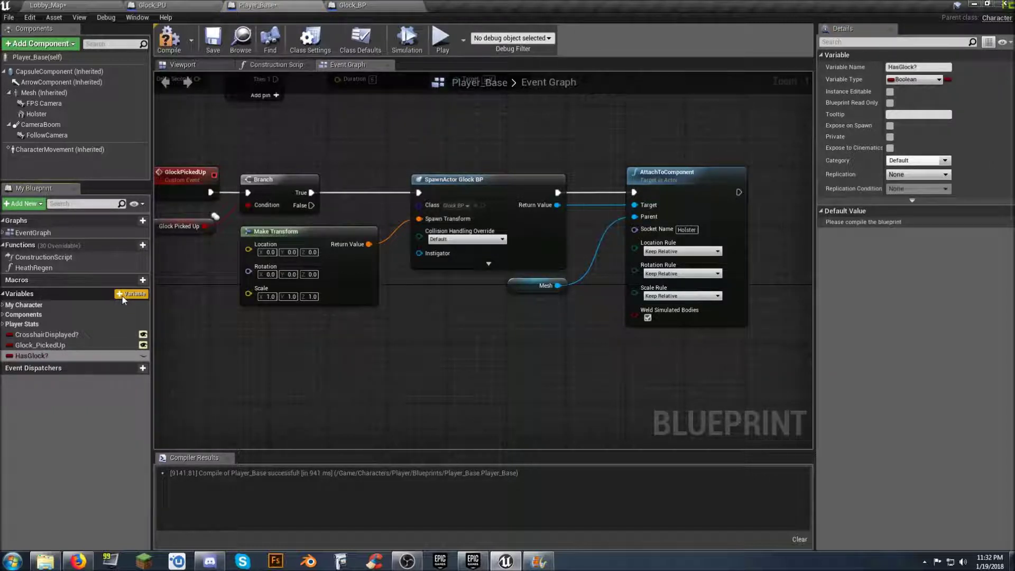
{"action": "left_click", "coordinate": [37, 356]}
{"action": "left_click_drag", "start_coordinate": [741, 228], "coordinate": [772, 196]}
{"action": "left_click", "coordinate": [793, 218]}
{"action": "right_click_drag", "start_coordinate": [801, 226], "coordinate": [600, 247]}
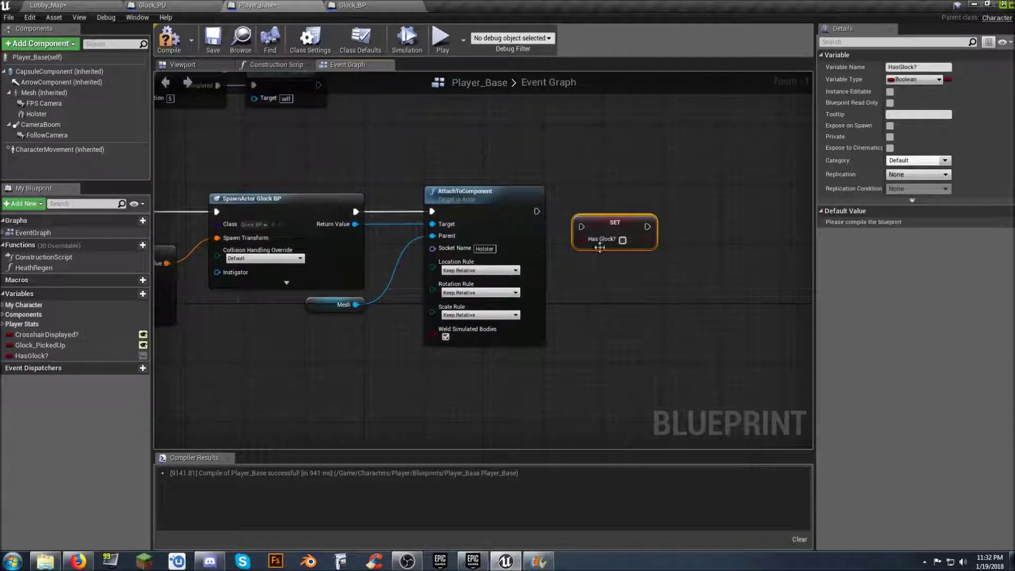
{"action": "left_click_drag", "start_coordinate": [583, 227], "coordinate": [536, 212]}
{"action": "left_click_drag", "start_coordinate": [600, 223], "coordinate": [585, 209]}
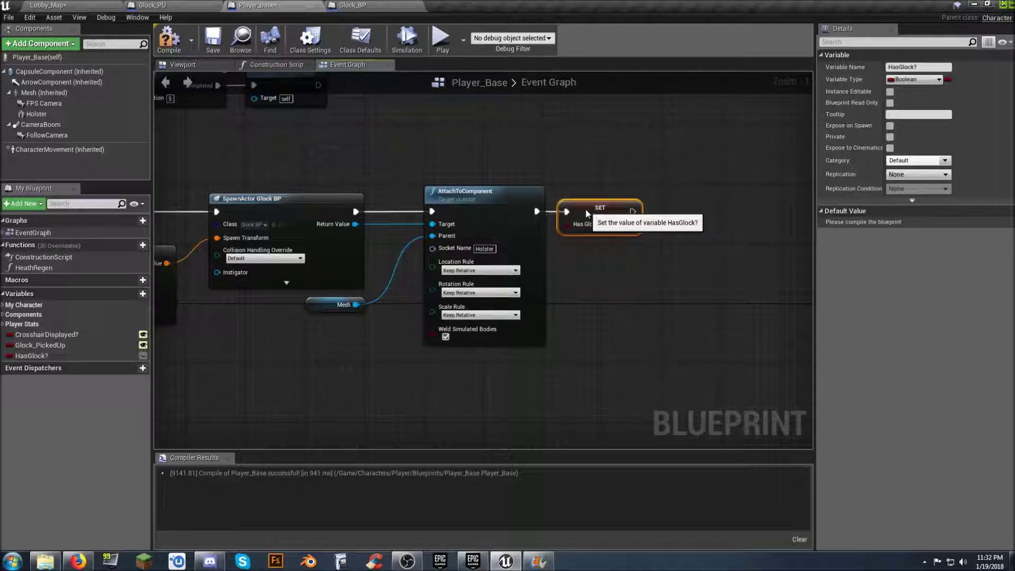
{"action": "left_click", "coordinate": [378, 379]}
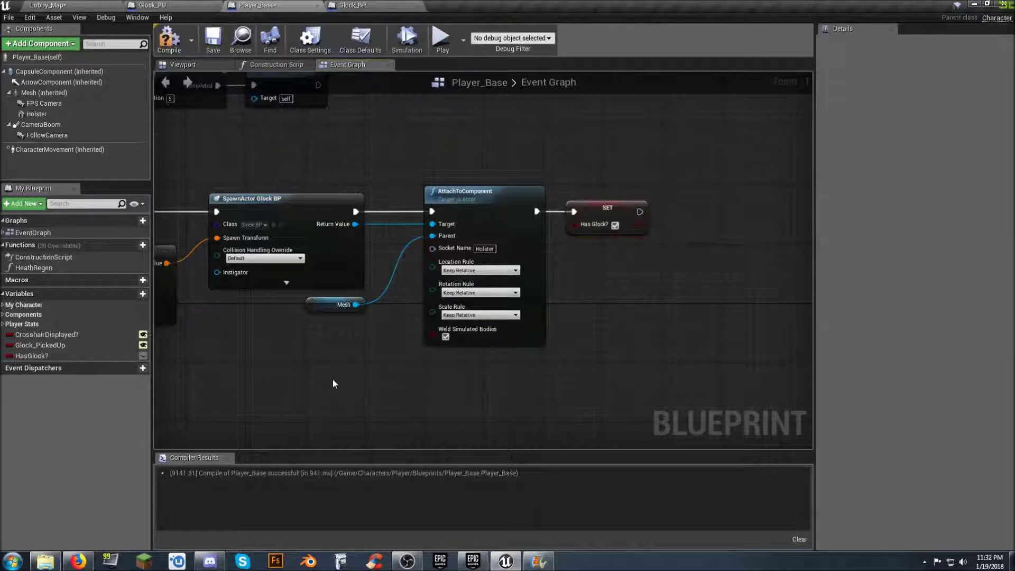
- Shift all nodes following the GlockPickedUp event, including the Glock_PickedUp getter, away from the event to leave a gap
{"action": "right_click_drag", "start_coordinate": [332, 379], "coordinate": [390, 358]}
{"action": "scroll", "coordinate": [440, 338], "scroll_direction": "down", "scroll_amount": 4}
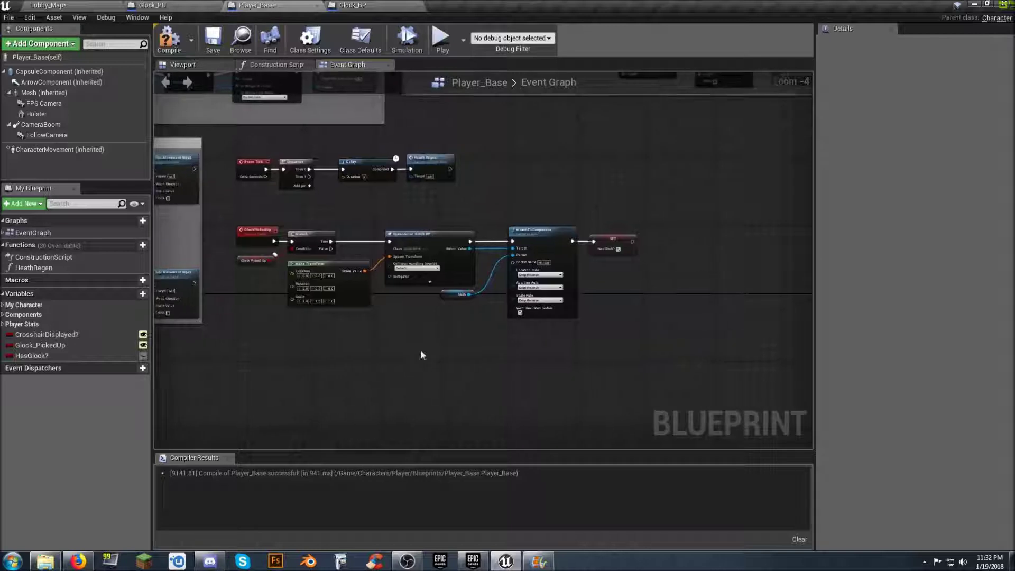
{"action": "left_click_drag", "start_coordinate": [639, 316], "coordinate": [290, 198]}
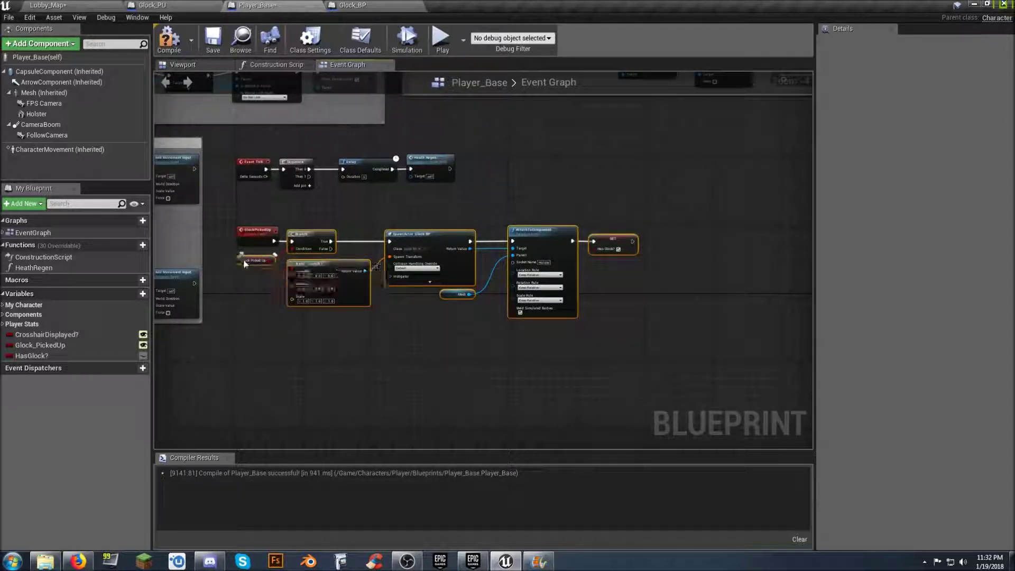
{"action": "left_click_drag", "start_coordinate": [321, 237], "coordinate": [432, 238]}
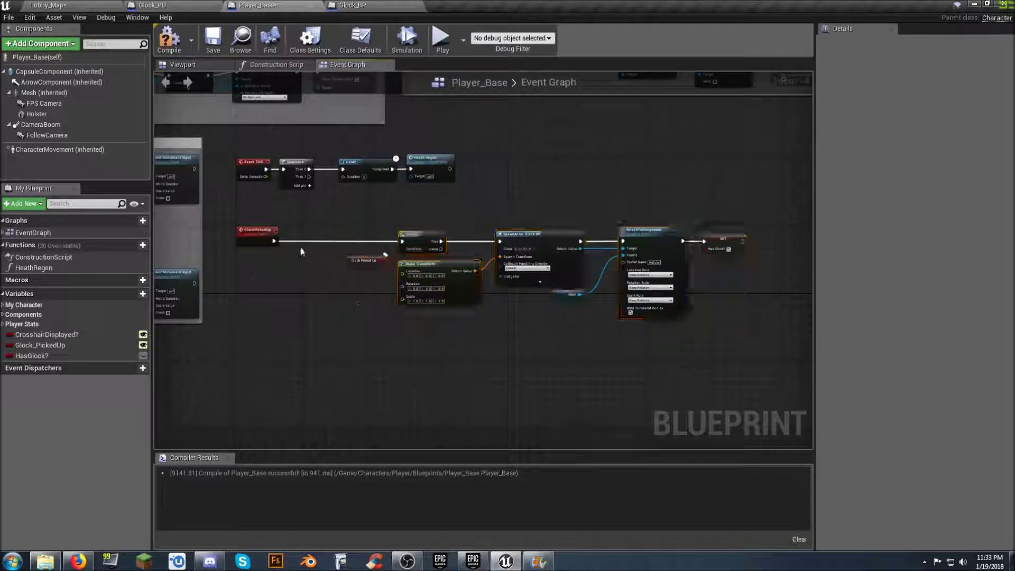
- Insert a second Branch node between the GlockPickedUp event and the existing Branch, aligned with the event
{"action": "left_click_drag", "start_coordinate": [273, 242], "coordinate": [294, 244]}
{"action": "type", "text": "branch"}
{"action": "left_click", "coordinate": [334, 295]}
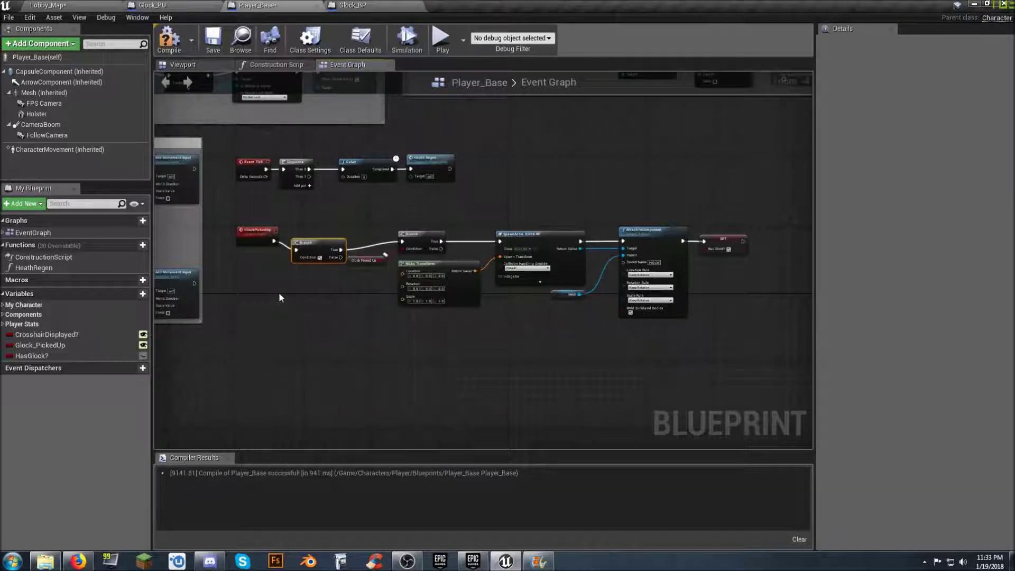
{"action": "right_click_drag", "start_coordinate": [277, 292], "coordinate": [341, 266]}
{"action": "left_click_drag", "start_coordinate": [363, 233], "coordinate": [364, 224]}
- Place a HasGlock? getter under the GlockPickedUp event and connect it to the new Branch's Condition
{"action": "right_click_drag", "start_coordinate": [332, 281], "coordinate": [376, 286]}
{"action": "left_click_drag", "start_coordinate": [49, 357], "coordinate": [320, 274]}
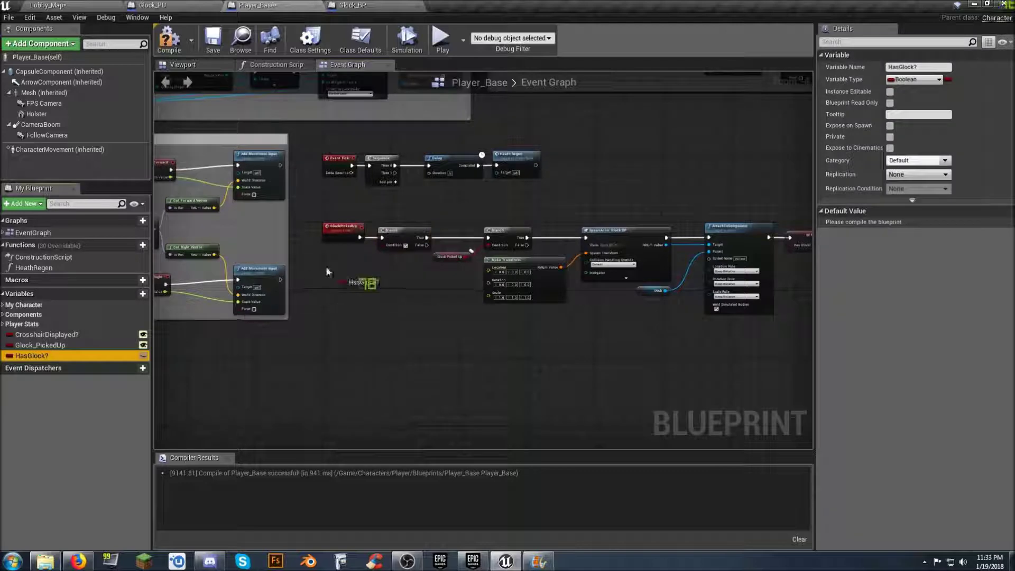
{"action": "left_click_drag", "start_coordinate": [376, 252], "coordinate": [385, 246]}
{"action": "left_click", "coordinate": [402, 252]}
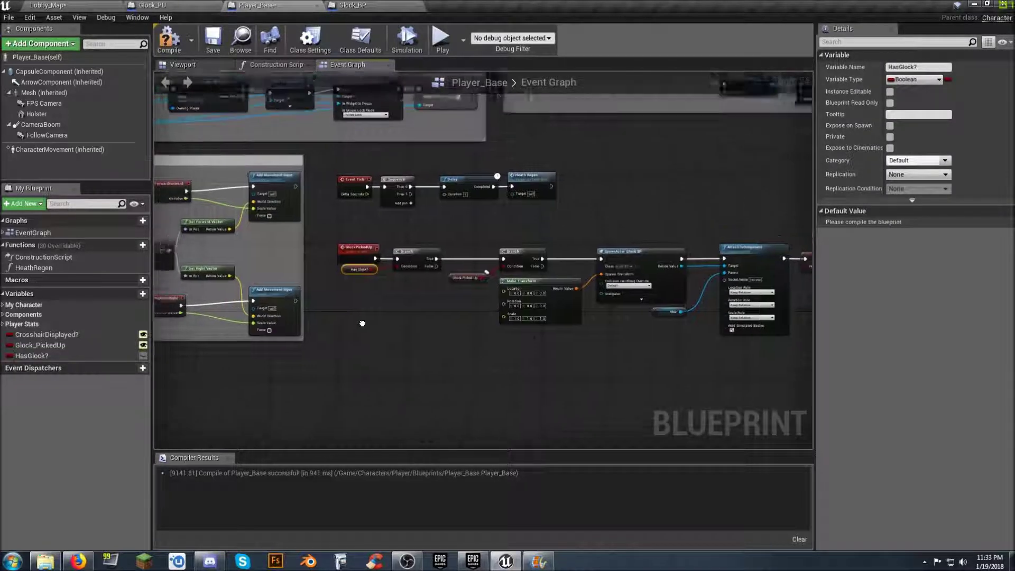
- Run the Glock_PickedUp Branch from the False output of the HasGlock? Branch instead of its True output
{"action": "scroll", "coordinate": [389, 302], "scroll_direction": "up", "scroll_amount": 2}
{"action": "scroll", "coordinate": [455, 296], "scroll_direction": "up", "scroll_amount": 2}
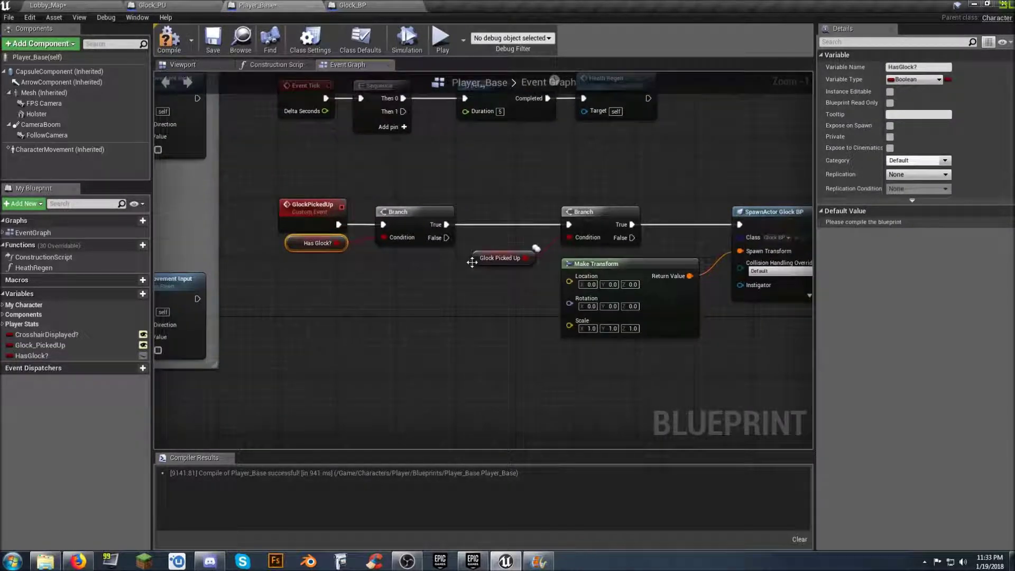
{"action": "scroll", "coordinate": [475, 343], "scroll_direction": "down", "scroll_amount": 3}
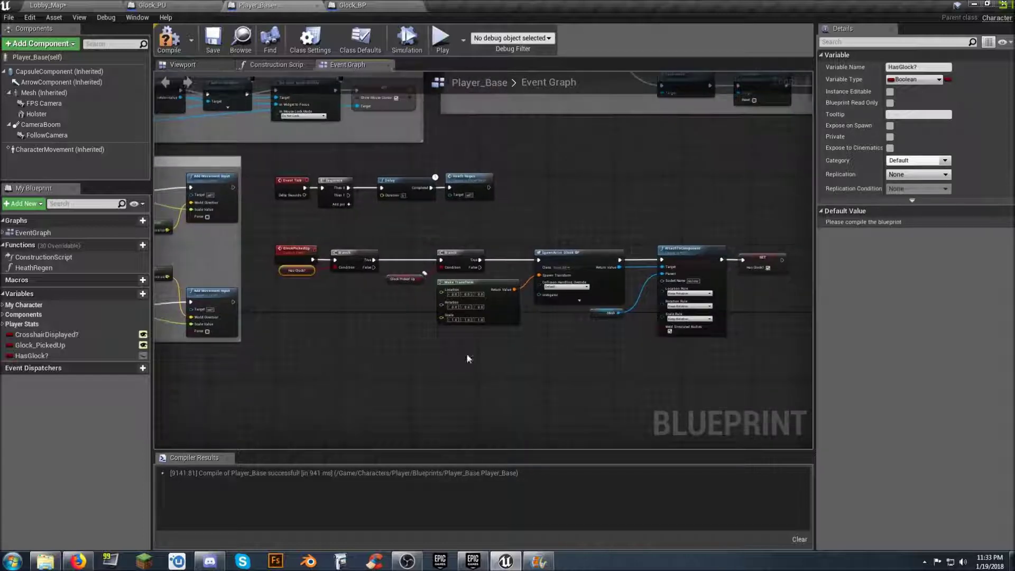
{"action": "left_click_drag", "start_coordinate": [392, 263], "coordinate": [441, 260]}
{"action": "left_click", "coordinate": [376, 277]}
- Move the Glock_PickedUp Branch and all nodes after it closer to the HasGlock? Branch
{"action": "left_click_drag", "start_coordinate": [749, 346], "coordinate": [407, 236]}
{"action": "left_click_drag", "start_coordinate": [467, 257], "coordinate": [418, 254]}
{"action": "left_click", "coordinate": [360, 332]}
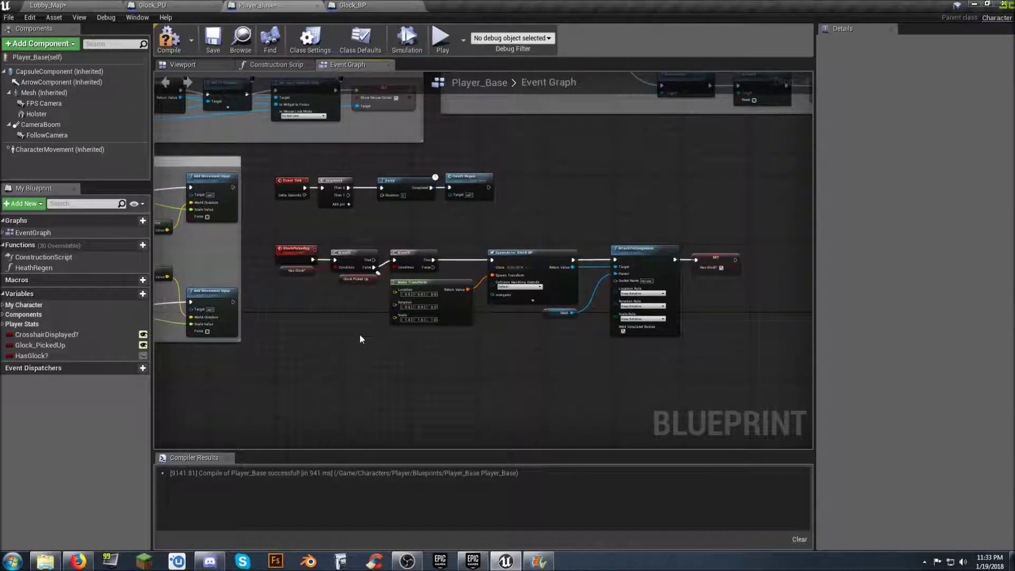
- Add a Glock Picked Up function call to the Player_Base graph and place it beneath the Delay node
{"action": "right_click_drag", "start_coordinate": [359, 334], "coordinate": [420, 372]}
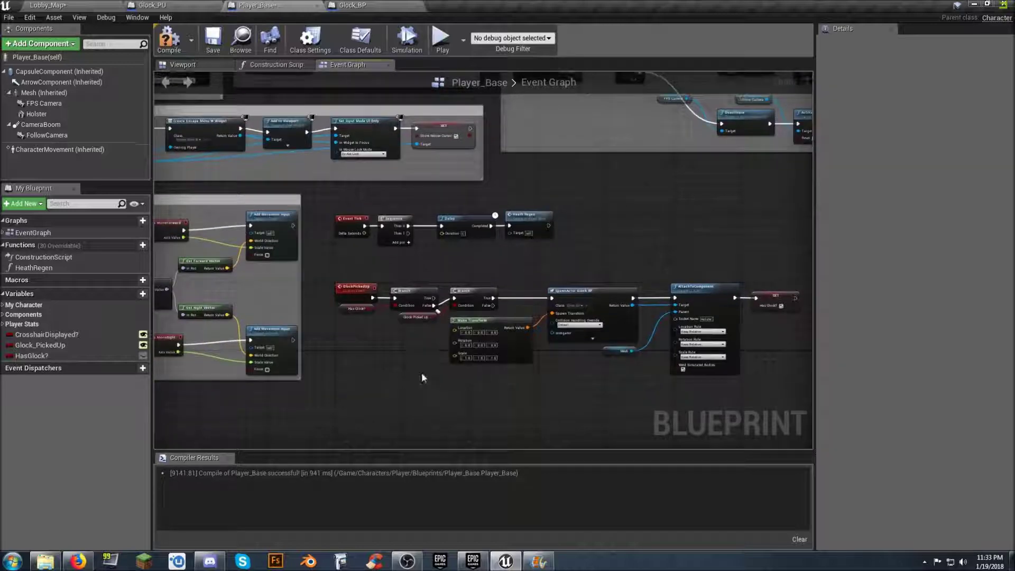
{"action": "right_click", "coordinate": [592, 236]}
{"action": "type", "text": "glock"}
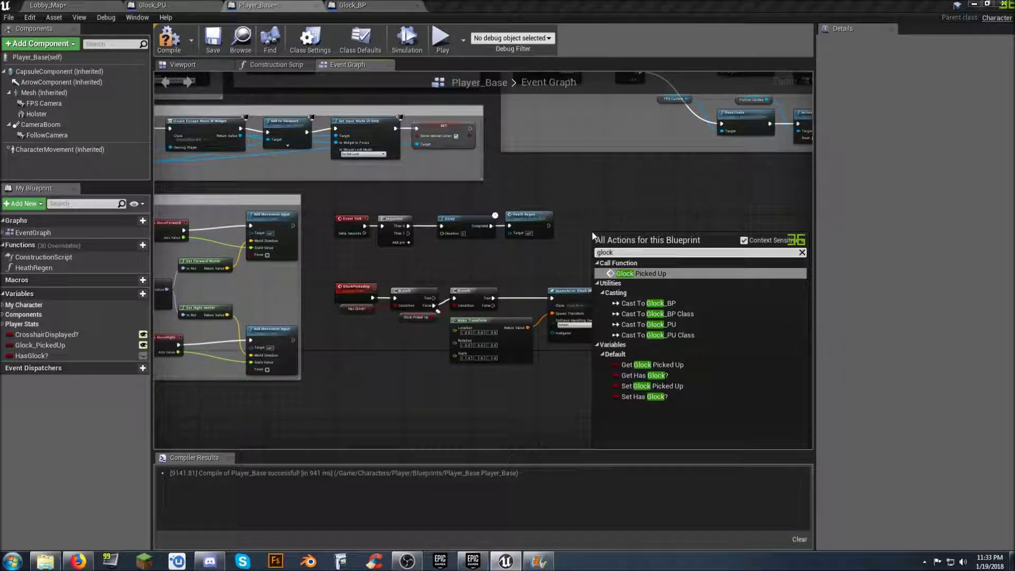
{"action": "left_click", "coordinate": [634, 273]}
{"action": "left_click_drag", "start_coordinate": [611, 239], "coordinate": [599, 218]}
{"action": "scroll", "coordinate": [556, 245], "scroll_direction": "up", "scroll_amount": 3}
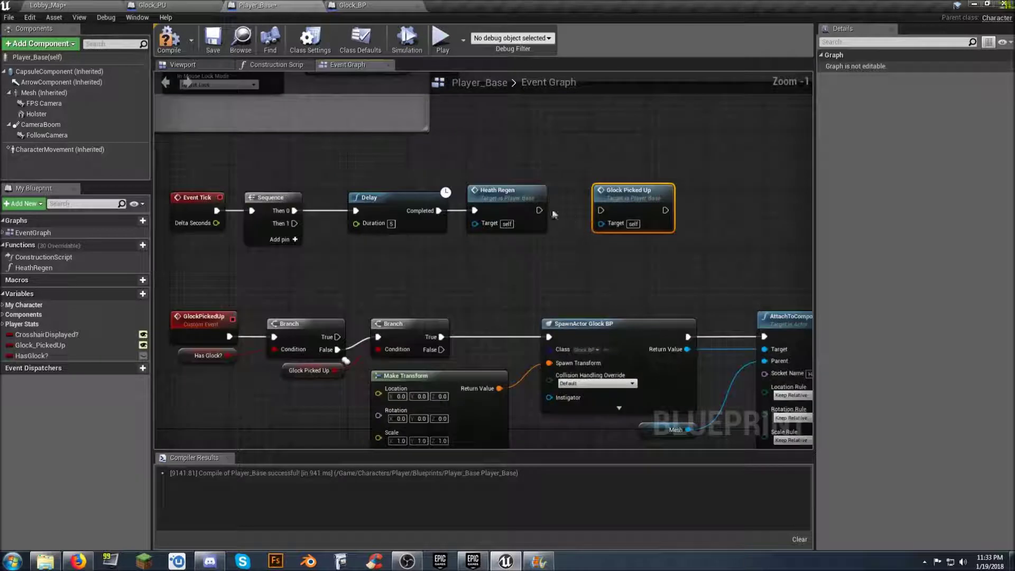
{"action": "left_click_drag", "start_coordinate": [539, 210], "coordinate": [373, 254]}
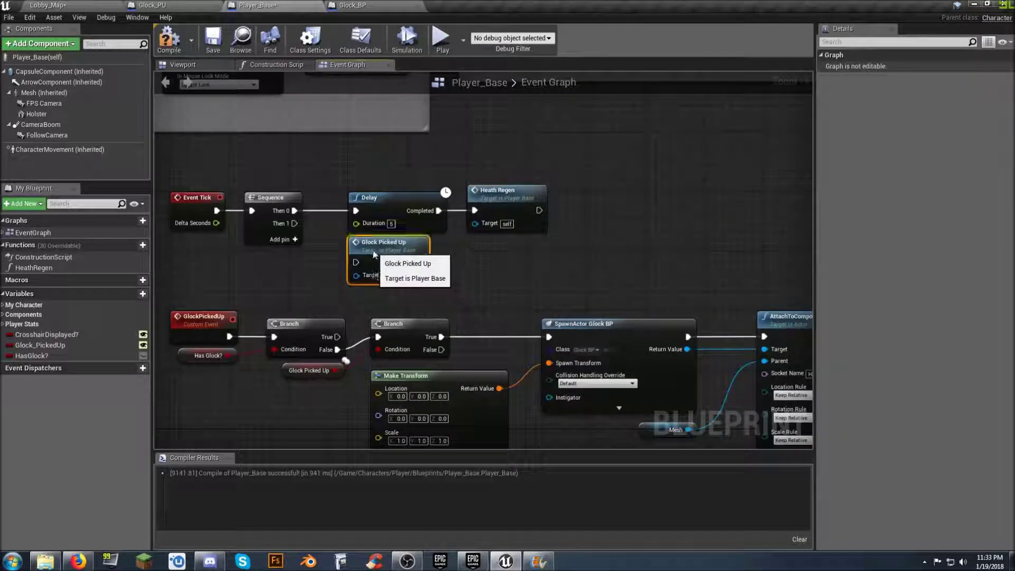
- Run the Glock Picked Up call from the Sequence's Then 1 output, and compile and save Player_Base
{"action": "left_click_drag", "start_coordinate": [294, 223], "coordinate": [356, 263]}
{"action": "left_click", "coordinate": [285, 170]}
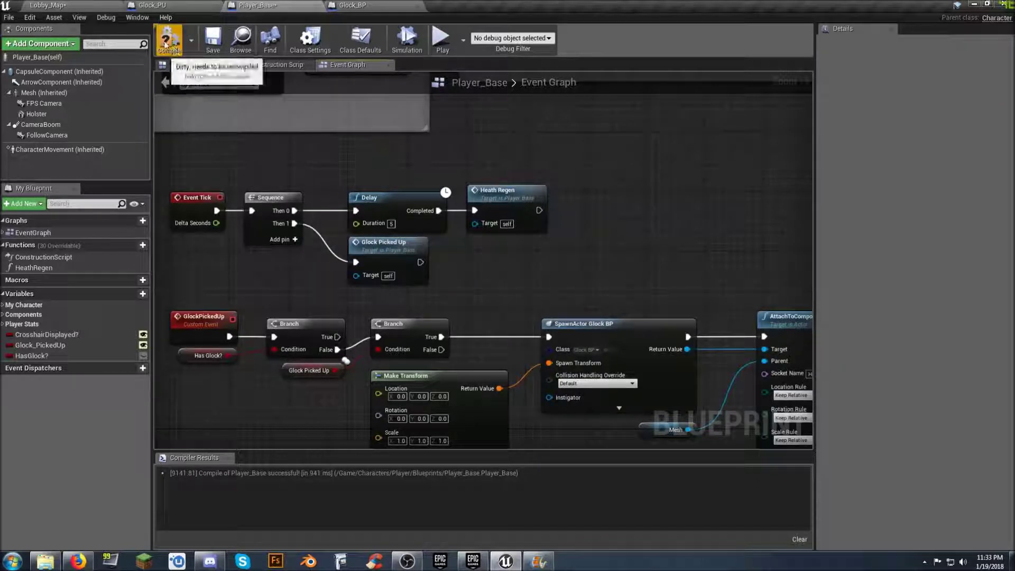
{"action": "left_click", "coordinate": [213, 38]}
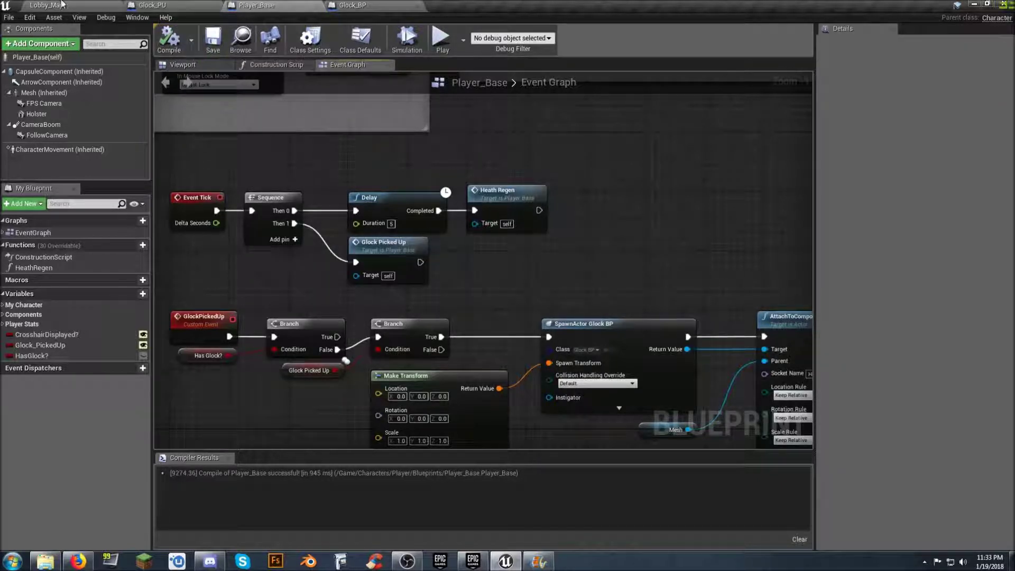
- Play-test Lobby_Map by running the character over the Glock pickup, checking the holster, and ending the session
{"action": "left_click", "coordinate": [68, 7]}
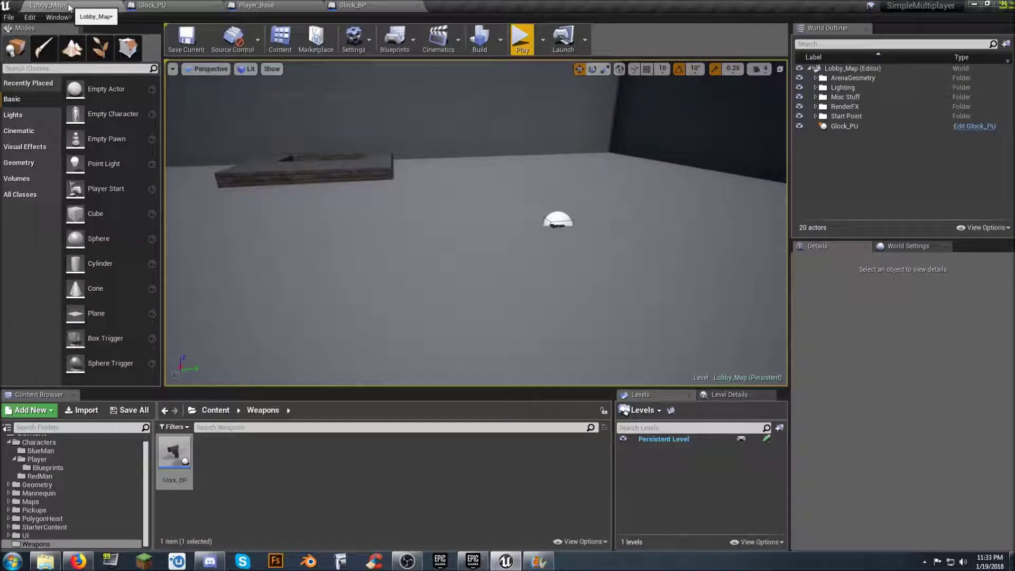
{"action": "left_click", "coordinate": [522, 40]}
{"action": "key", "text": "w"}
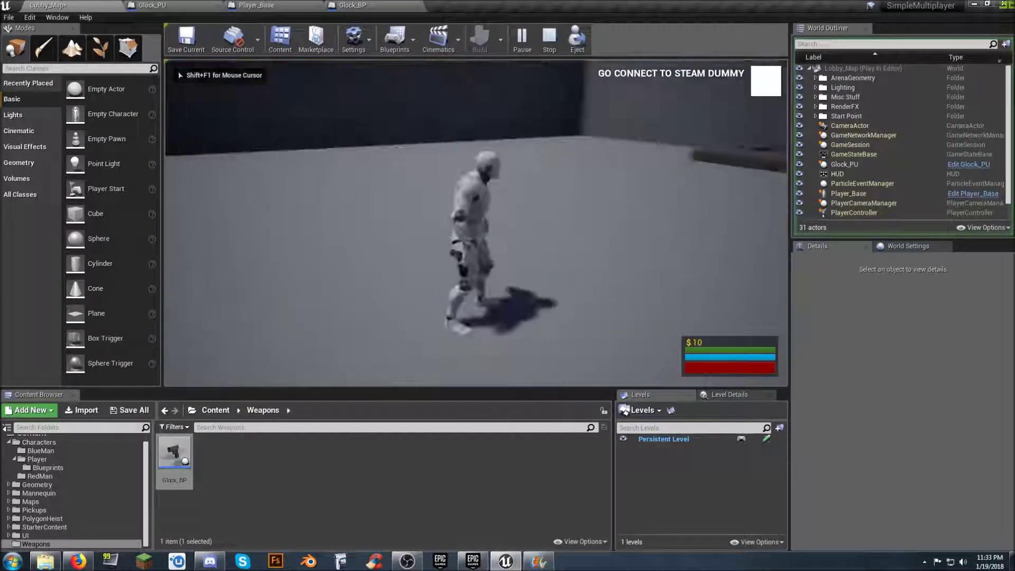
{"action": "key", "text": "w"}
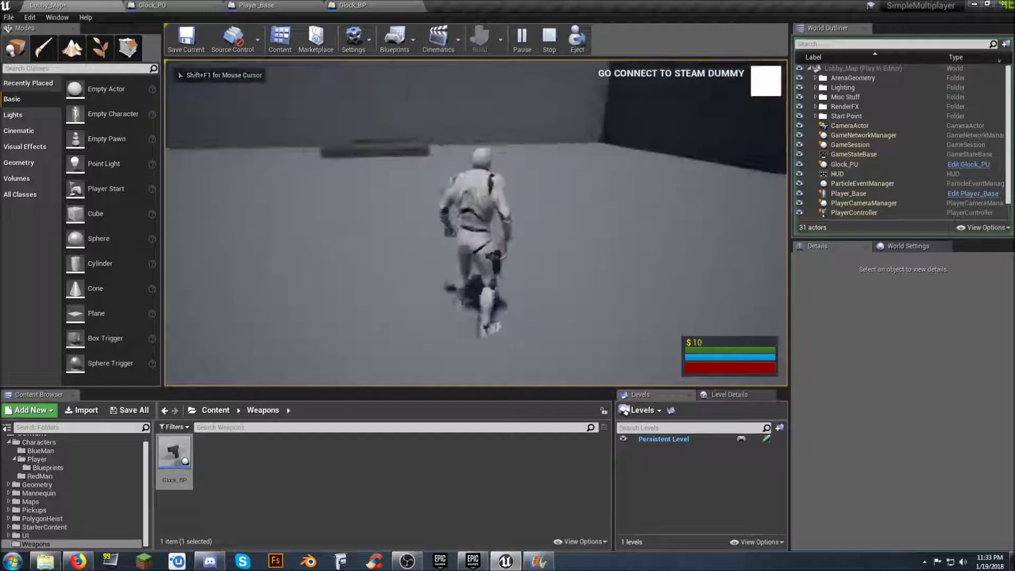
{"action": "key", "text": "w"}
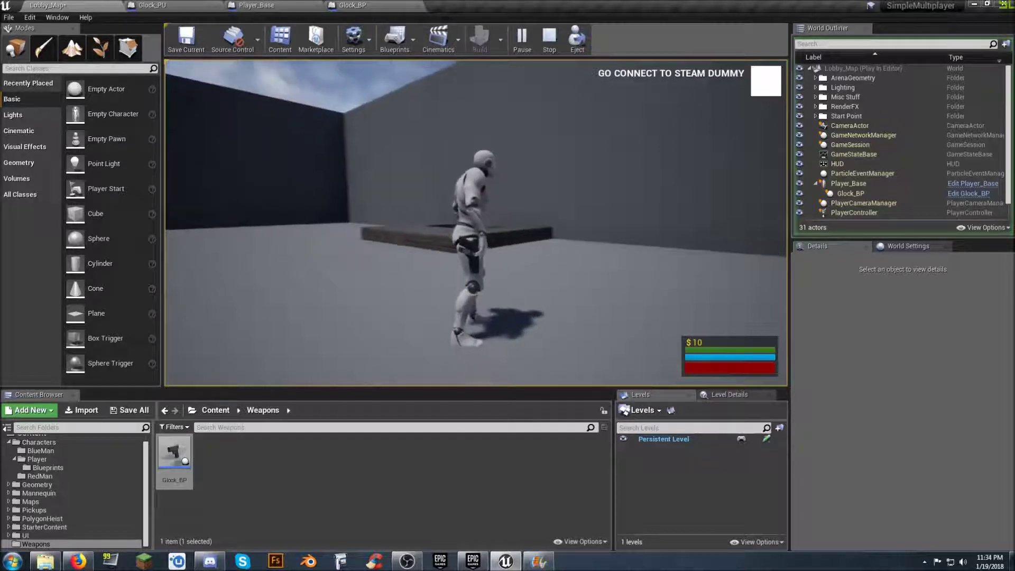
{"action": "key", "text": "w"}
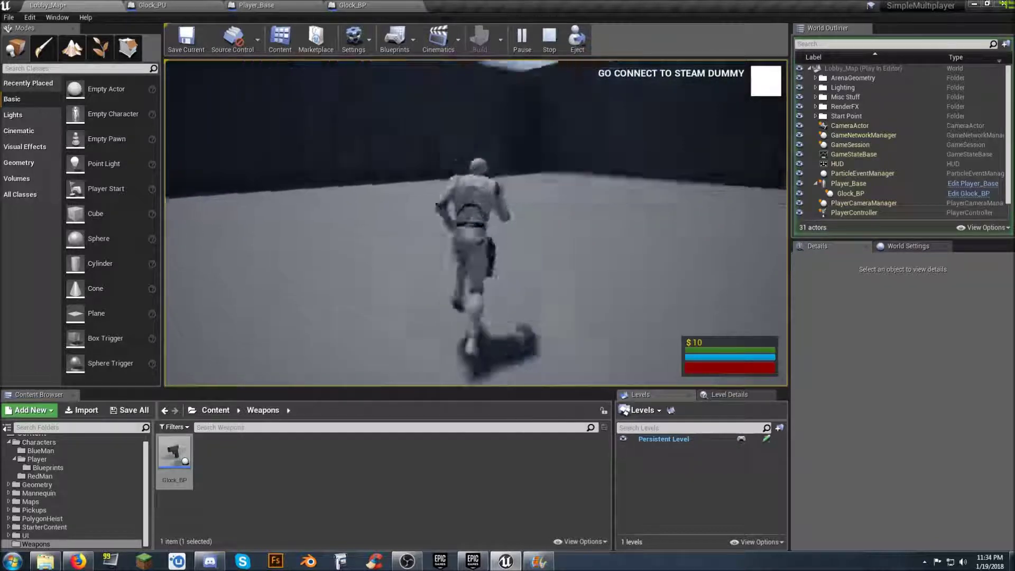
{"action": "key", "text": "Escape"}
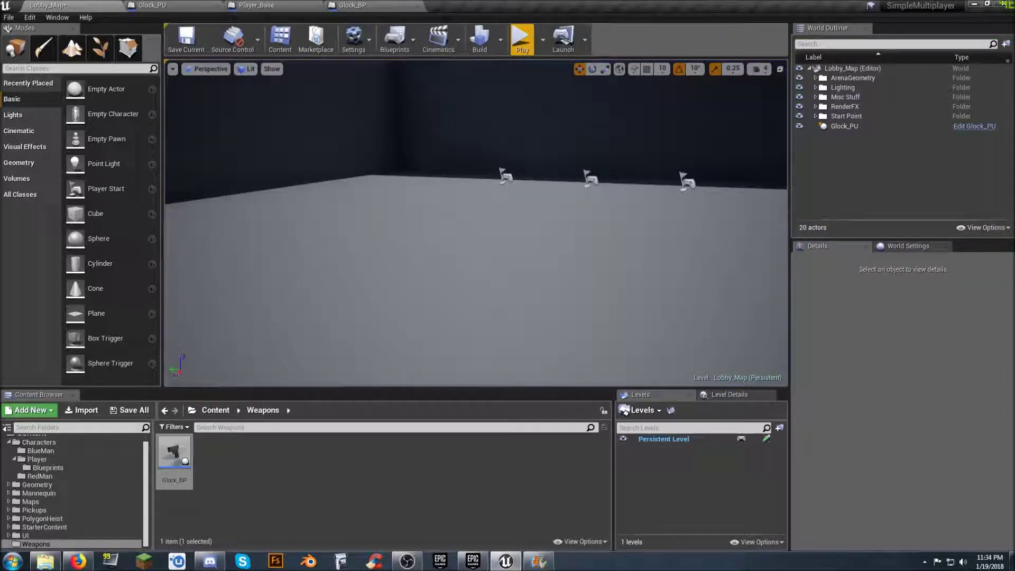
- Play-test the level again, collecting the Glock and moving and jumping around to examine how the holstered gun follows the character
{"action": "left_click", "coordinate": [522, 39]}
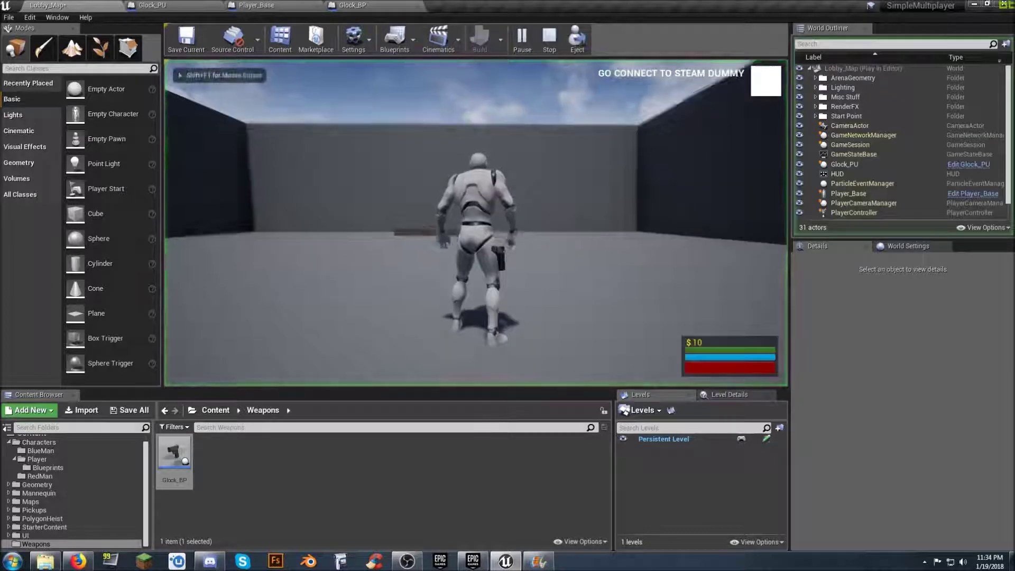
{"action": "key", "text": "w"}
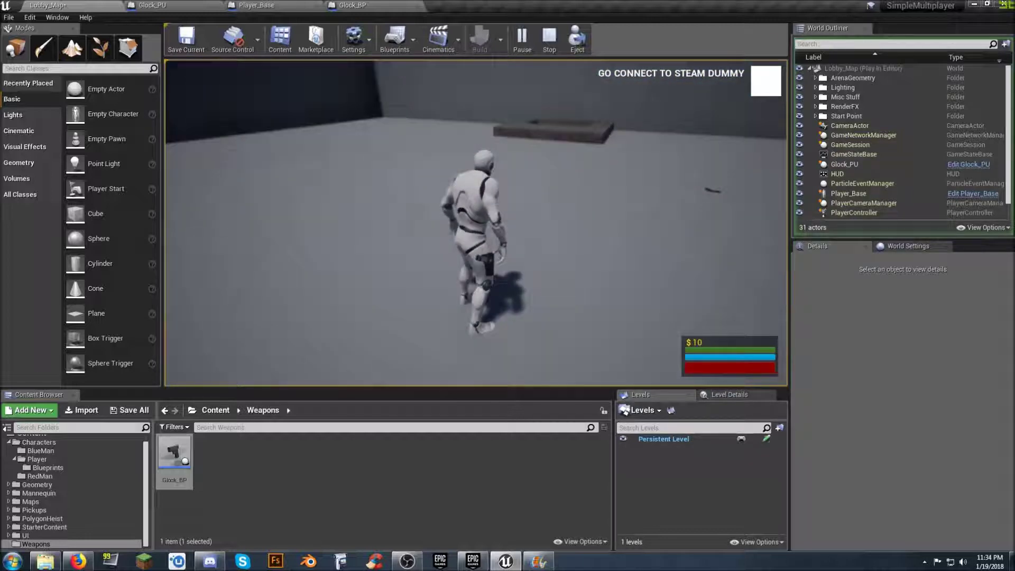
{"action": "key", "text": "w"}
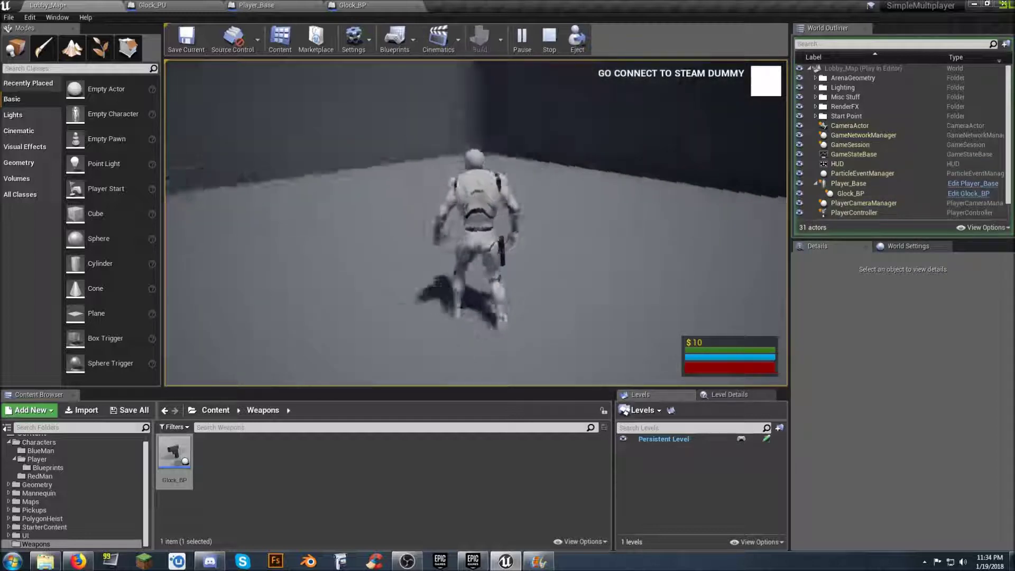
{"action": "key", "text": "w"}
{"action": "key", "text": "s"}
{"action": "key", "text": "d"}
{"action": "key", "text": "a"}
{"action": "key", "text": "a"}
{"action": "key", "text": "space"}
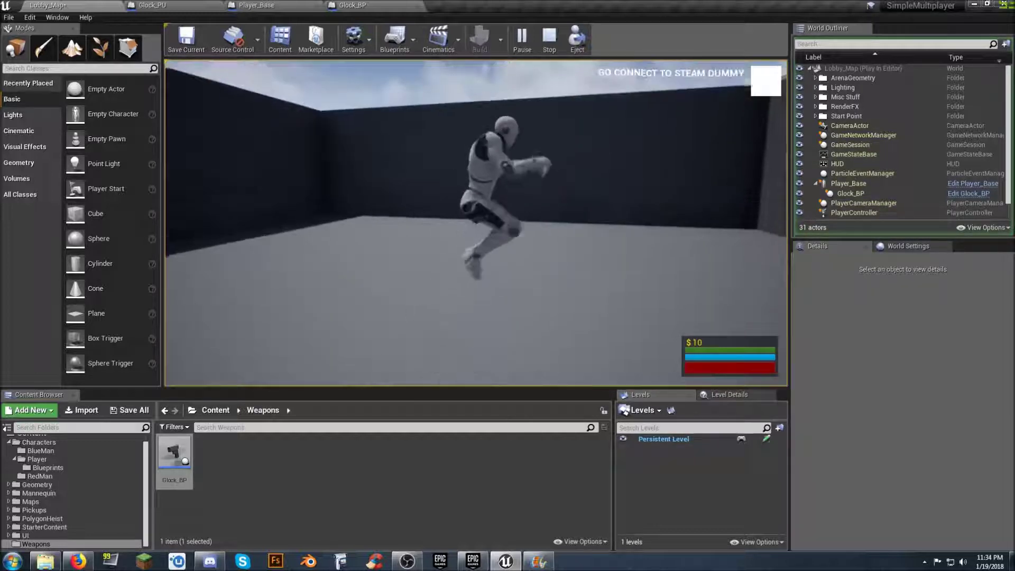
{"action": "key", "text": "w"}
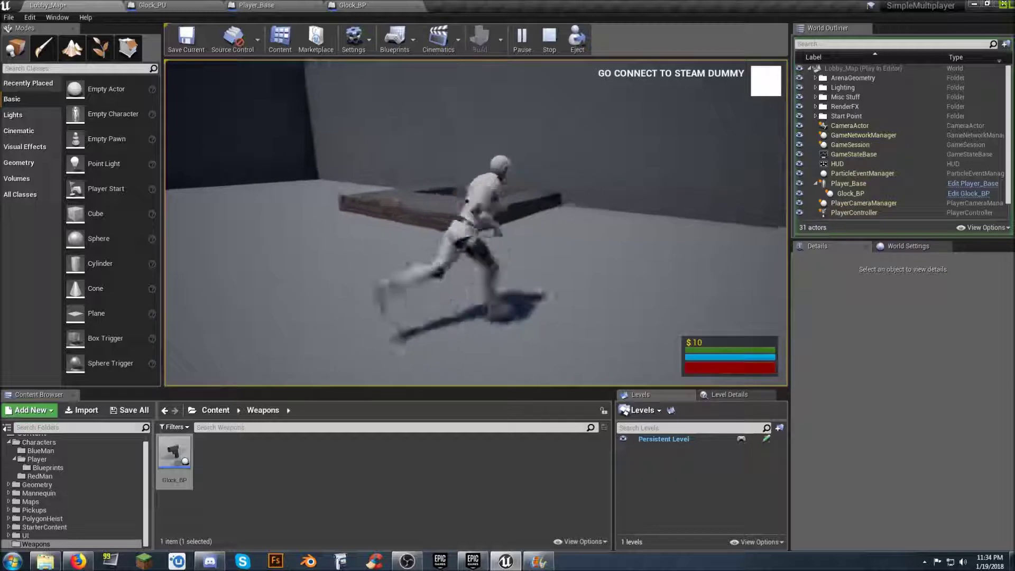
{"action": "key", "text": "w"}
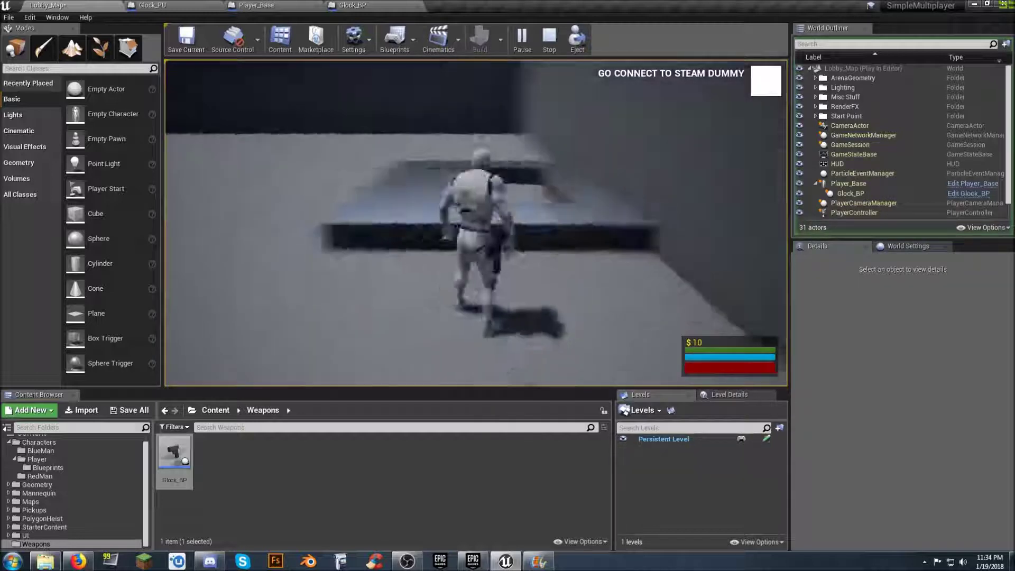
{"action": "key", "text": "w"}
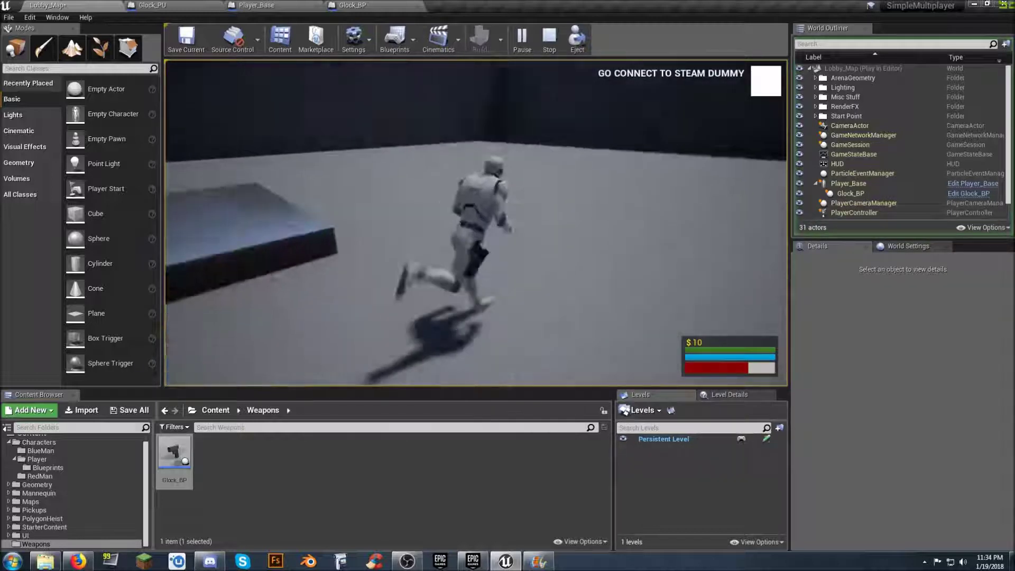
{"action": "key", "text": "Escape"}
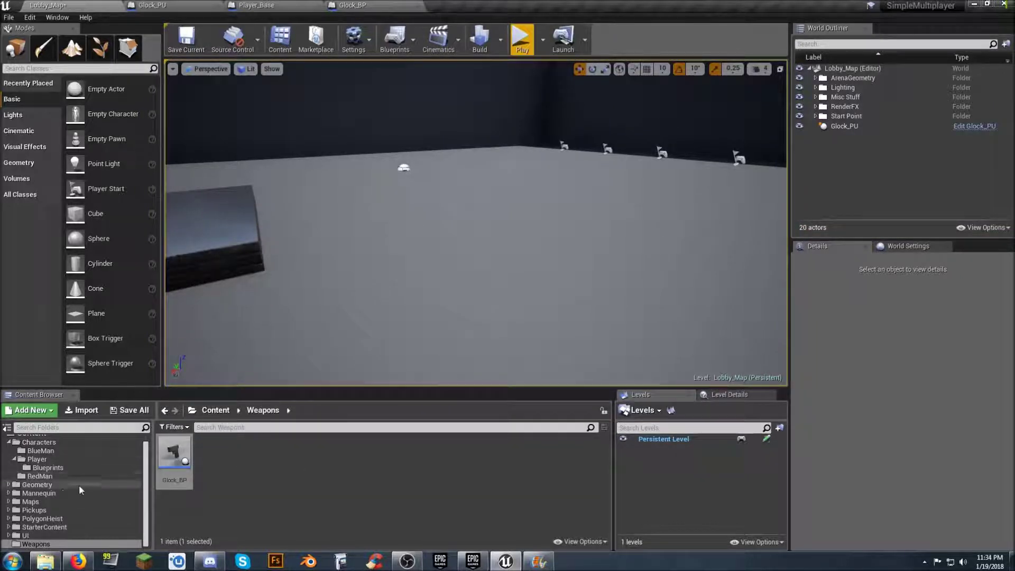
- Place a second Glock_PU from the Pickups/Gunstuff folder in the level and play-test running over both pickups
{"action": "left_click", "coordinate": [15, 510]}
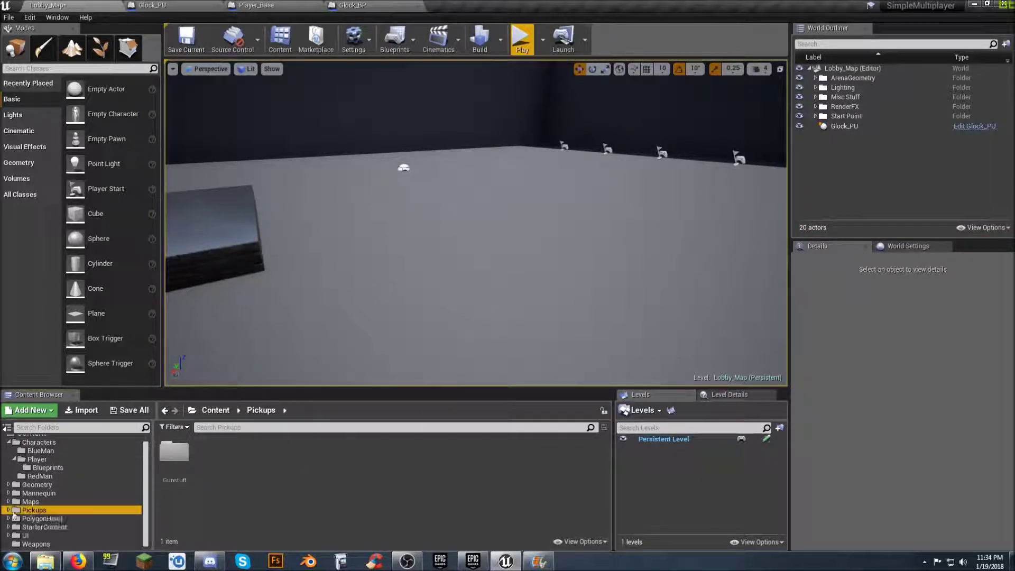
{"action": "double_click", "coordinate": [174, 451]}
{"action": "left_click_drag", "start_coordinate": [175, 453], "coordinate": [516, 200]}
{"action": "left_click", "coordinate": [521, 39]}
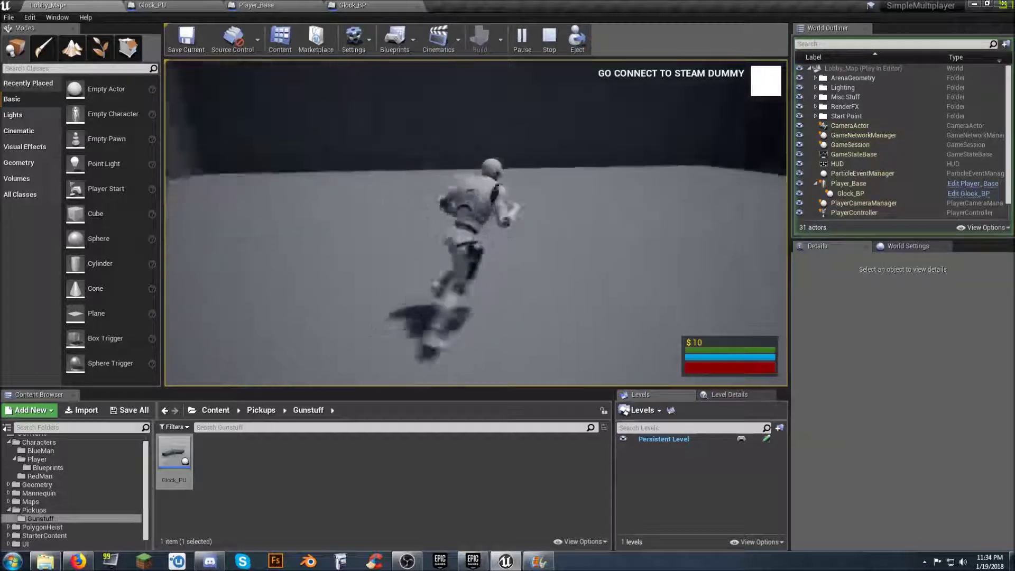
{"action": "key", "text": "Escape"}
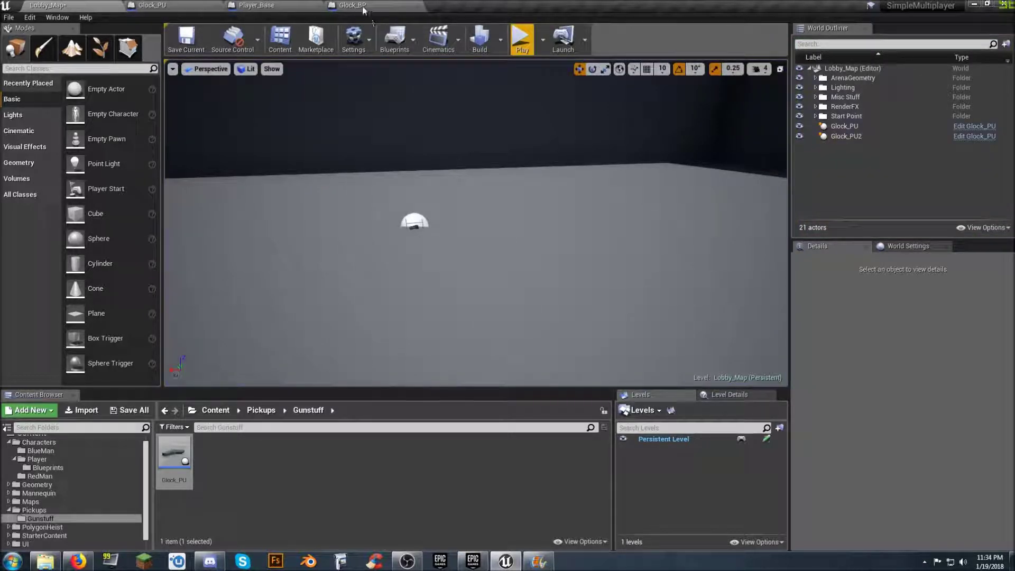
- In the Glock_PU event graph, move DestroyActor and the nodes after it farther from the Begin Overlap event
{"action": "left_click", "coordinate": [175, 5]}
{"action": "mouse_move", "coordinate": [383, 307]}
{"action": "right_mouse_down"}
{"action": "mouse_move", "coordinate": [510, 310]}
{"action": "mouse_move", "coordinate": [396, 300]}
{"action": "right_mouse_up"}
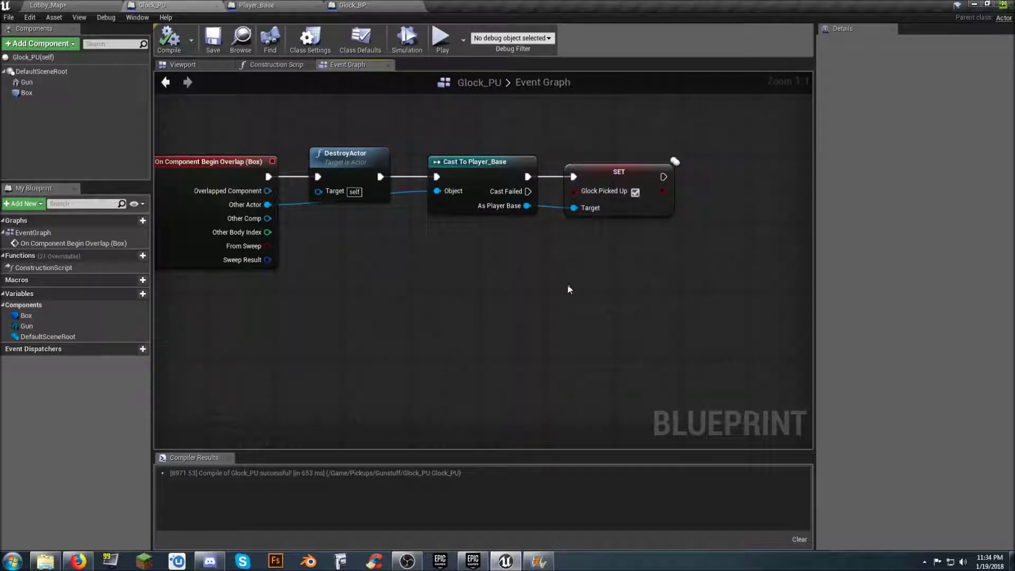
{"action": "scroll", "coordinate": [568, 288], "scroll_direction": "down", "scroll_amount": 2}
{"action": "left_click_drag", "start_coordinate": [672, 273], "coordinate": [586, 196]}
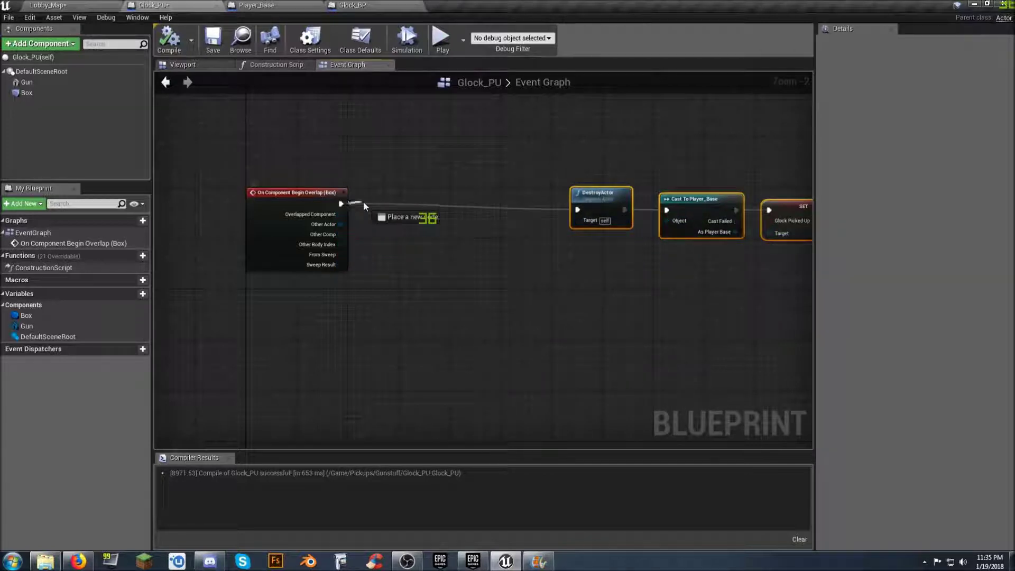
{"action": "left_click_drag", "start_coordinate": [402, 201], "coordinate": [401, 201]}
{"action": "type", "text": "bran"}
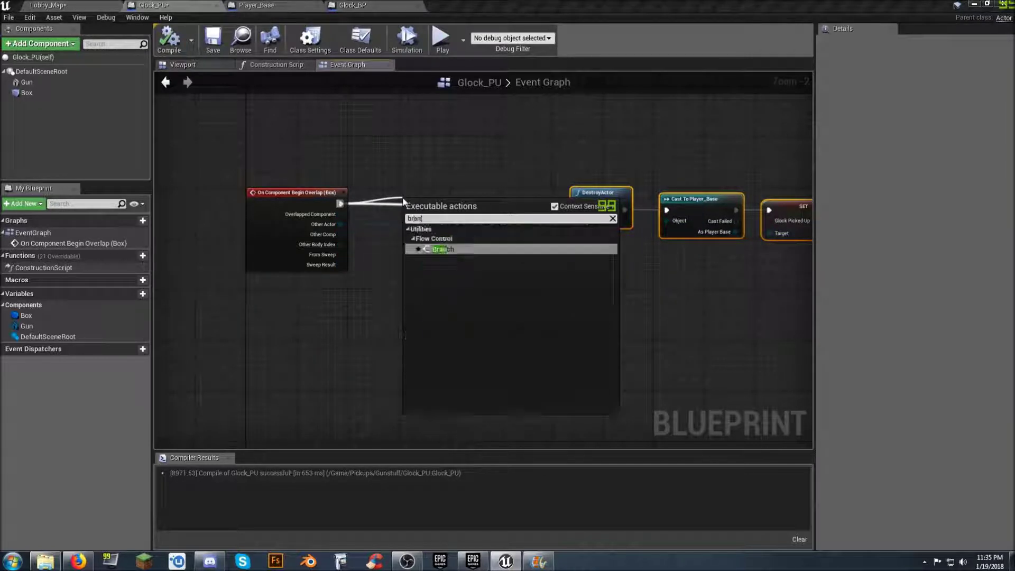
{"action": "left_click", "coordinate": [460, 253]}
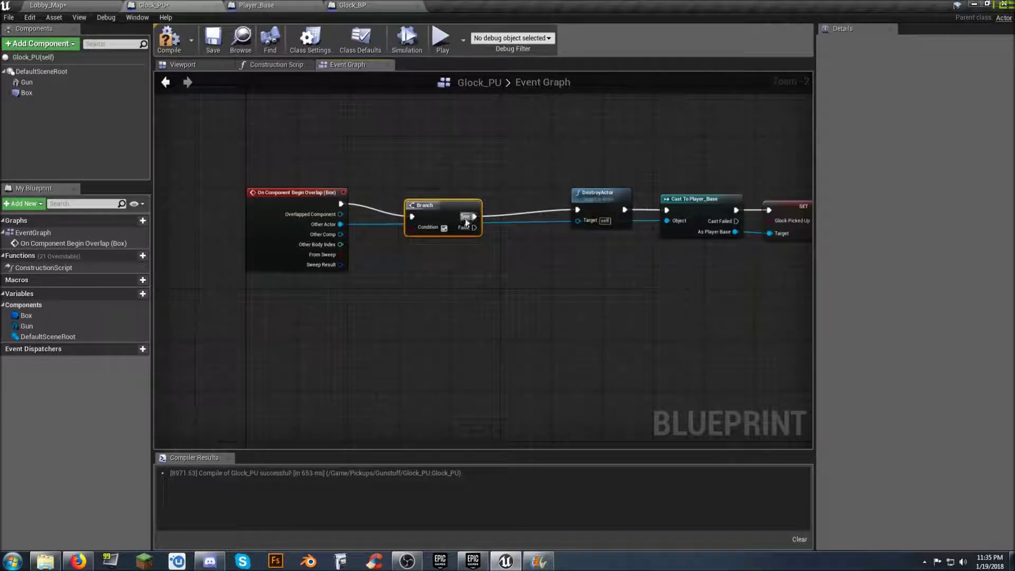
{"action": "left_click_drag", "start_coordinate": [449, 205], "coordinate": [468, 196]}
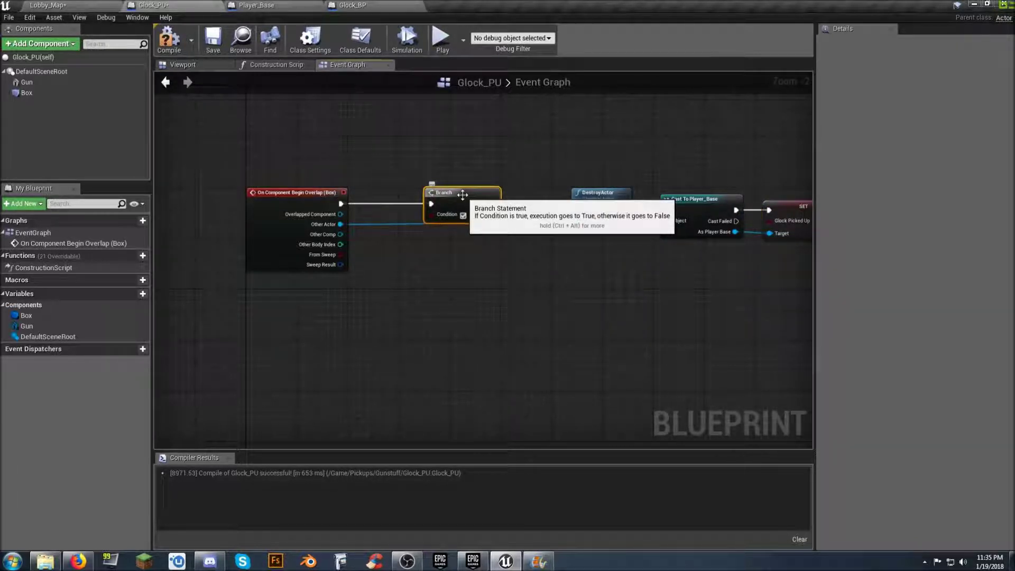
{"action": "right_click_drag", "start_coordinate": [517, 306], "coordinate": [390, 311]}
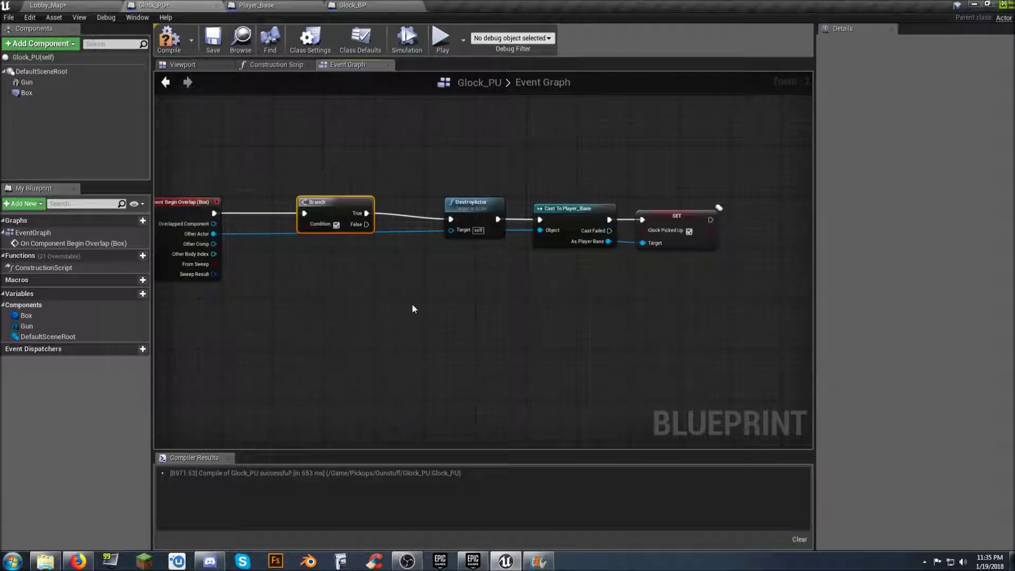
{"action": "key", "text": "Delete"}
- Detach DestroyActor, set it aside below the chain, and run the Begin Overlap event directly into Cast To Player_Base
{"action": "left_click_drag", "start_coordinate": [540, 230], "coordinate": [423, 284], "text": "ctrl"}
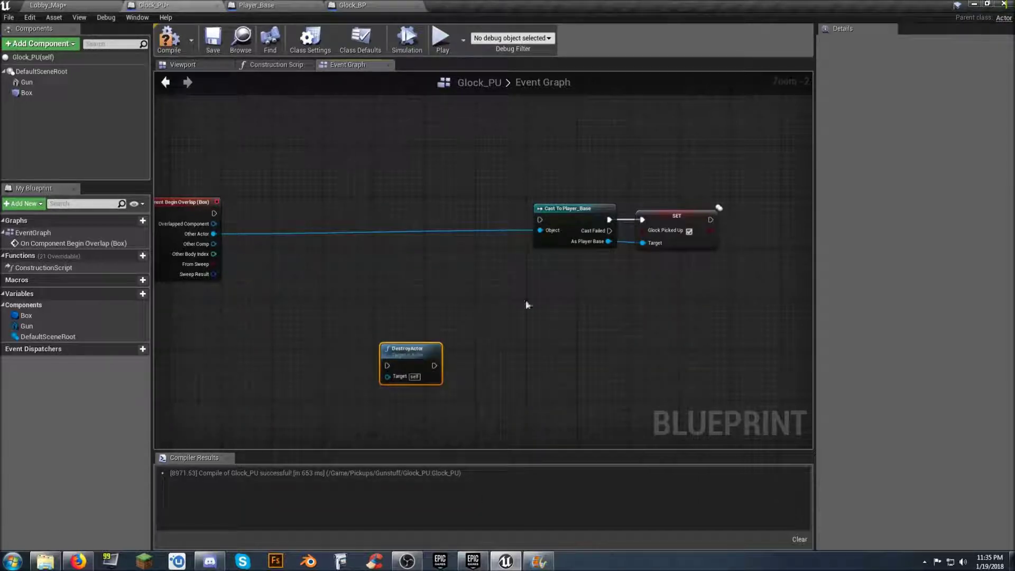
{"action": "left_click_drag", "start_coordinate": [692, 281], "coordinate": [321, 205]}
{"action": "left_click_drag", "start_coordinate": [214, 213], "coordinate": [239, 219]}
{"action": "left_click_drag", "start_coordinate": [320, 207], "coordinate": [319, 207]}
{"action": "left_click_drag", "start_coordinate": [320, 207], "coordinate": [302, 205]}
- Move the Glock Picked Up SET node to make room and insert a Branch between it and Cast To Player_Base
{"action": "left_click_drag", "start_coordinate": [381, 207], "coordinate": [550, 216]}
{"action": "left_click", "coordinate": [391, 212]}
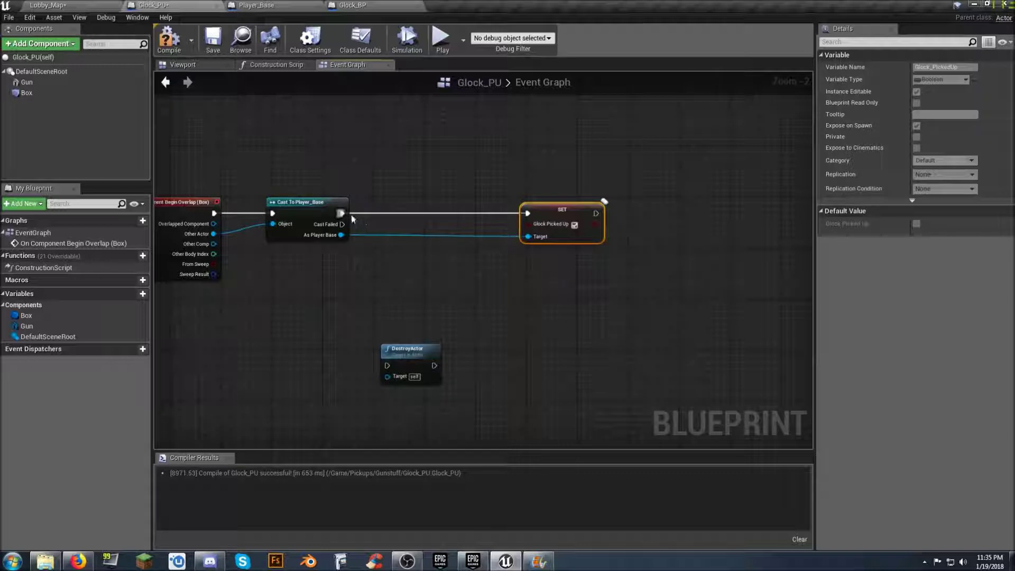
{"action": "left_click_drag", "start_coordinate": [379, 211], "coordinate": [382, 212]}
{"action": "type", "text": "bran"}
{"action": "key", "text": "Return"}
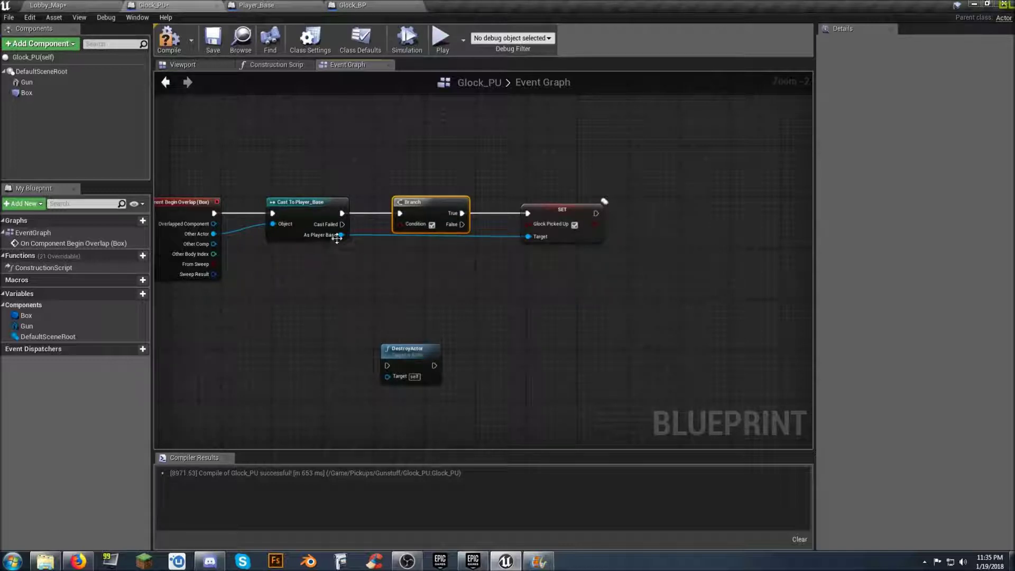
- Add a Get Has Glock? node fed by the As Player Base output of Cast To Player_Base
{"action": "left_click_drag", "start_coordinate": [341, 235], "coordinate": [361, 270]}
{"action": "type", "text": "ha"}
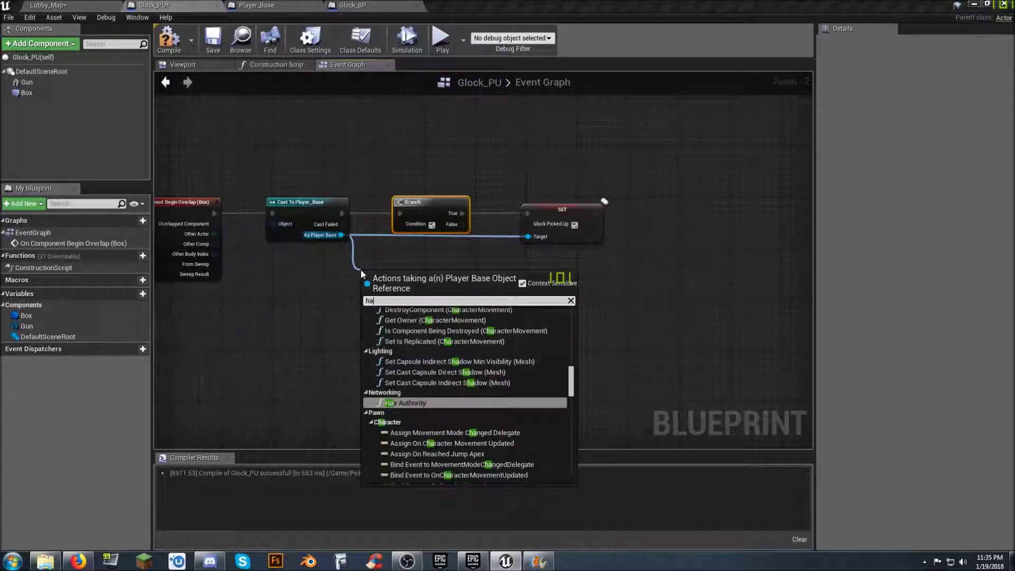
{"action": "type", "text": "s"}
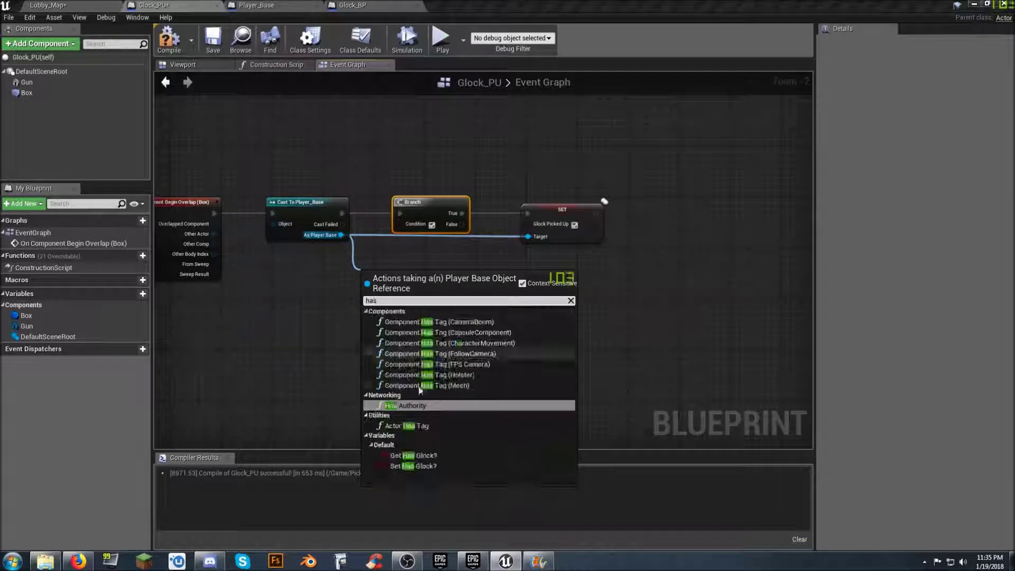
{"action": "left_click", "coordinate": [431, 456]}
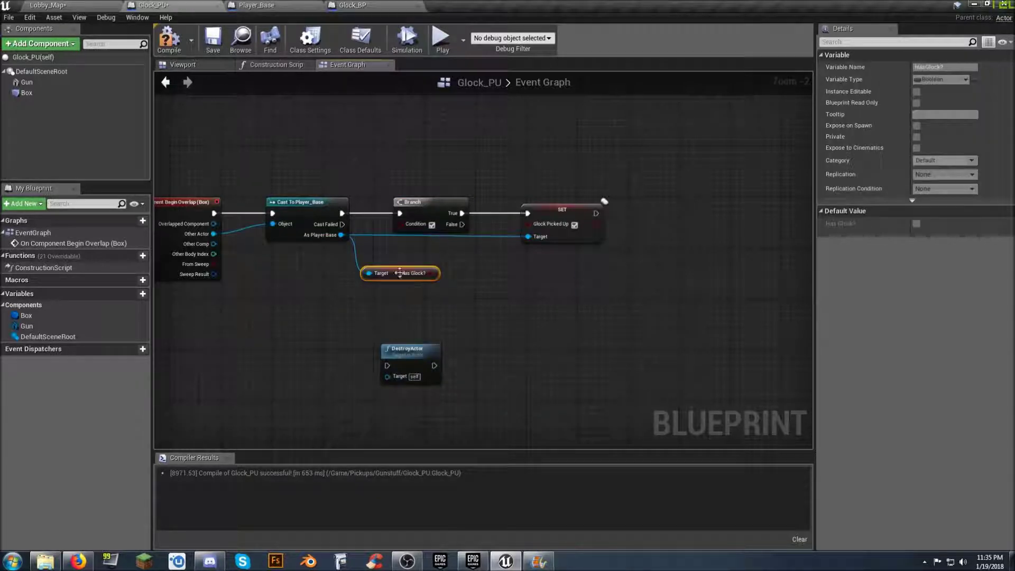
- Connect Has Glock? to the Branch's Condition, and space out the Branch and SET nodes in line with the cast
{"action": "left_click_drag", "start_coordinate": [406, 280], "coordinate": [429, 260]}
{"action": "left_click_drag", "start_coordinate": [401, 227], "coordinate": [509, 217]}
{"action": "left_click_drag", "start_coordinate": [398, 263], "coordinate": [393, 254]}
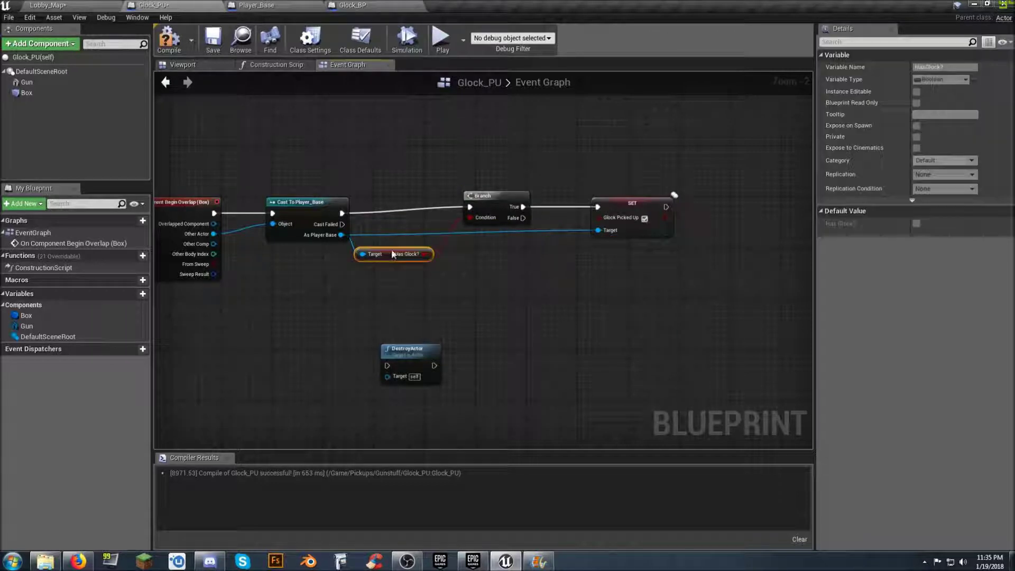
{"action": "left_click_drag", "start_coordinate": [483, 195], "coordinate": [465, 204]}
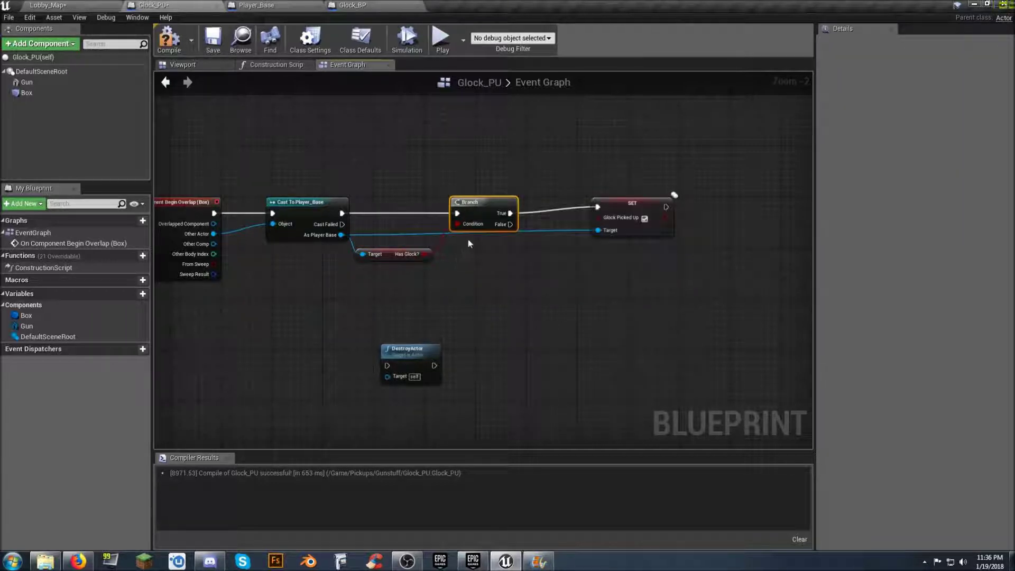
- Reroute the Glock Picked Up SET to run from the Branch's False output and connect DestroyActor after it
{"action": "left_click_drag", "start_coordinate": [511, 213], "coordinate": [585, 214], "text": "ctrl"}
{"action": "left_click", "coordinate": [513, 243]}
{"action": "left_click_drag", "start_coordinate": [411, 356], "coordinate": [706, 204]}
{"action": "left_click_drag", "start_coordinate": [627, 212], "coordinate": [686, 205]}
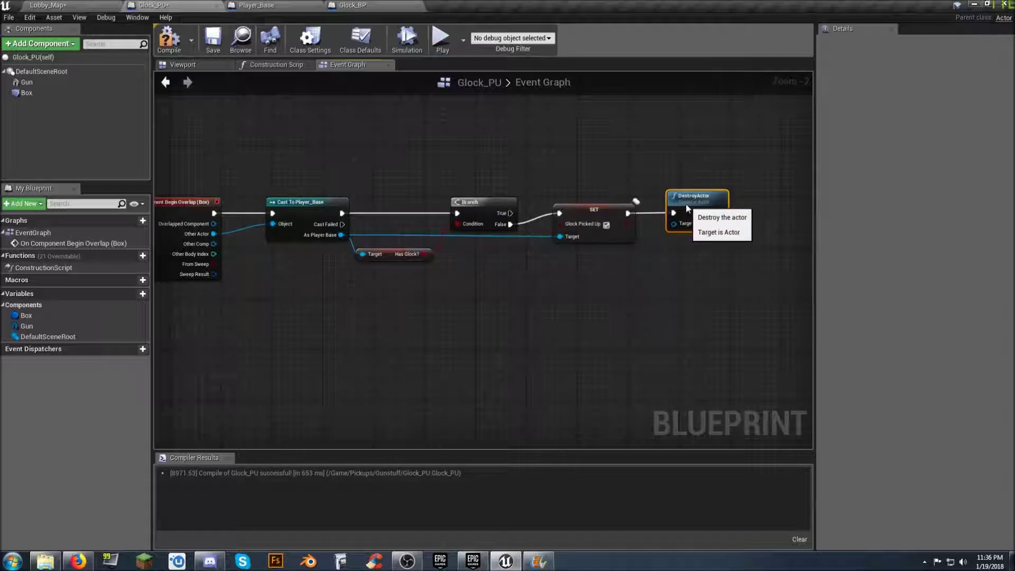
{"action": "left_click", "coordinate": [622, 275]}
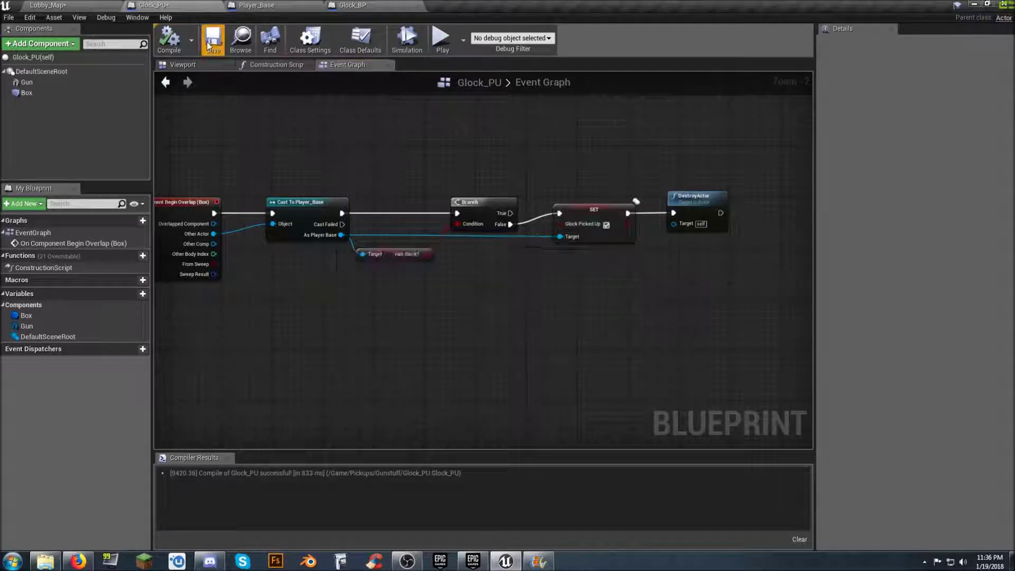
- Play-test Lobby_Map by running over both Glock pickups, checking the remaining one in first-person and third-person view, and end the session
{"action": "left_click", "coordinate": [92, 5]}
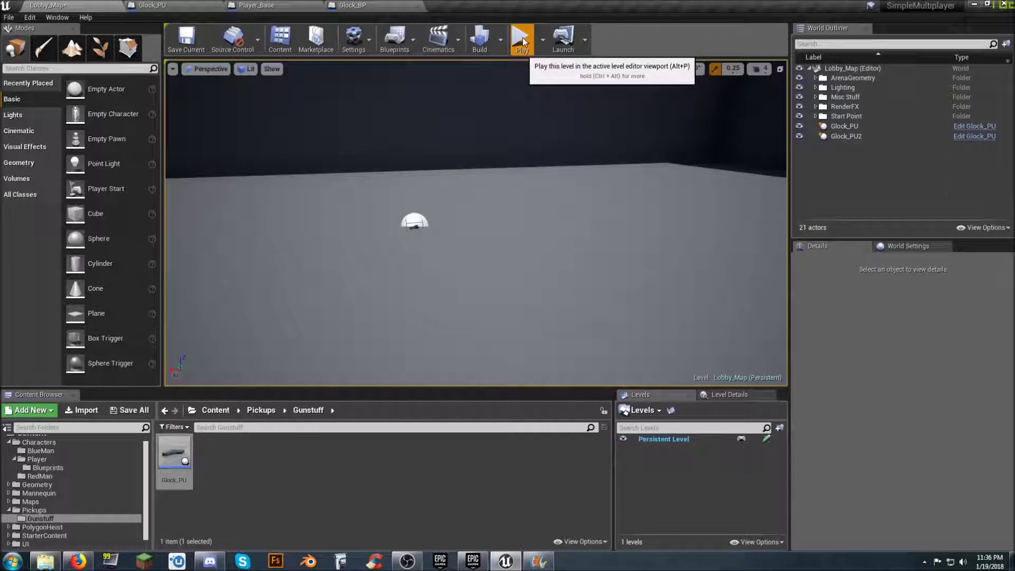
{"action": "left_click", "coordinate": [522, 43]}
{"action": "key", "text": "w"}
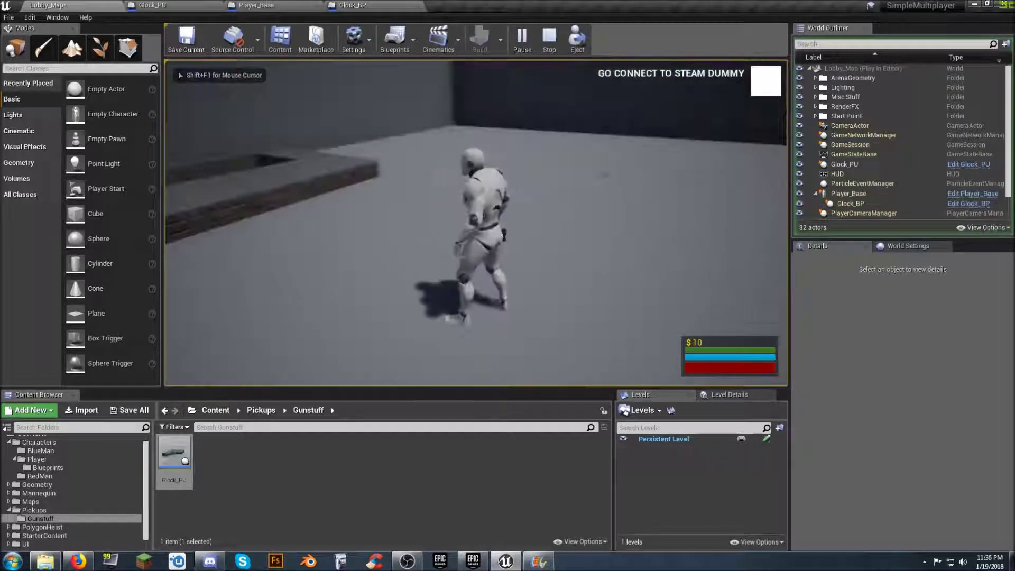
{"action": "key", "text": "w"}
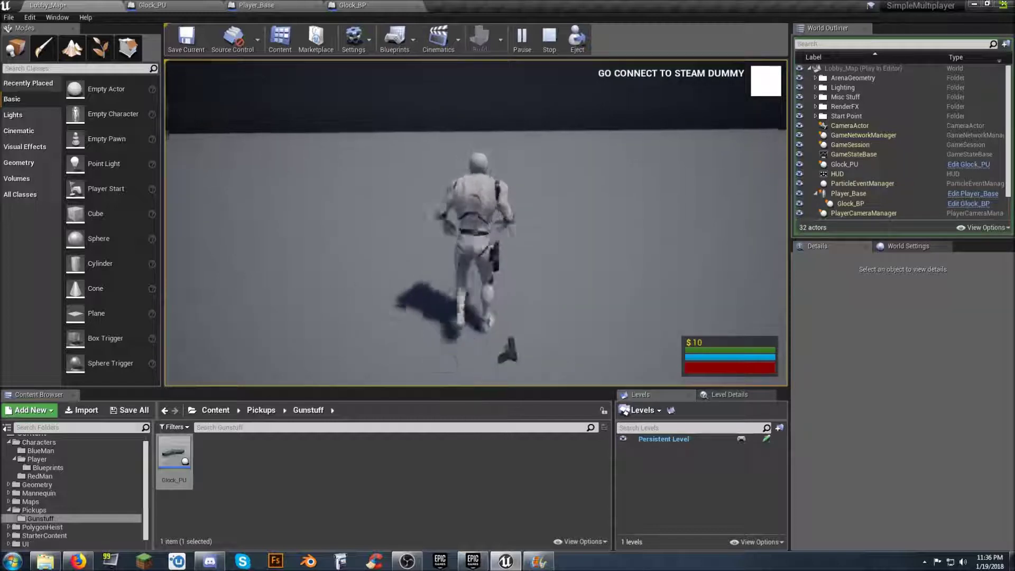
{"action": "key", "text": "s"}
{"action": "key", "text": "w"}
{"action": "key", "text": "s"}
{"action": "key", "text": "w"}
{"action": "key", "text": "s"}
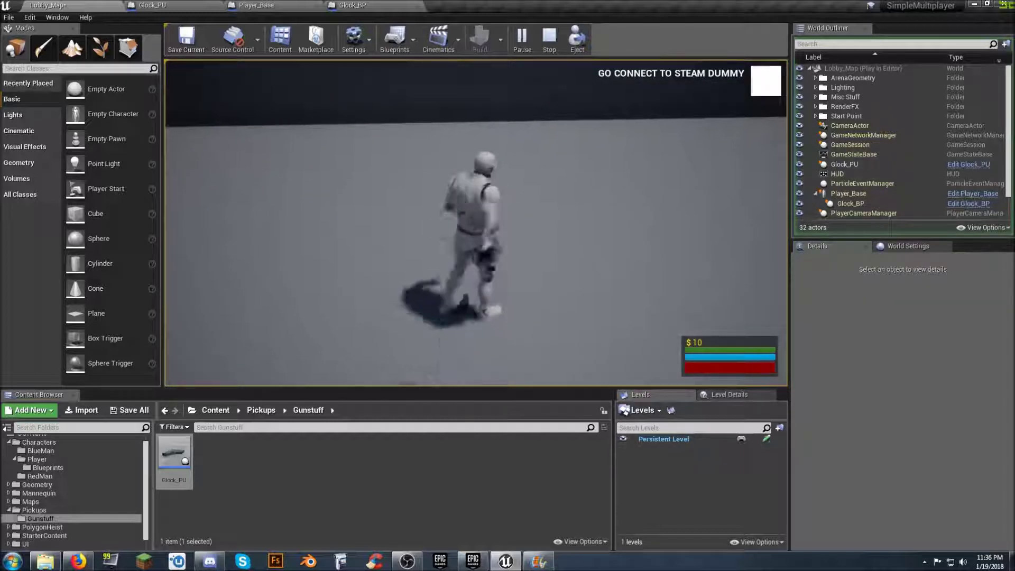
{"action": "key", "text": "w"}
{"action": "key", "text": "s"}
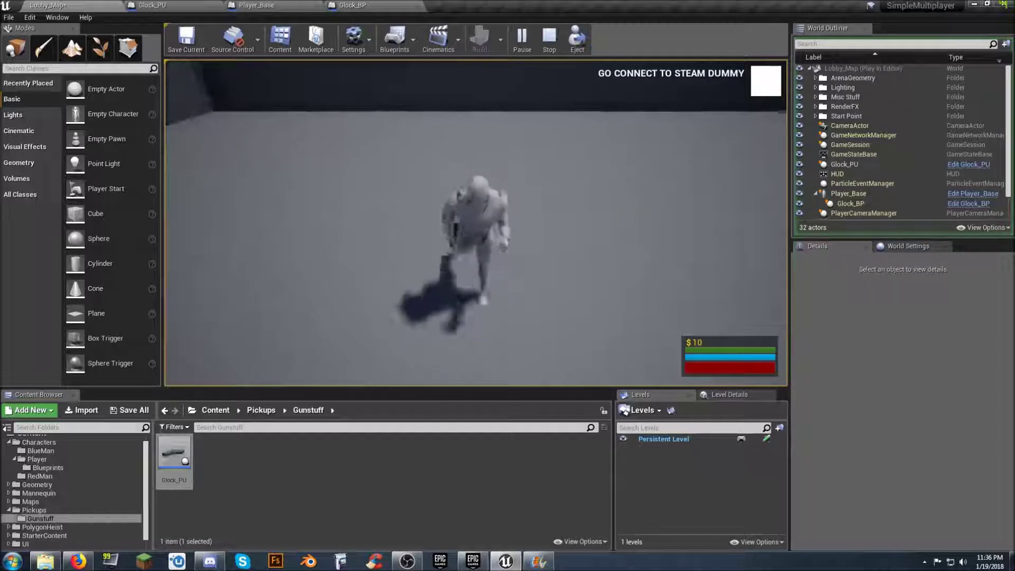
{"action": "key", "text": "w"}
{"action": "key", "text": "s"}
{"action": "key", "text": "w"}
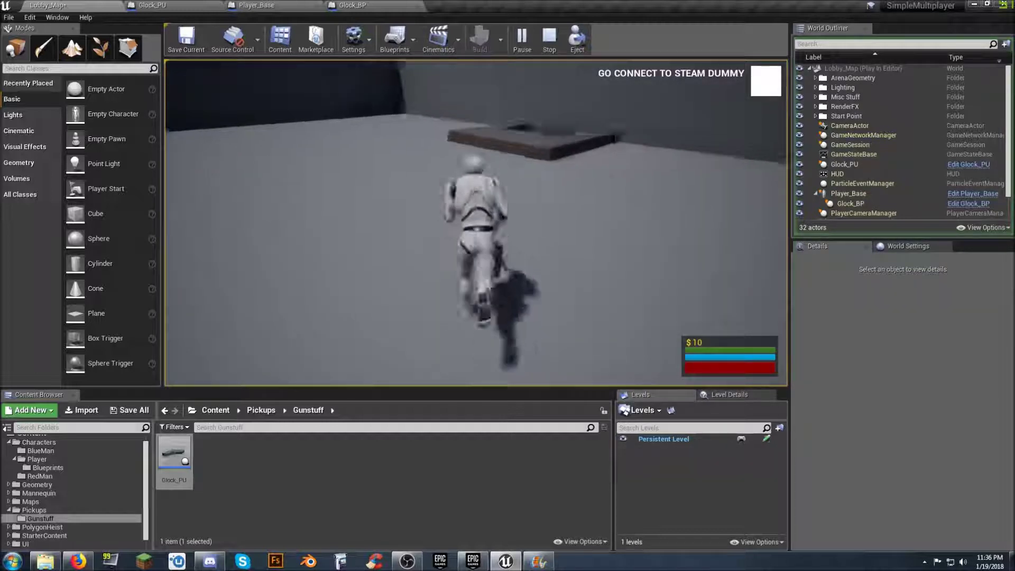
{"action": "key", "text": "s"}
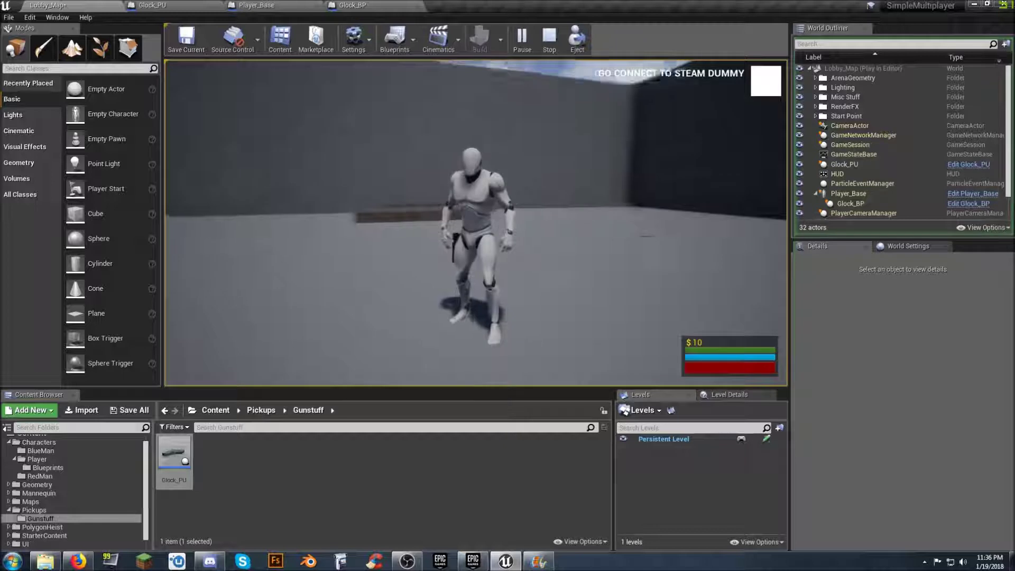
{"action": "key", "text": "w"}
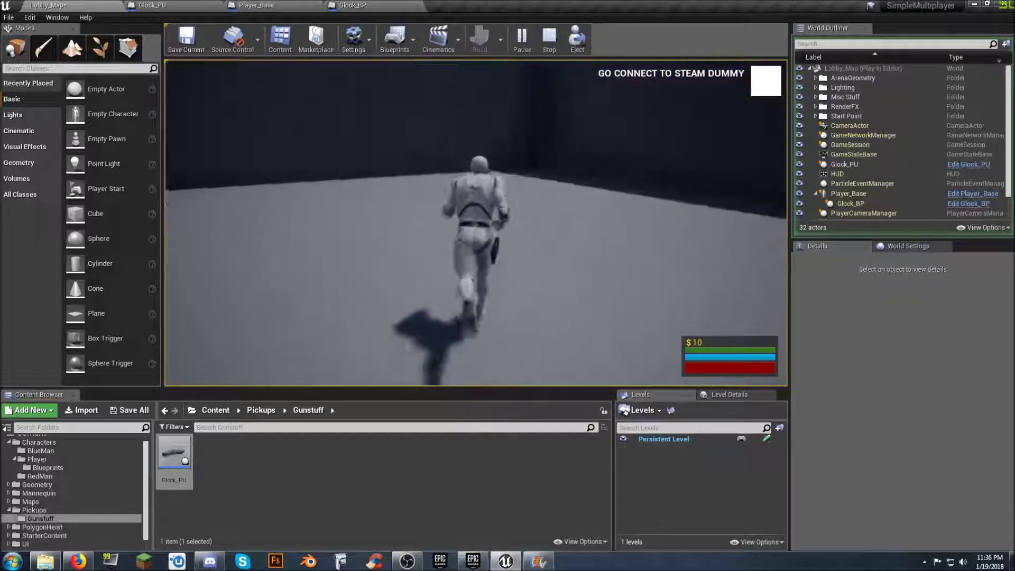
{"action": "key", "text": "w"}
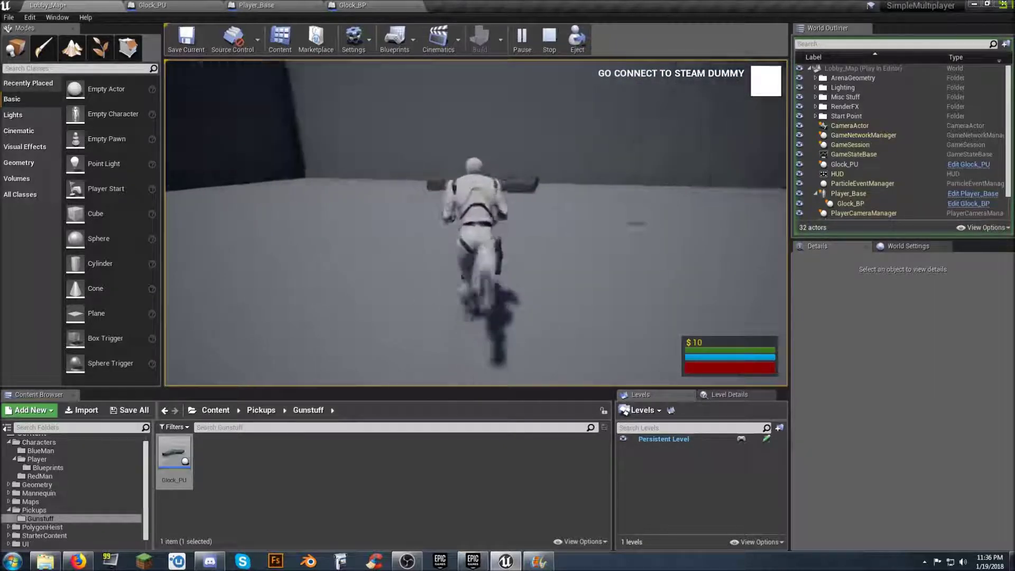
{"action": "key", "text": "v"}
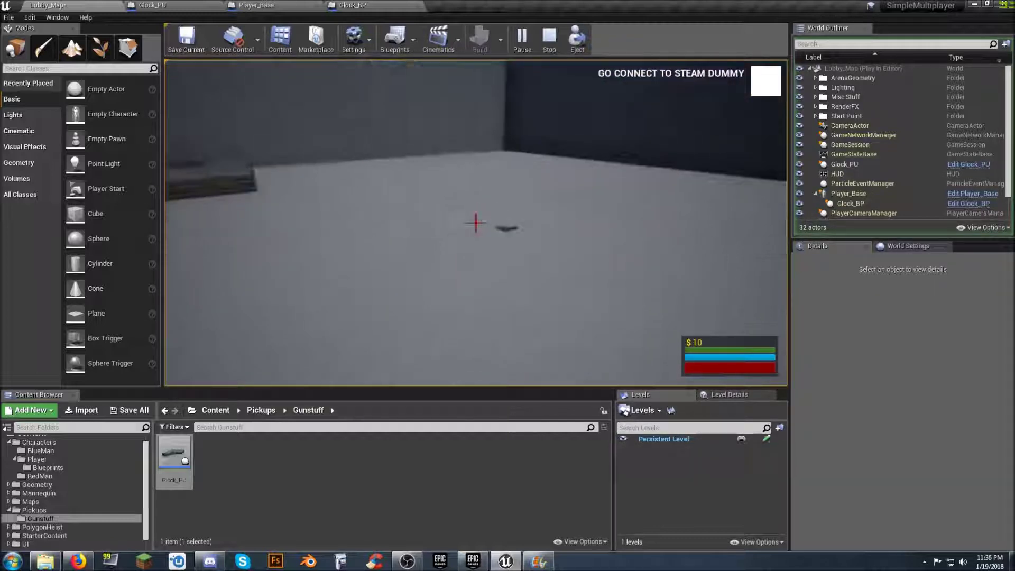
{"action": "key", "text": "v"}
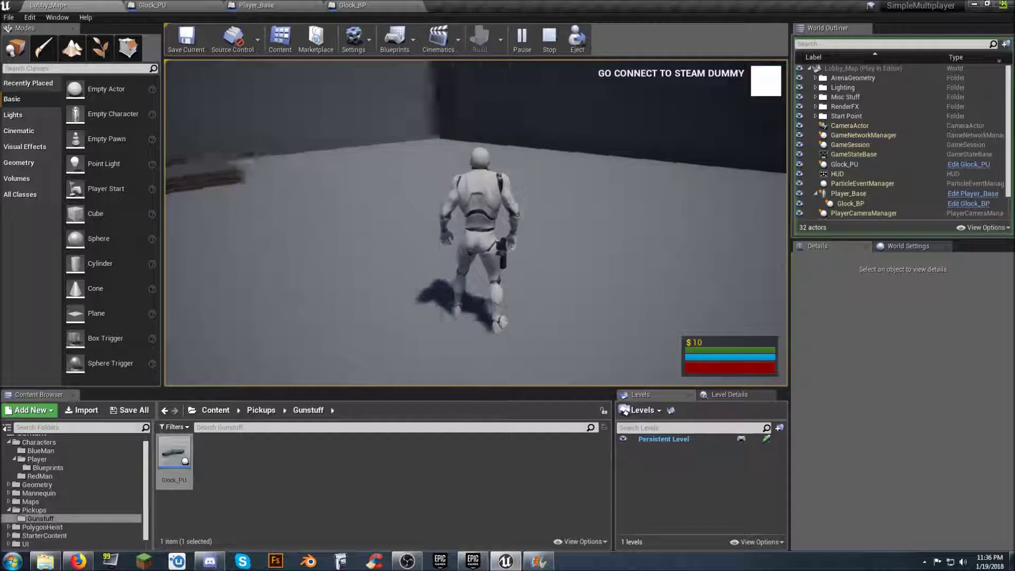
{"action": "key", "text": "Escape"}
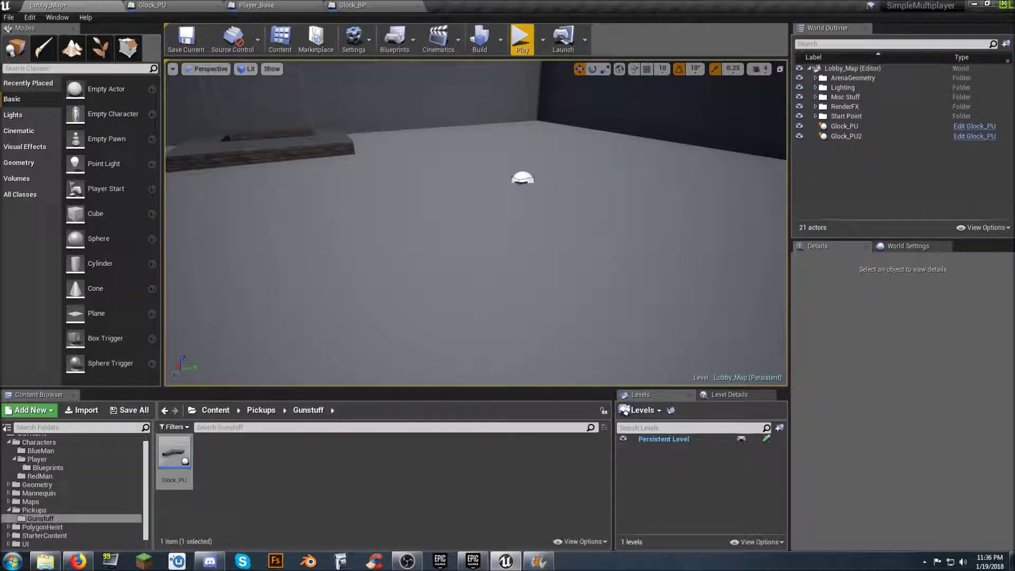
{"action": "left_click", "coordinate": [329, 481]}
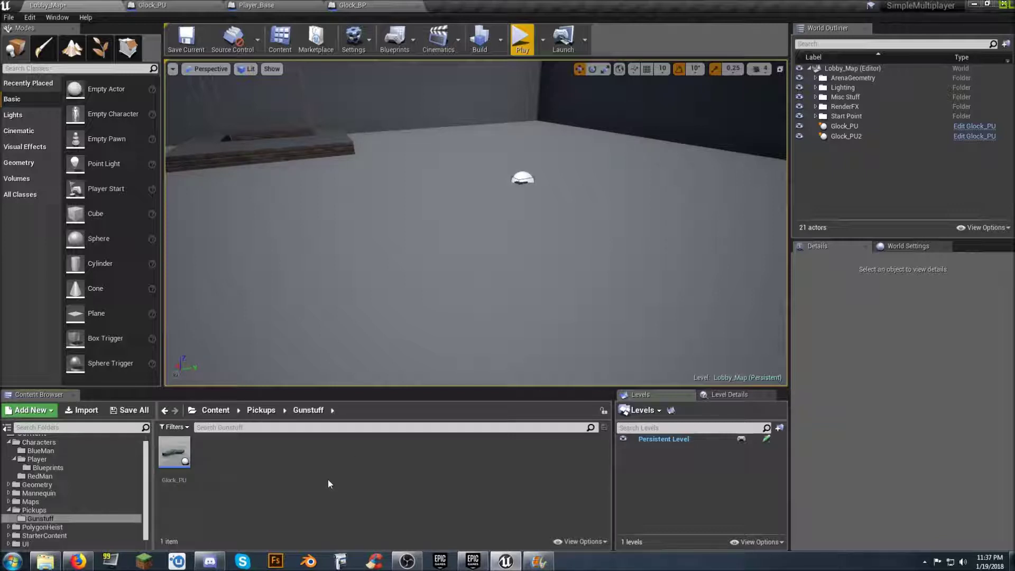